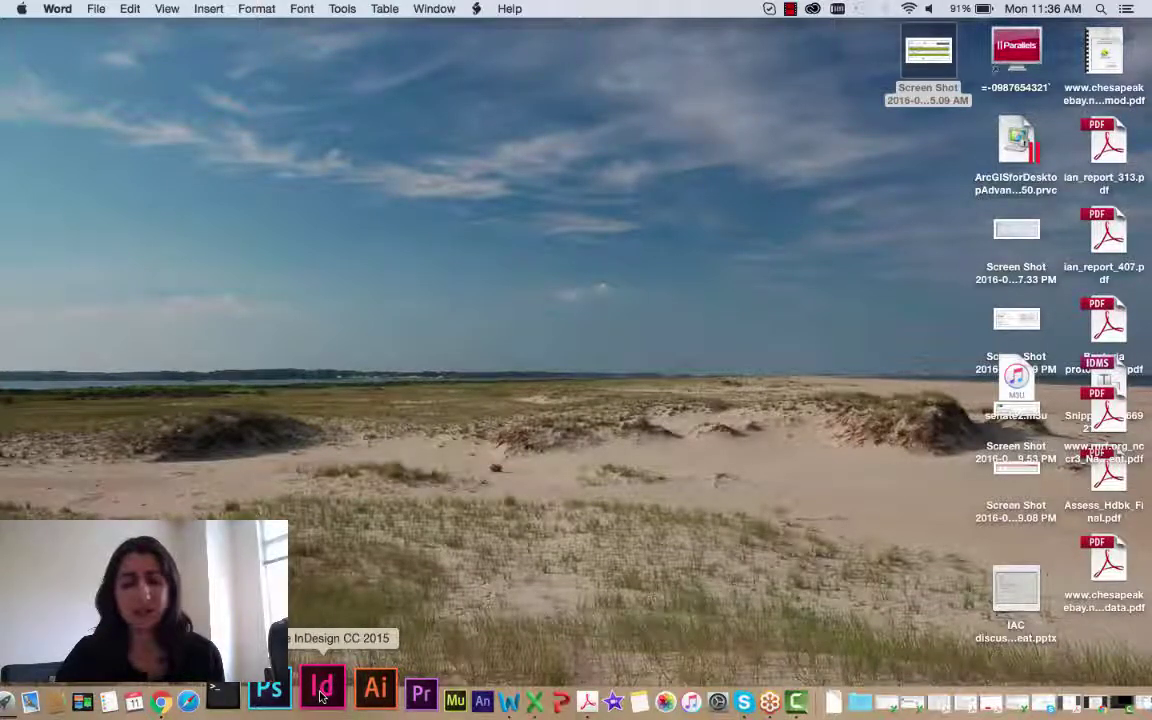
Step: Launch InDesign CC 2015 from the Dock
{"action": "left_click", "coordinate": [321, 697]}
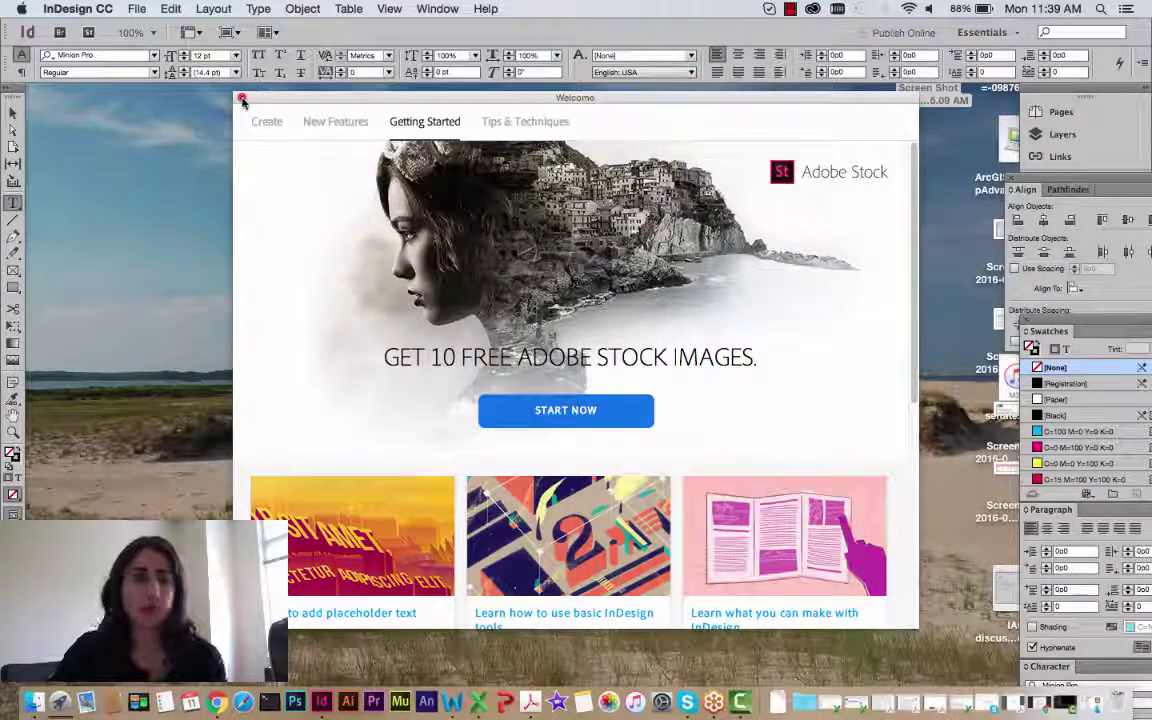
Step: Close the Welcome window shown at startup
{"action": "left_click", "coordinate": [241, 101]}
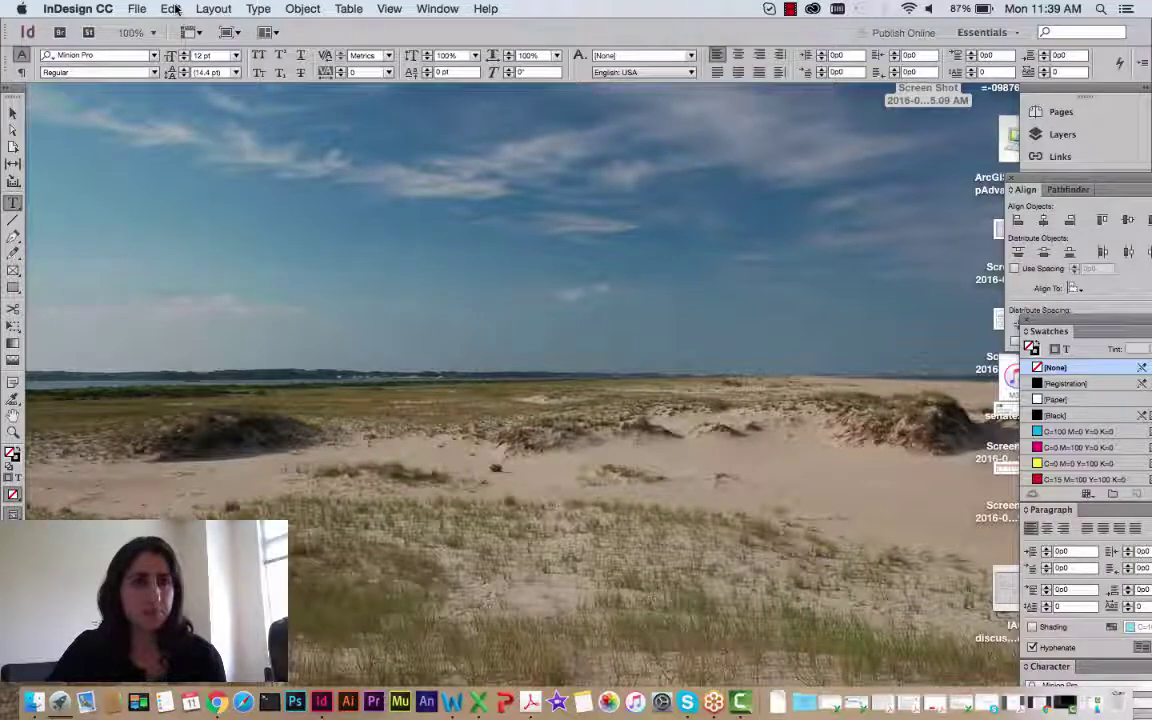
Step: In Units & Increments preferences, set horizontal and vertical ruler units to Inches
{"action": "left_click", "coordinate": [174, 10]}
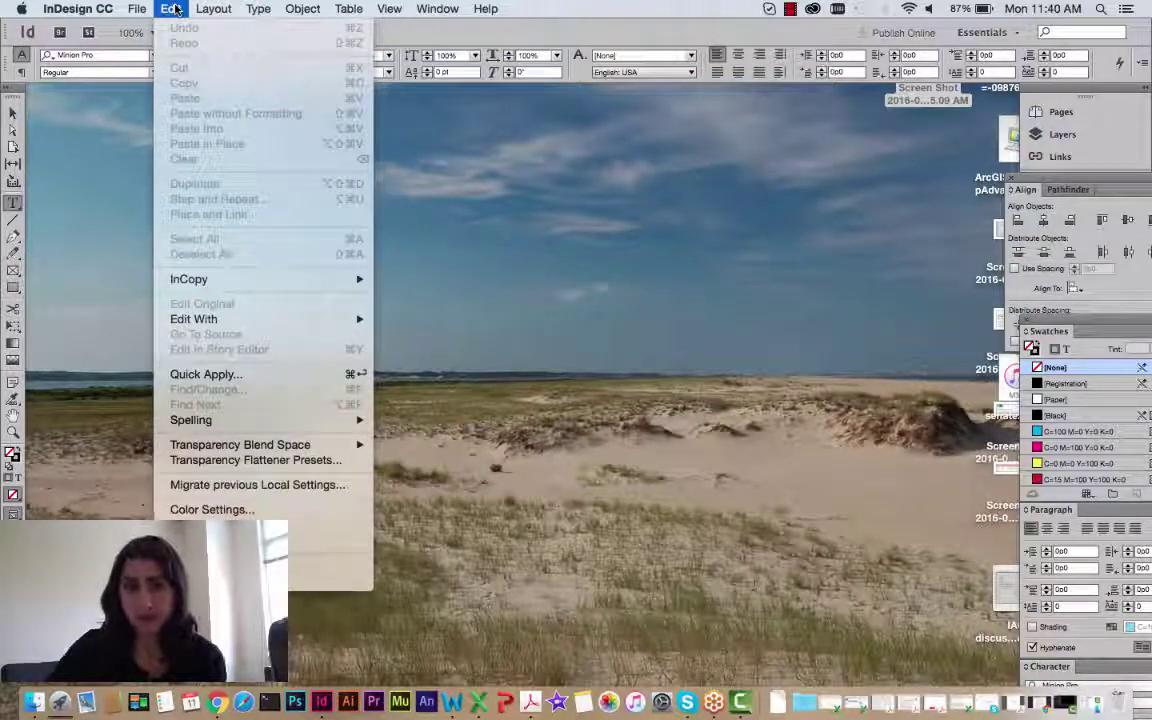
{"action": "mouse_move", "coordinate": [136, 9]}
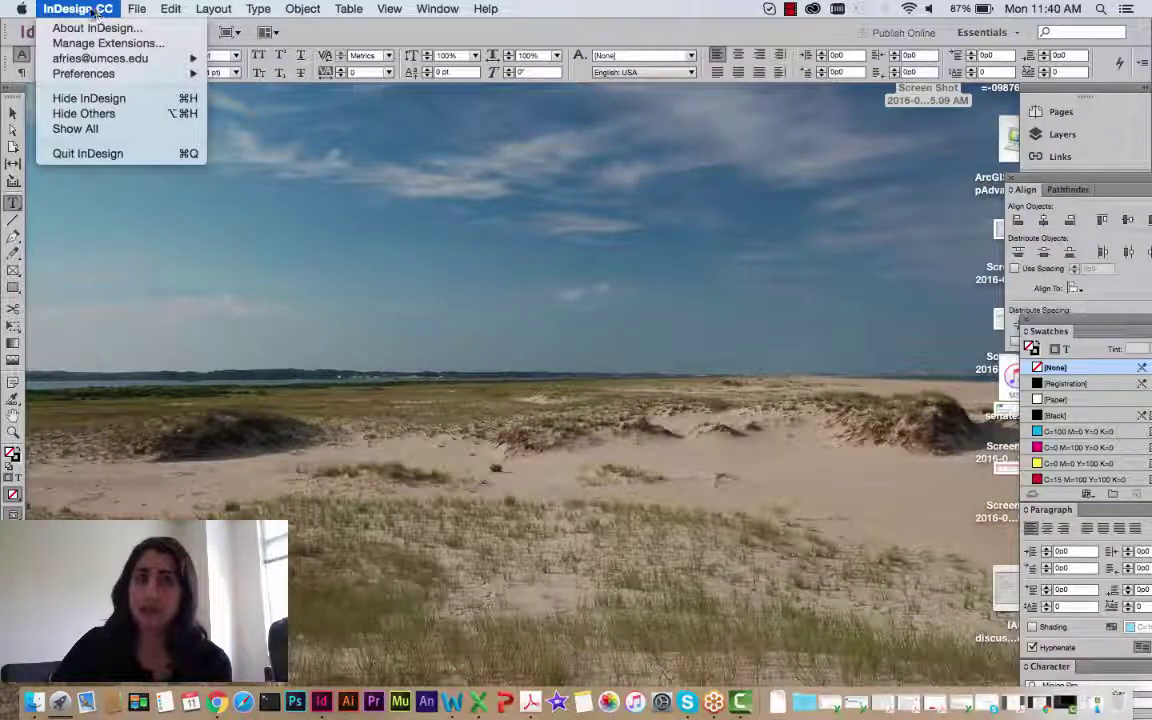
{"action": "mouse_move", "coordinate": [88, 67]}
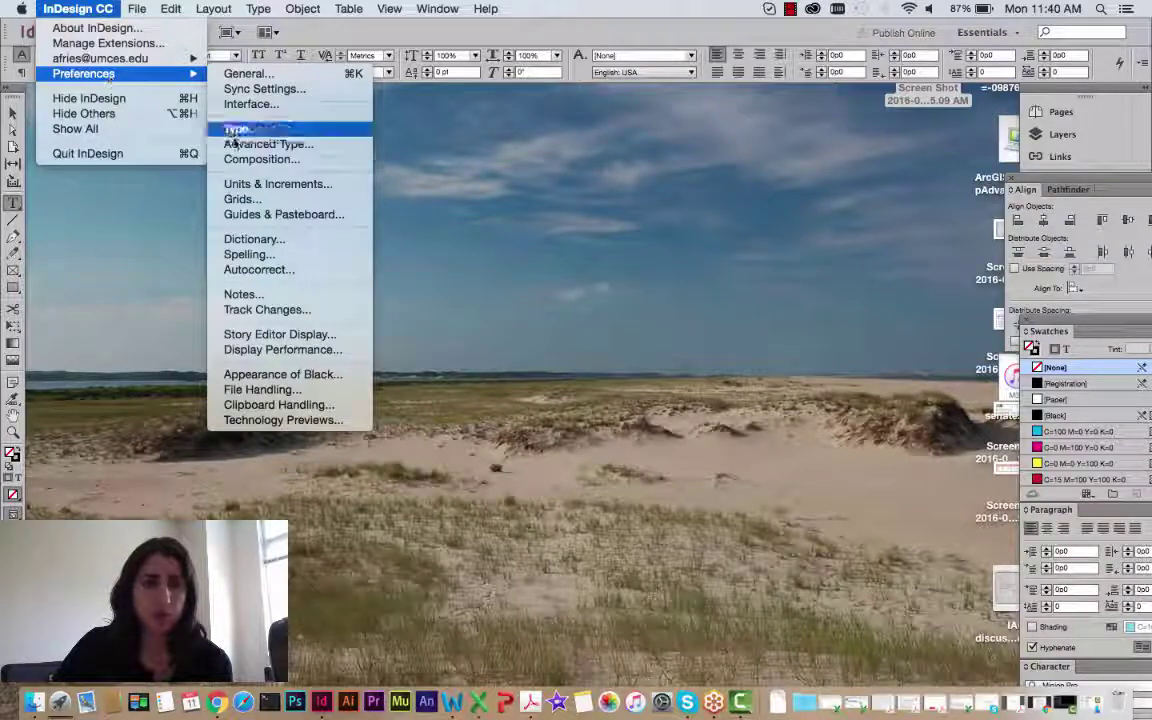
{"action": "left_click", "coordinate": [257, 185]}
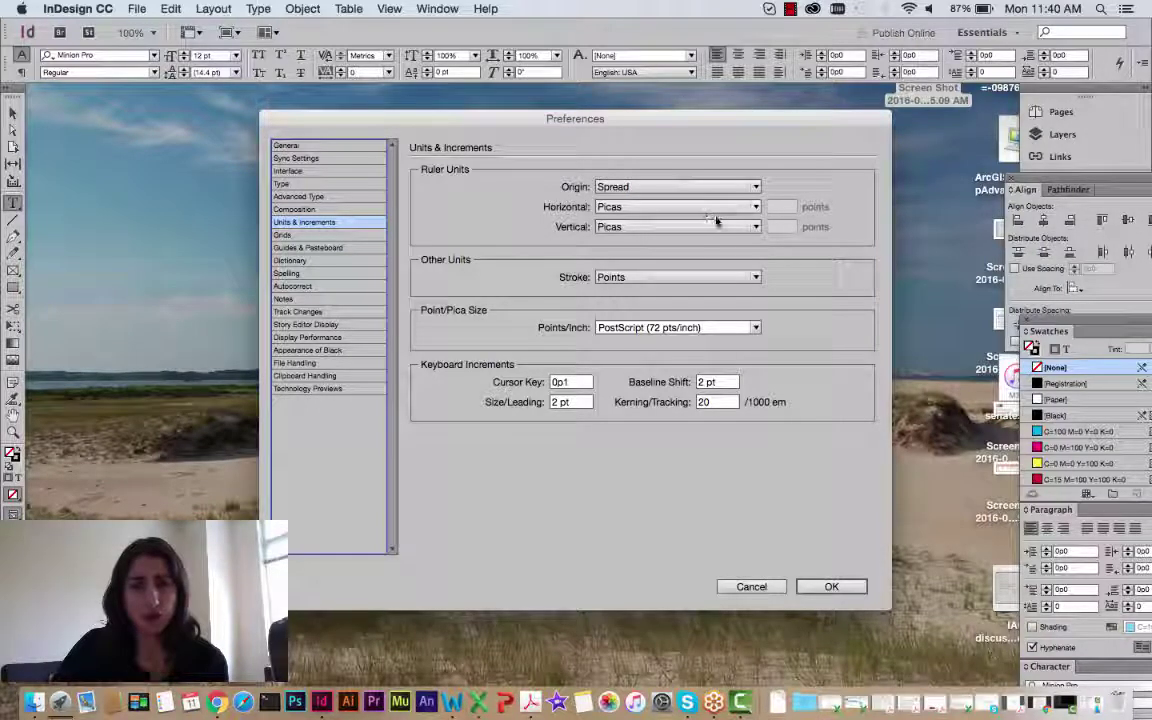
{"action": "left_click", "coordinate": [683, 207]}
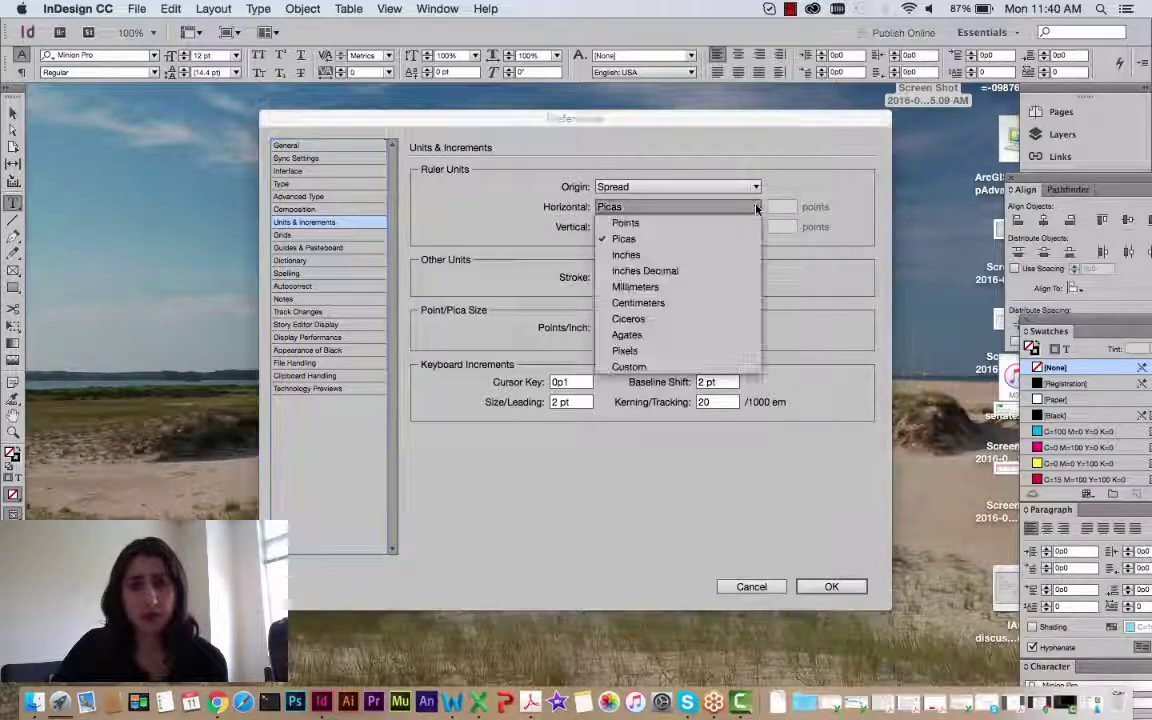
{"action": "left_click", "coordinate": [643, 256]}
{"action": "left_click", "coordinate": [754, 228]}
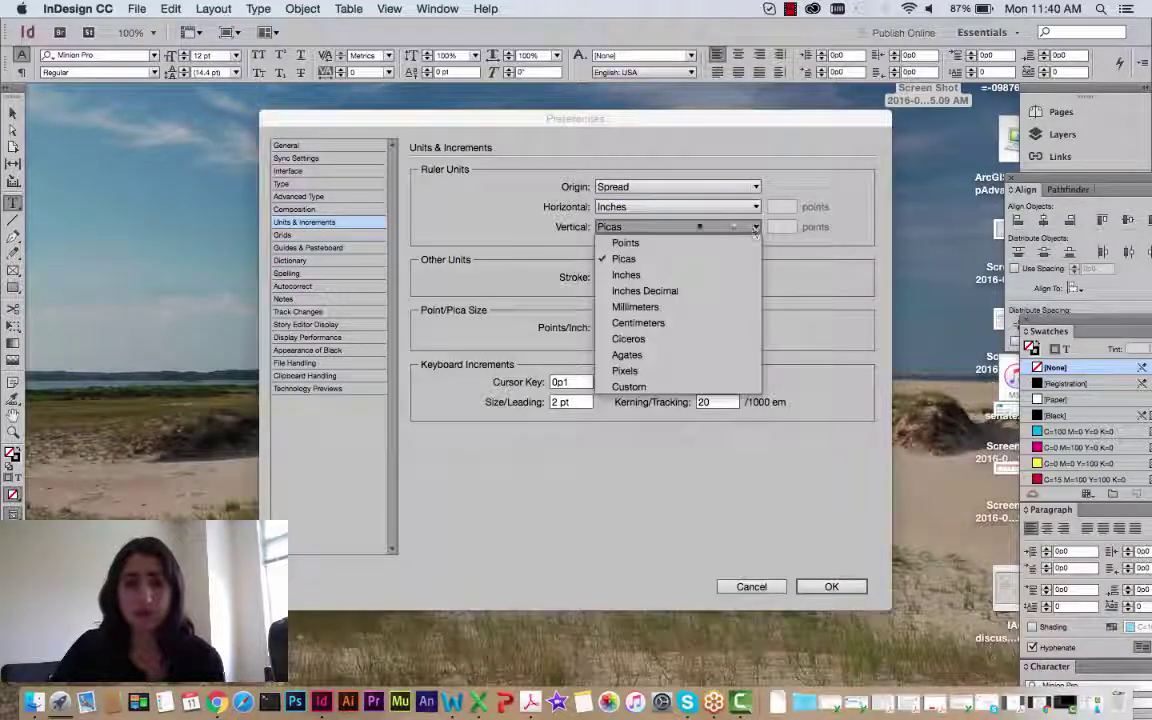
{"action": "left_click", "coordinate": [645, 274]}
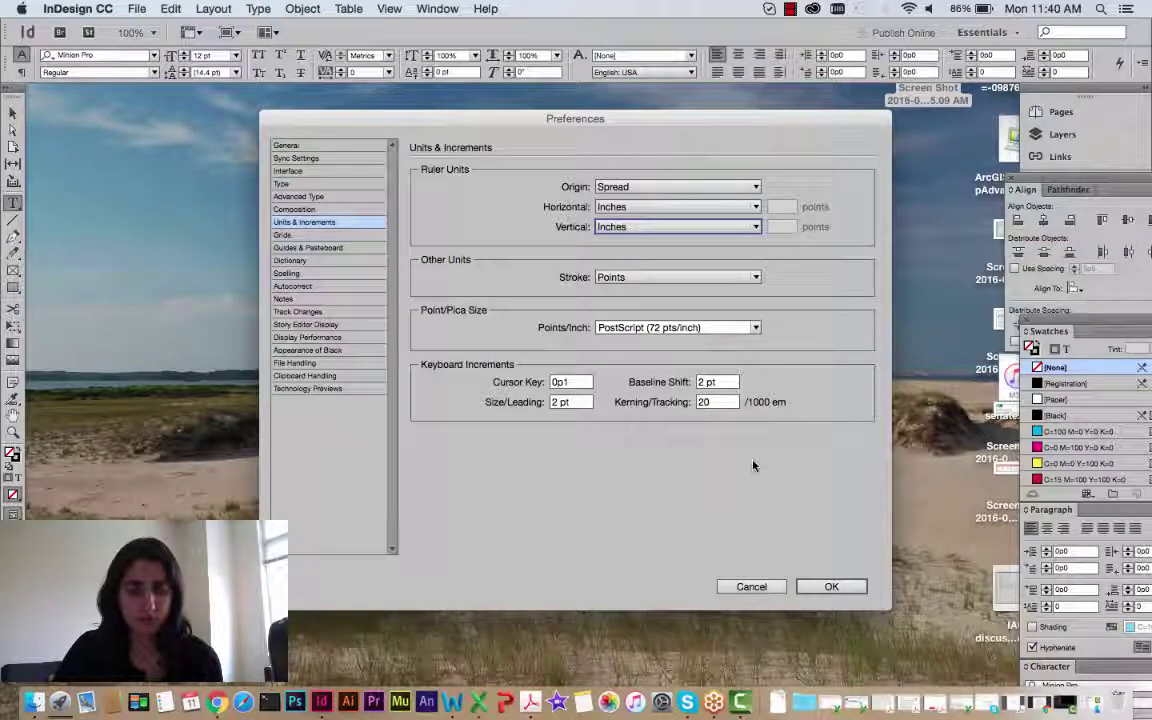
{"action": "left_click", "coordinate": [836, 589]}
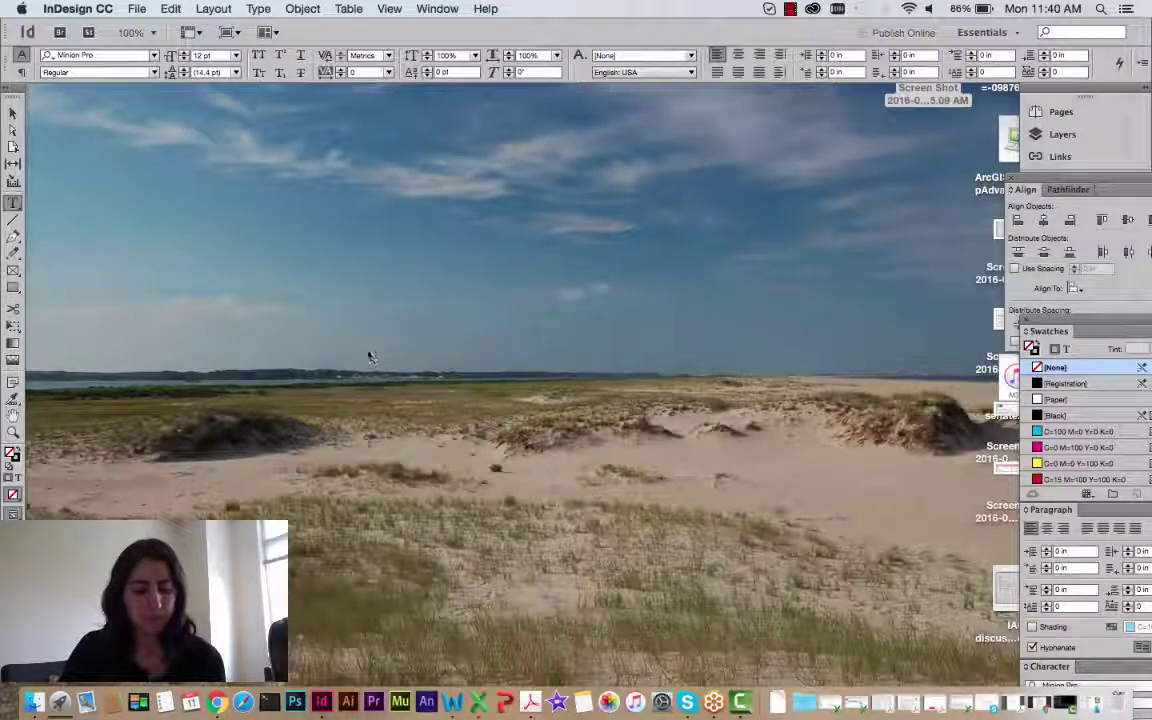
Step: Start a new document with Facing Pages checked and Letter page size
{"action": "left_click", "coordinate": [138, 9]}
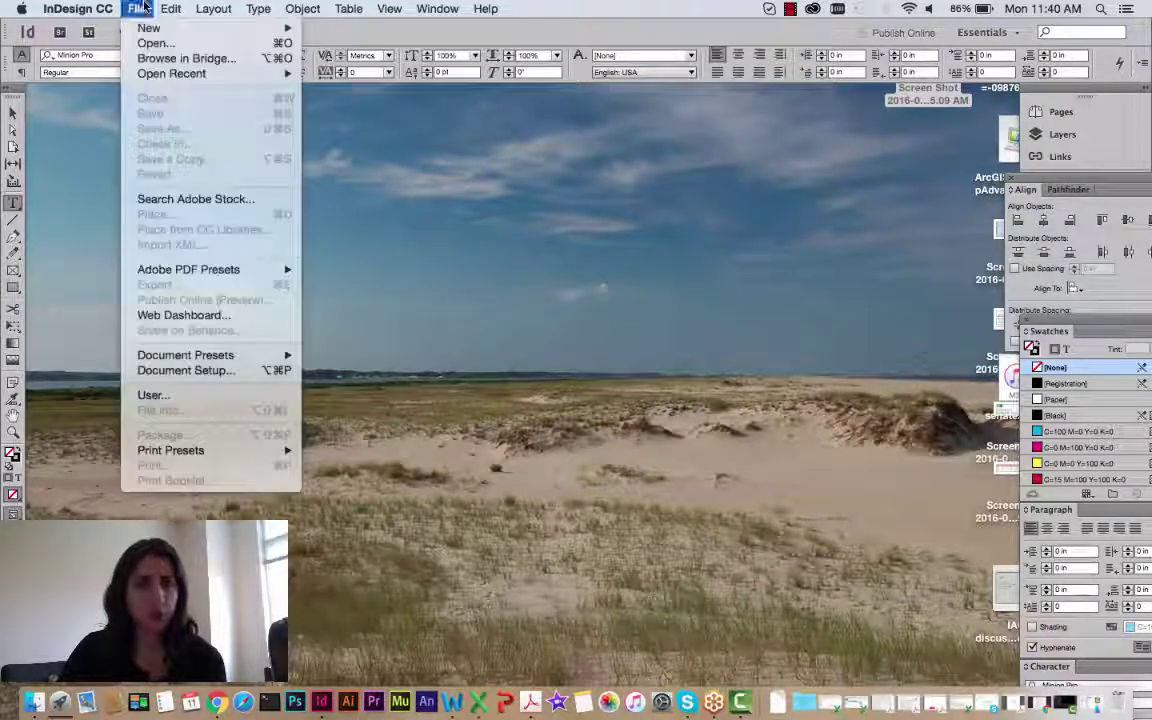
{"action": "mouse_move", "coordinate": [205, 30]}
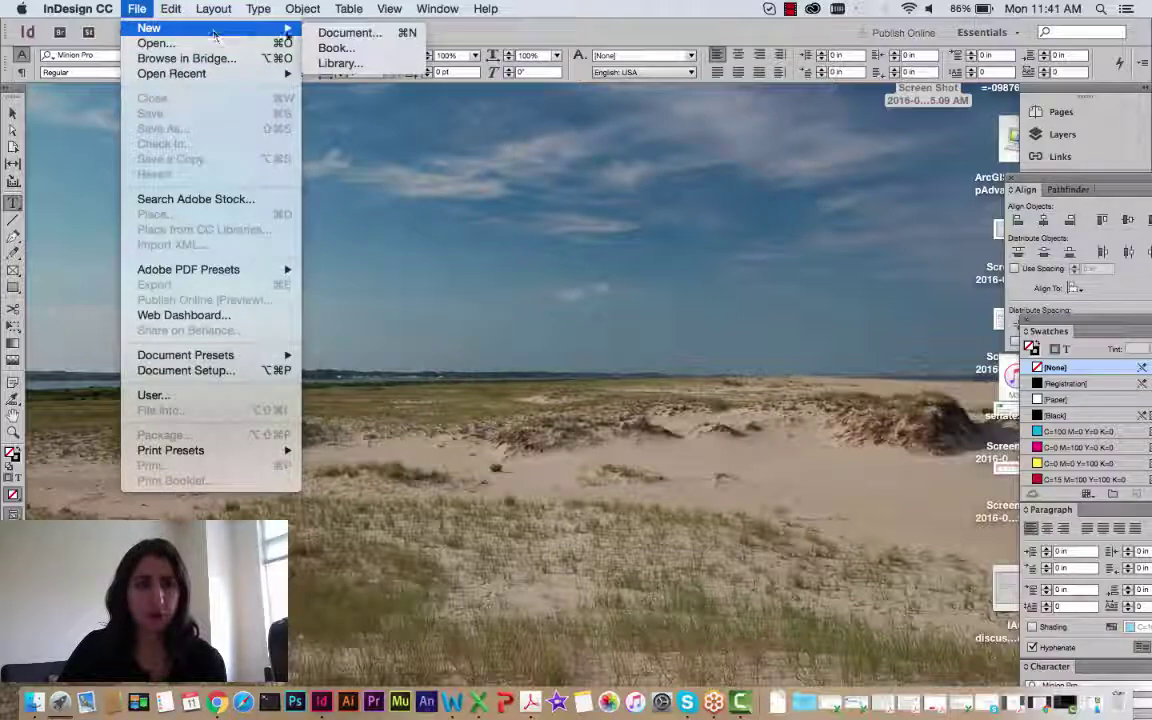
{"action": "left_click", "coordinate": [350, 32]}
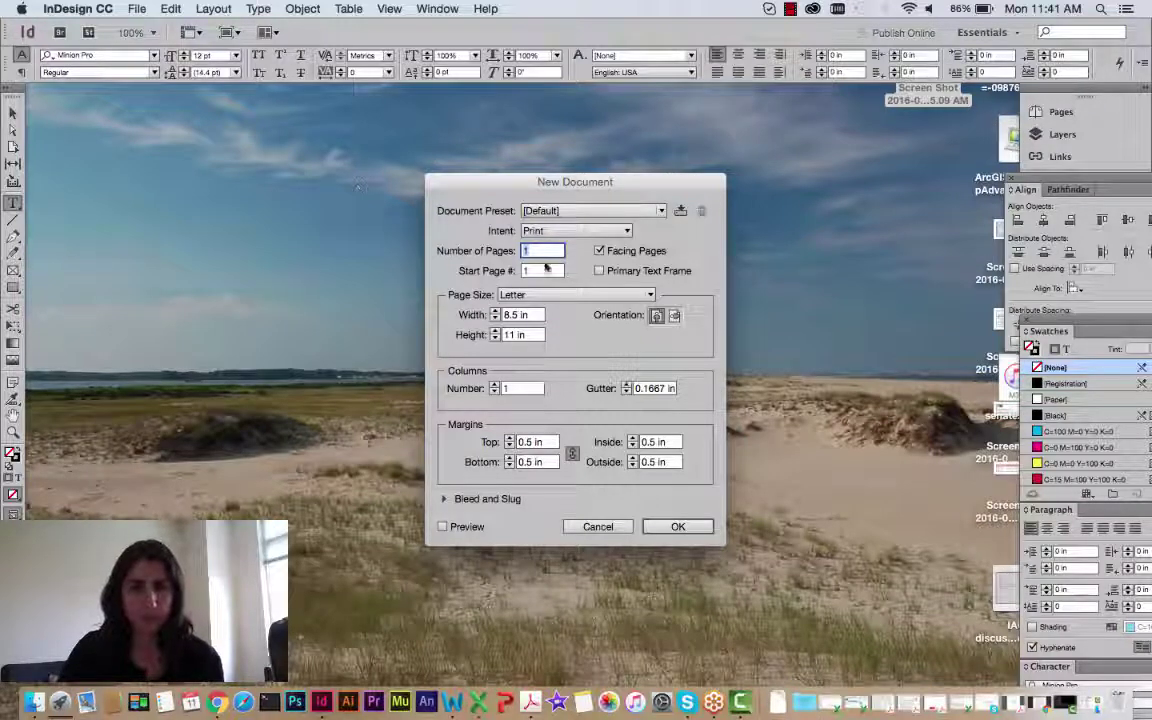
{"action": "left_click", "coordinate": [599, 251]}
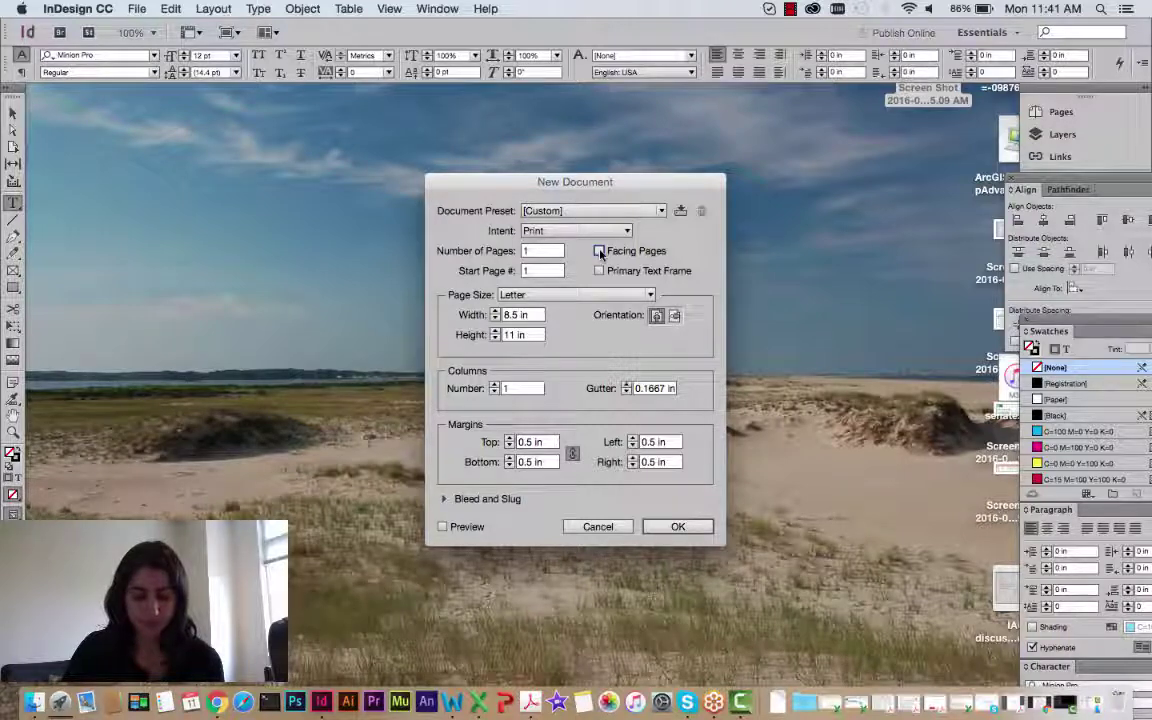
{"action": "left_click", "coordinate": [599, 251]}
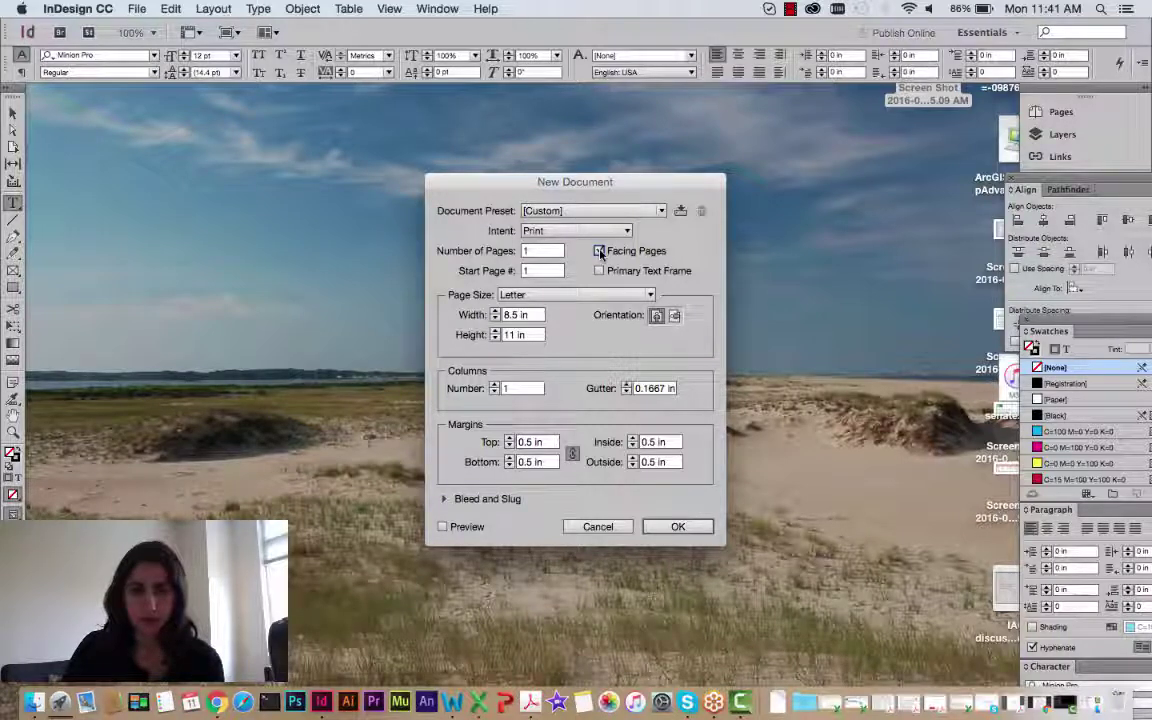
{"action": "left_click", "coordinate": [548, 297]}
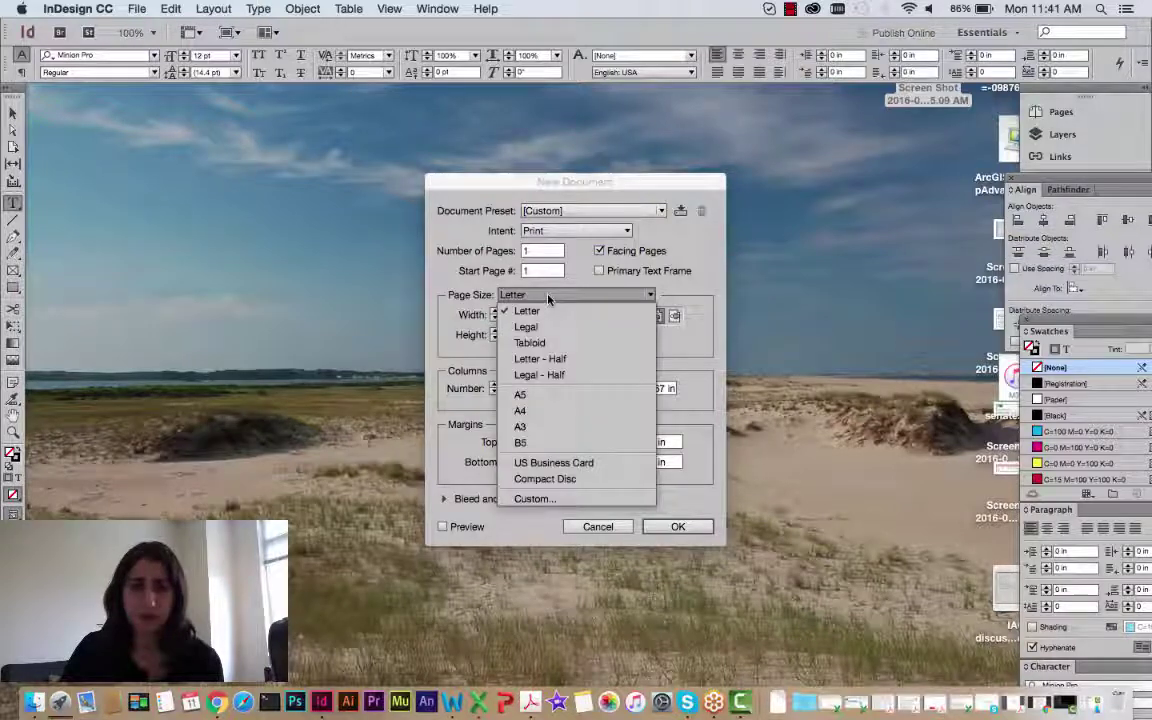
{"action": "left_click", "coordinate": [710, 285]}
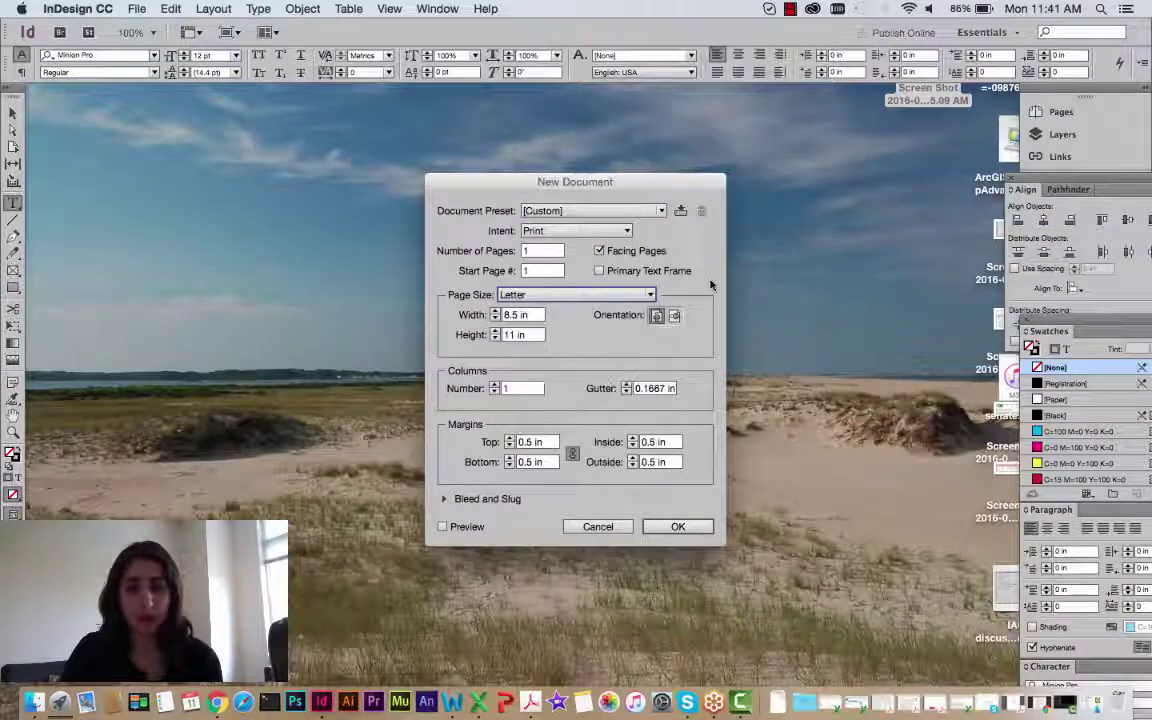
Step: Enter a 0.25 in bleed linked across all four sides under Bleed and Slug
{"action": "left_click", "coordinate": [444, 500]}
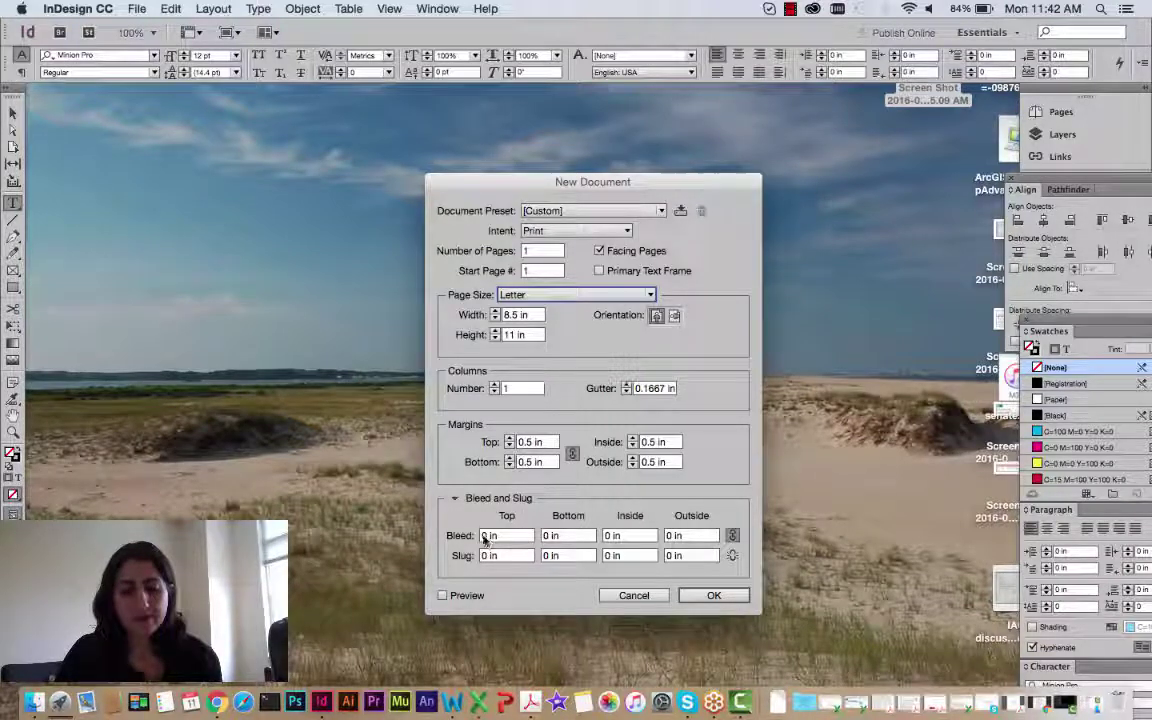
{"action": "left_click", "coordinate": [487, 536]}
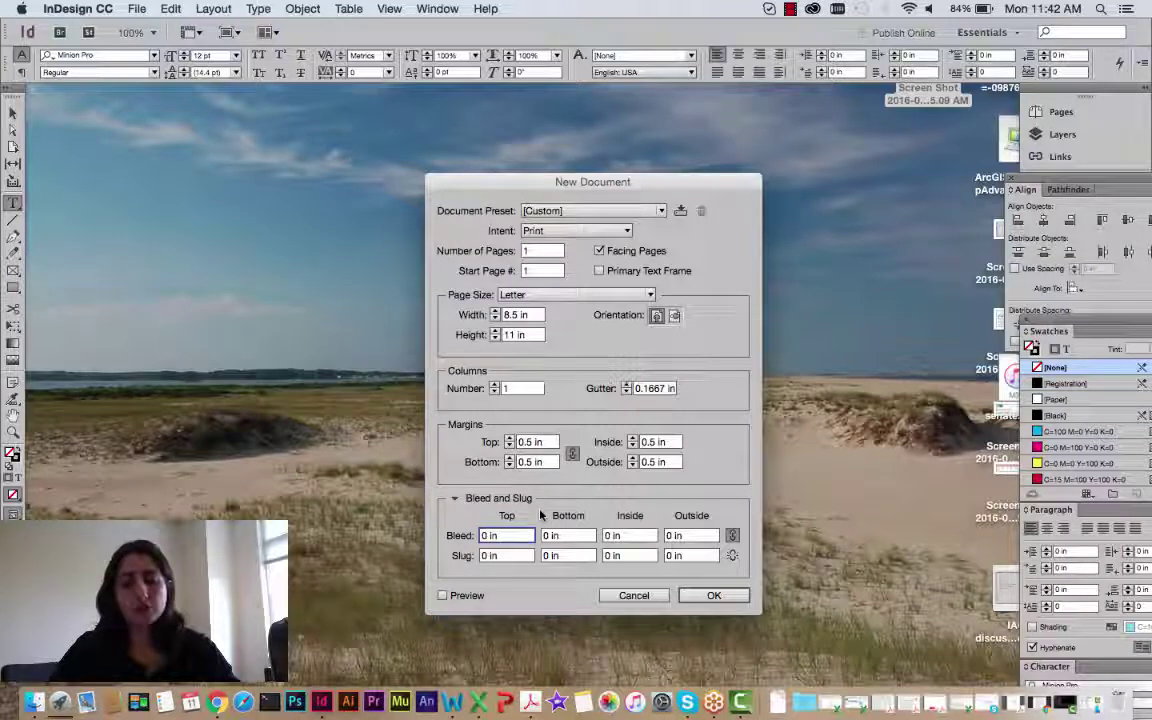
{"action": "type", "text": ".25"}
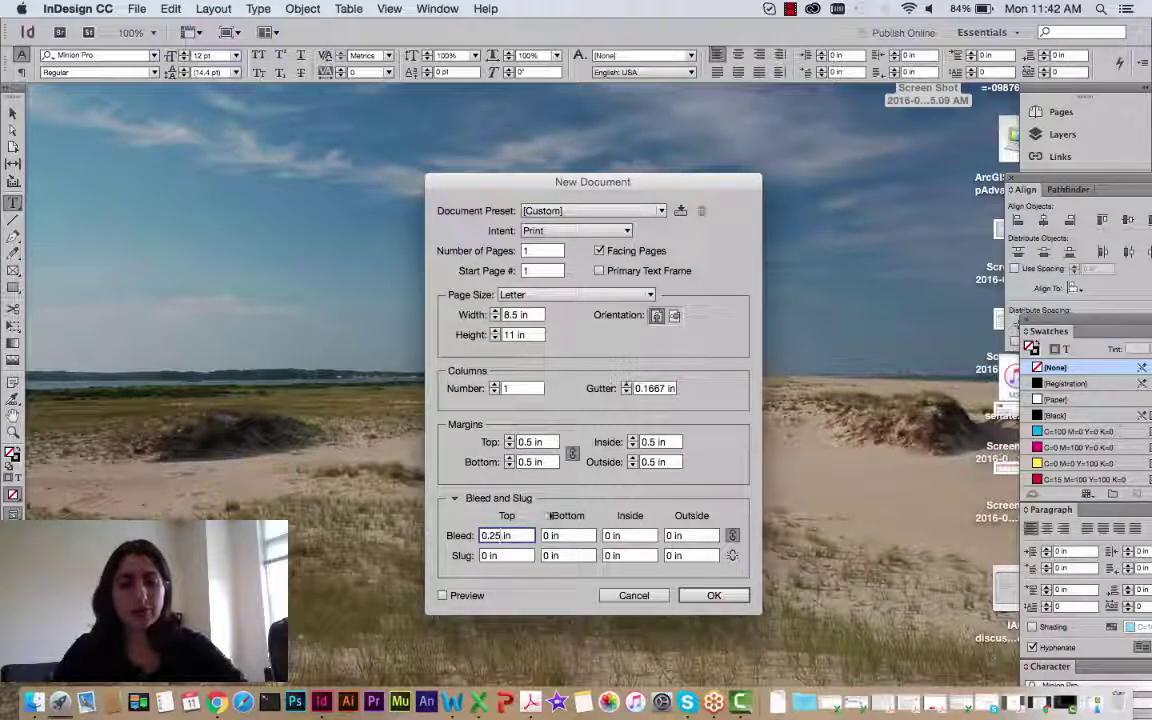
{"action": "key", "text": "Tab"}
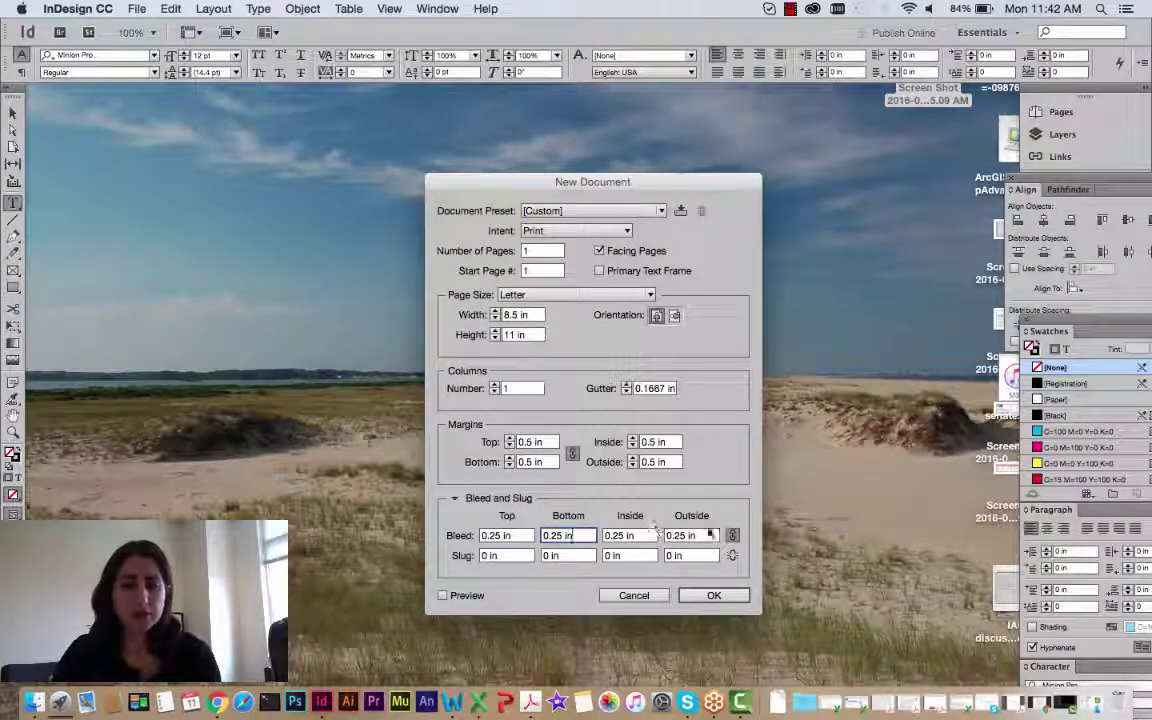
Step: Create the Letter document and switch to the Selection tool
{"action": "left_click", "coordinate": [700, 596]}
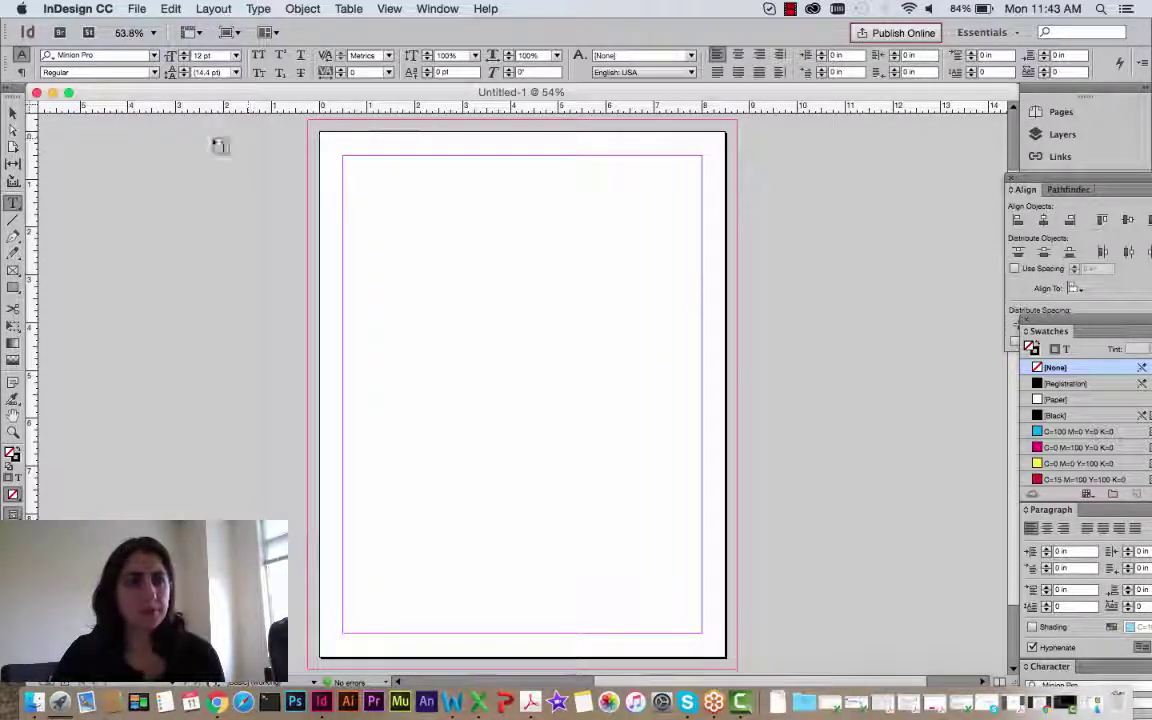
{"action": "left_click", "coordinate": [14, 115]}
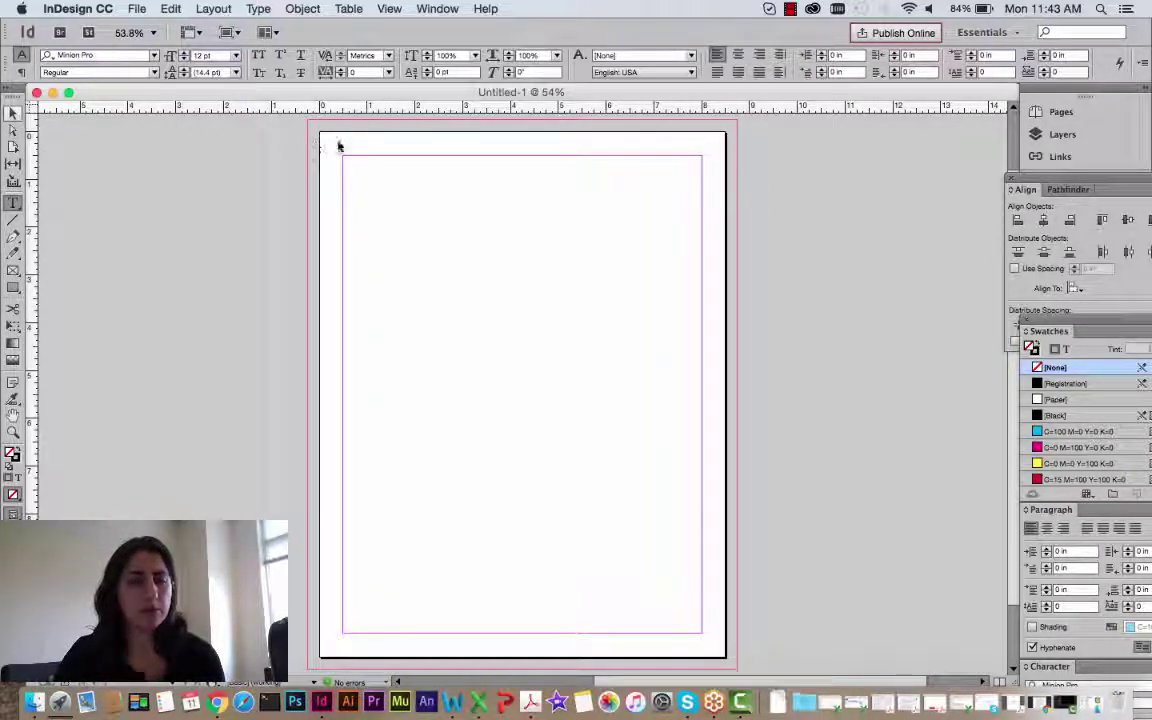
{"action": "left_click", "coordinate": [320, 139]}
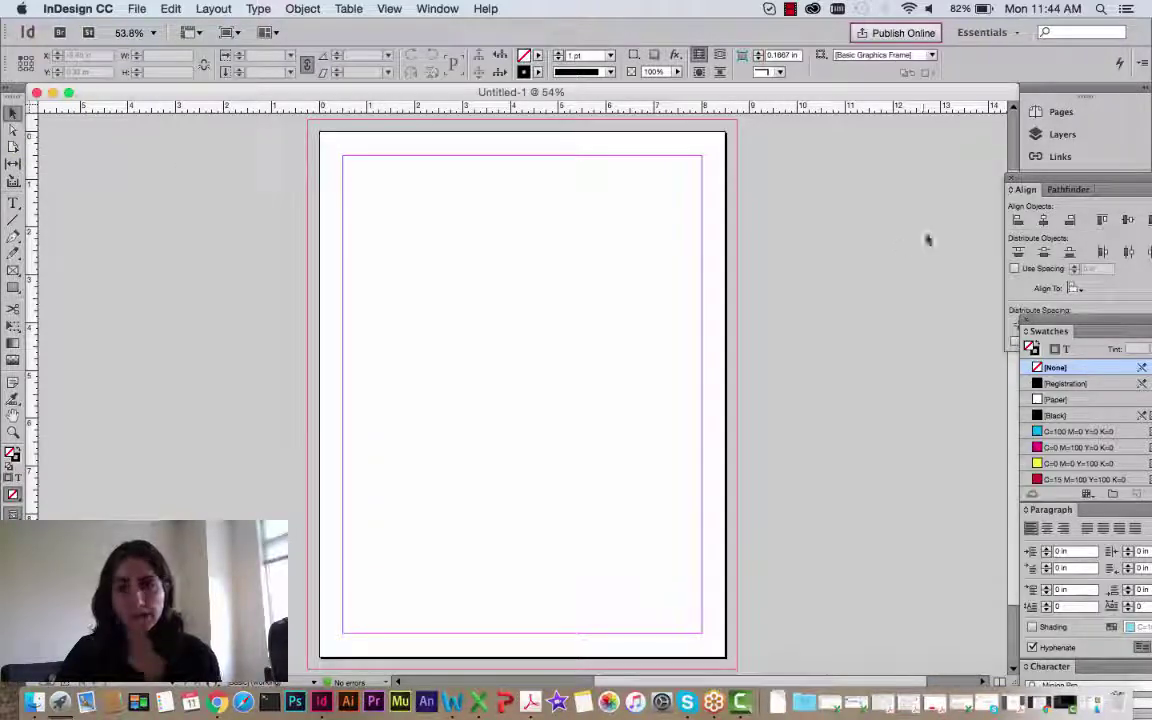
Step: Drag the Align and Pathfinder panels out of their panel group
{"action": "left_click_drag", "start_coordinate": [1079, 189], "coordinate": [1045, 318]}
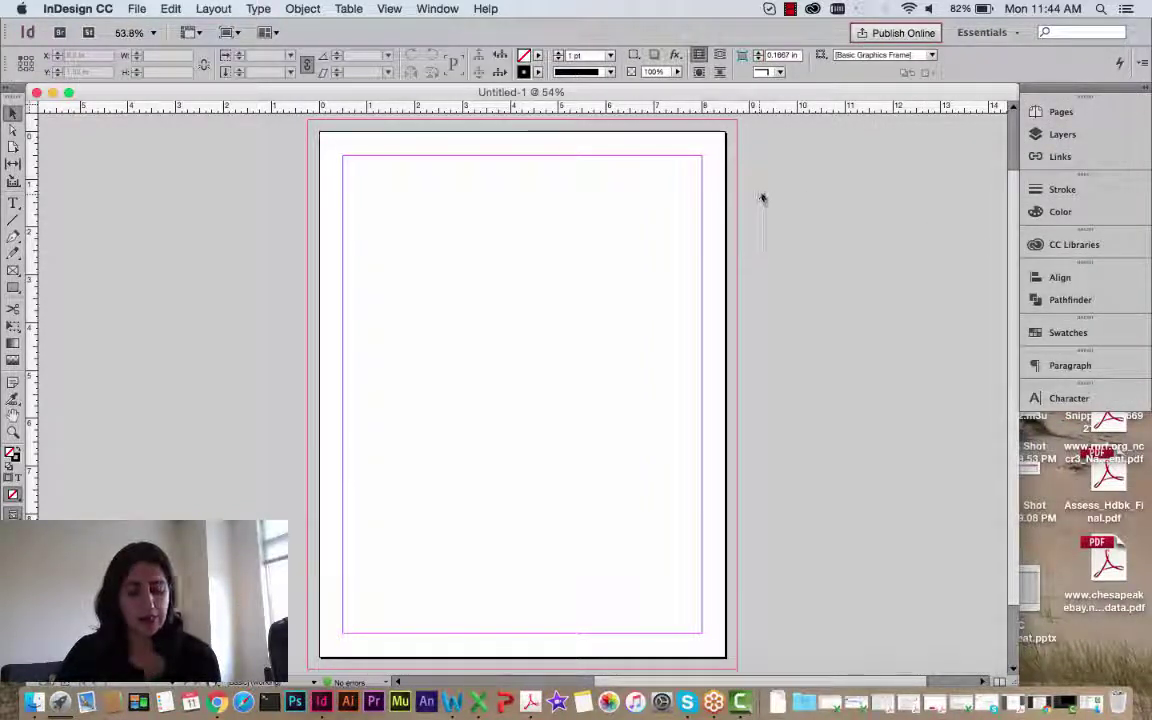
{"action": "left_click", "coordinate": [438, 10]}
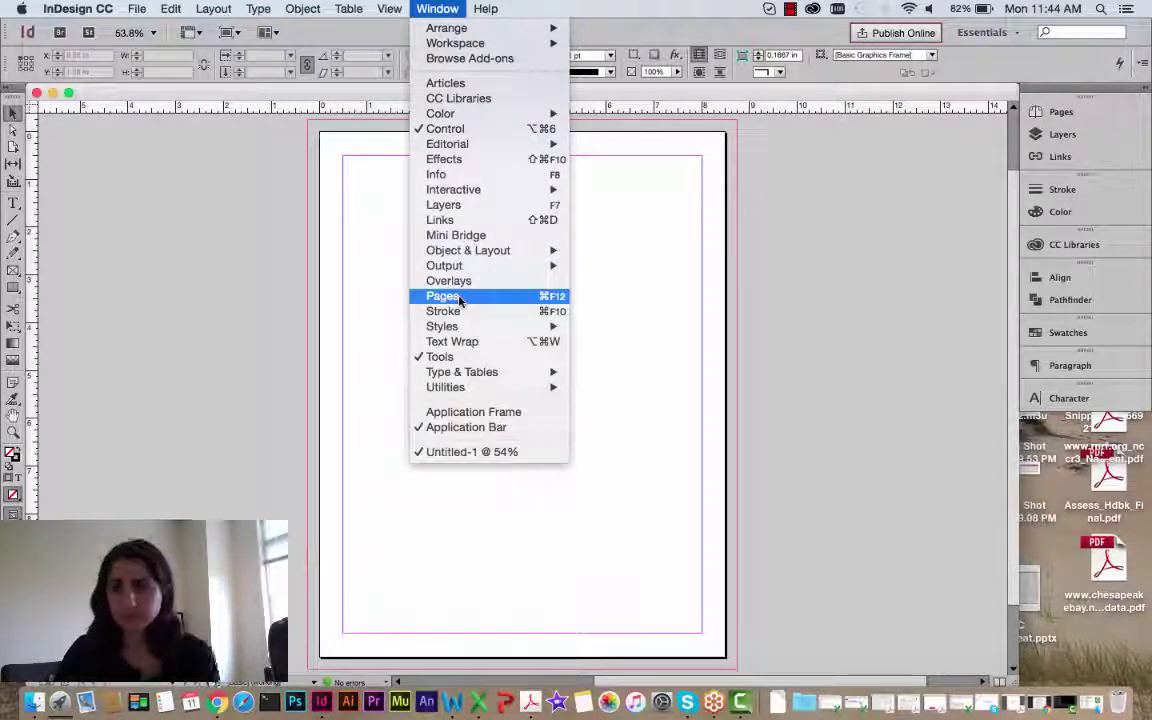
{"action": "mouse_move", "coordinate": [467, 251]}
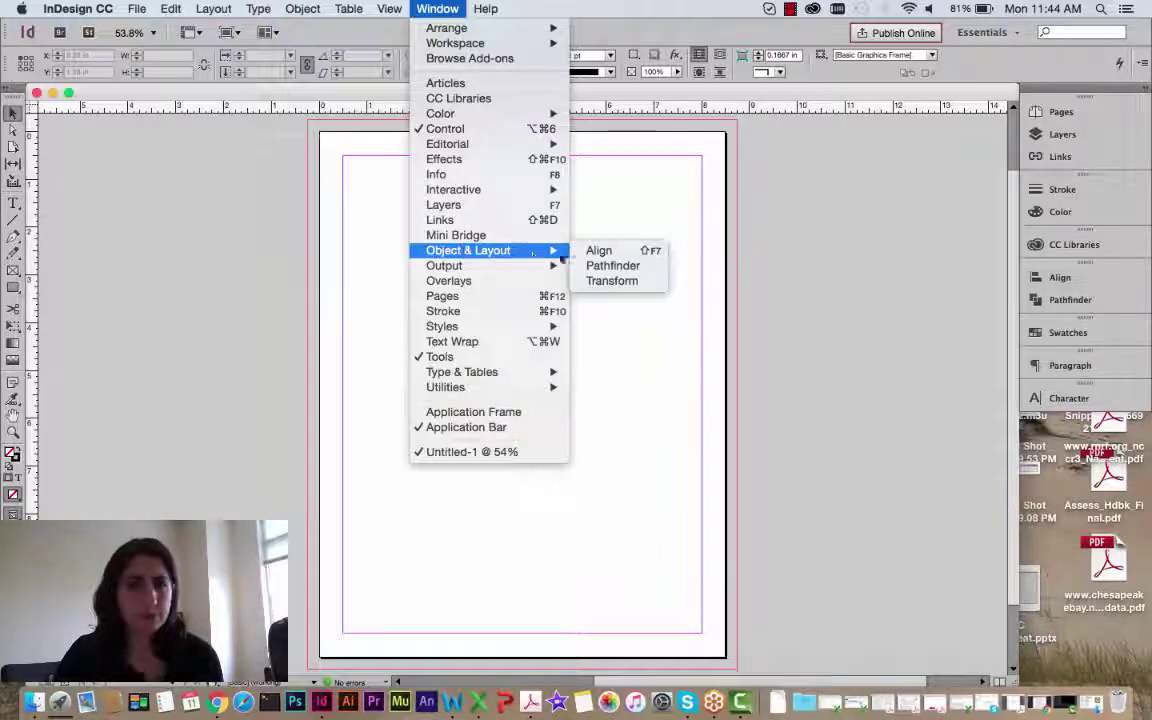
{"action": "left_click", "coordinate": [609, 284]}
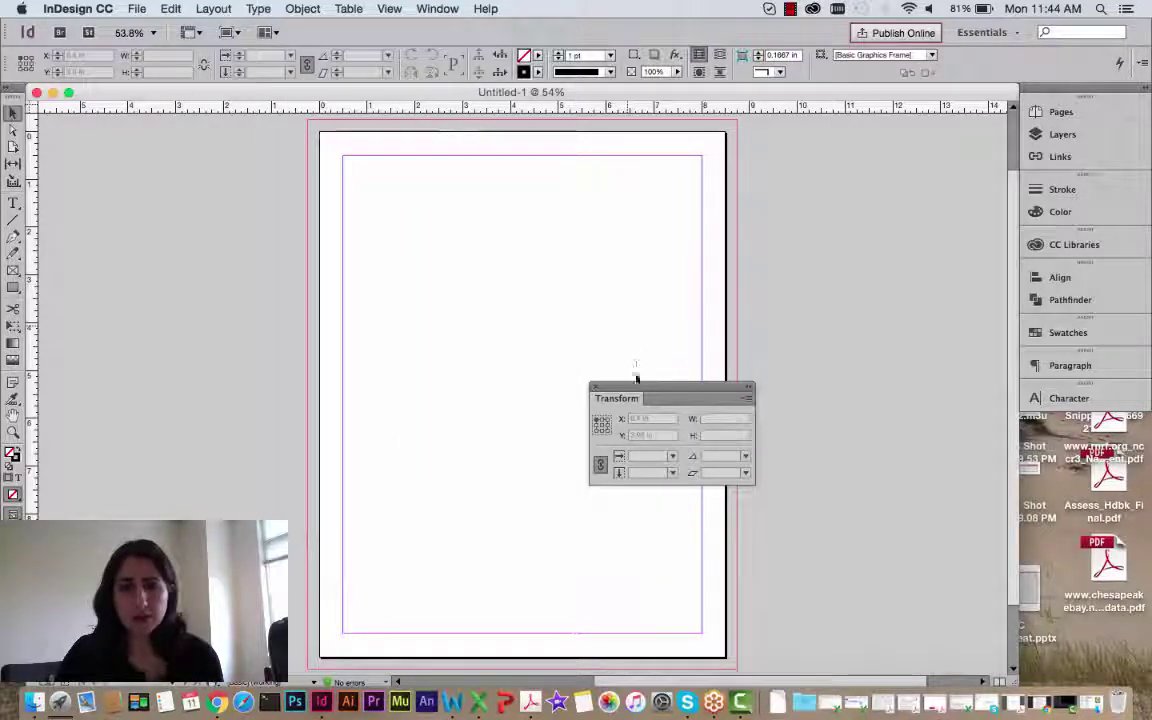
{"action": "left_click_drag", "start_coordinate": [636, 388], "coordinate": [1047, 297]}
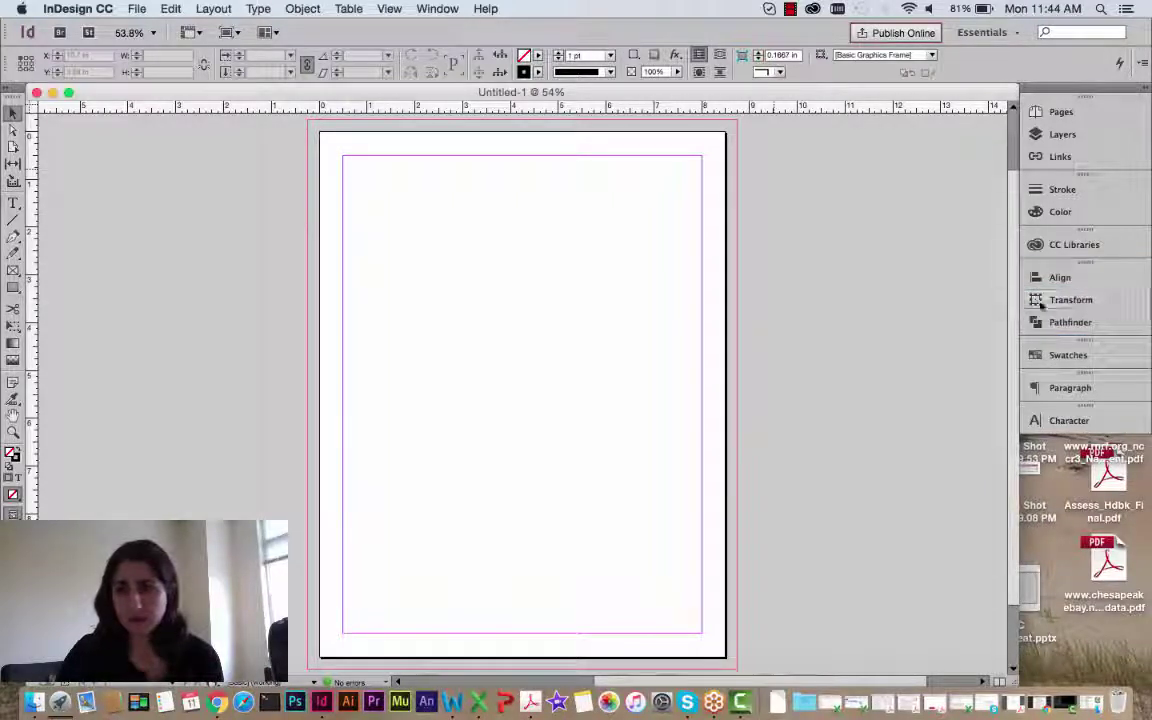
{"action": "left_click", "coordinate": [1047, 298]}
{"action": "left_click", "coordinate": [1052, 302]}
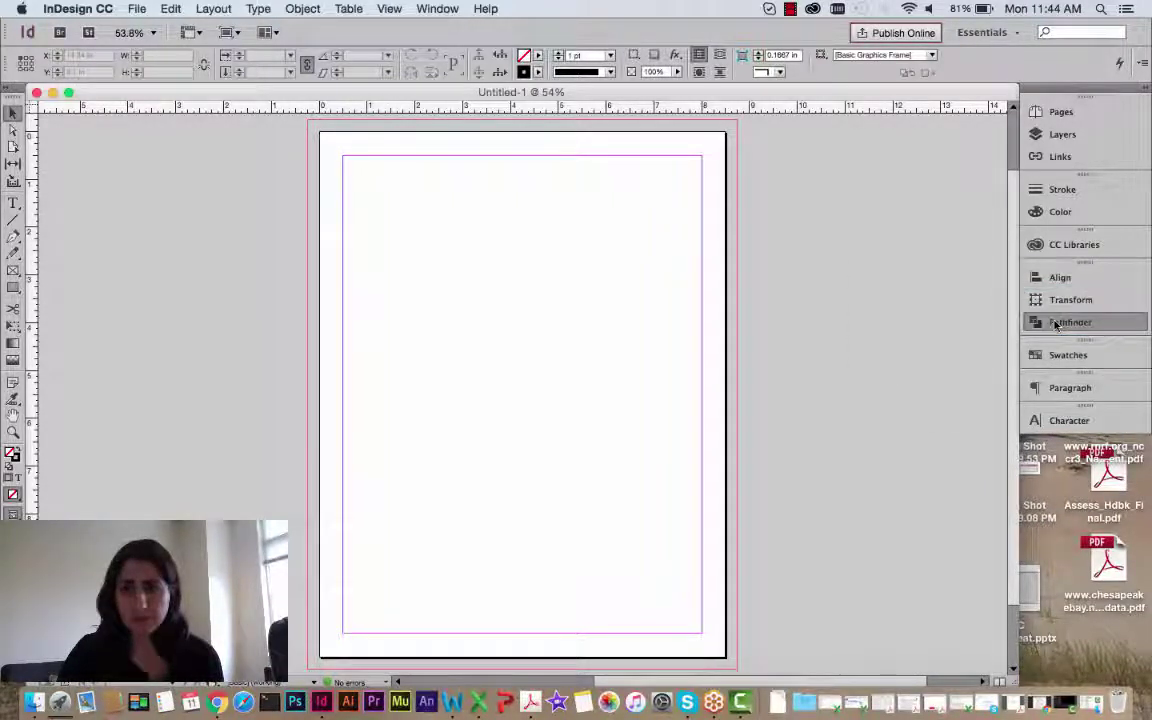
{"action": "left_click", "coordinate": [1055, 321]}
{"action": "left_click", "coordinate": [1055, 322]}
{"action": "left_click", "coordinate": [1057, 358]}
{"action": "left_click", "coordinate": [1057, 358]}
{"action": "left_click", "coordinate": [1040, 212]}
{"action": "left_click", "coordinate": [1040, 212]}
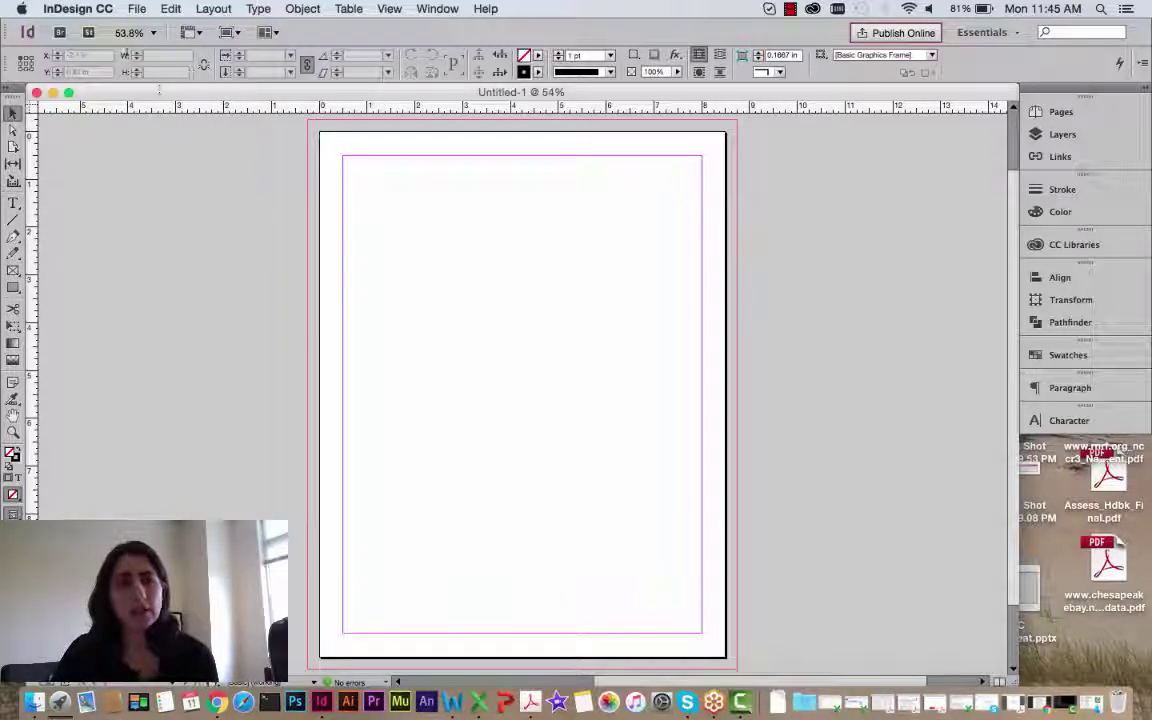
Step: Open the Place dialog and browse to the Assateague Island folder in Pictures
{"action": "left_click", "coordinate": [130, 10]}
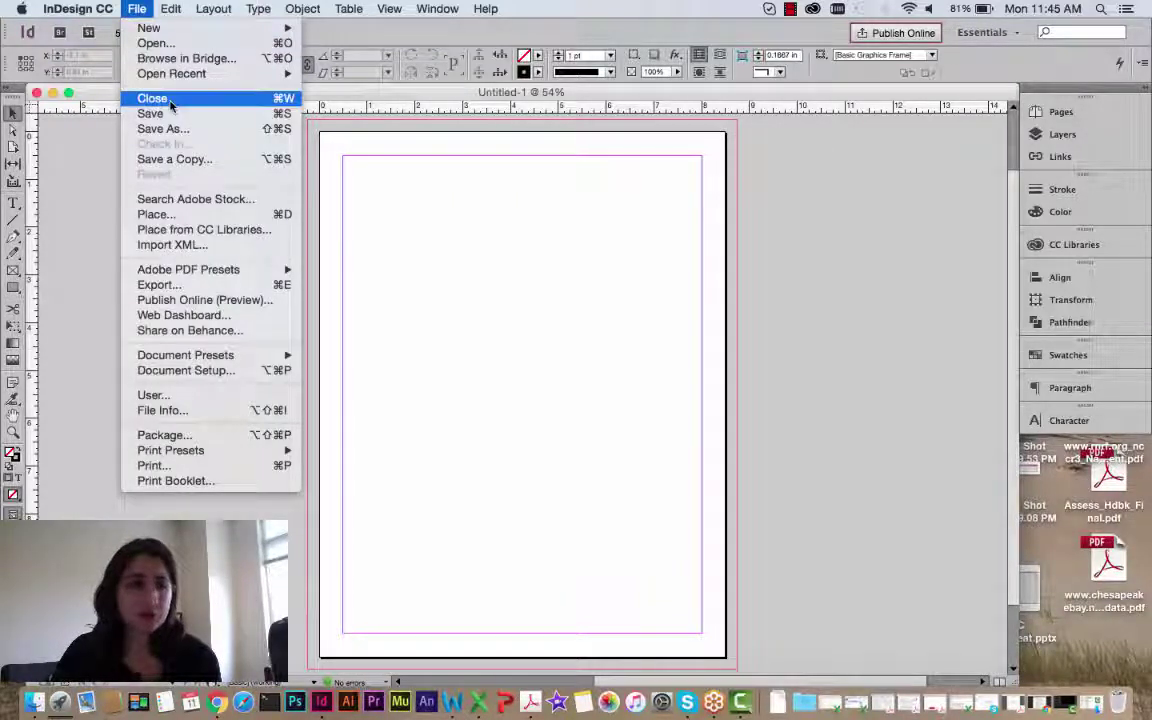
{"action": "left_click", "coordinate": [171, 215]}
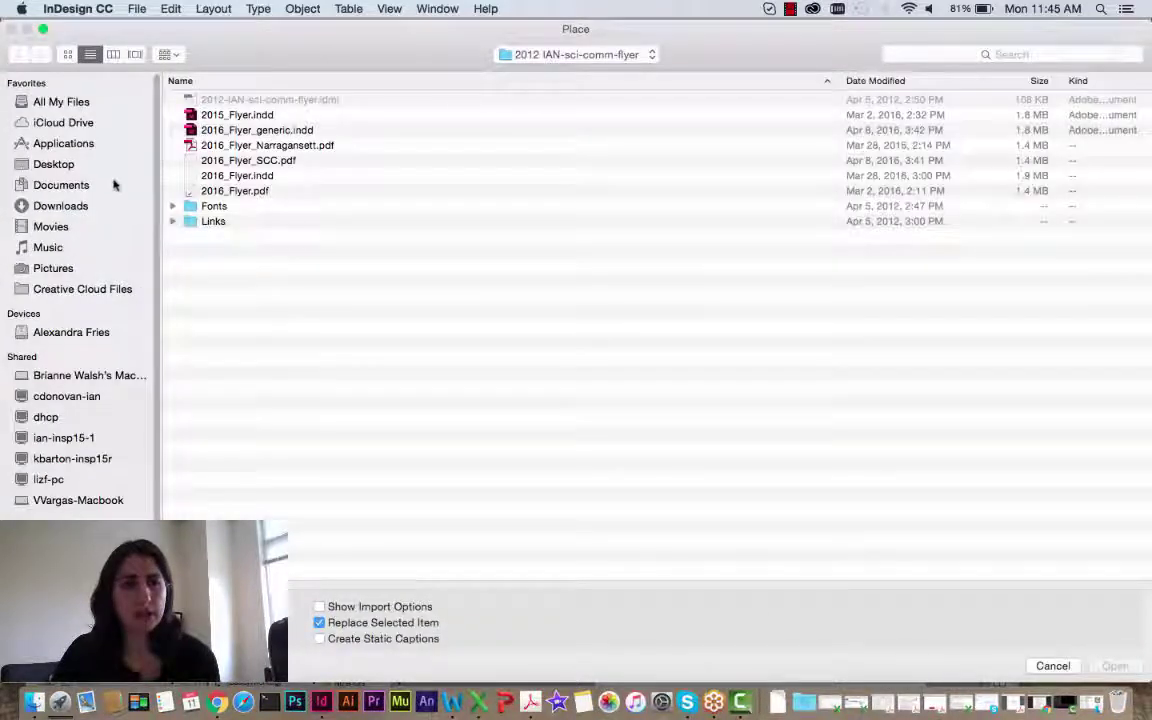
{"action": "left_click", "coordinate": [55, 268]}
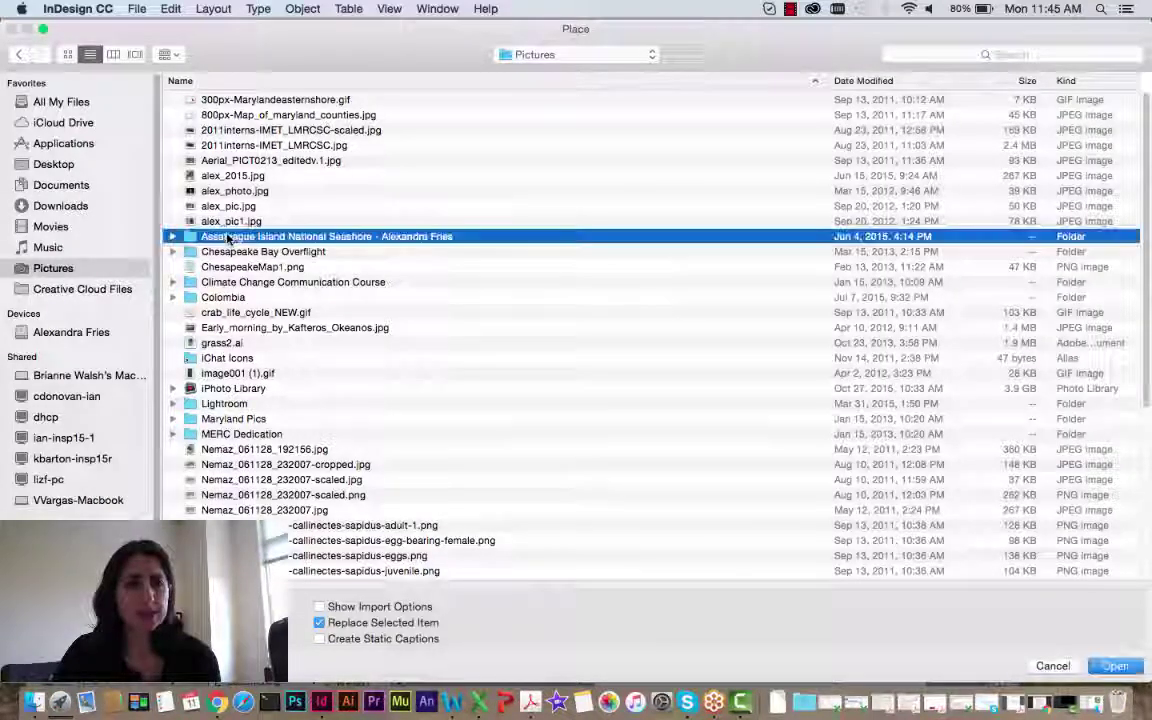
{"action": "double_click", "coordinate": [227, 237]}
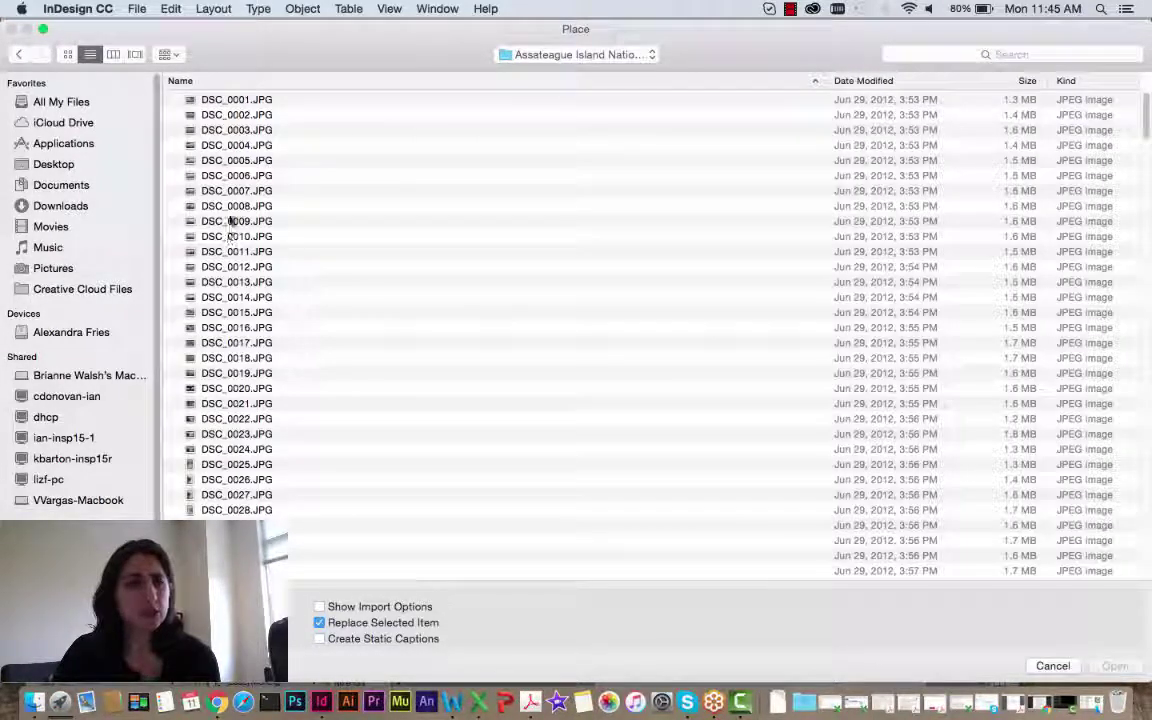
{"action": "scroll", "coordinate": [229, 218], "scroll_direction": "down", "scroll_amount": 10}
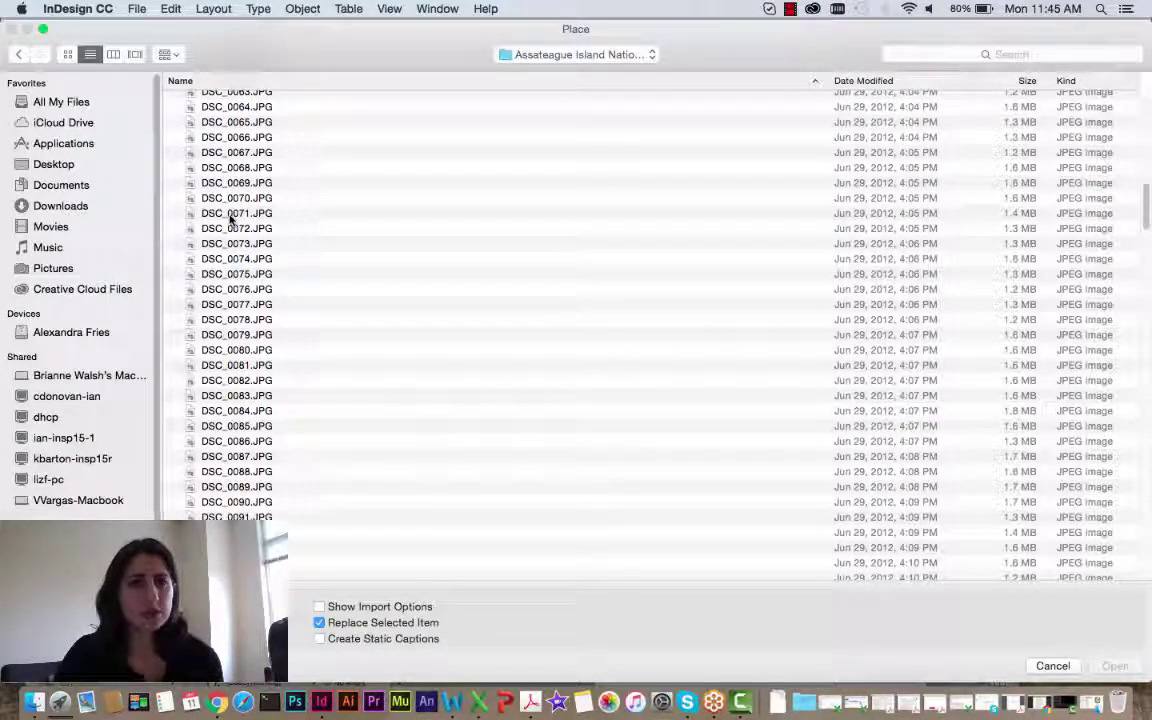
Step: Switch to column view, pick the dune photo DSC_0101.JPG, and load it for placing
{"action": "left_click", "coordinate": [246, 289]}
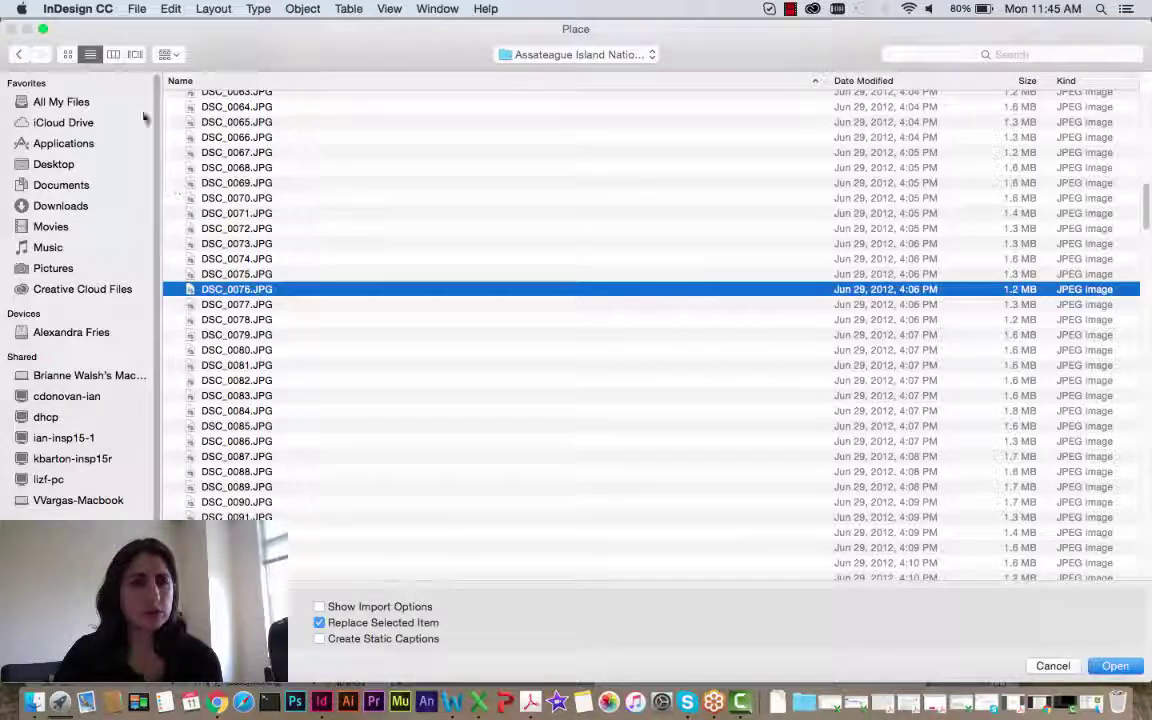
{"action": "left_click", "coordinate": [114, 56]}
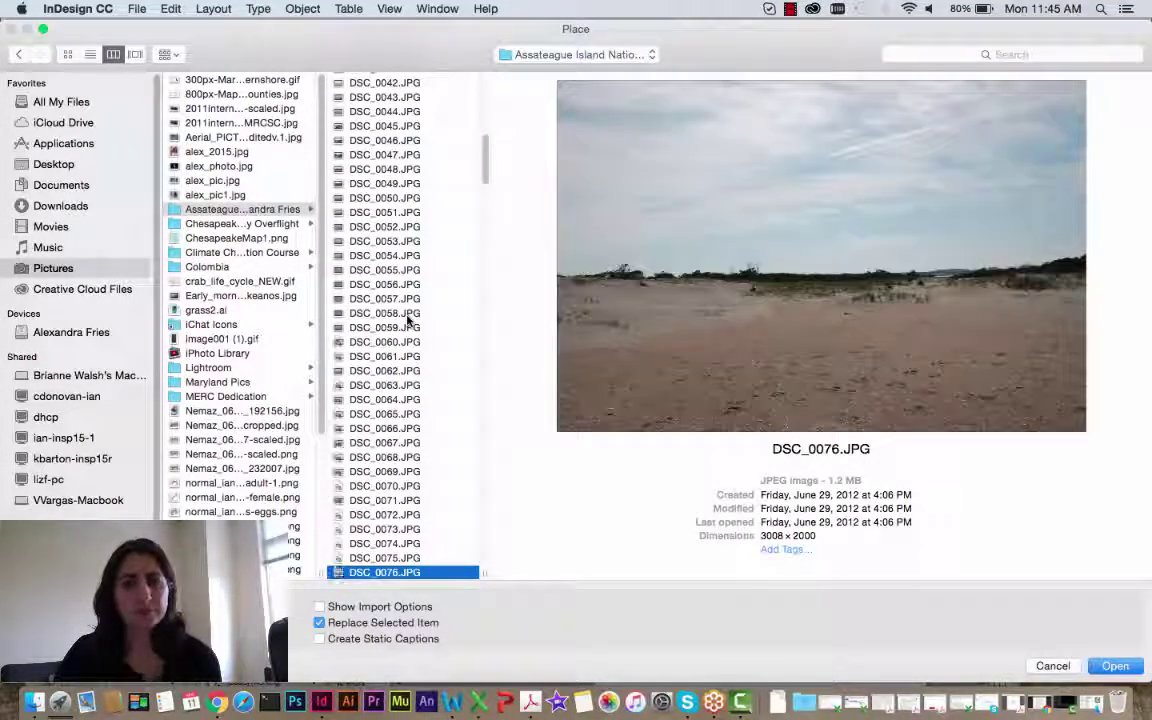
{"action": "scroll", "coordinate": [408, 320], "scroll_direction": "down", "scroll_amount": 5}
{"action": "scroll", "coordinate": [408, 320], "scroll_direction": "down", "scroll_amount": 4}
{"action": "left_click", "coordinate": [408, 320]}
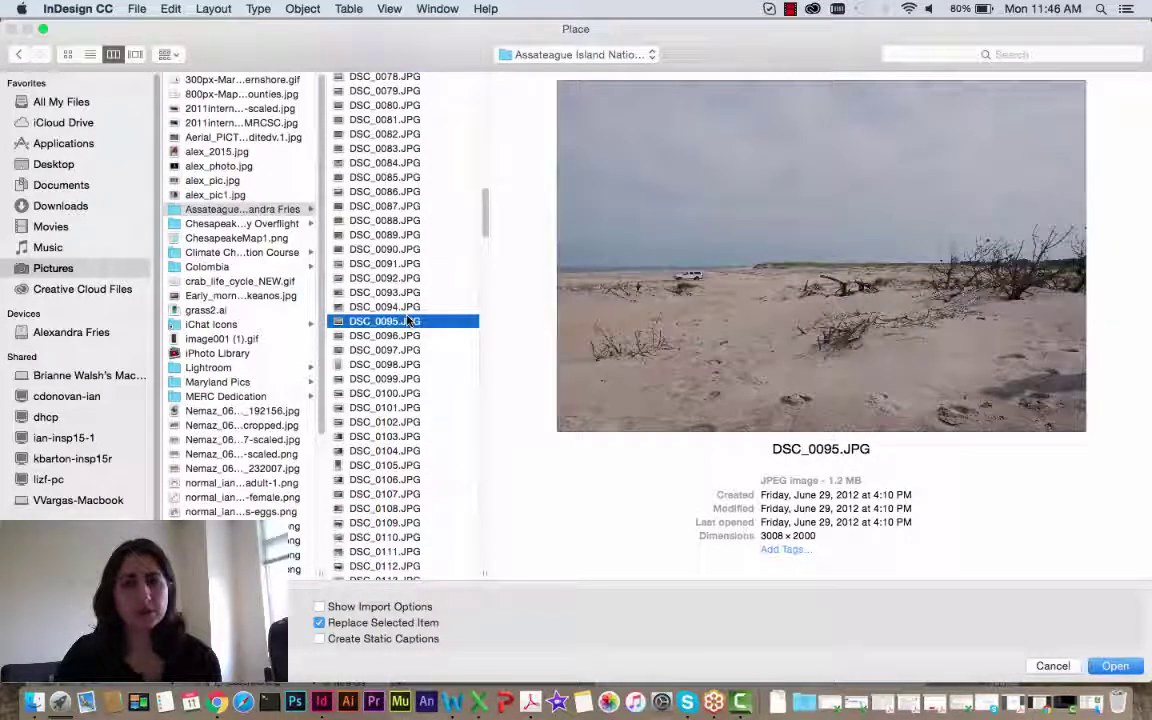
{"action": "scroll", "coordinate": [408, 320], "scroll_direction": "down", "scroll_amount": 2}
{"action": "left_click", "coordinate": [408, 316]}
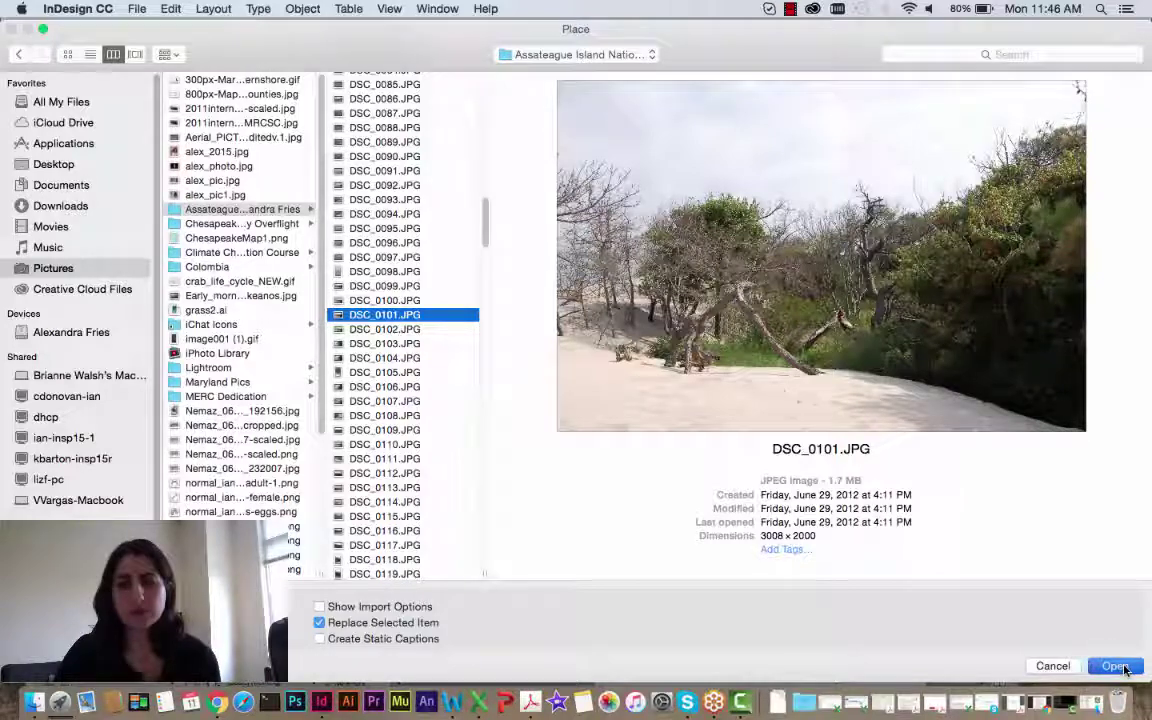
{"action": "left_click", "coordinate": [1114, 666]}
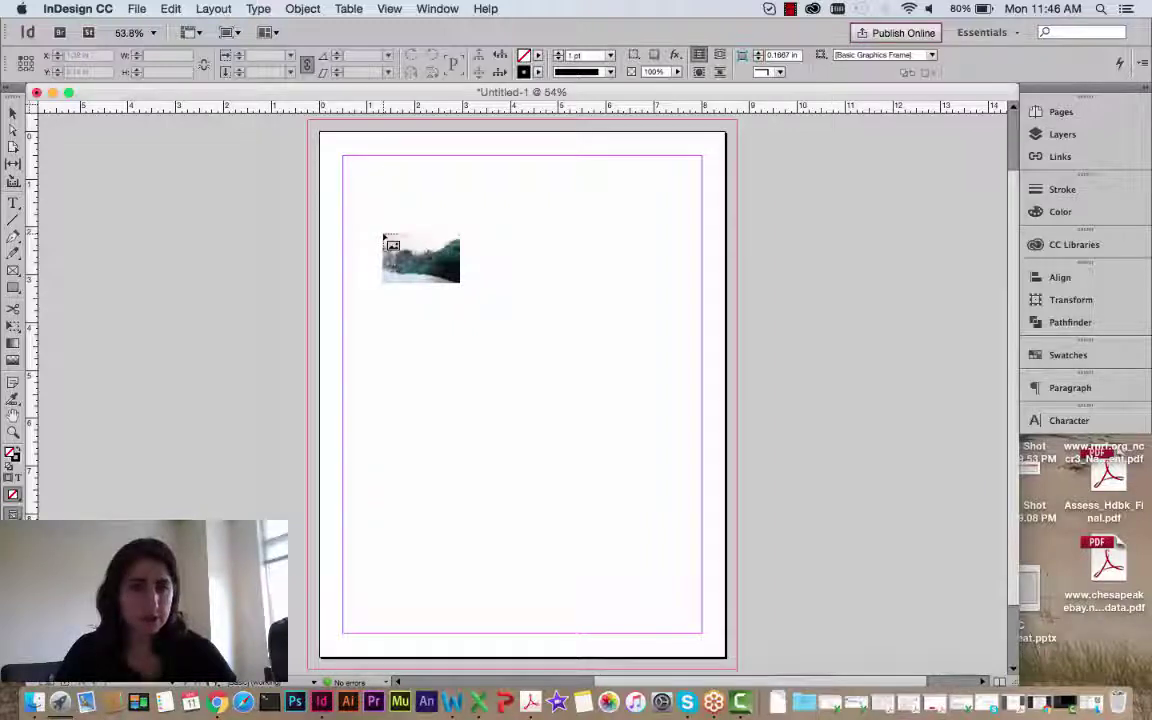
Step: Drop the dune photo at 100% near the page's top-left margin
{"action": "left_click", "coordinate": [383, 235]}
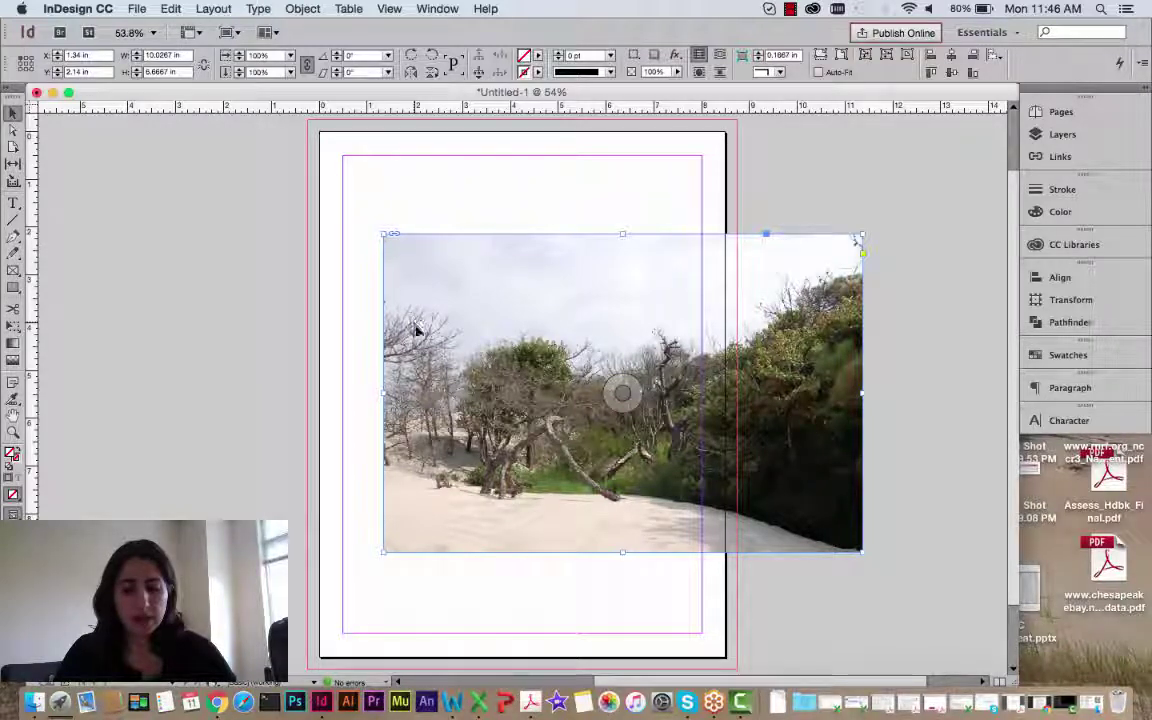
Step: Move the photo to the left margin and scale it to about 7.6 × 5.05 in
{"action": "left_click_drag", "start_coordinate": [419, 334], "coordinate": [378, 323]}
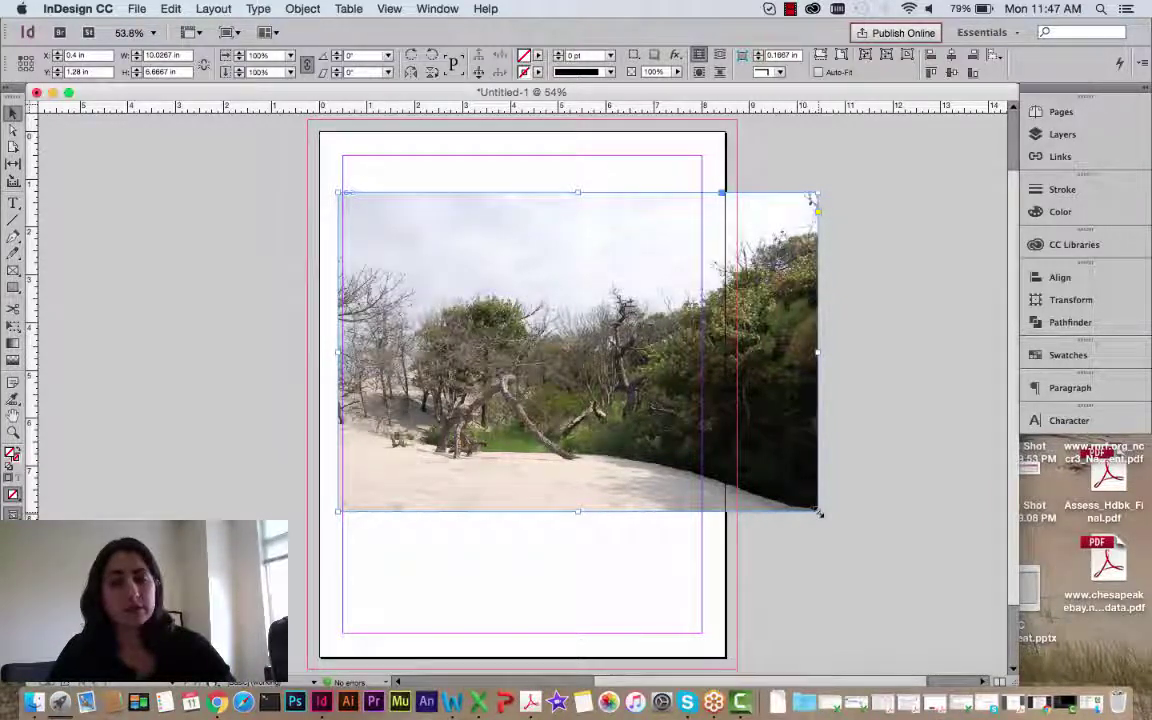
{"action": "left_click_drag", "start_coordinate": [818, 513], "coordinate": [872, 548]}
{"action": "left_click_drag", "start_coordinate": [768, 452], "coordinate": [702, 434]}
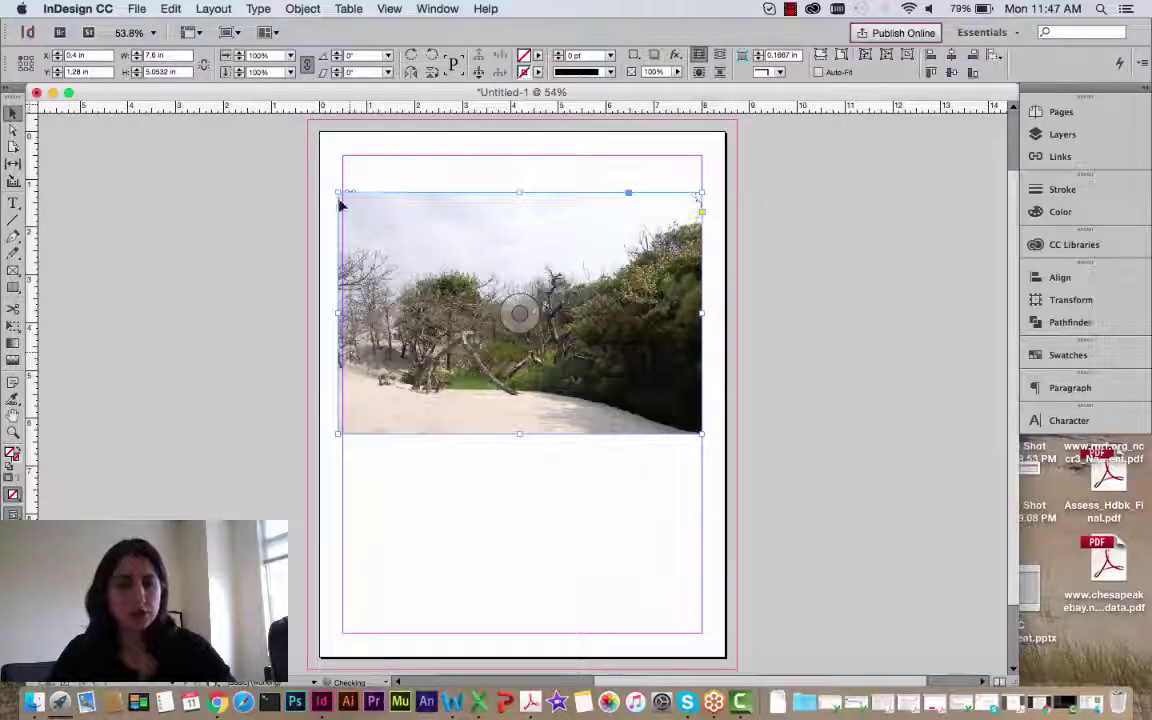
Step: Snap the dune photo's top-left to the margin corner, try several sizes, and settle at 7.5 in wide
{"action": "left_click_drag", "start_coordinate": [338, 192], "coordinate": [342, 196]}
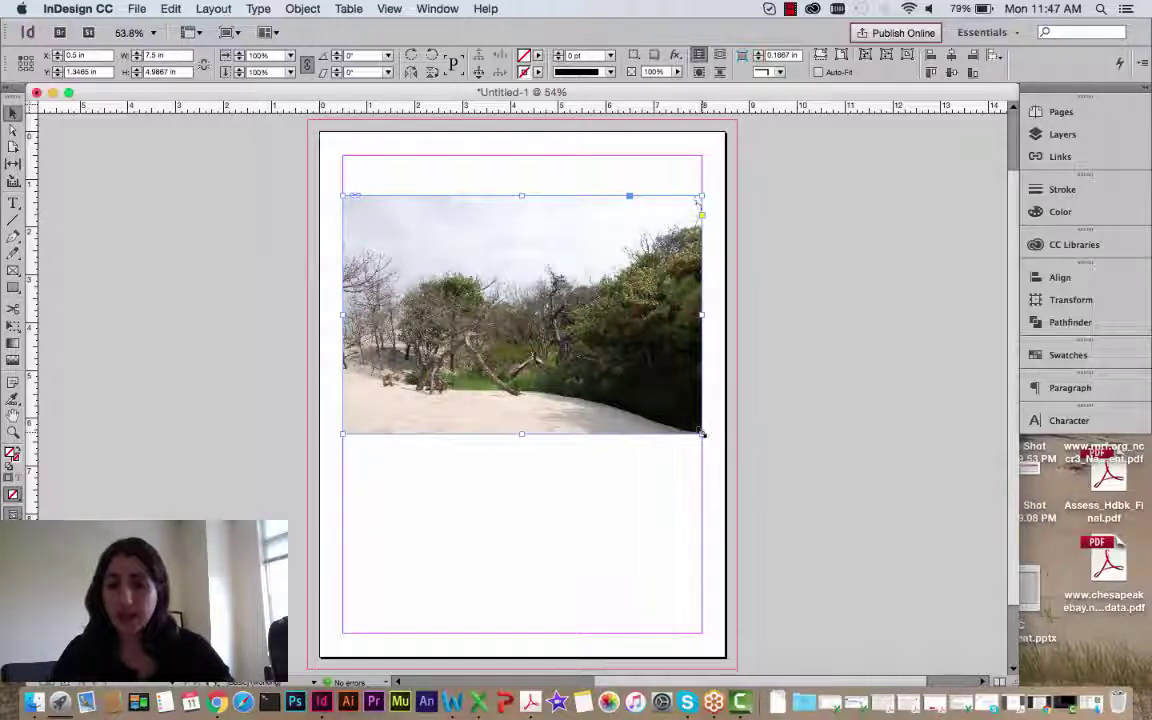
{"action": "left_click_drag", "start_coordinate": [702, 434], "coordinate": [760, 475]}
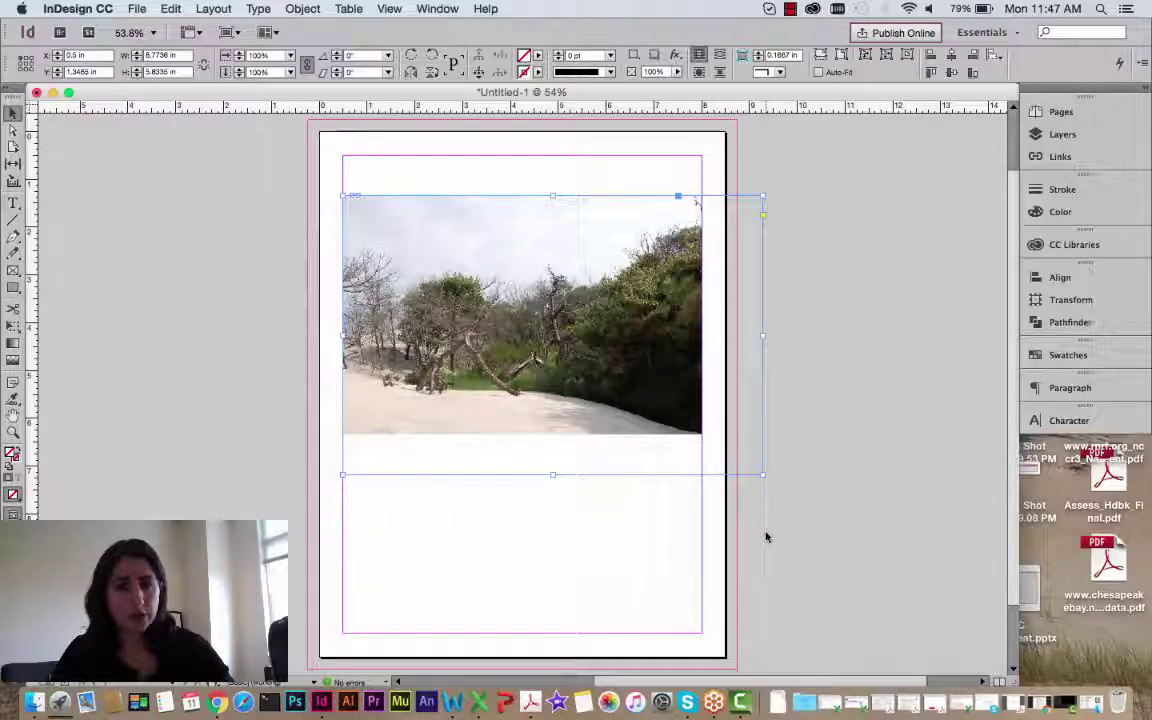
{"action": "key", "text": "super+z"}
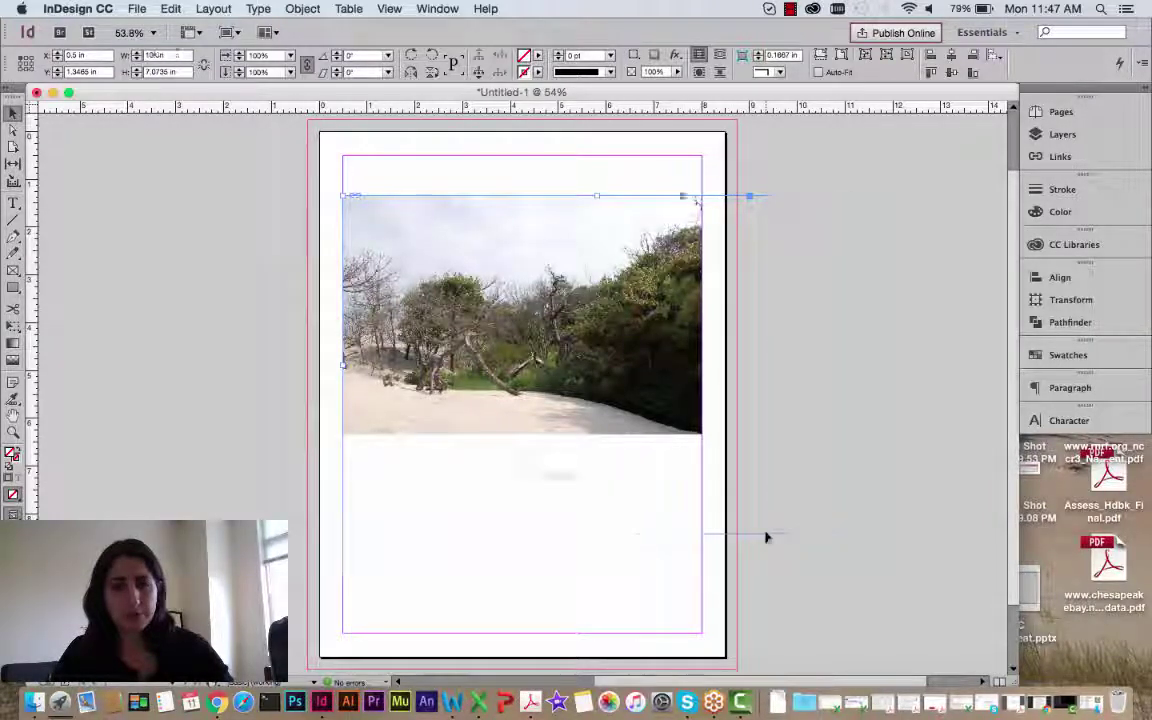
{"action": "key", "text": "super+alt+c"}
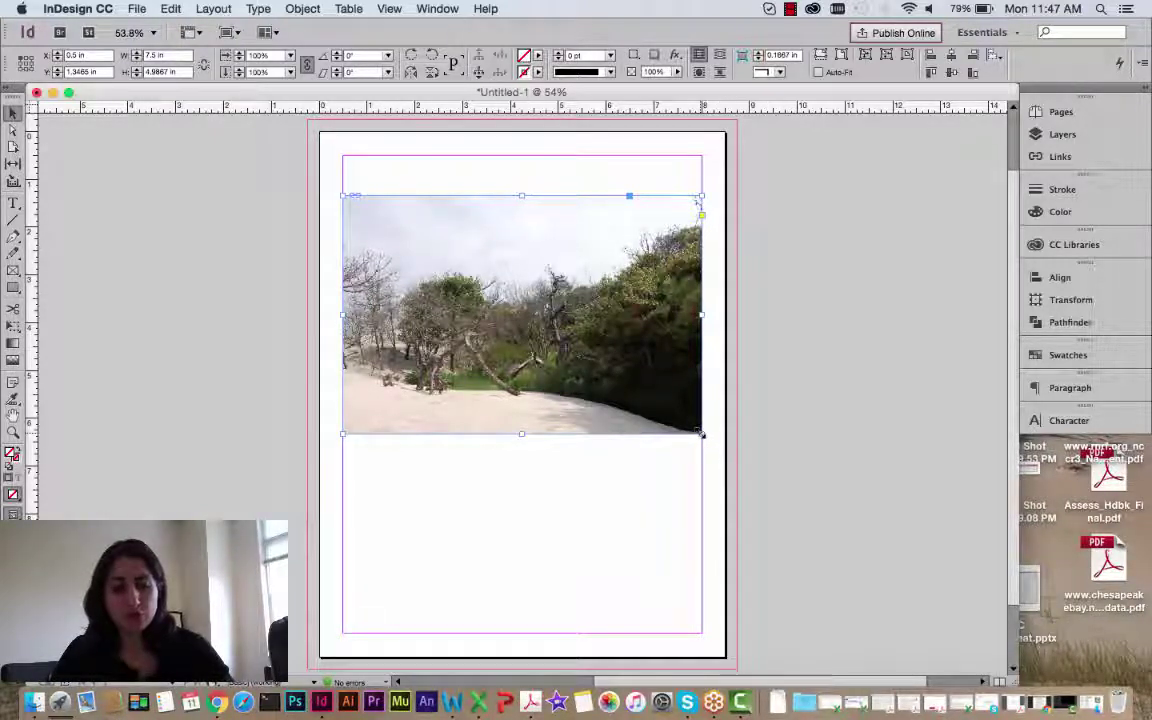
{"action": "left_click_drag", "start_coordinate": [702, 434], "coordinate": [870, 591]}
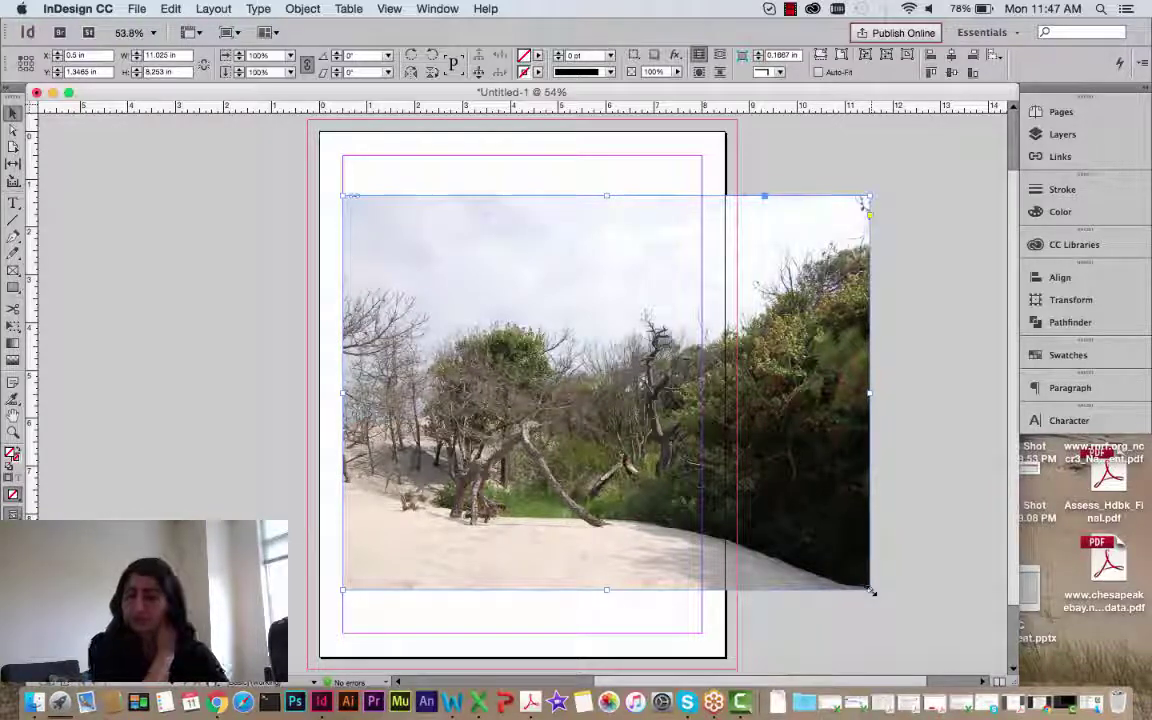
{"action": "left_click_drag", "start_coordinate": [871, 592], "coordinate": [673, 582]}
{"action": "left_click_drag", "start_coordinate": [829, 394], "coordinate": [960, 437]}
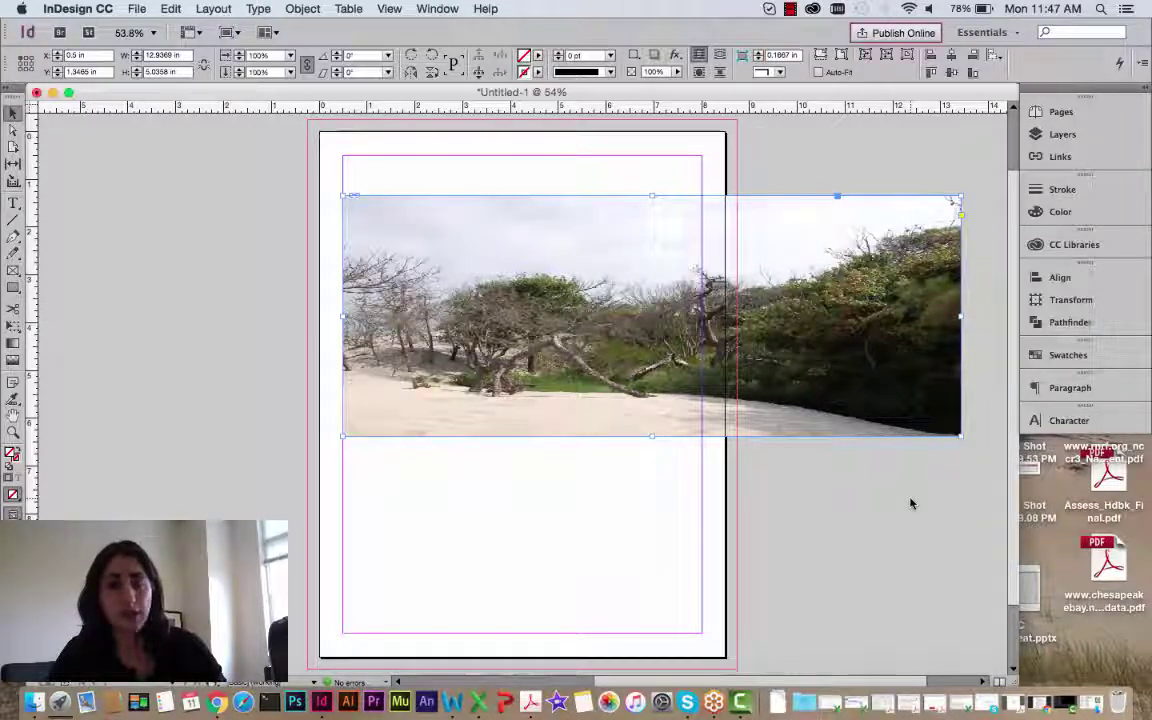
{"action": "left_click_drag", "start_coordinate": [961, 435], "coordinate": [702, 434]}
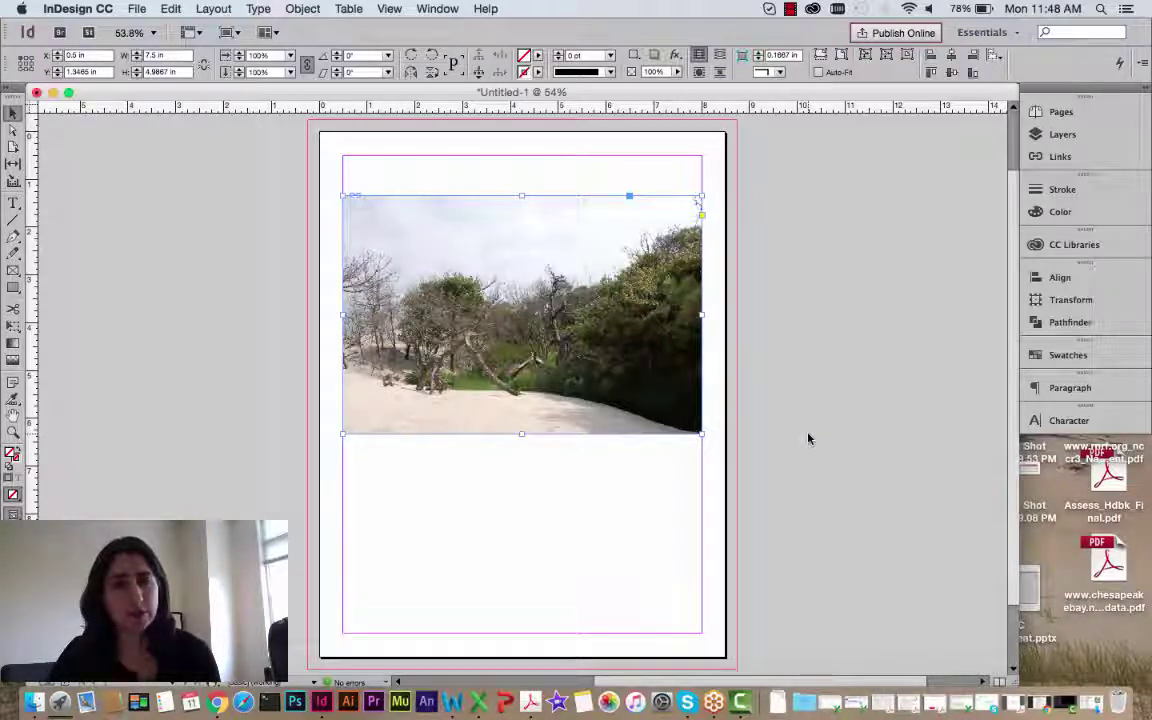
Step: Open Window > Links and lengthen the panel to show DSC_0101.JPG's info (401 effective PPI, 74.8%)
{"action": "left_click", "coordinate": [449, 8]}
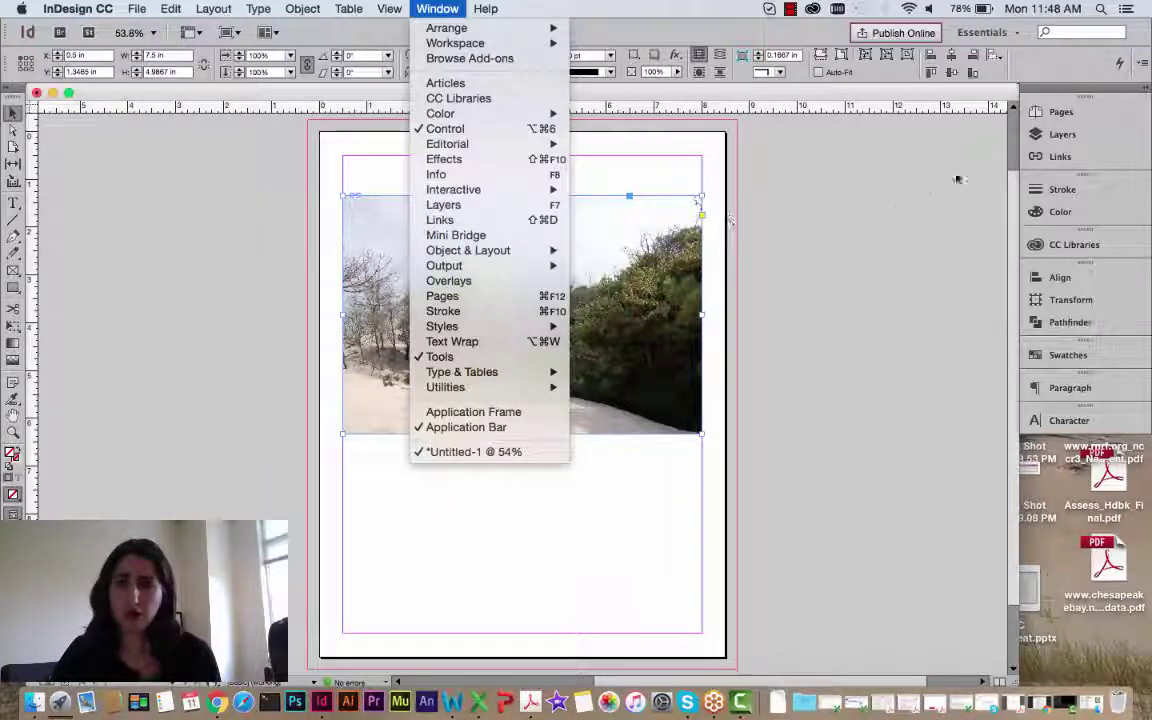
{"action": "left_click", "coordinate": [508, 221]}
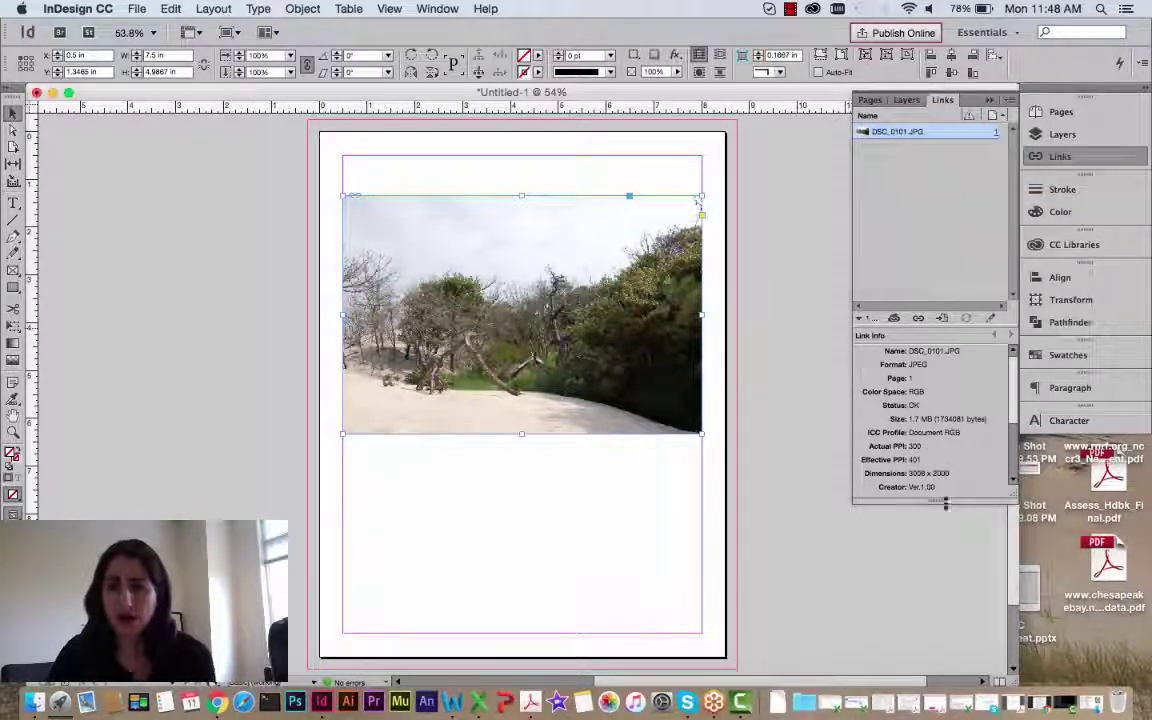
{"action": "left_click_drag", "start_coordinate": [938, 503], "coordinate": [940, 621]}
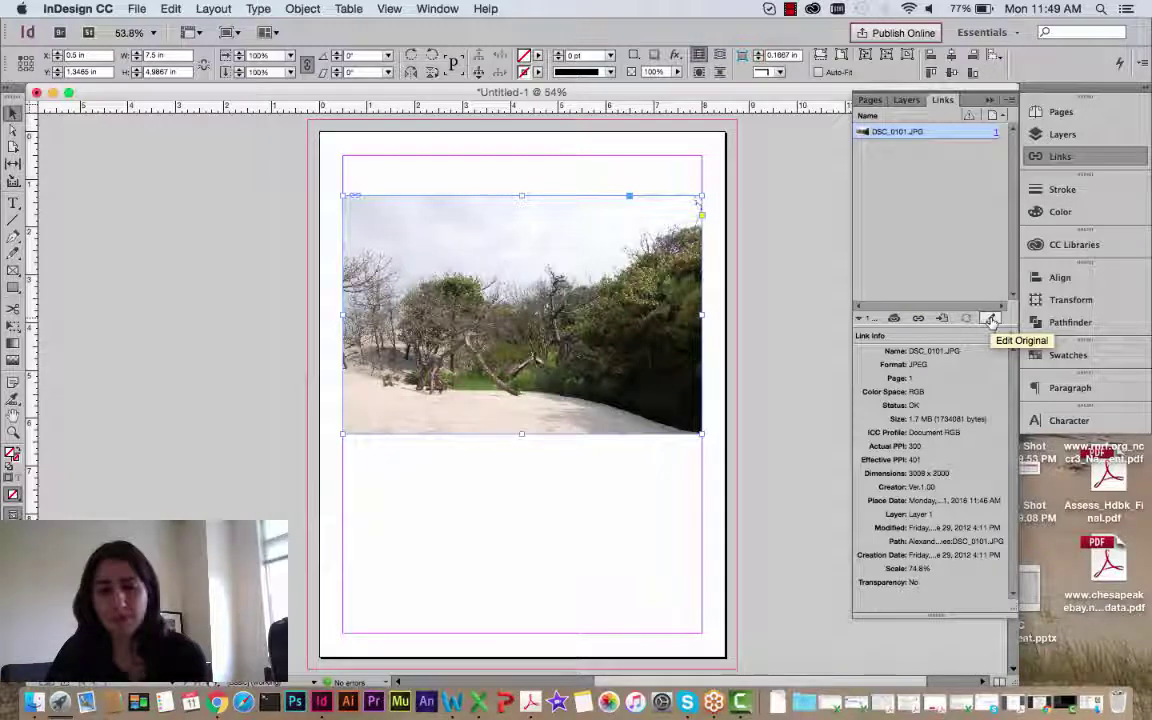
{"action": "right_click", "coordinate": [886, 135]}
{"action": "mouse_move", "coordinate": [965, 288]}
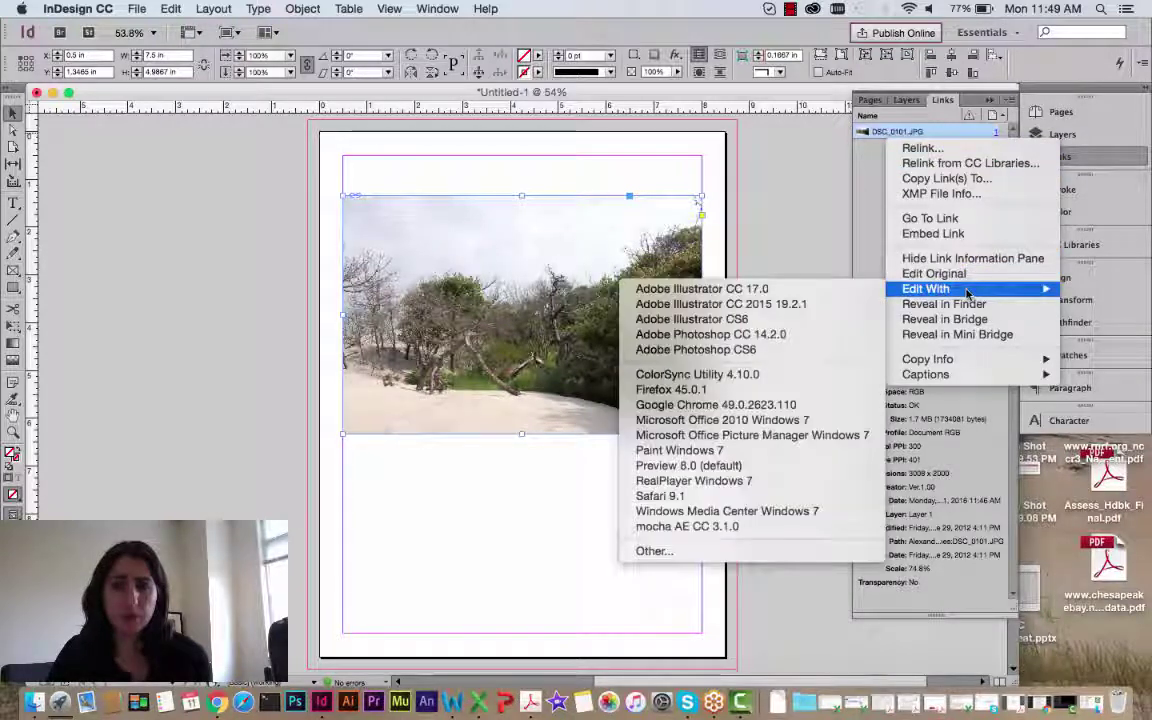
{"action": "left_click", "coordinate": [754, 209]}
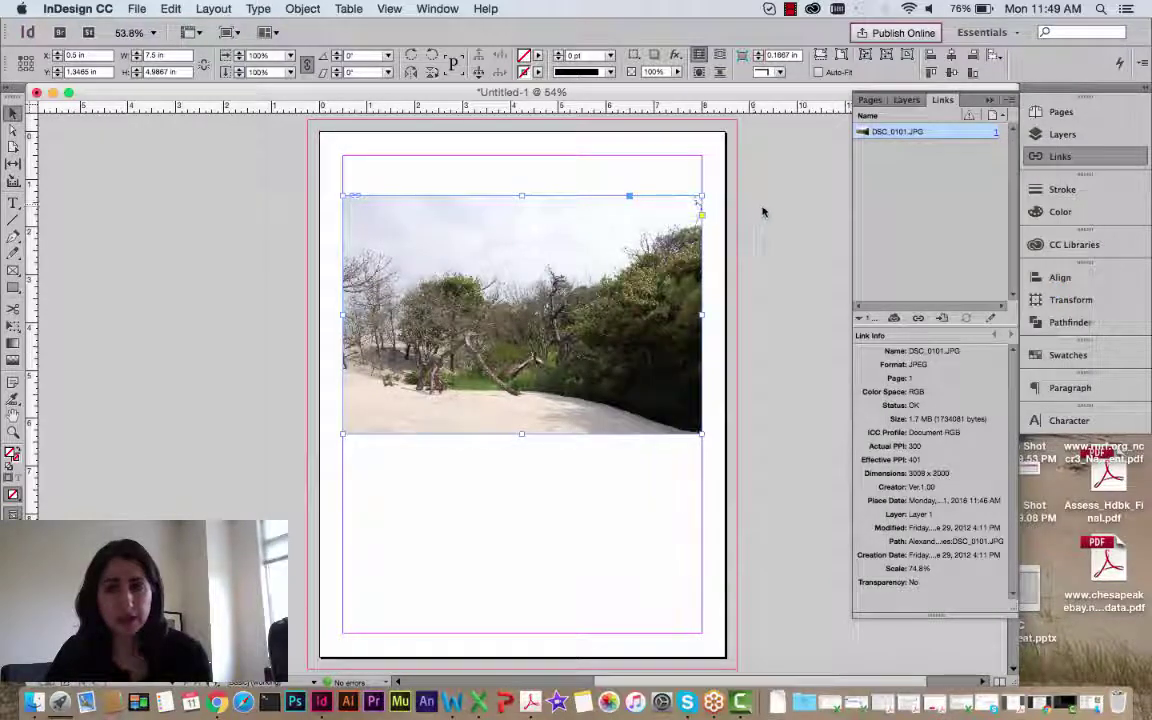
{"action": "left_click", "coordinate": [765, 216]}
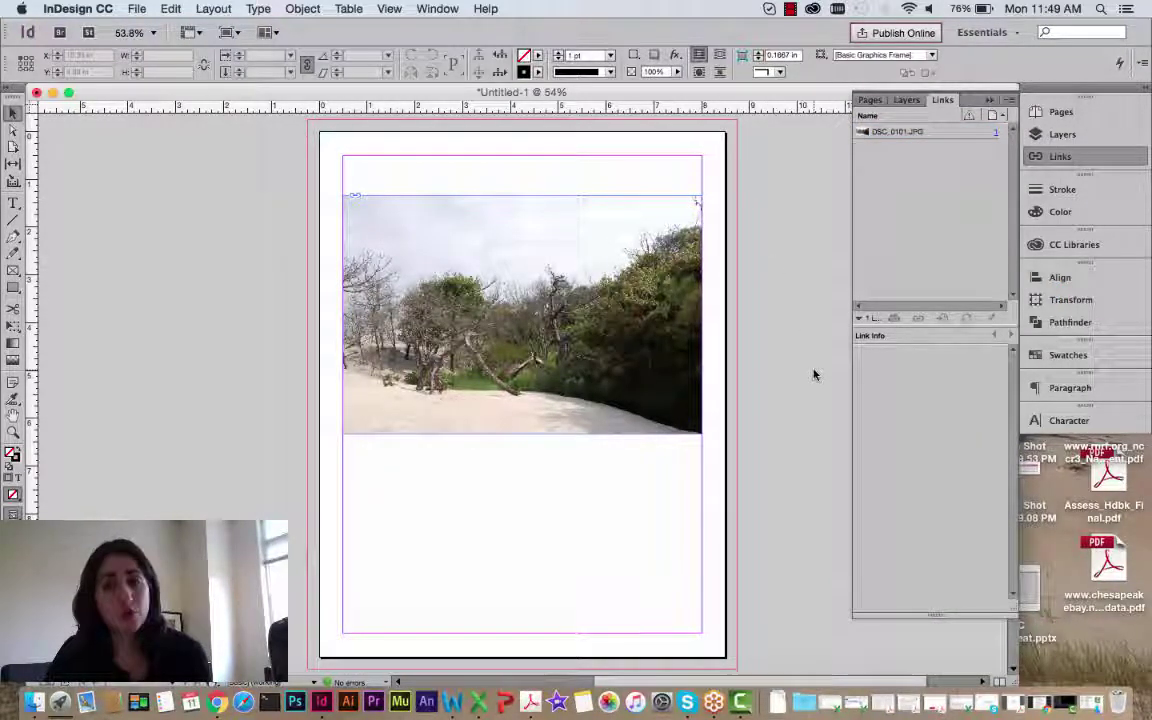
{"action": "left_click", "coordinate": [672, 302]}
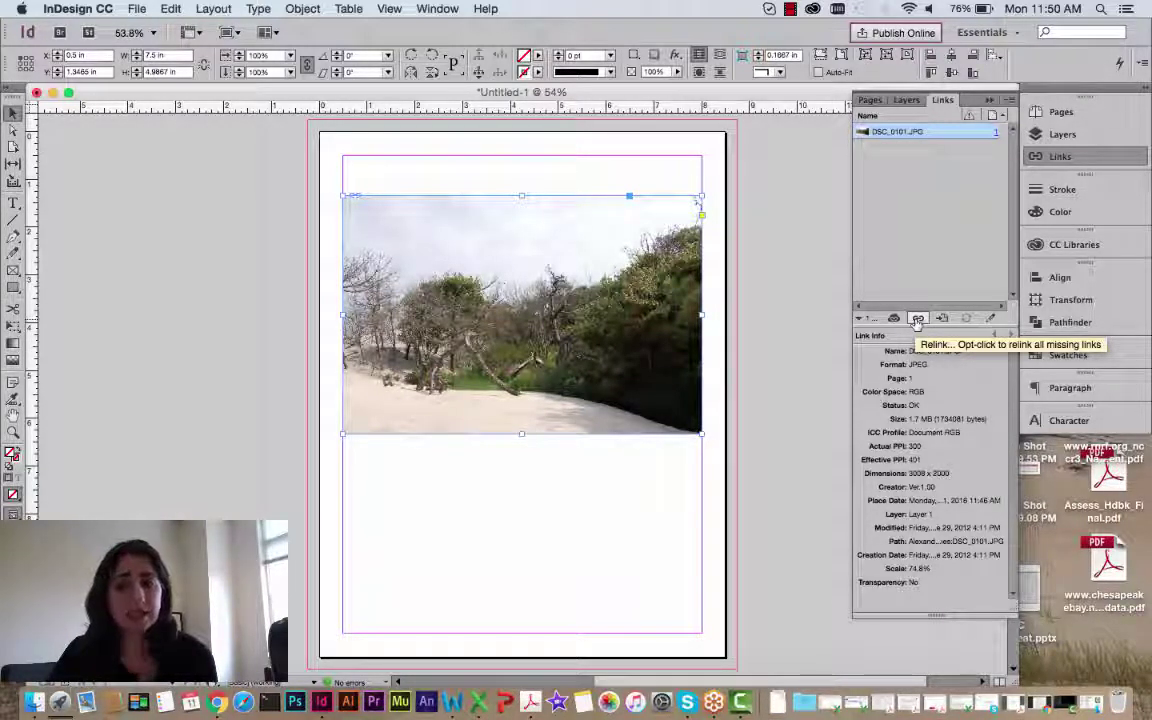
{"action": "left_click", "coordinate": [786, 315]}
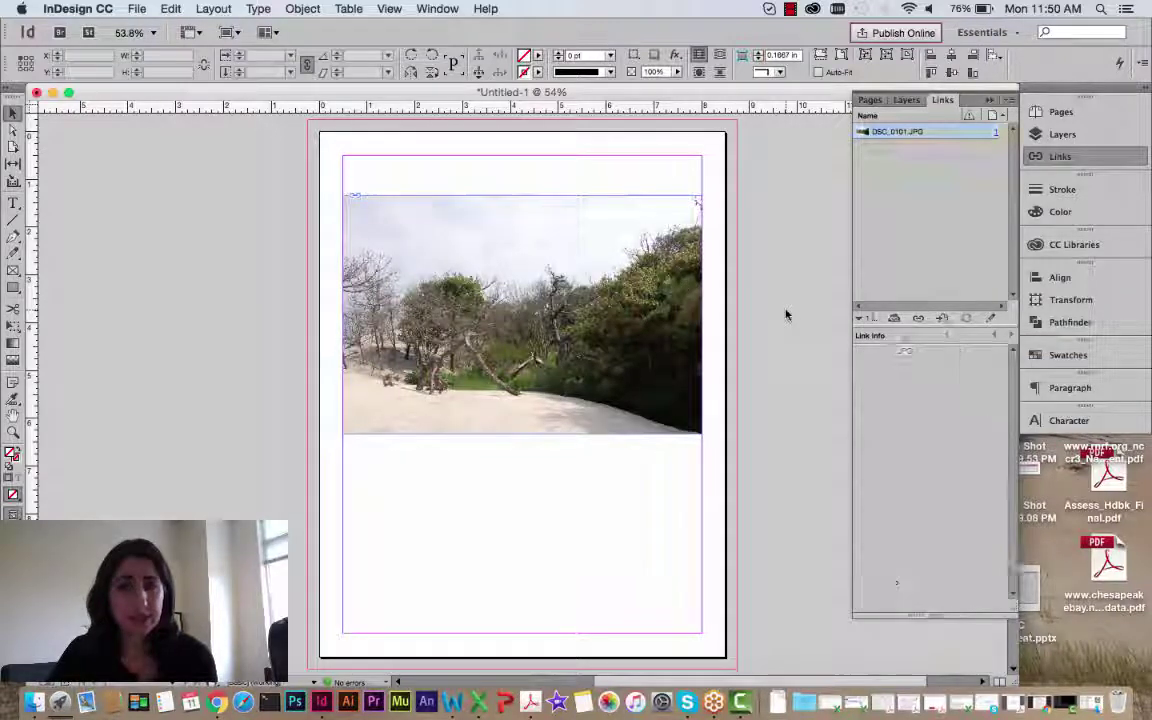
Step: Browse Finder to Pictures > Assateague and select the photo frame in InDesign
{"action": "left_click", "coordinate": [33, 698]}
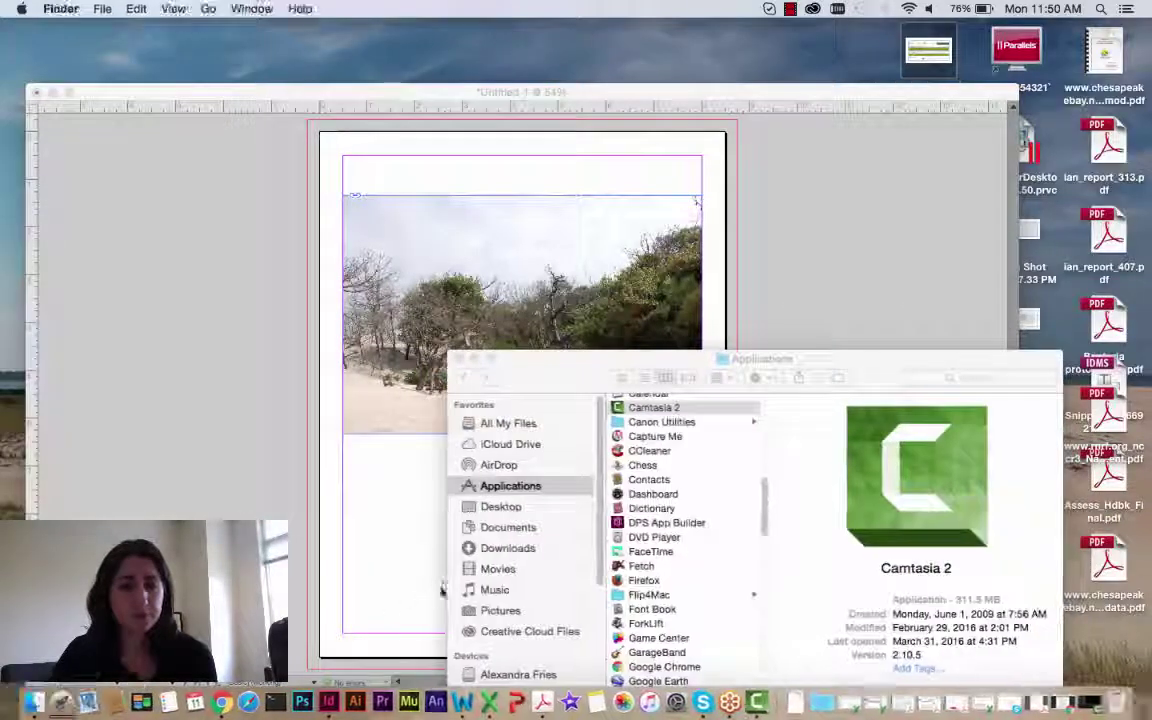
{"action": "left_click", "coordinate": [494, 612]}
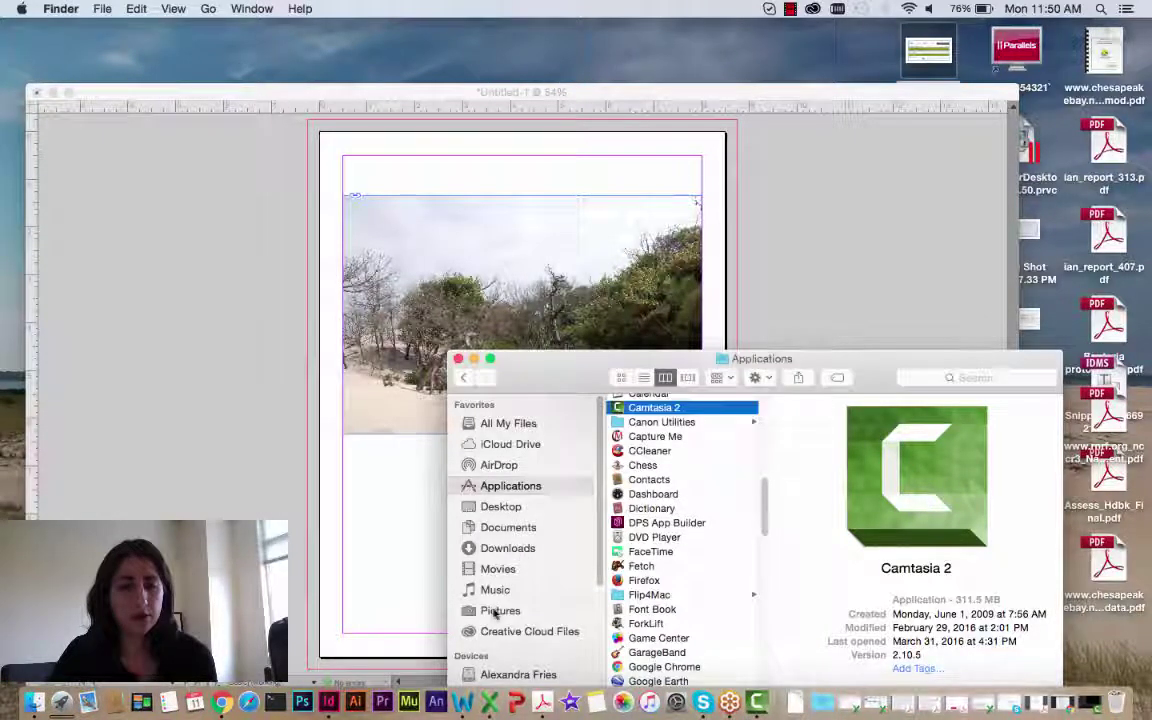
{"action": "left_click", "coordinate": [494, 612]}
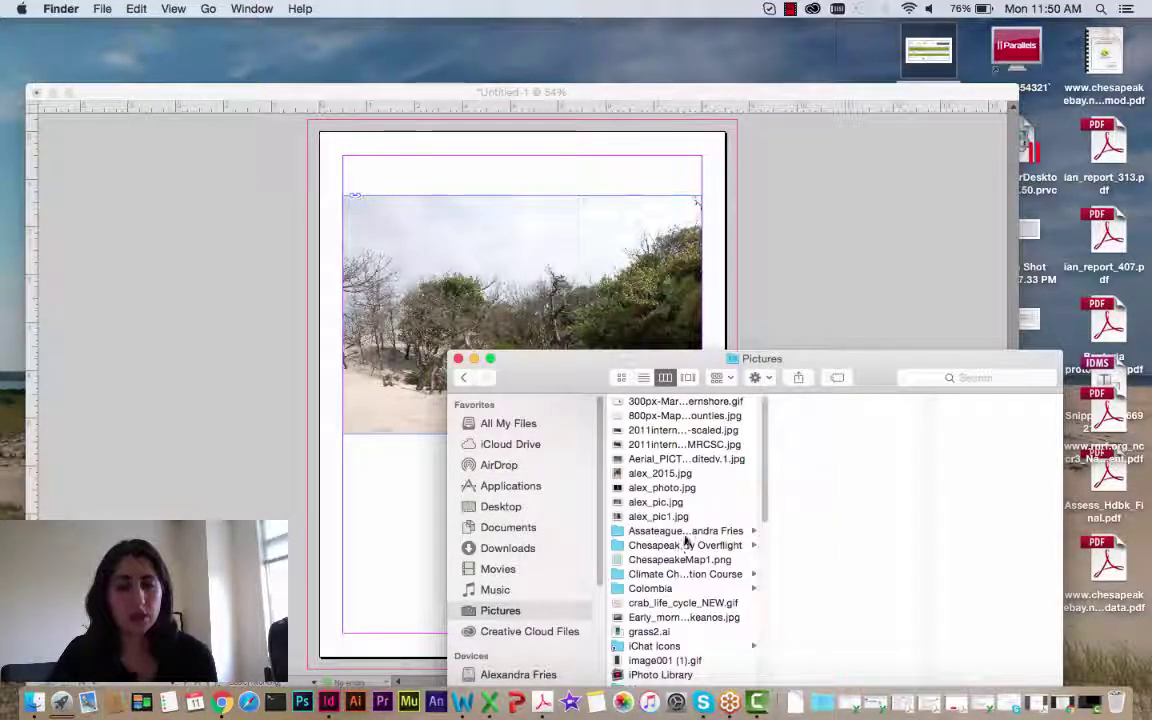
{"action": "left_click", "coordinate": [685, 533]}
{"action": "left_click", "coordinate": [690, 316]}
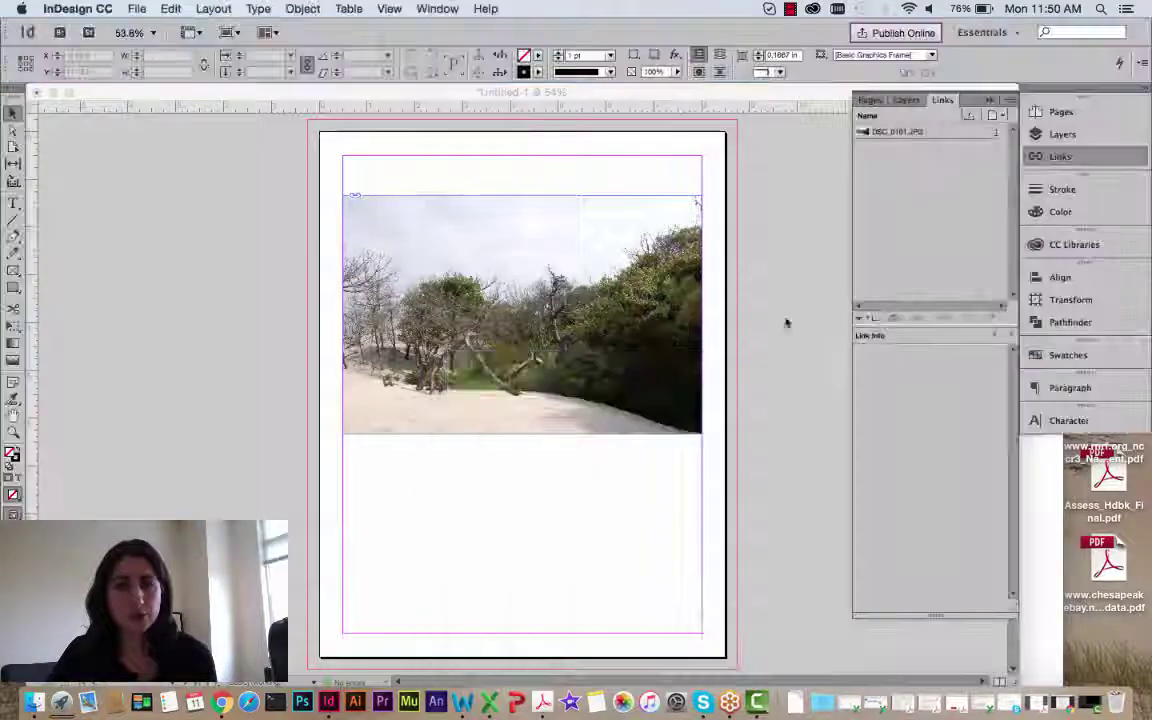
{"action": "left_click", "coordinate": [690, 329]}
Step: Locate and select DSC_0101.JPG in Finder, then minimize the Finder window
{"action": "left_click", "coordinate": [1054, 547]}
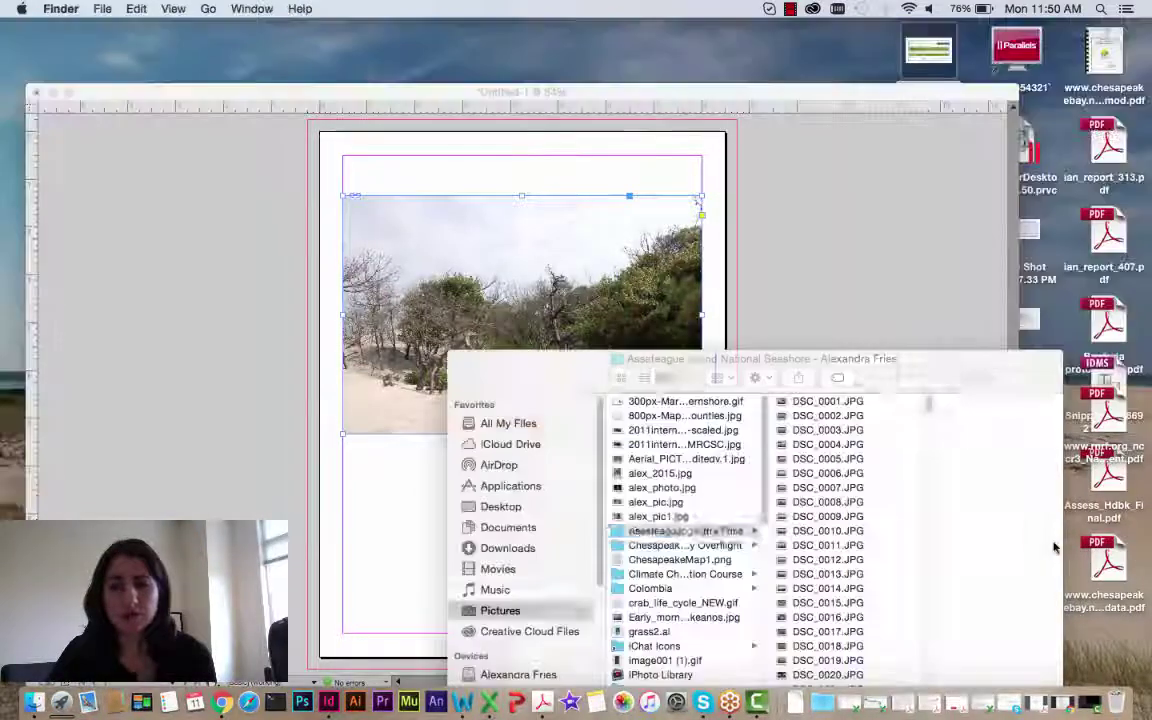
{"action": "left_click_drag", "start_coordinate": [861, 363], "coordinate": [629, 148]}
{"action": "scroll", "coordinate": [590, 327], "scroll_direction": "down", "scroll_amount": 5}
{"action": "scroll", "coordinate": [590, 327], "scroll_direction": "down", "scroll_amount": 10}
{"action": "left_click", "coordinate": [603, 280]}
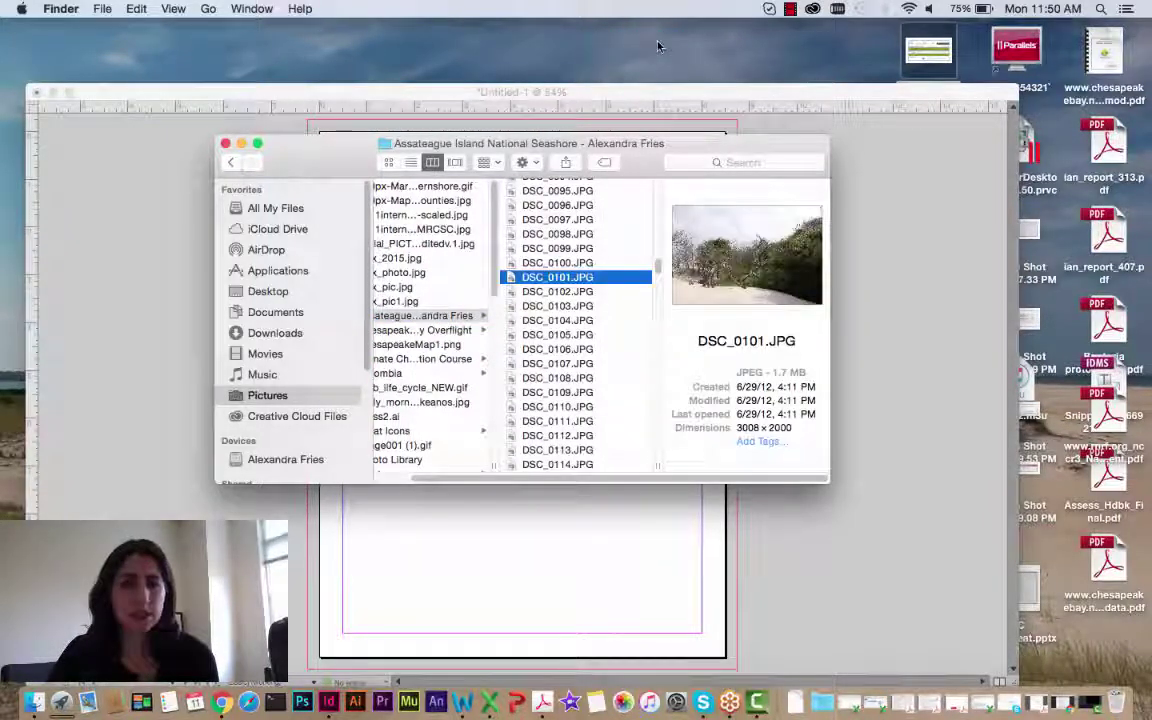
{"action": "key", "text": "Left"}
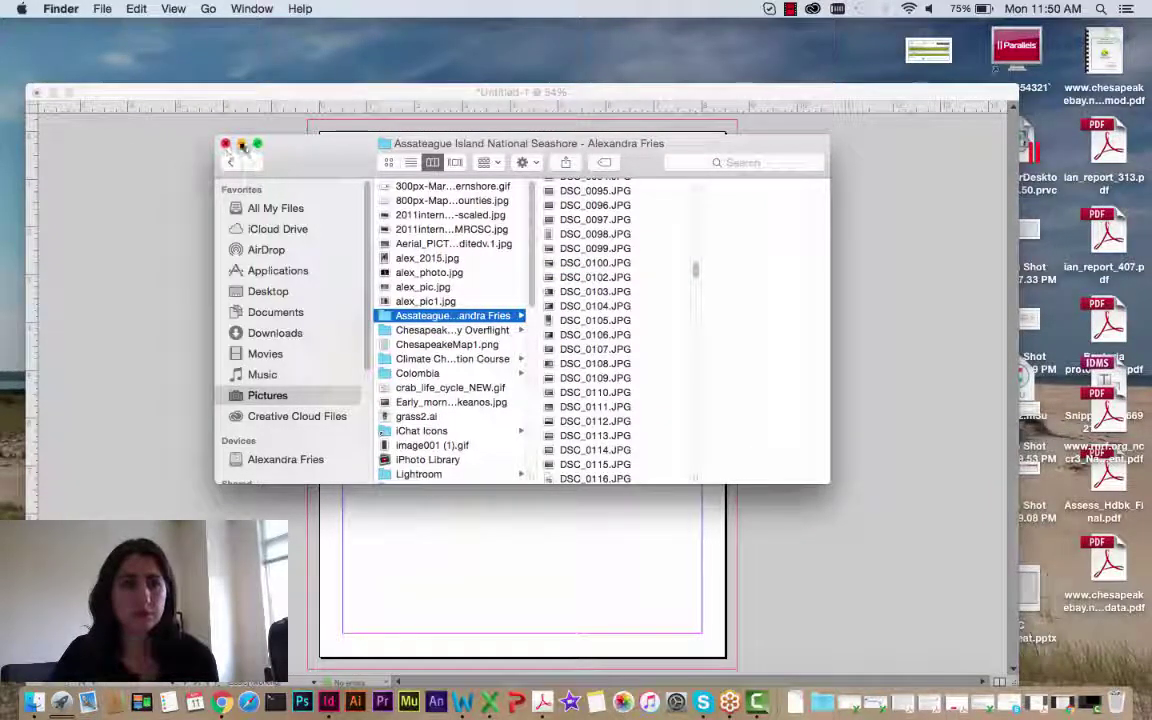
{"action": "left_click", "coordinate": [242, 144]}
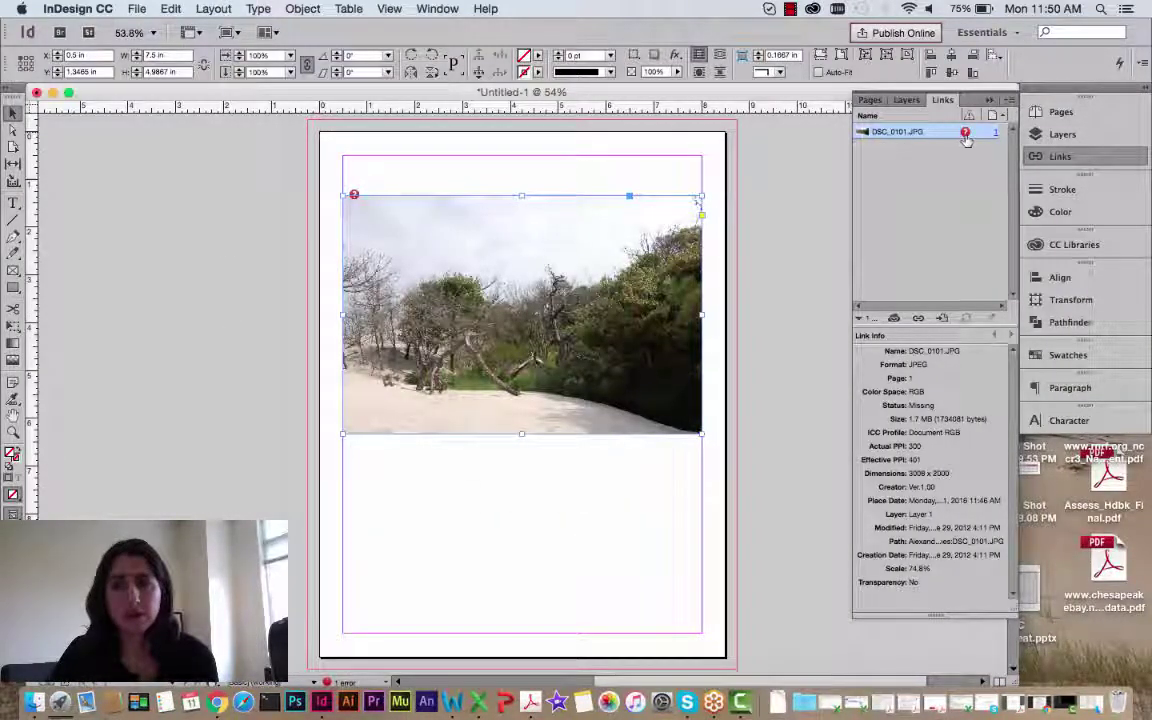
Step: Relink the missing photo to DSC_0101.JPG on the Desktop and deselect the frame
{"action": "mouse_move", "coordinate": [966, 134]}
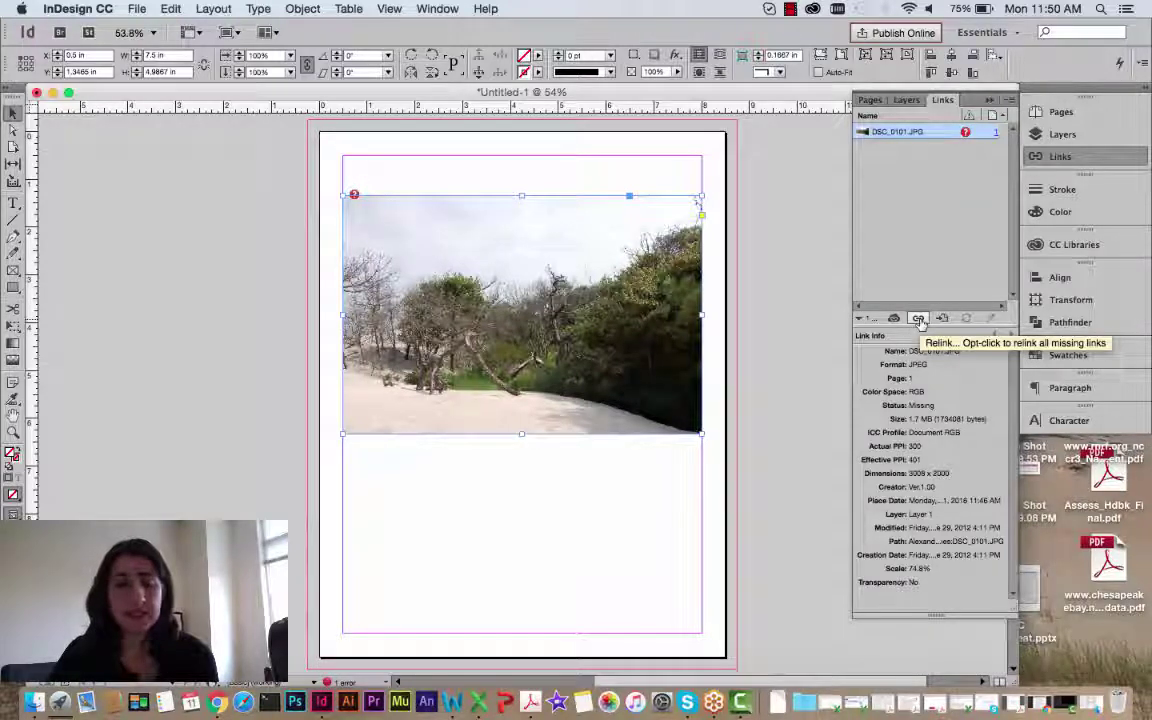
{"action": "left_click", "coordinate": [919, 320]}
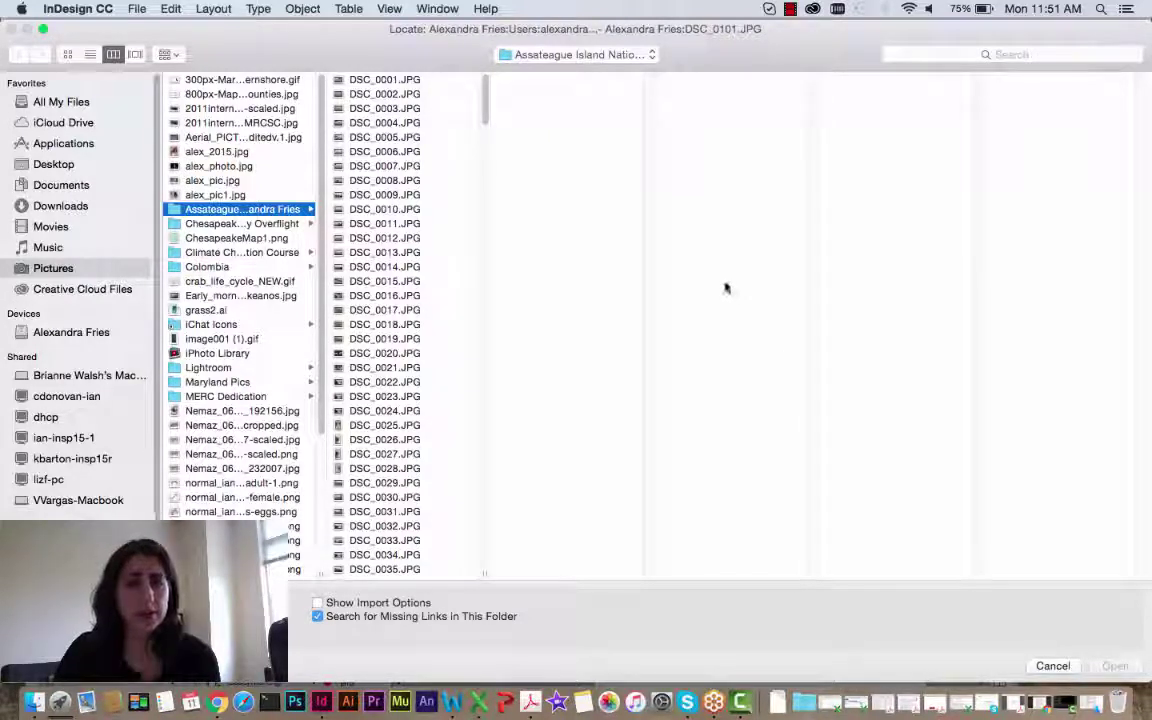
{"action": "left_click", "coordinate": [55, 165]}
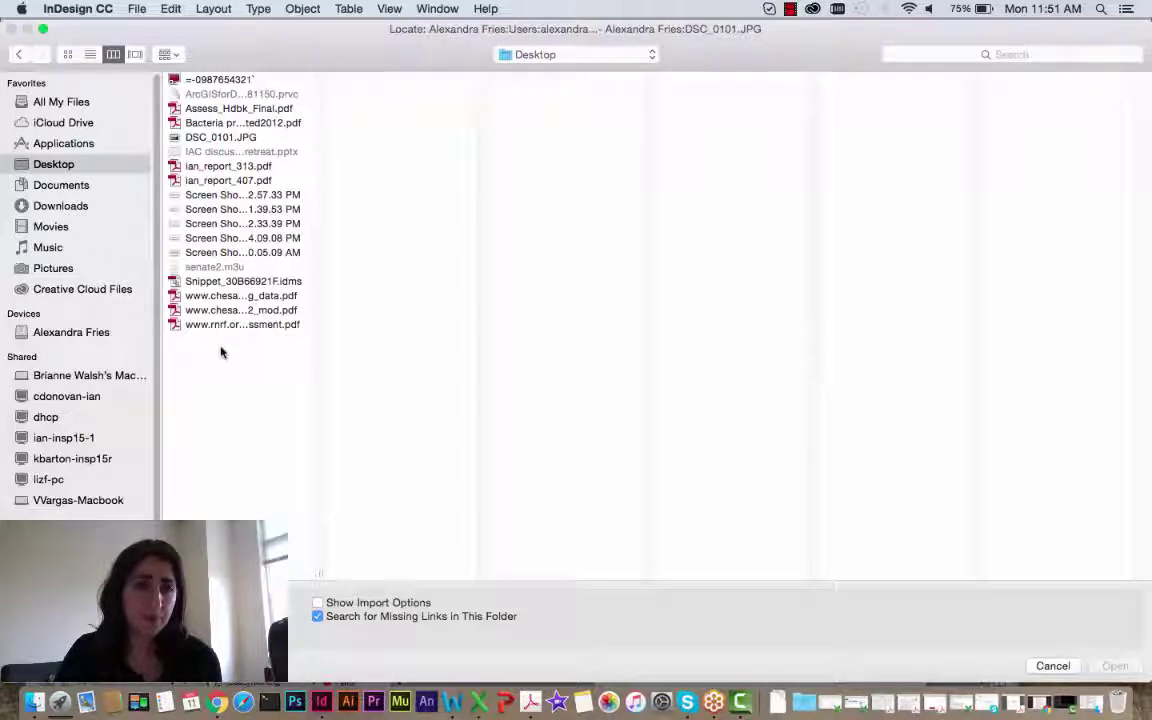
{"action": "left_click", "coordinate": [210, 137]}
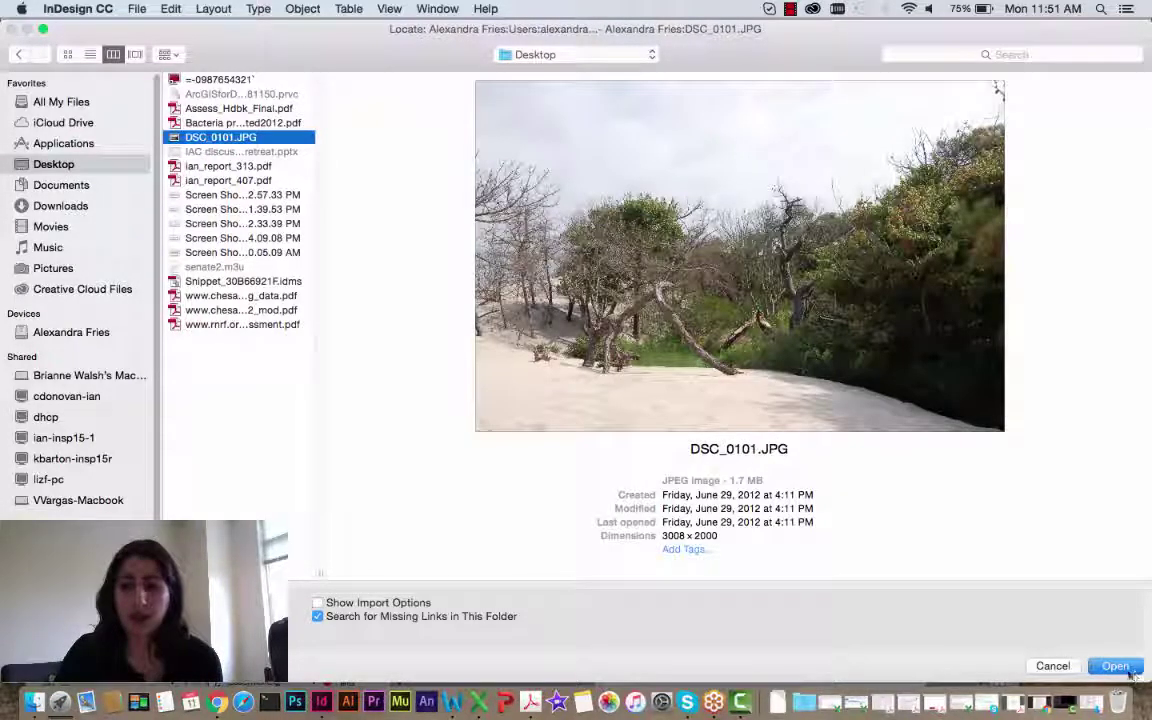
{"action": "left_click", "coordinate": [1128, 673]}
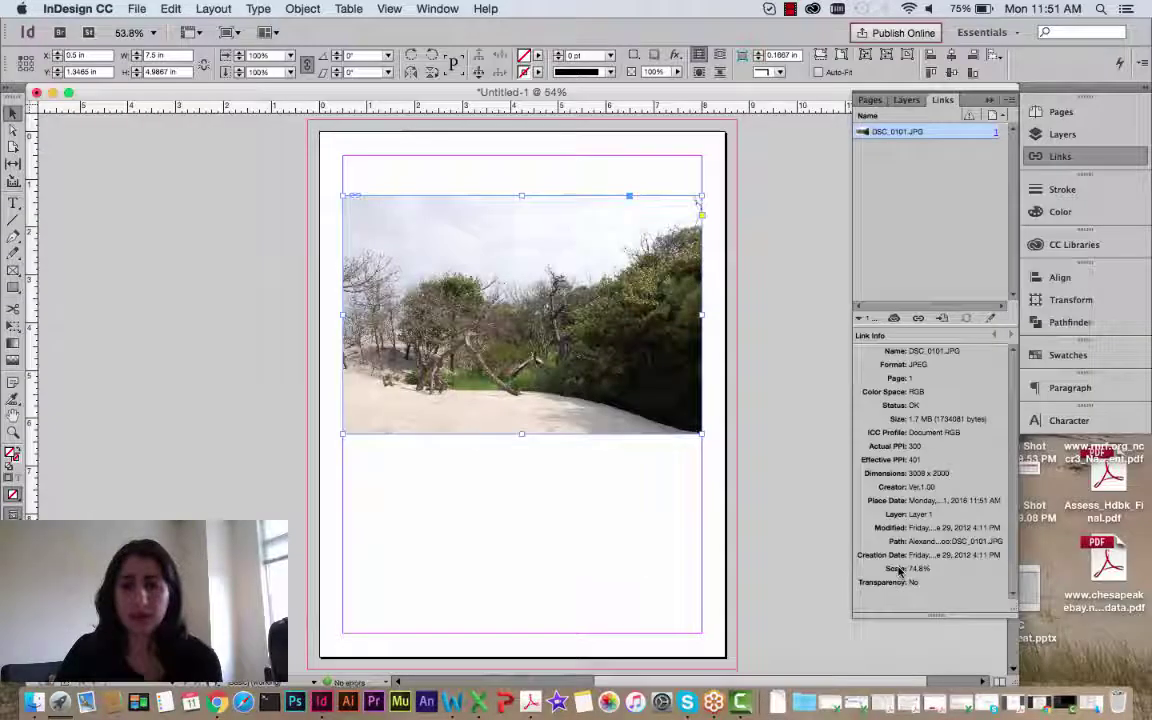
{"action": "left_click", "coordinate": [806, 364]}
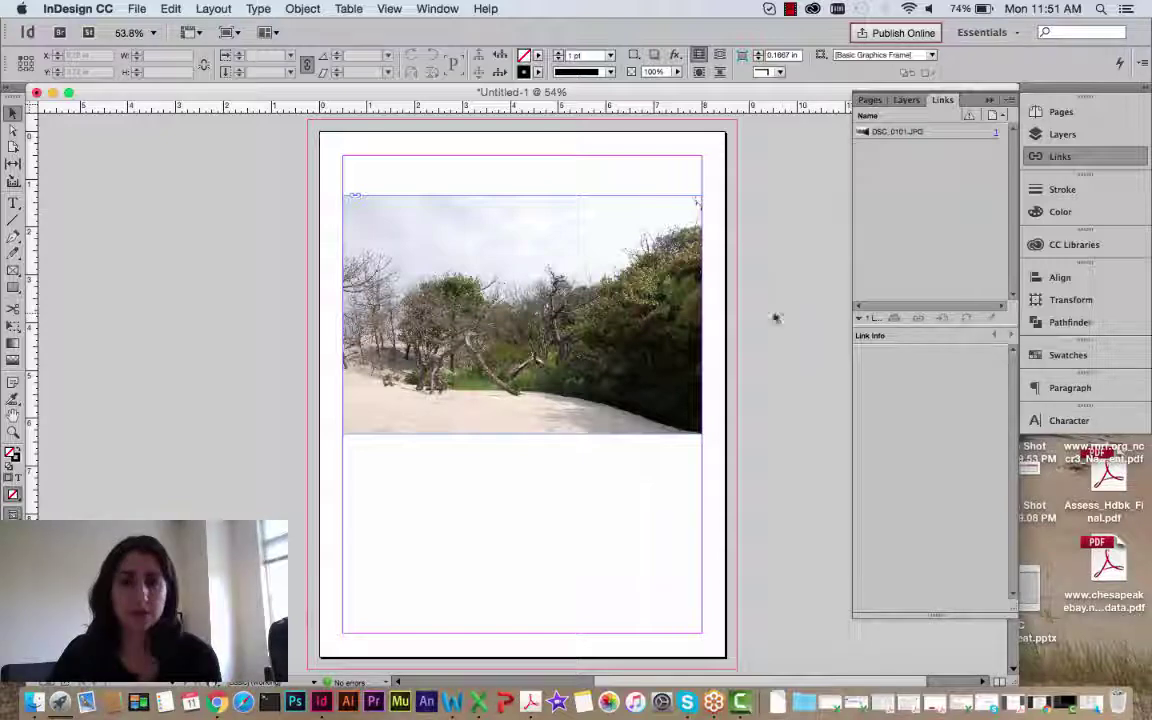
Step: Move the dune photo frame to the right-hand pasteboard at X 9.92 in
{"action": "left_click", "coordinate": [470, 285]}
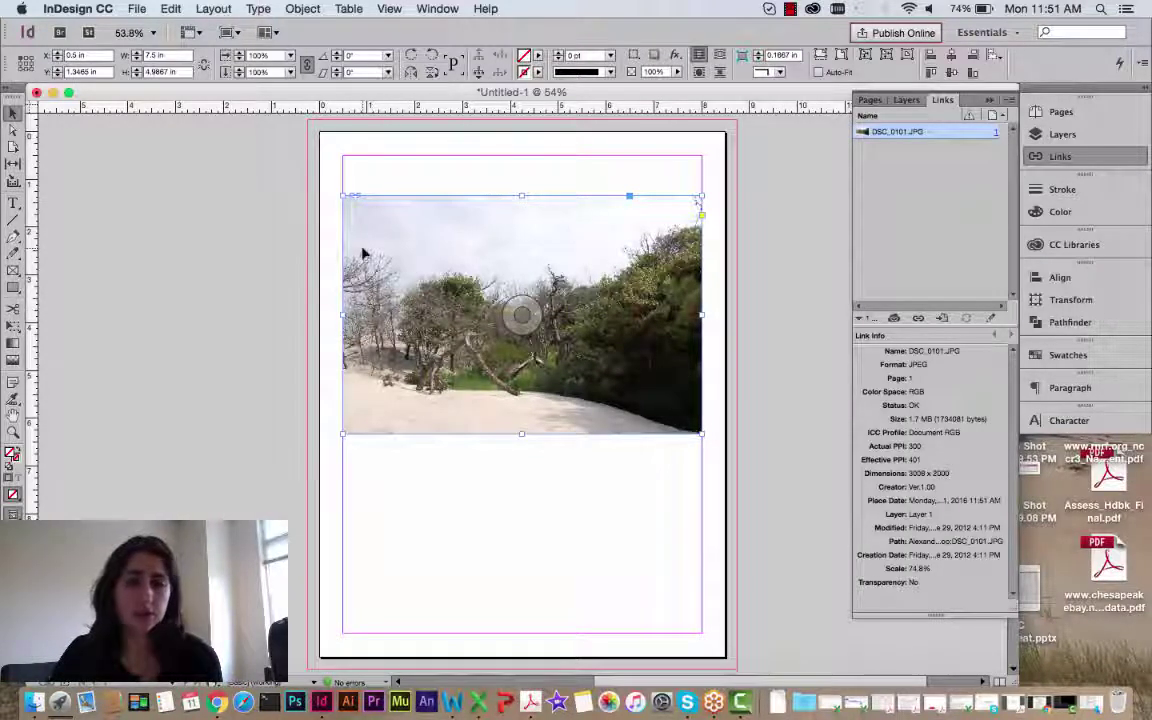
{"action": "left_click_drag", "start_coordinate": [365, 253], "coordinate": [818, 358]}
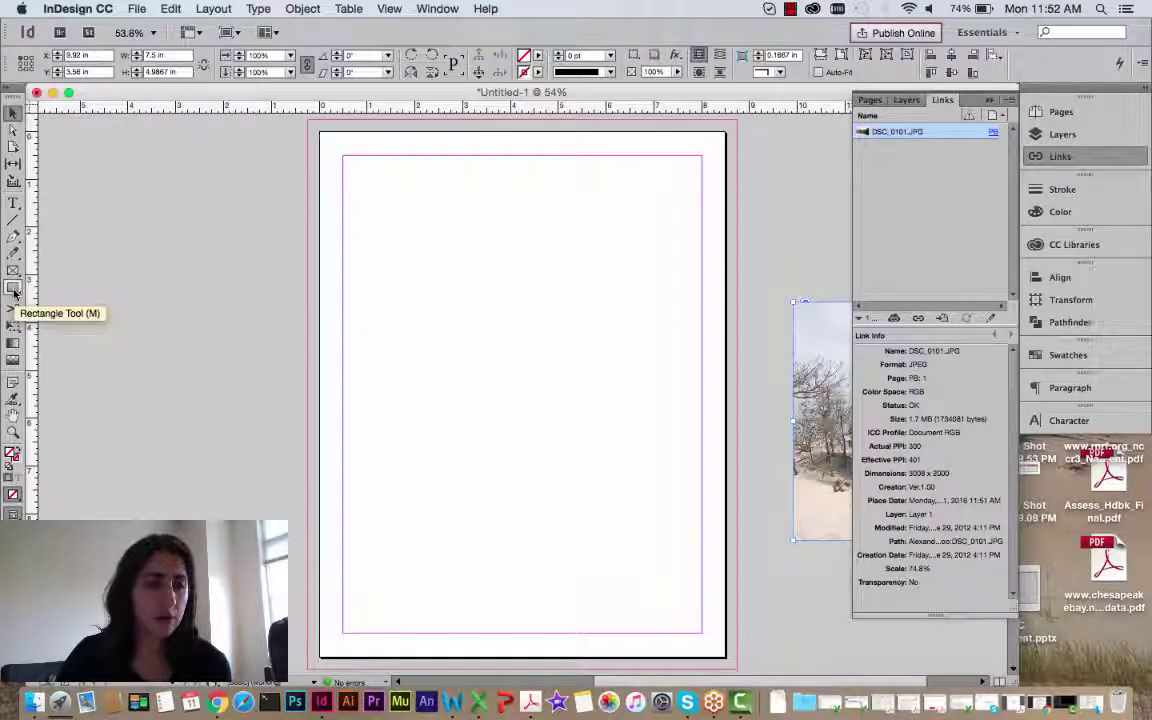
Step: With the Ellipse tool, draw an empty 5.08 × 2.42 in ellipse near the top-left, replacing a first attempt
{"action": "left_click", "coordinate": [13, 288]}
{"action": "left_click", "coordinate": [14, 290]}
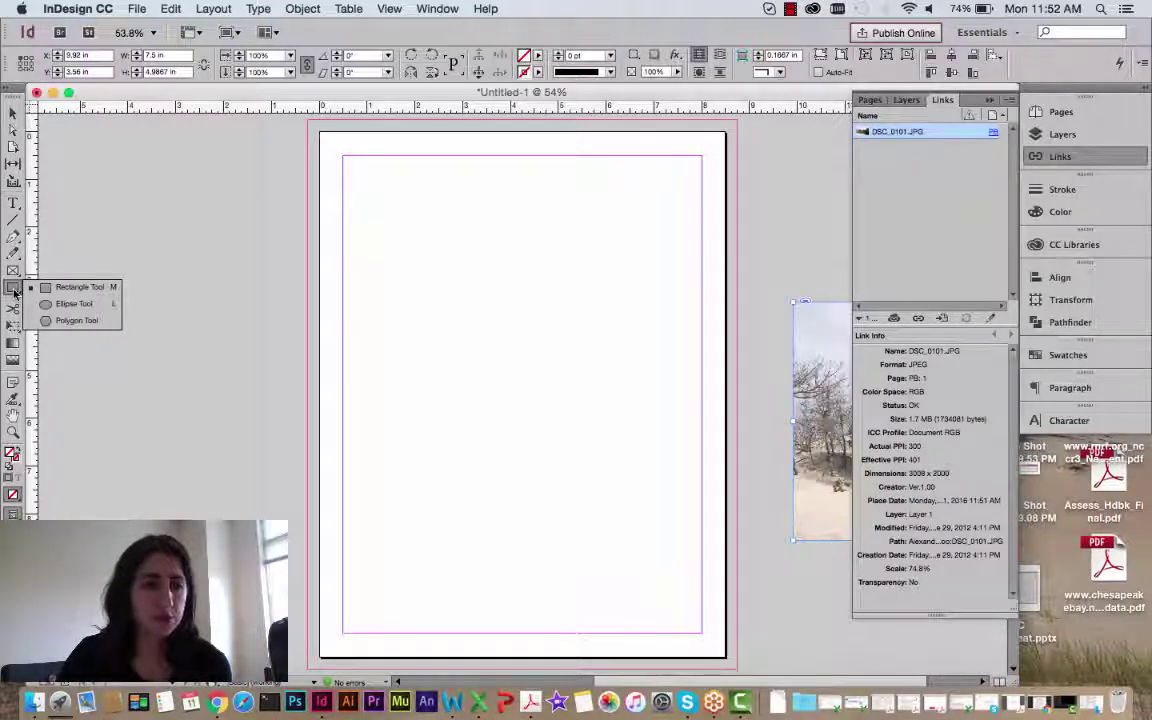
{"action": "left_click", "coordinate": [76, 304]}
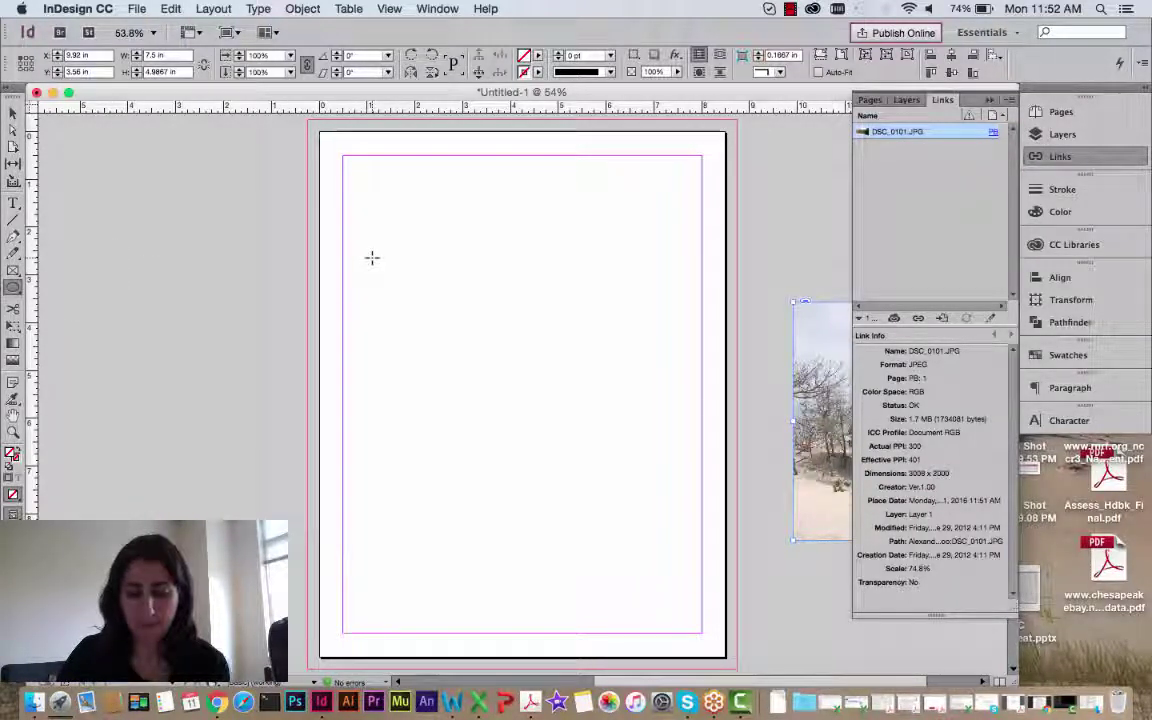
{"action": "left_click_drag", "start_coordinate": [371, 258], "coordinate": [543, 368]}
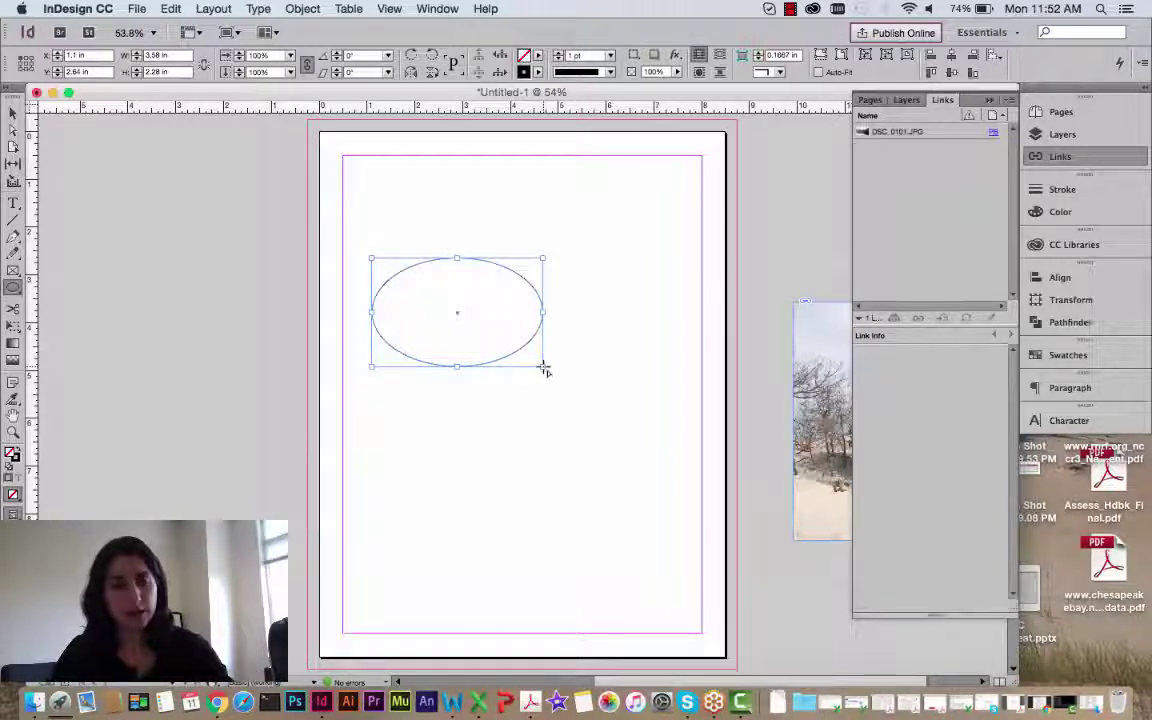
{"action": "key", "text": "BackSpace"}
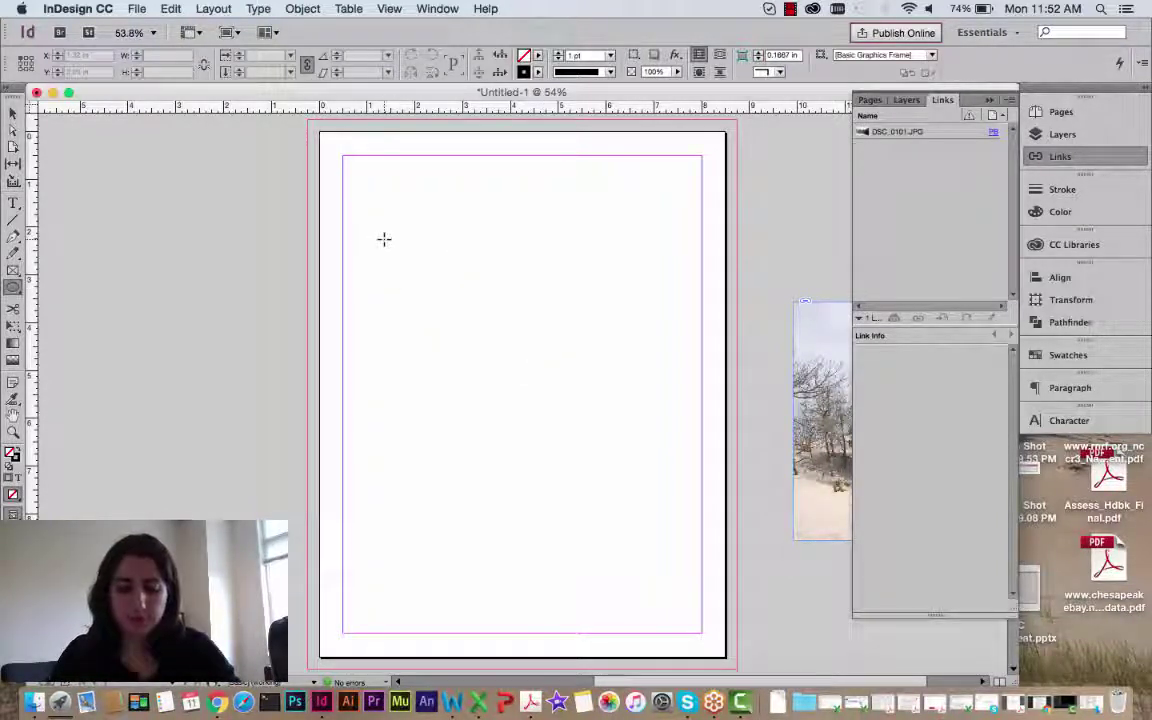
{"action": "left_click_drag", "start_coordinate": [372, 222], "coordinate": [615, 337]}
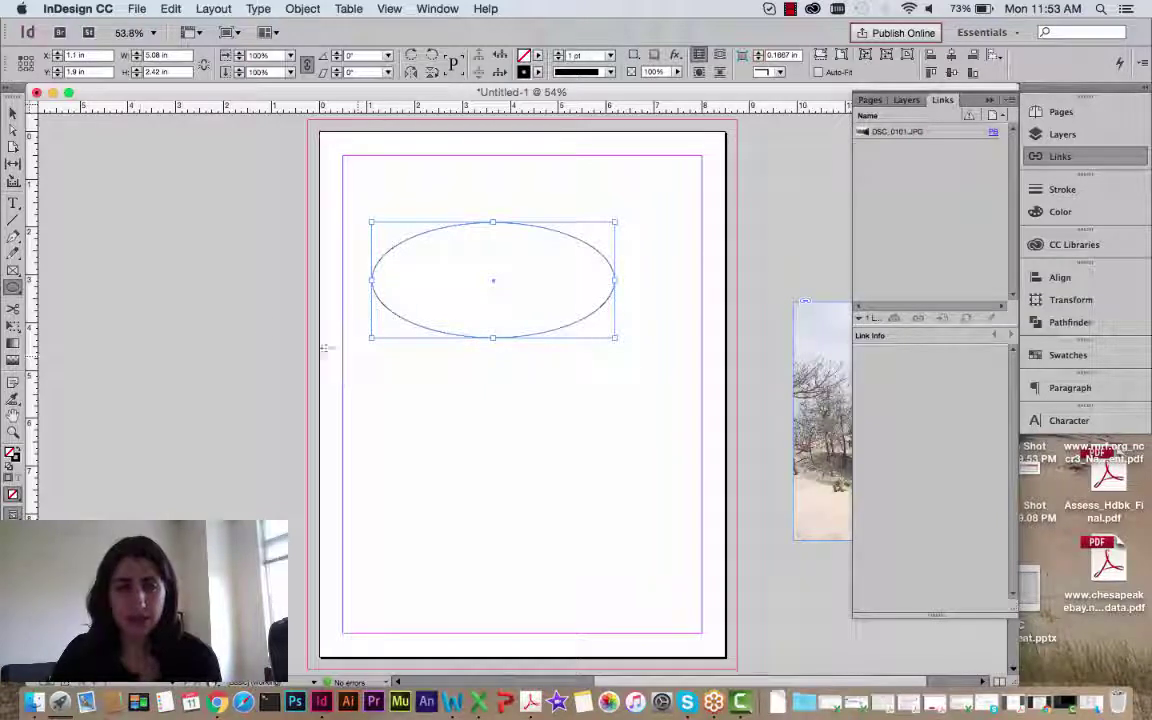
{"action": "left_click", "coordinate": [12, 113]}
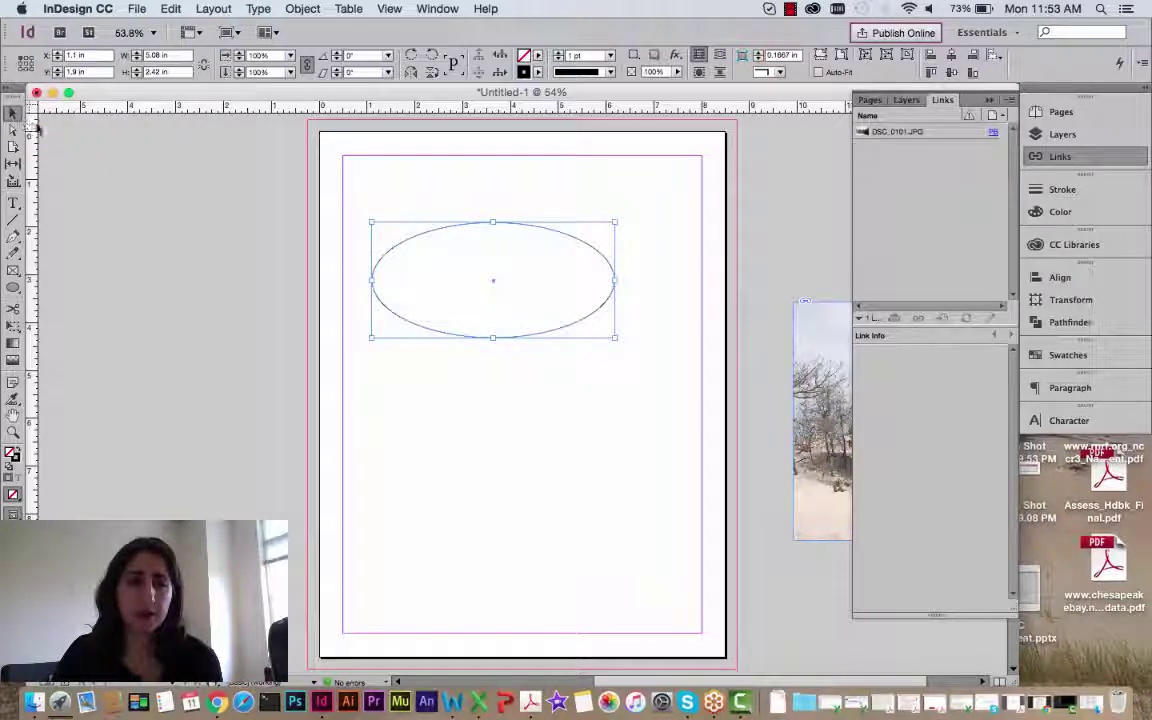
{"action": "left_click", "coordinate": [245, 335]}
{"action": "left_click", "coordinate": [383, 310]}
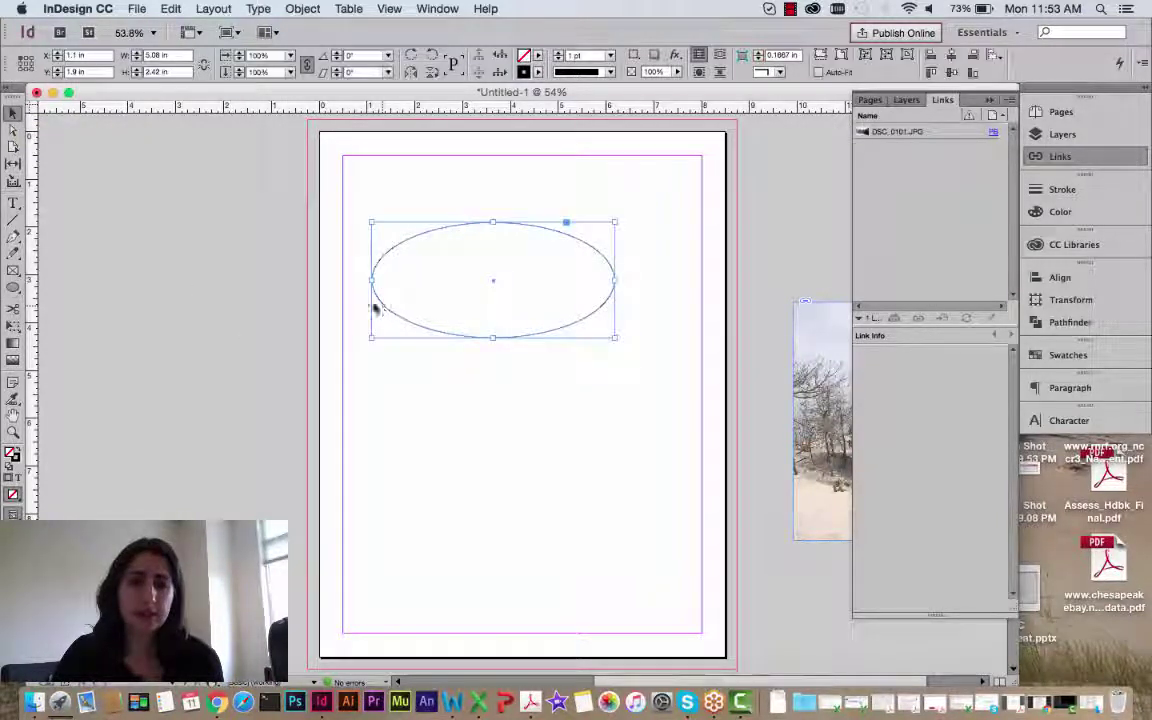
{"action": "left_click", "coordinate": [257, 283]}
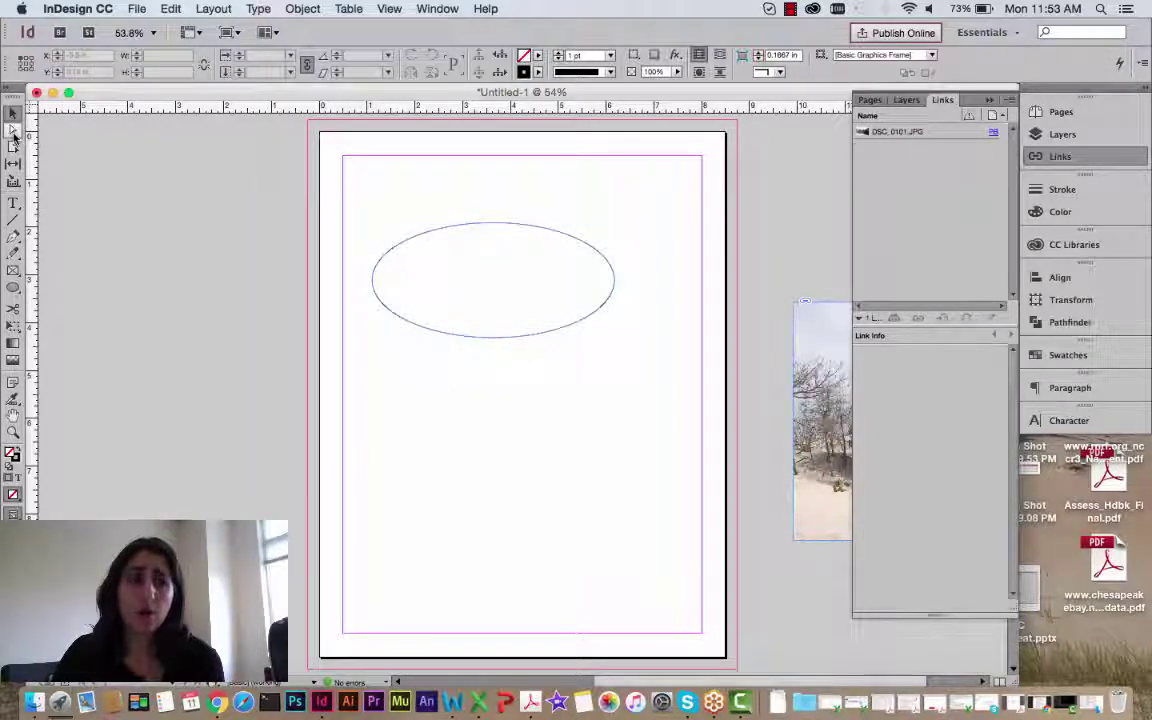
Step: Try tilting the ellipse's left-side curve with the Direct Selection tool, then undo it
{"action": "left_click", "coordinate": [13, 131]}
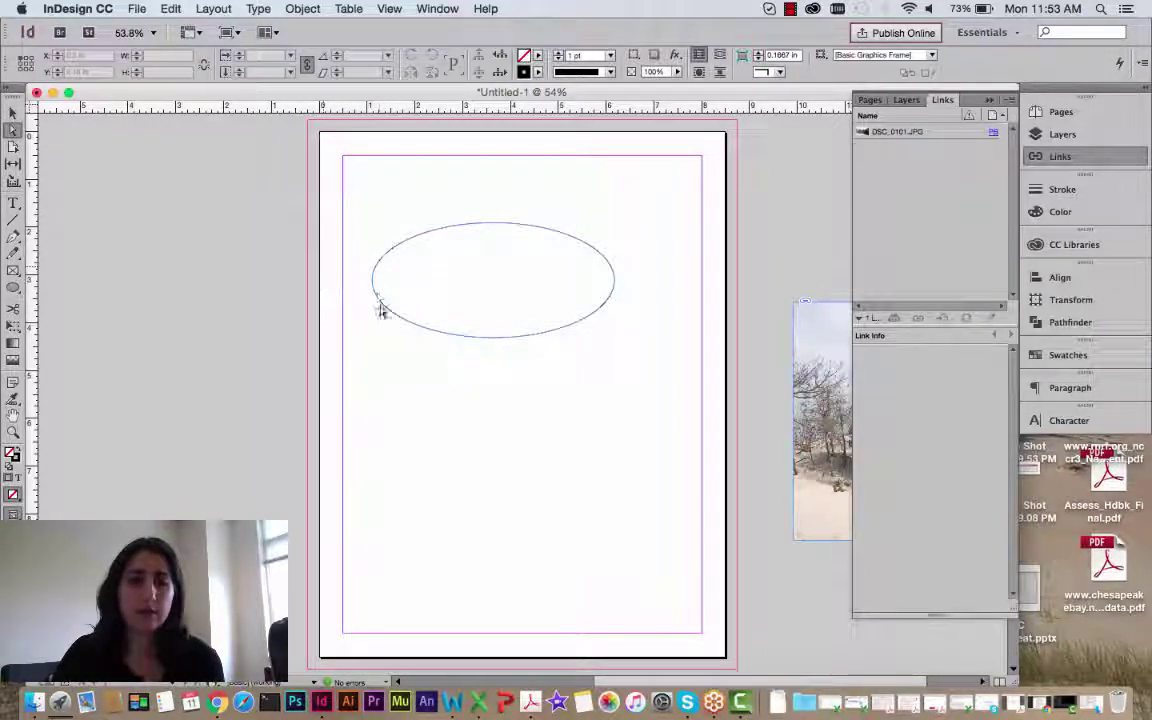
{"action": "left_click", "coordinate": [374, 290]}
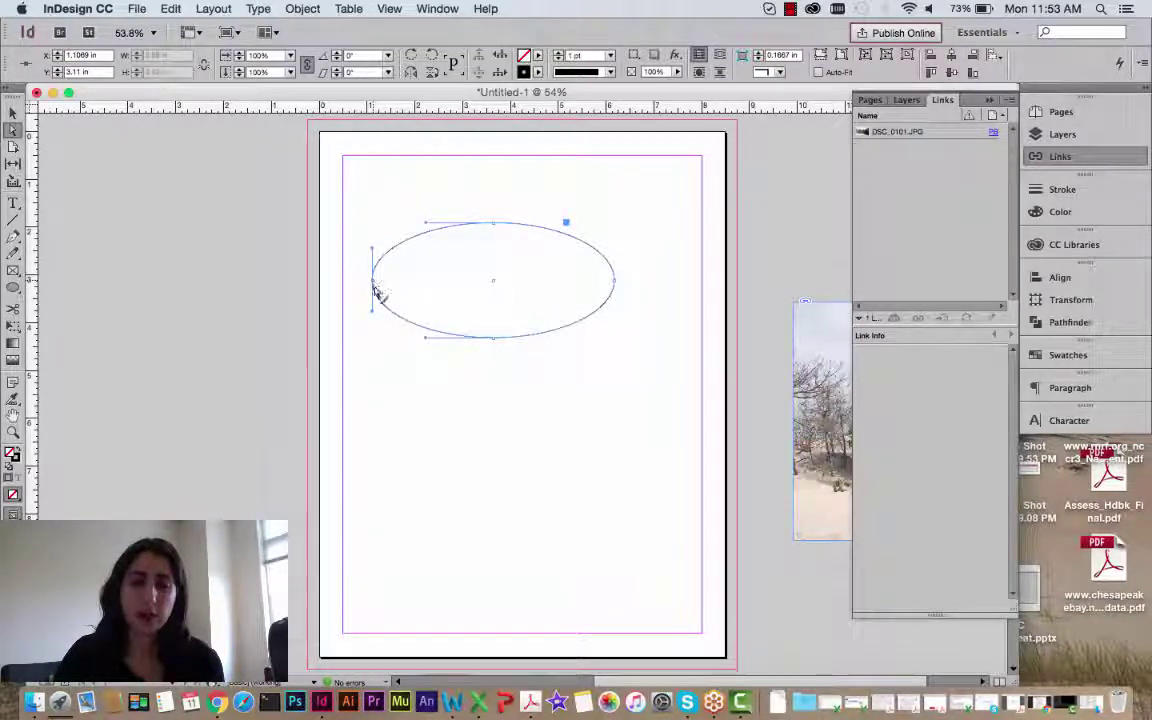
{"action": "mouse_move", "coordinate": [372, 316]}
{"action": "left_mouse_down"}
{"action": "mouse_move", "coordinate": [345, 309]}
{"action": "mouse_move", "coordinate": [391, 321]}
{"action": "mouse_move", "coordinate": [365, 318]}
{"action": "left_mouse_up"}
{"action": "key", "text": "super+z"}
{"action": "left_click", "coordinate": [14, 113]}
{"action": "left_click", "coordinate": [314, 360]}
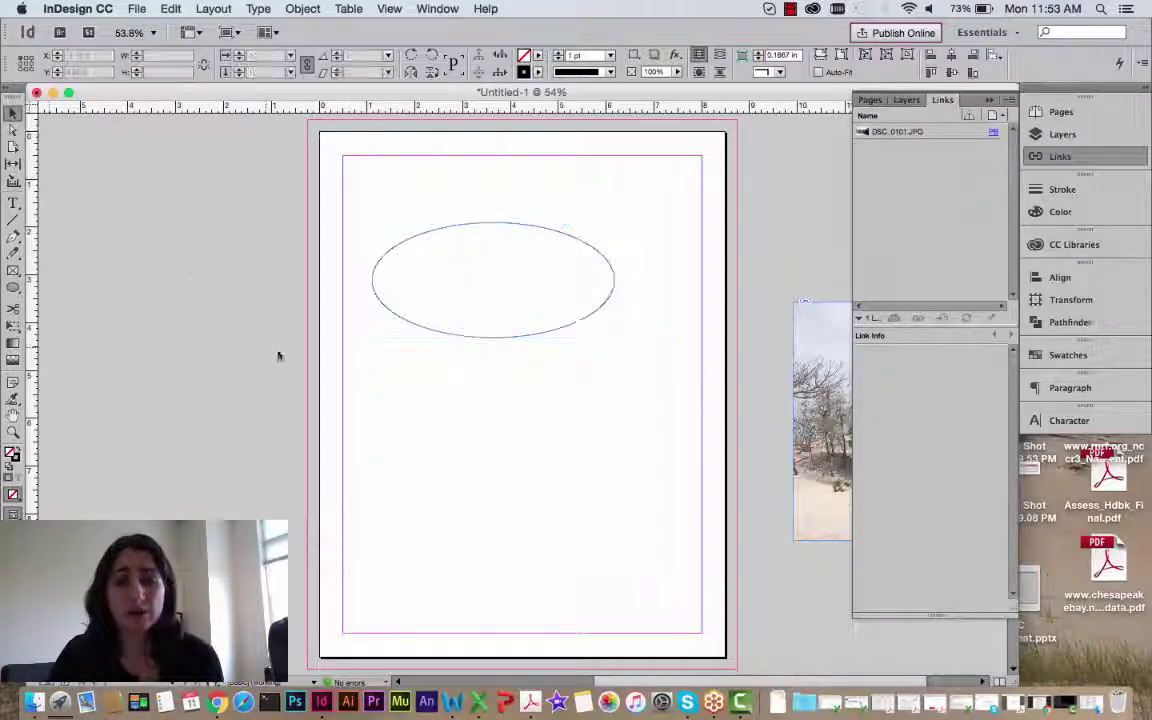
Step: Move the ellipse lower and pull its top anchor into a dome, then undo back to X 1.5 in, Y 2.16 in
{"action": "left_click_drag", "start_coordinate": [450, 337], "coordinate": [470, 513]}
{"action": "left_click", "coordinate": [13, 130]}
{"action": "left_click", "coordinate": [523, 405]}
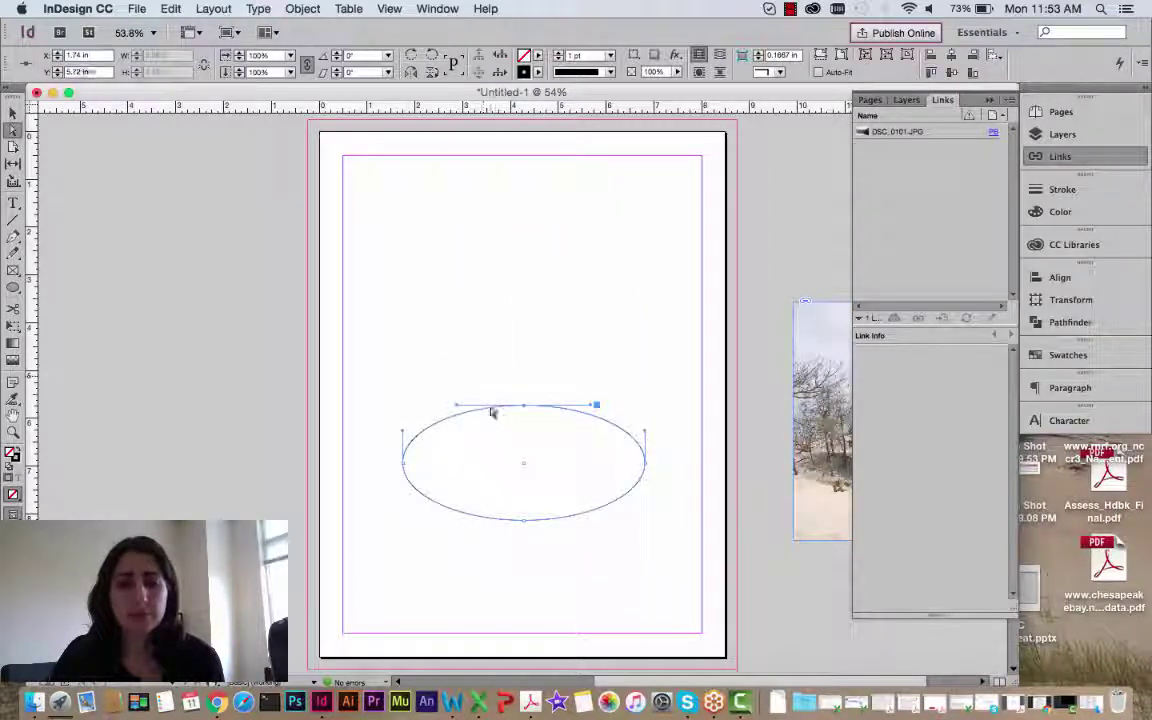
{"action": "left_click_drag", "start_coordinate": [524, 406], "coordinate": [537, 348]}
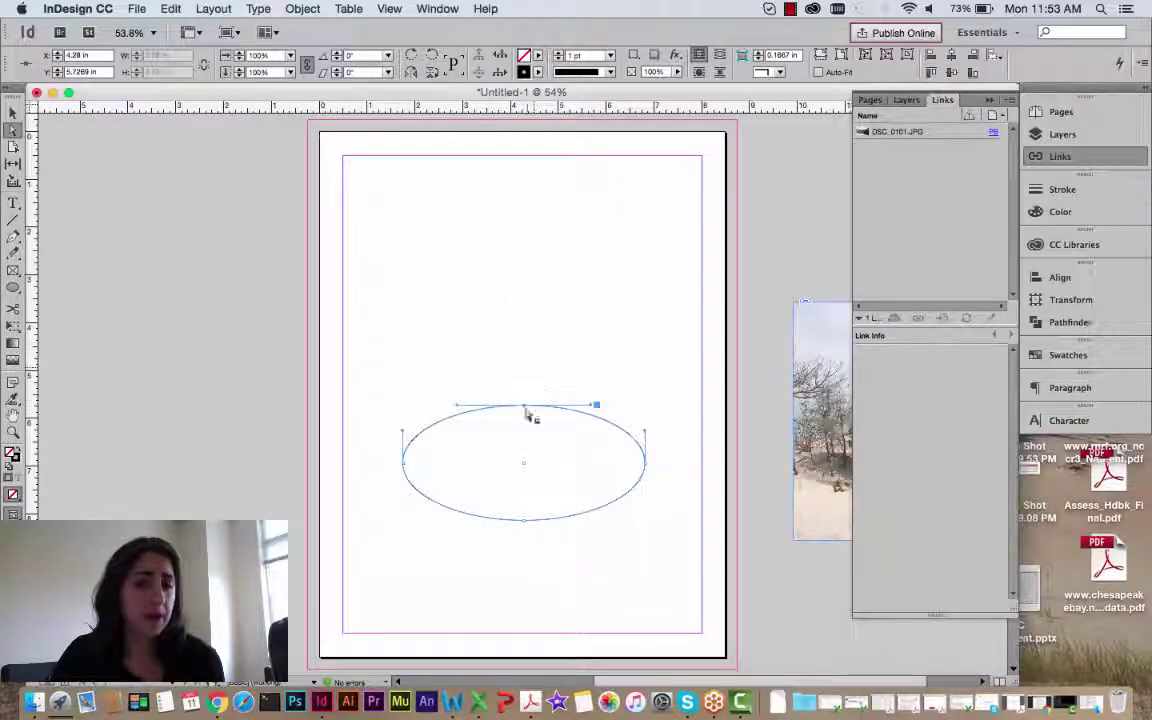
{"action": "left_click_drag", "start_coordinate": [525, 407], "coordinate": [528, 227]}
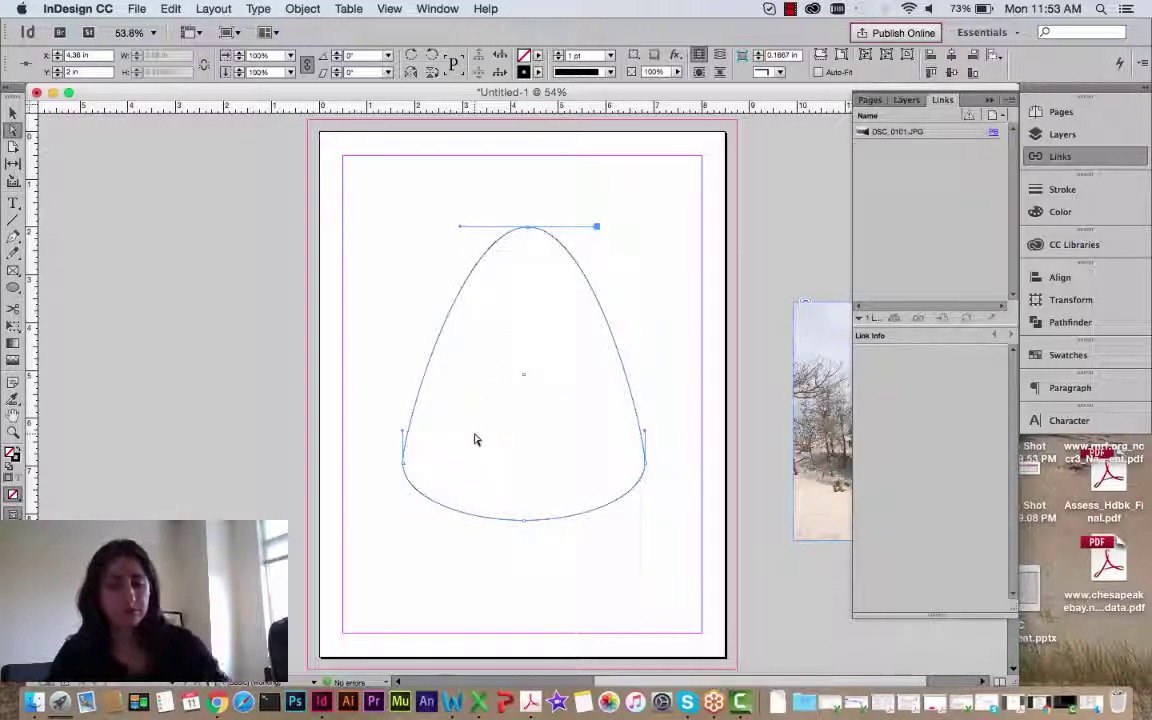
{"action": "key", "text": "super+z"}
{"action": "key", "text": "super+z"}
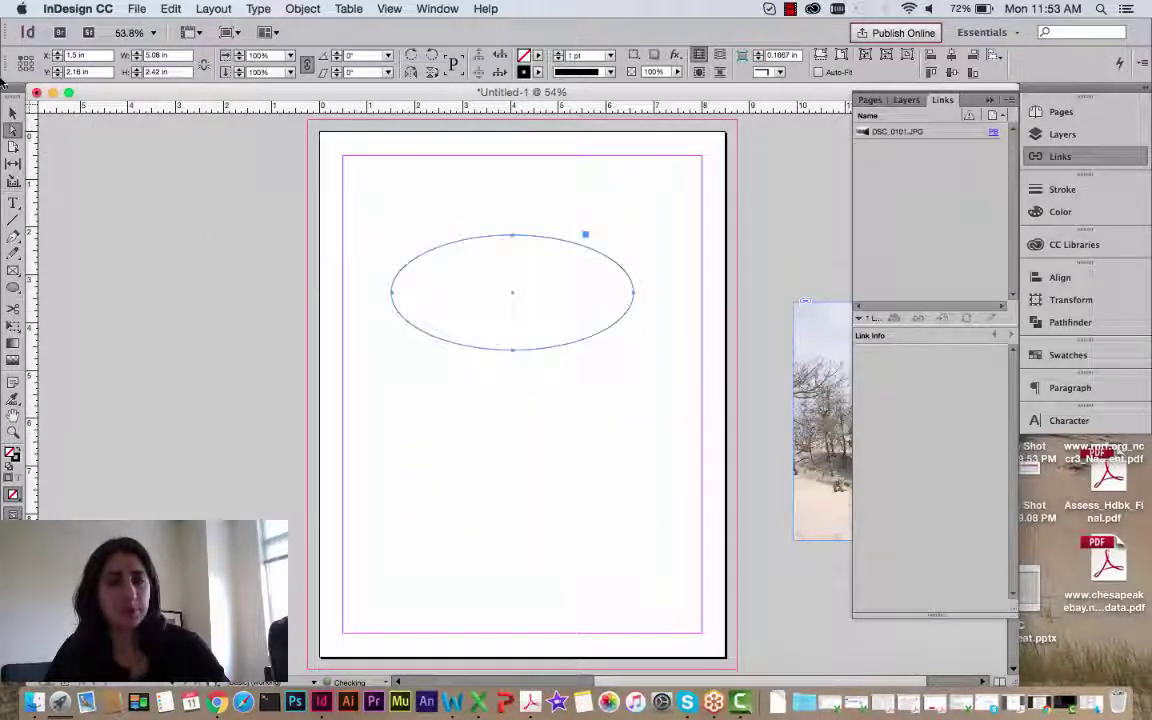
Step: Resize the ellipse to about 5.02 × 2.39 in and place it at X 0.5 in, Y 8.11 in
{"action": "left_click", "coordinate": [13, 112]}
{"action": "left_click", "coordinate": [249, 383]}
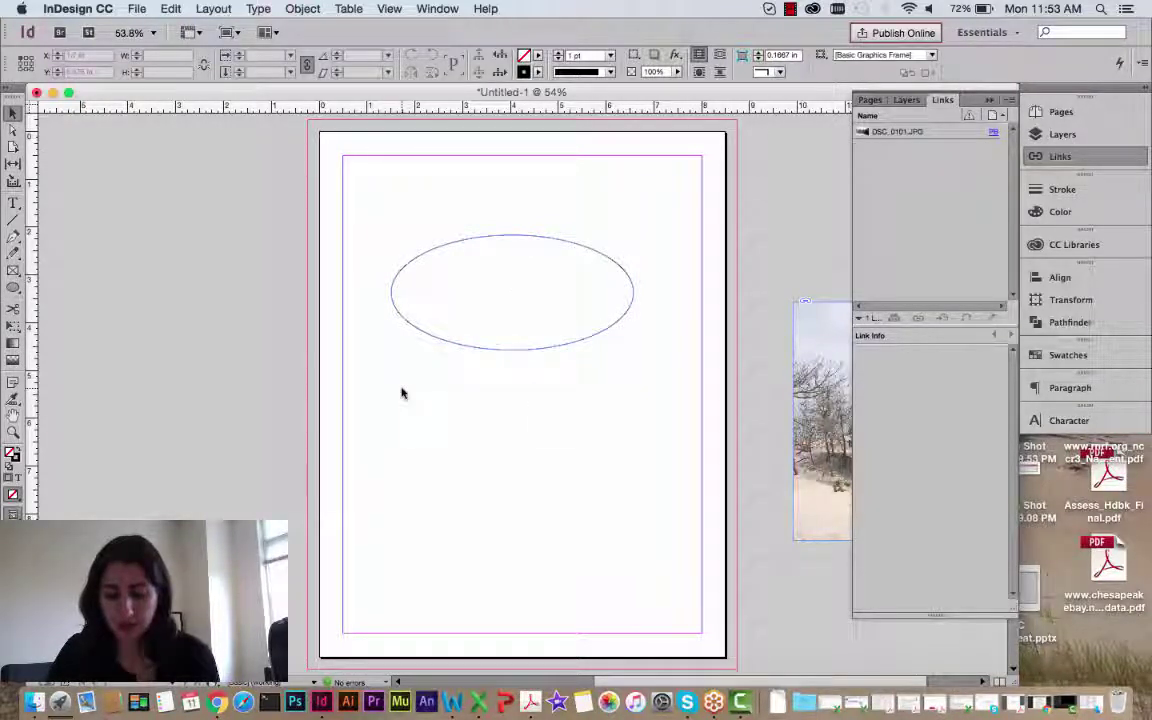
{"action": "left_click", "coordinate": [589, 335]}
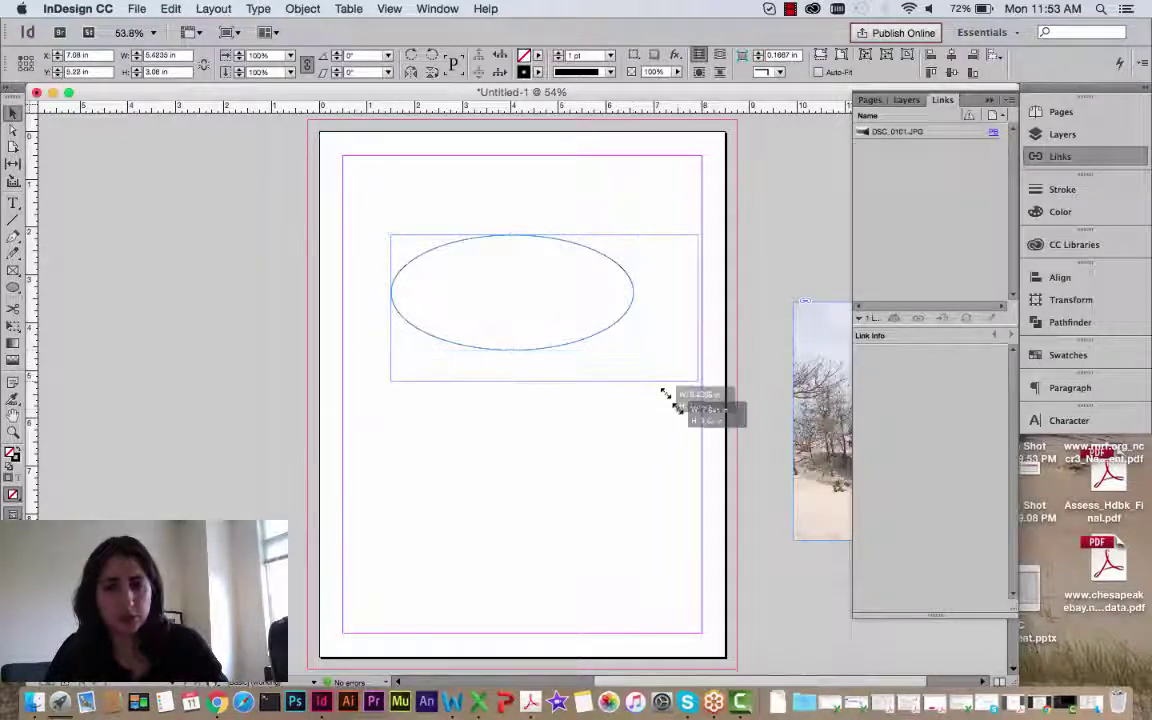
{"action": "left_click_drag", "start_coordinate": [676, 408], "coordinate": [630, 345]}
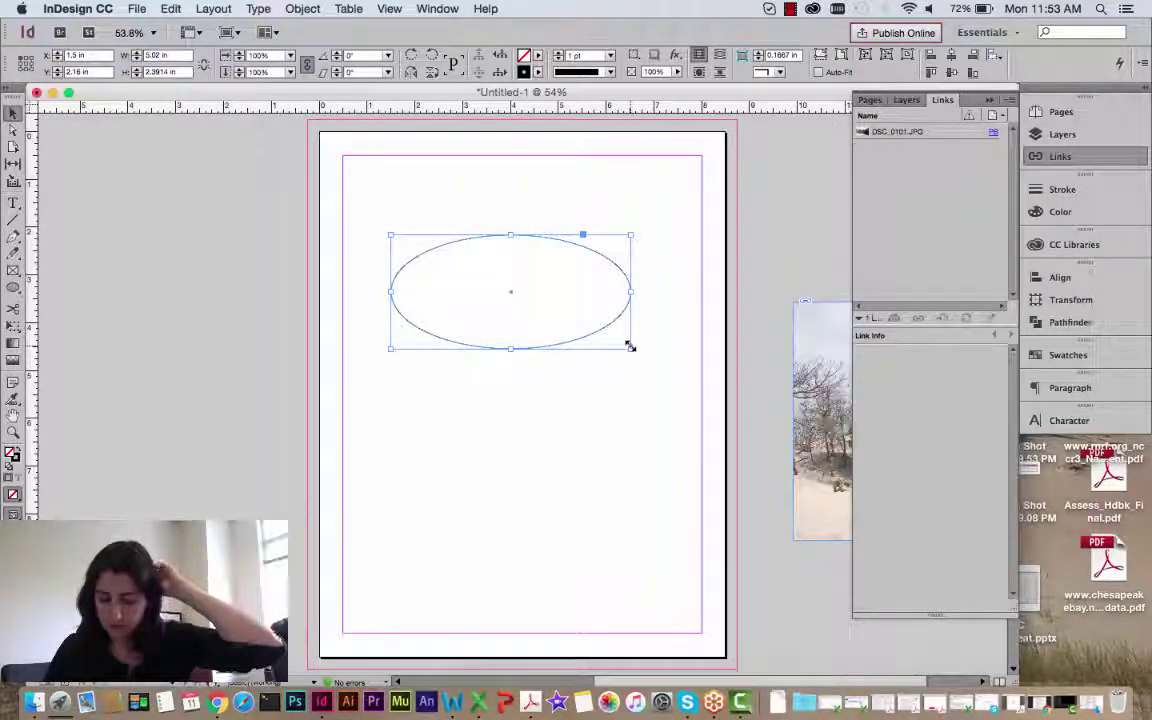
{"action": "left_click_drag", "start_coordinate": [558, 347], "coordinate": [511, 632]}
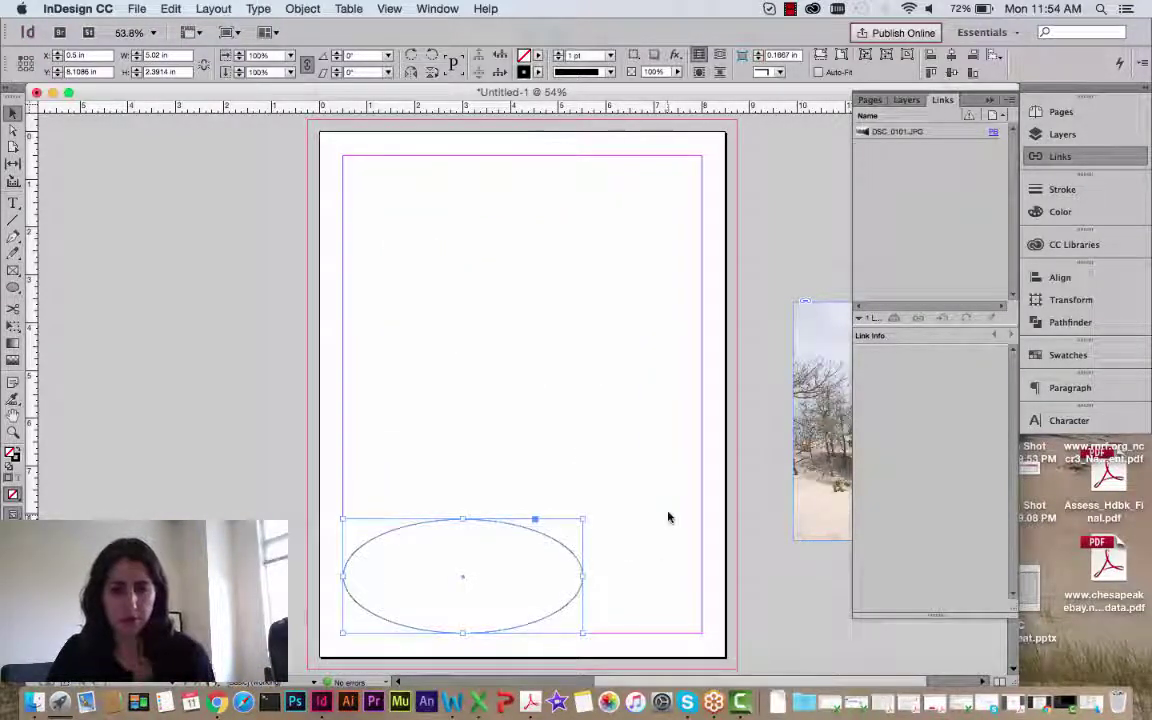
{"action": "left_click", "coordinate": [668, 517]}
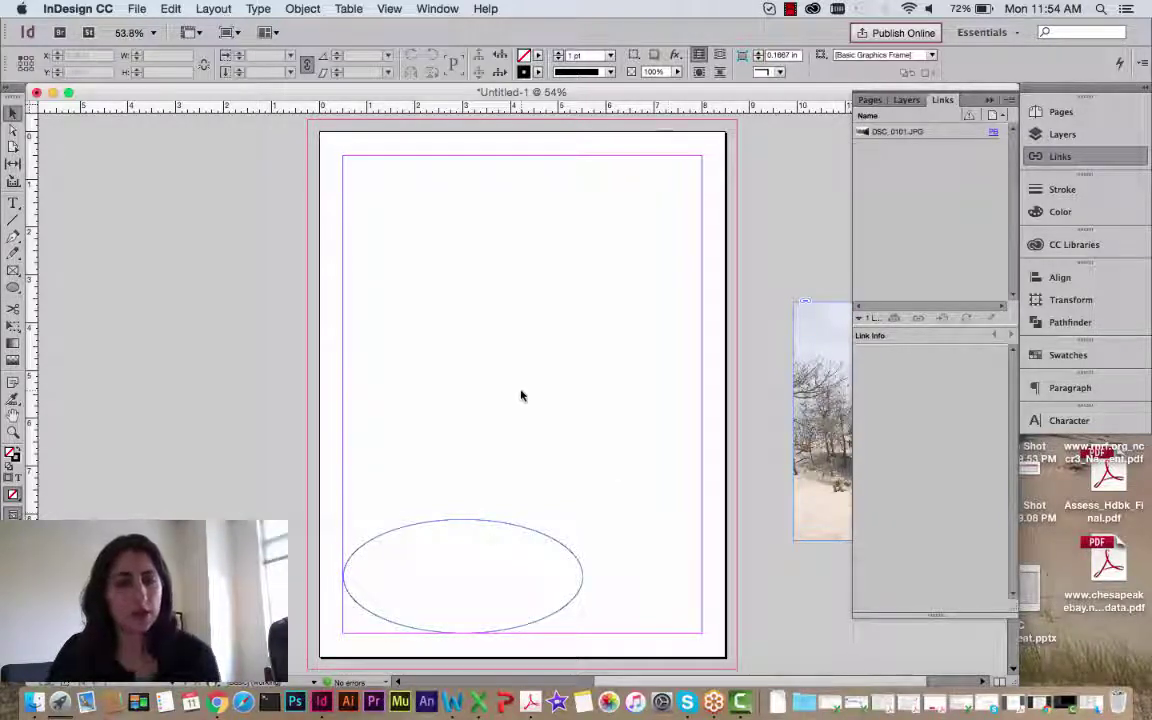
Step: Draw a text frame from the top-left margin corner to above the ellipse and type 'Blah Blah Blah Blah'
{"action": "left_click", "coordinate": [15, 207]}
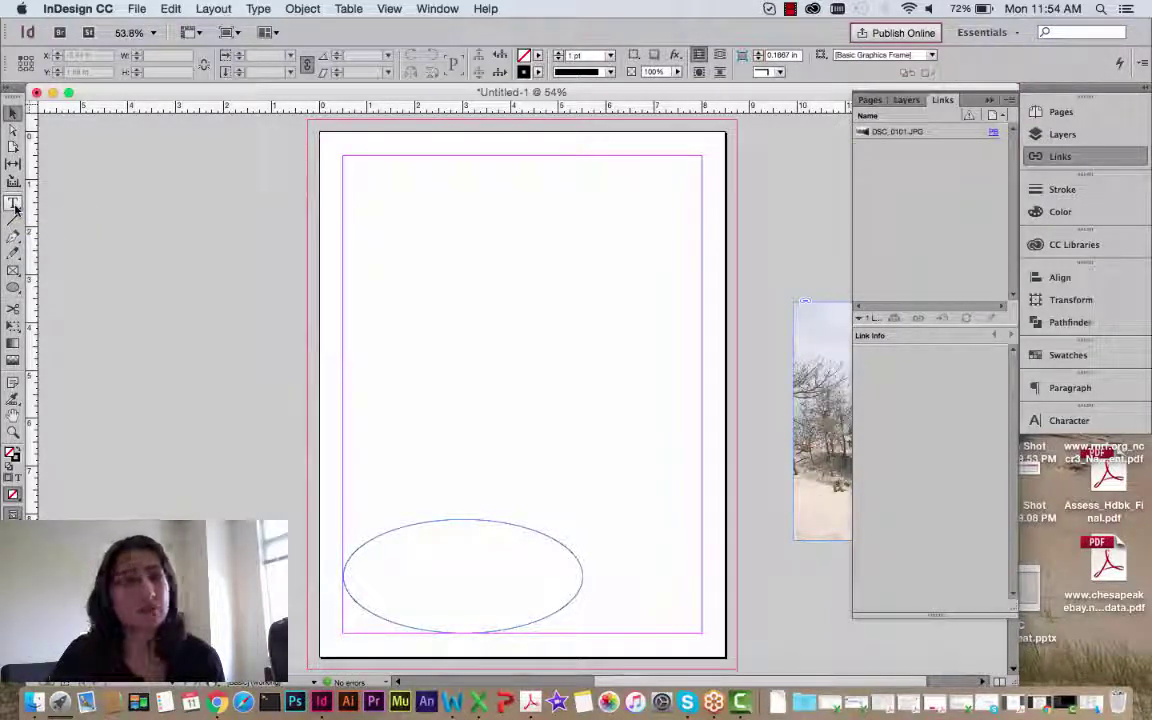
{"action": "left_click", "coordinate": [15, 207]}
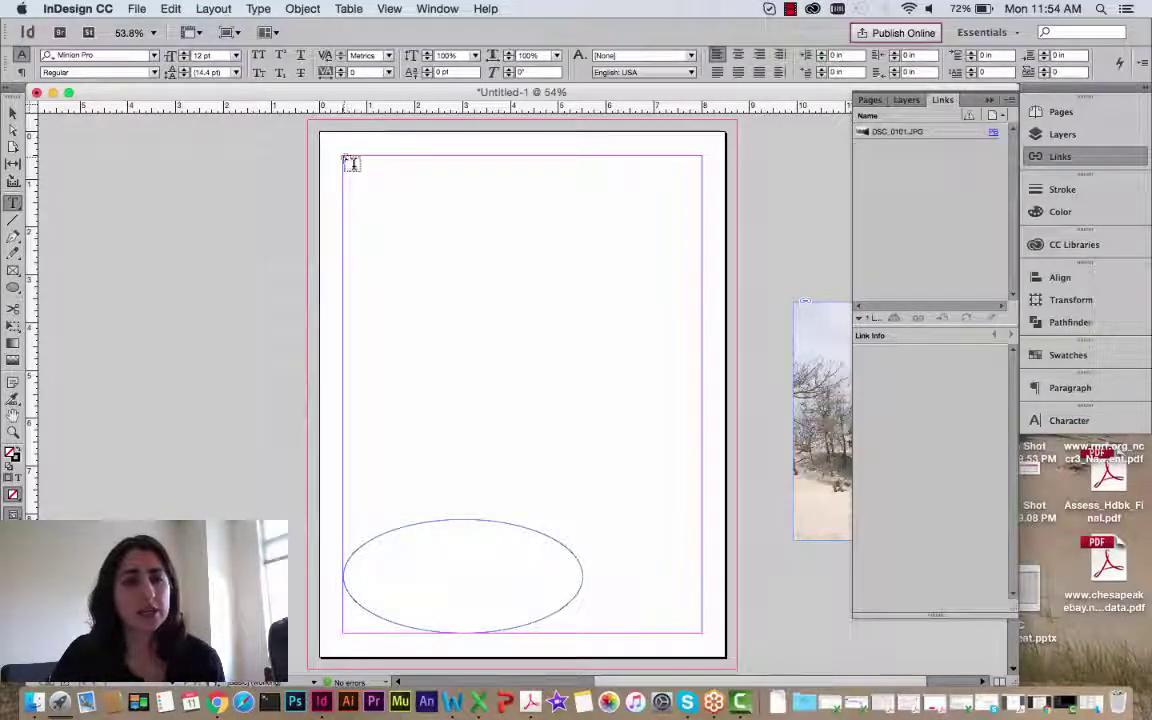
{"action": "left_click", "coordinate": [14, 206]}
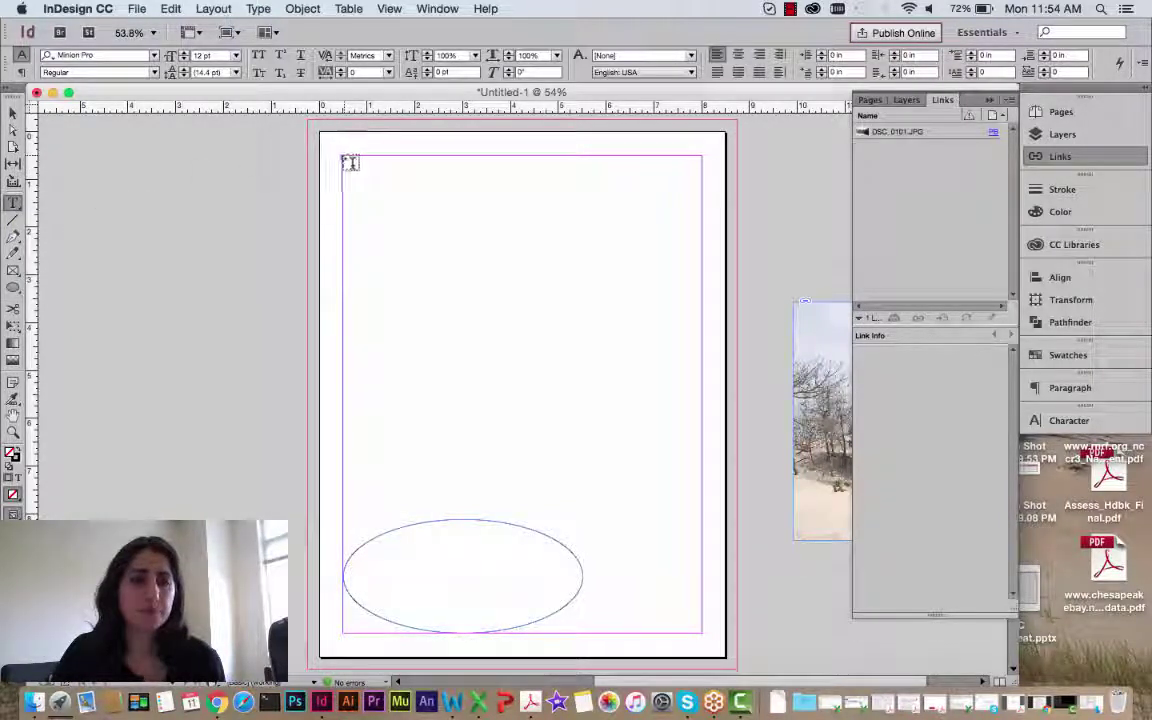
{"action": "left_click_drag", "start_coordinate": [349, 162], "coordinate": [631, 469]}
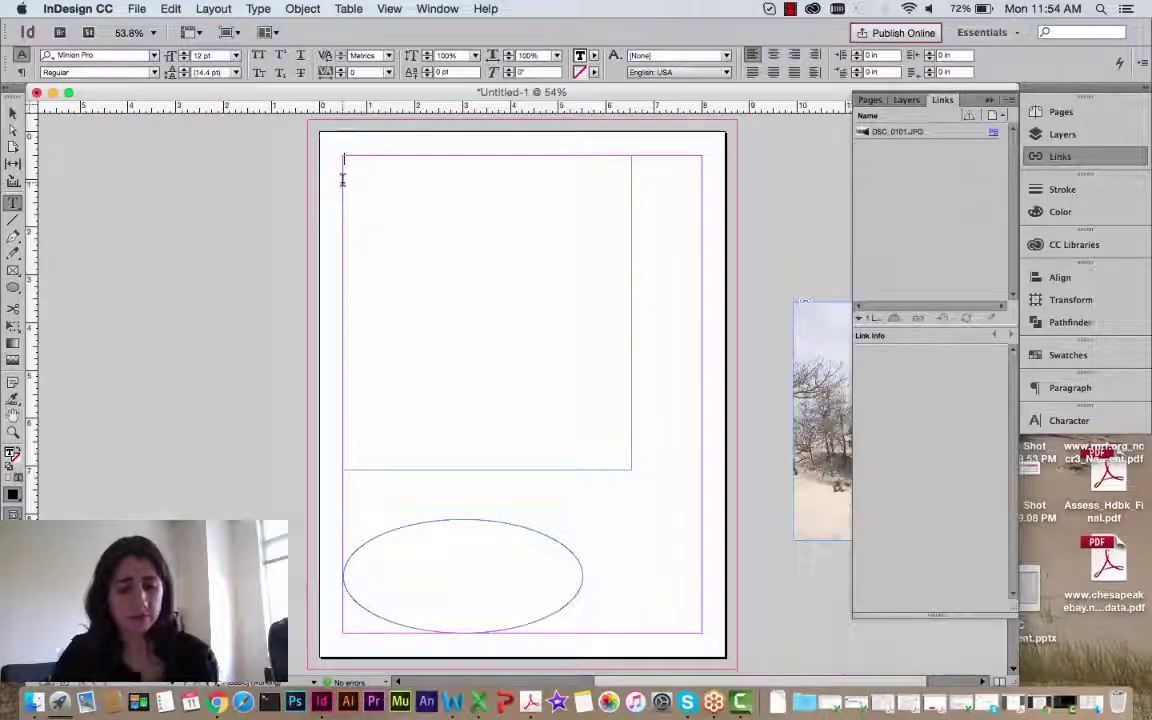
{"action": "type", "text": "Blah Blah"}
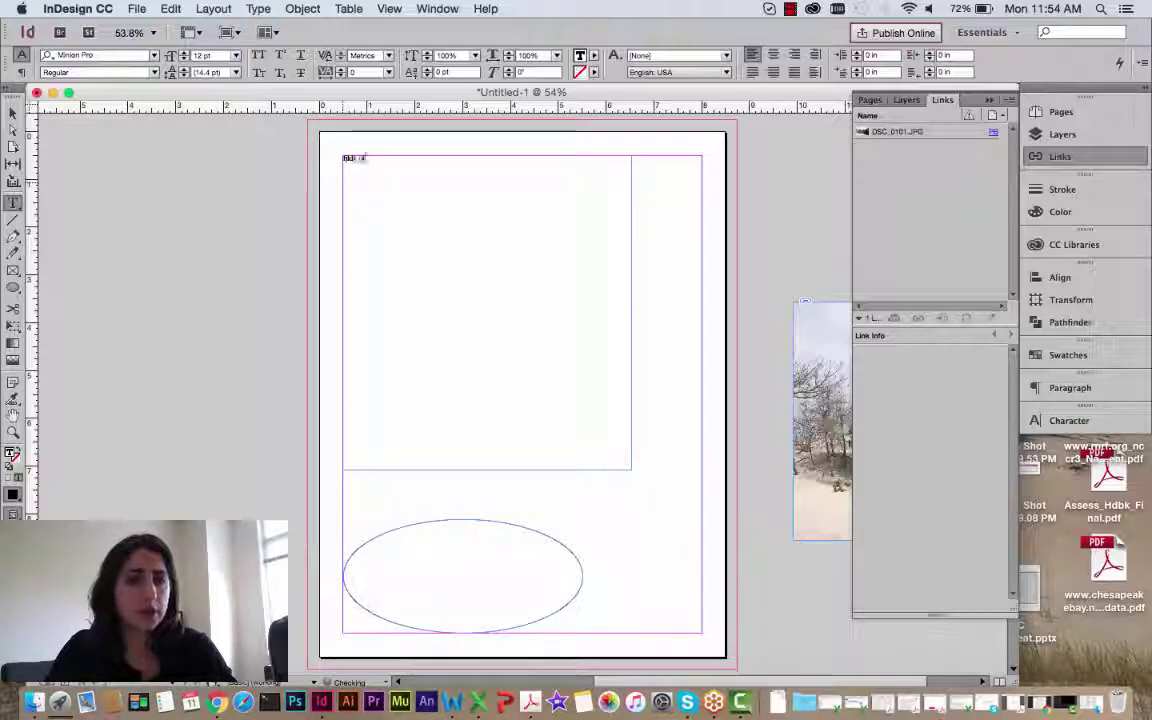
{"action": "type", "text": " Blah Blah"}
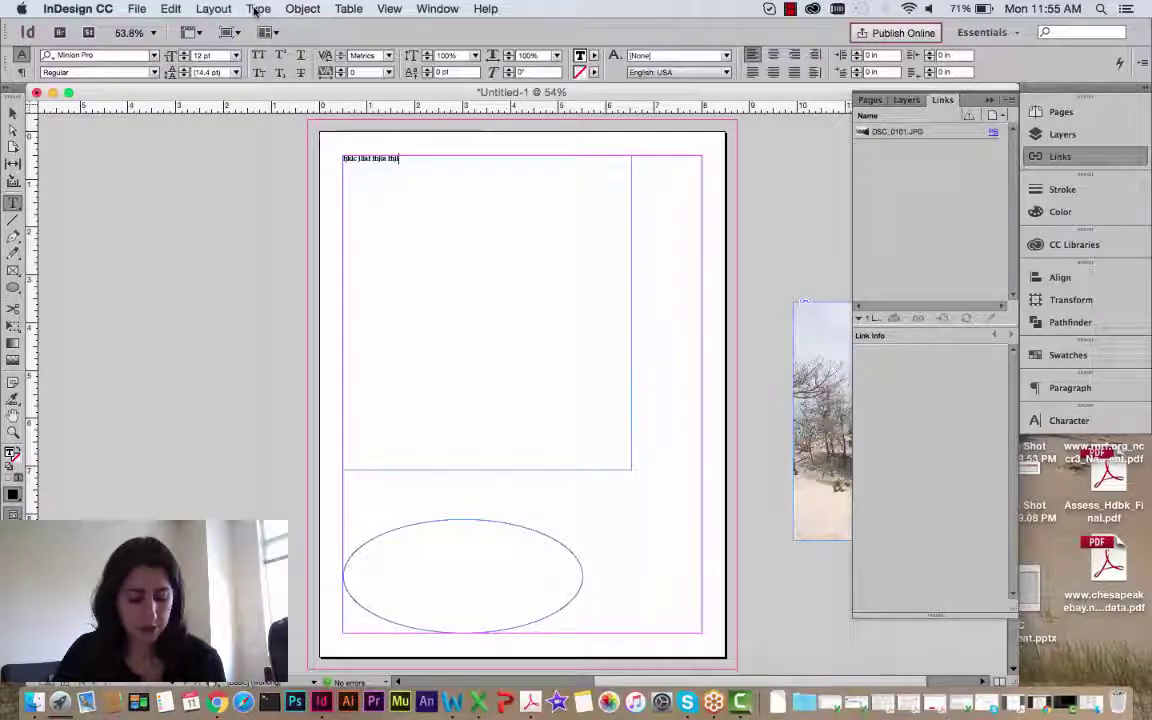
Step: Use Type > Fill with Placeholder Text on the frame, then select the frame with the Selection tool
{"action": "left_click", "coordinate": [256, 10]}
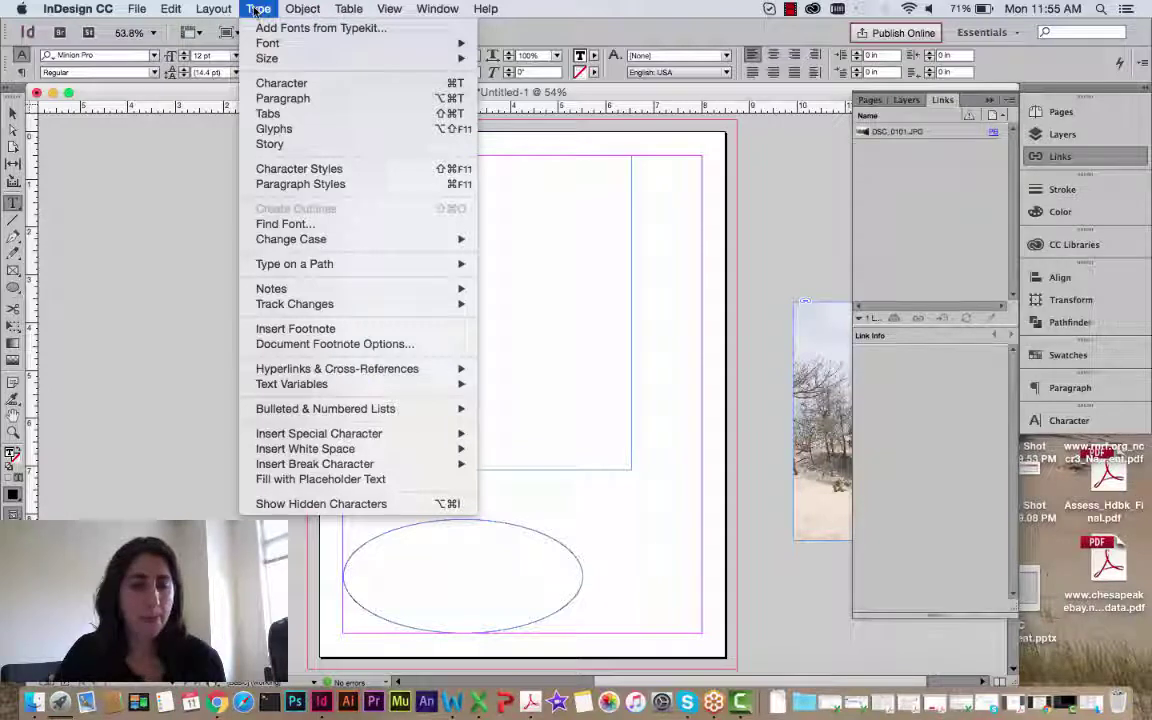
{"action": "mouse_move", "coordinate": [292, 295]}
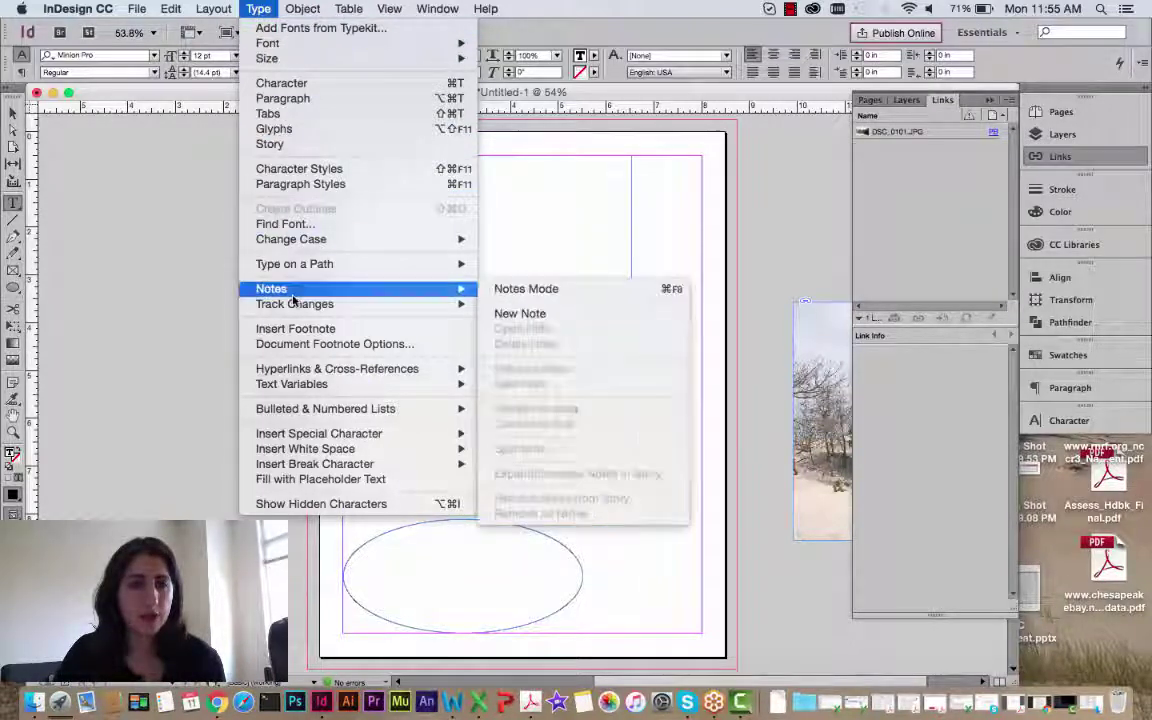
{"action": "left_click", "coordinate": [309, 482]}
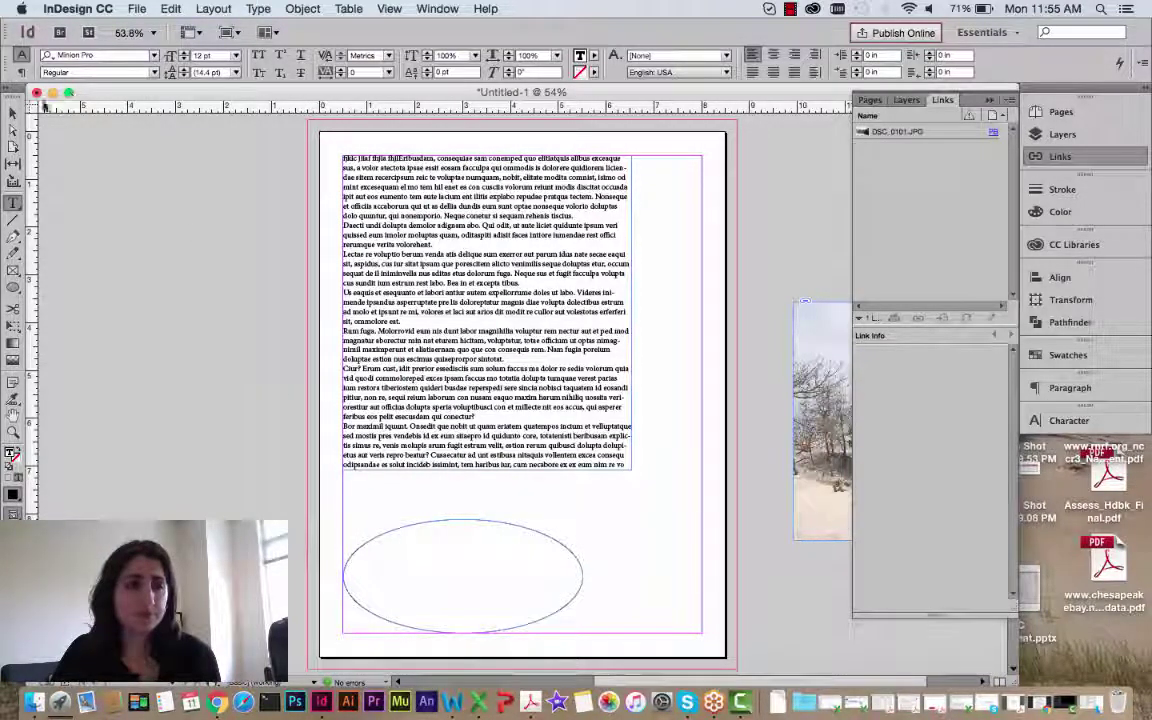
{"action": "left_click", "coordinate": [13, 112]}
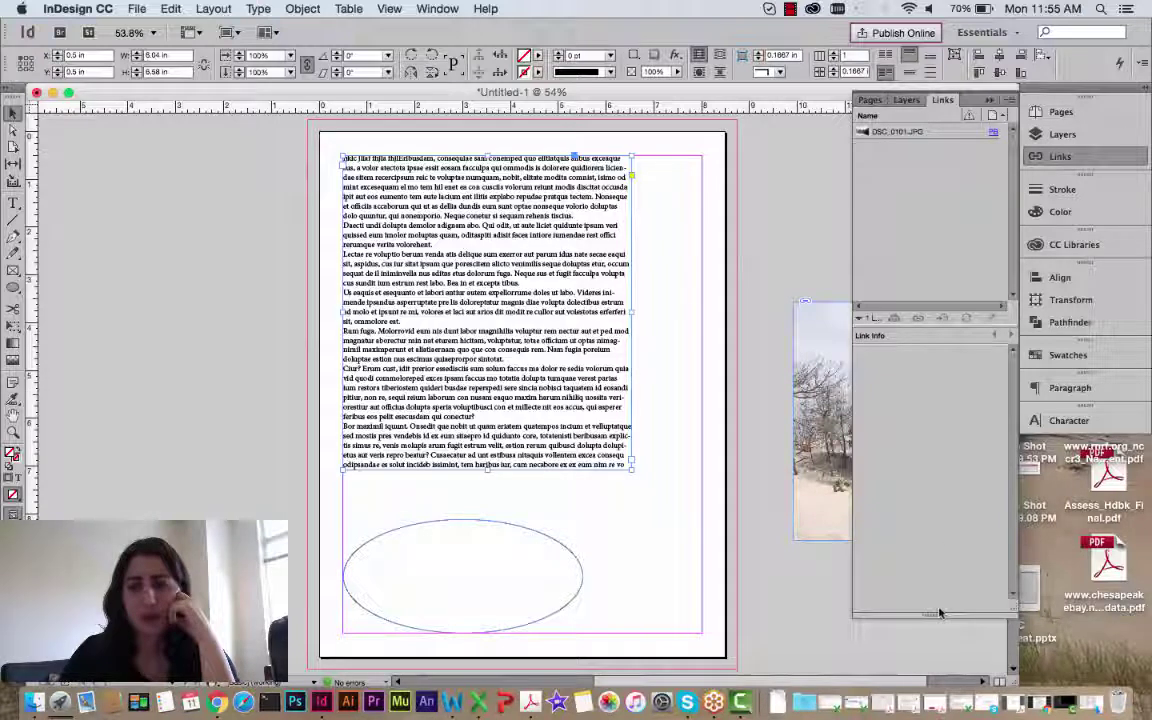
Step: Open the Character panel from Window > Type & Tables and place it beside the page's top right
{"action": "left_click_drag", "start_coordinate": [940, 613], "coordinate": [940, 520]}
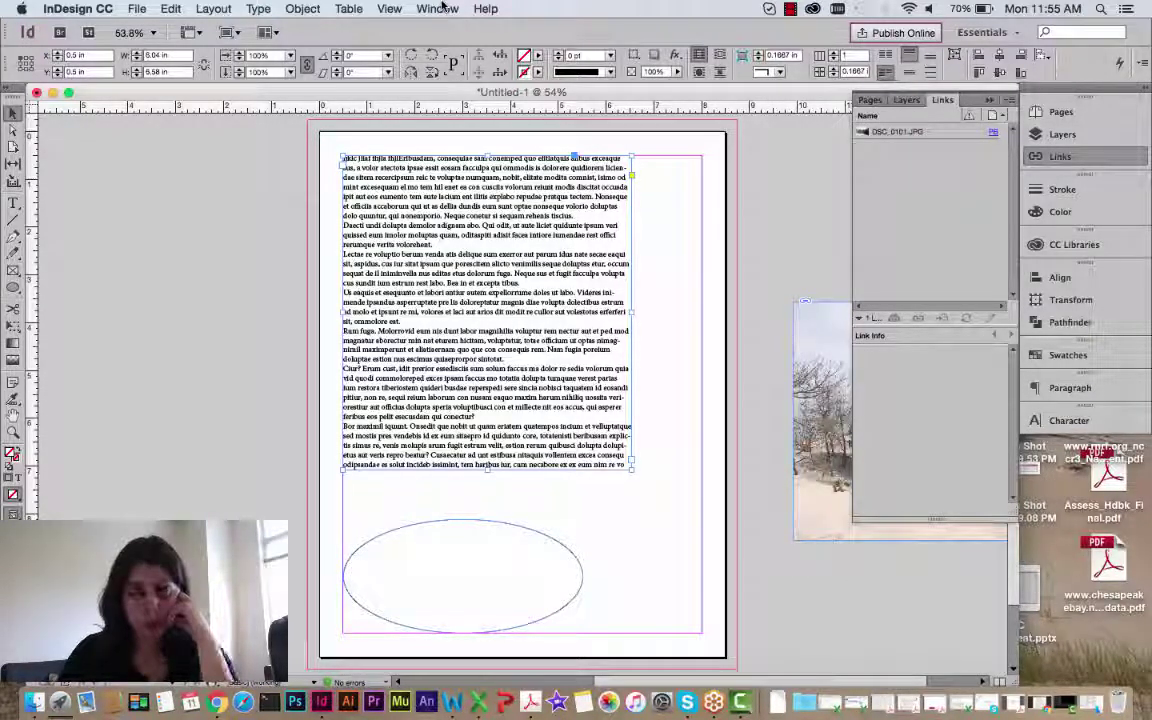
{"action": "left_click", "coordinate": [441, 6]}
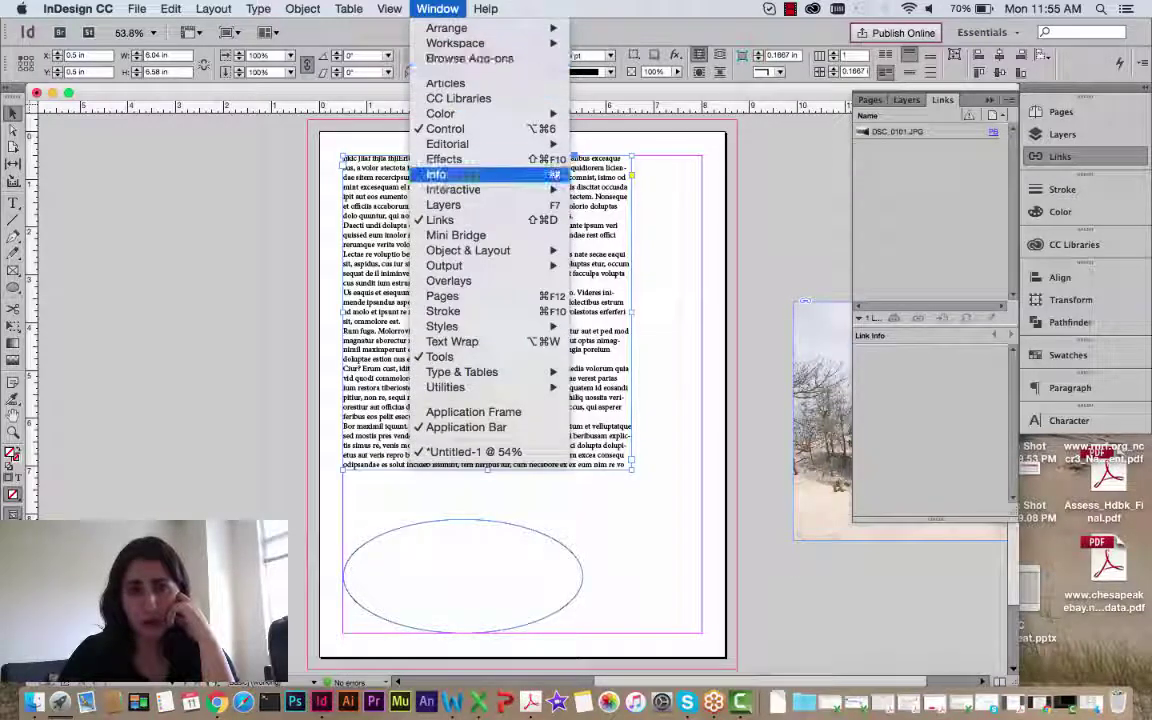
{"action": "mouse_move", "coordinate": [463, 376]}
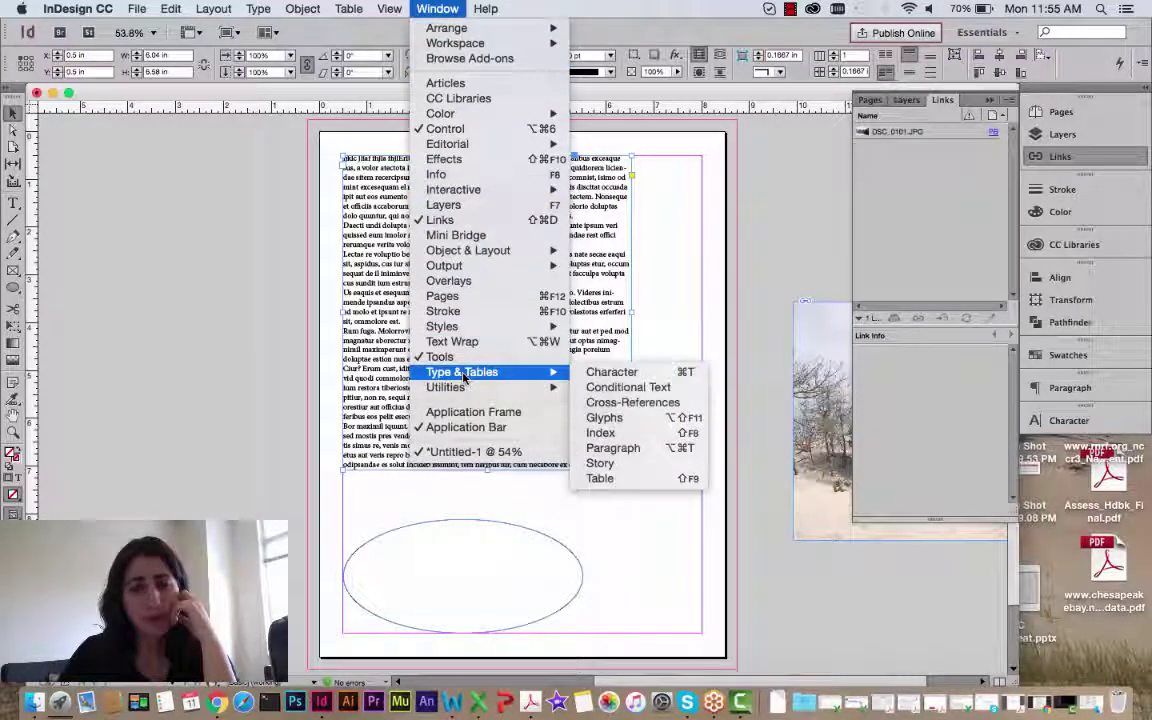
{"action": "left_click", "coordinate": [622, 373]}
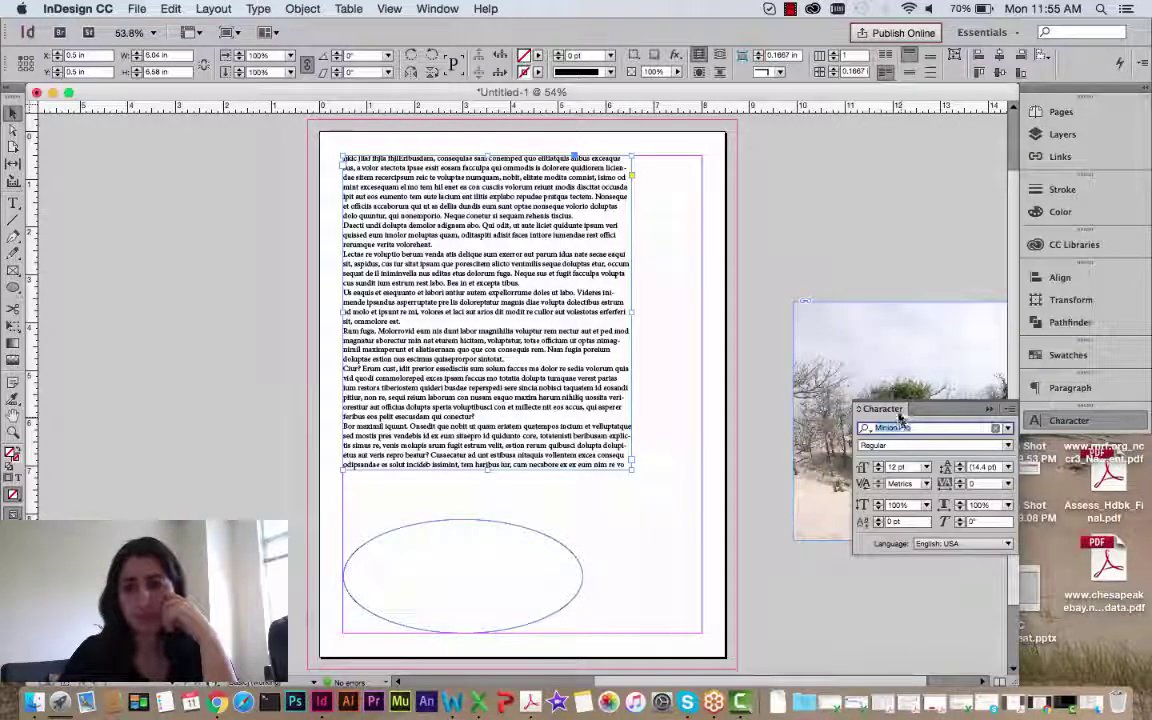
{"action": "left_click_drag", "start_coordinate": [899, 418], "coordinate": [795, 152]}
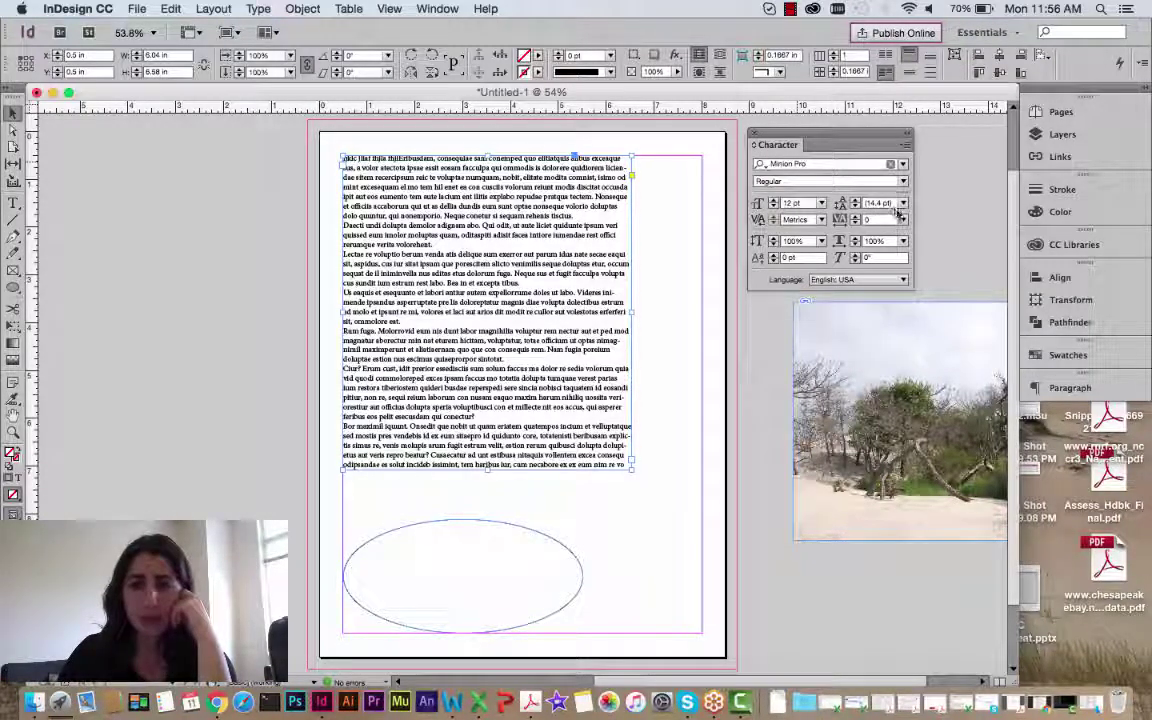
Step: Hide and then show the Character panel's options so it displays full settings
{"action": "left_click", "coordinate": [905, 145]}
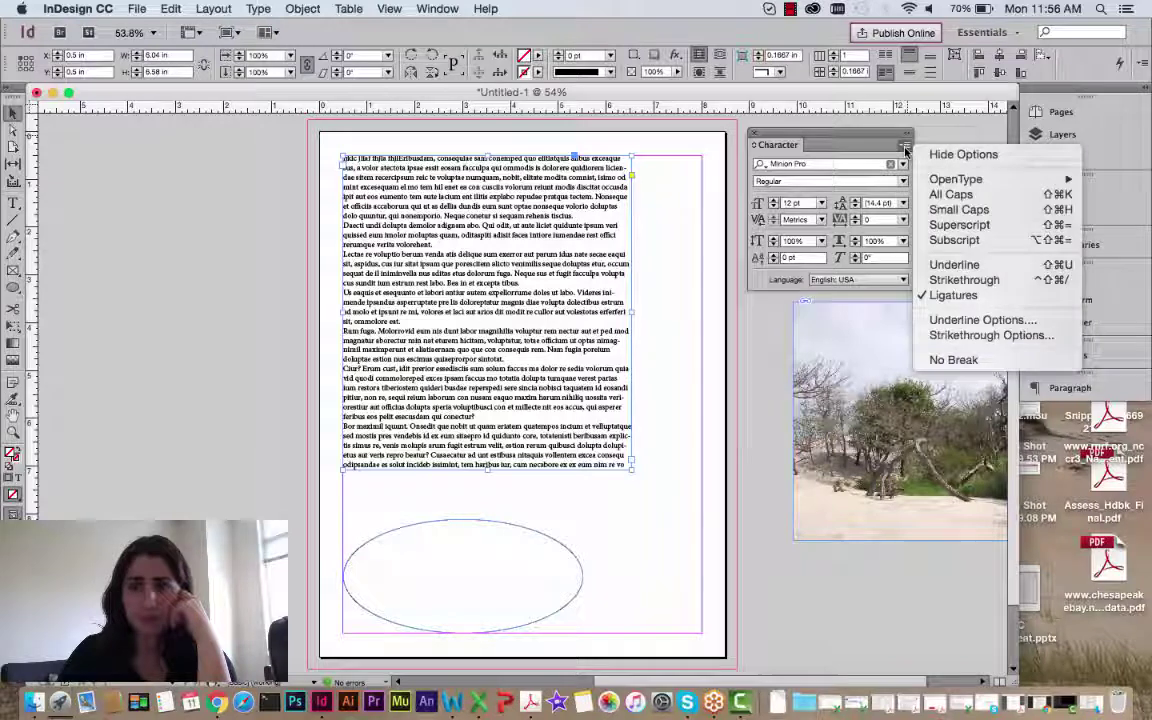
{"action": "left_click", "coordinate": [970, 157]}
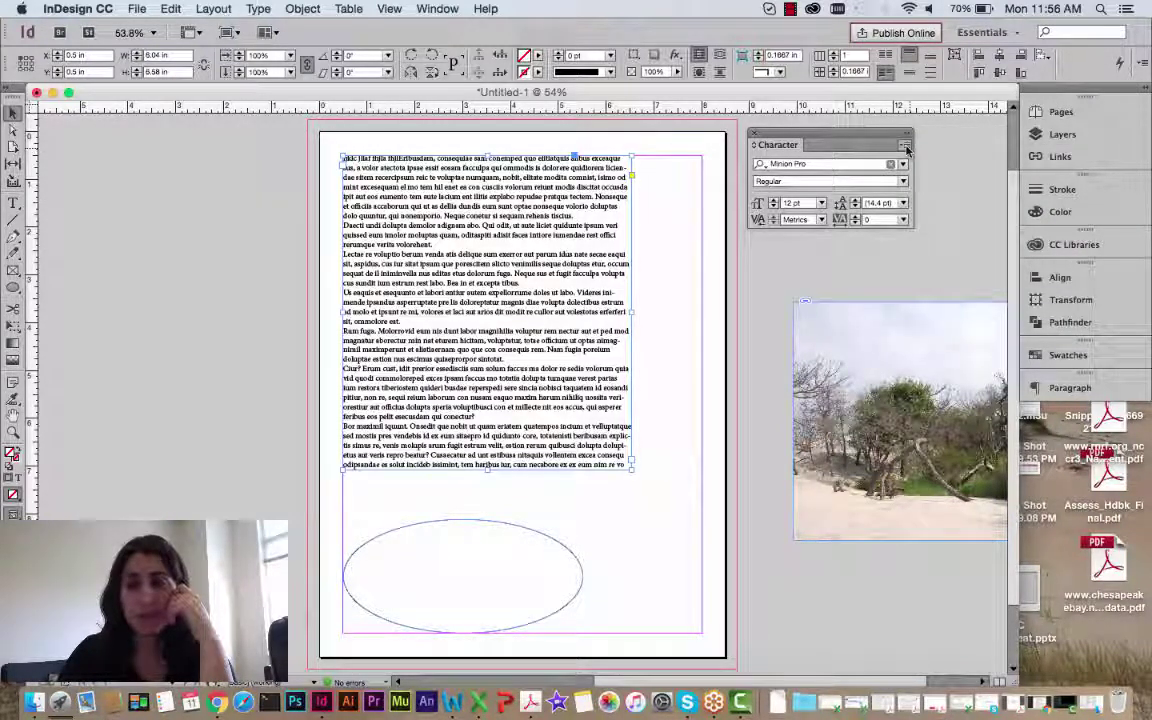
{"action": "left_click", "coordinate": [906, 147]}
{"action": "left_click", "coordinate": [955, 155]}
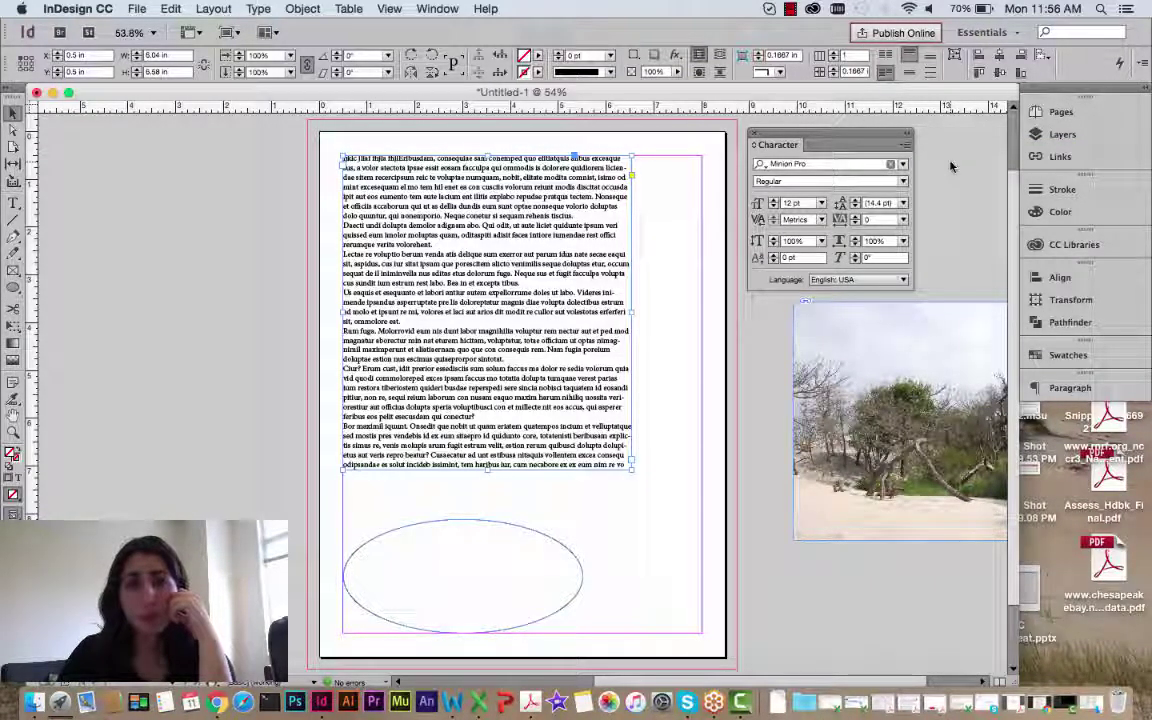
{"action": "left_click", "coordinate": [437, 8]}
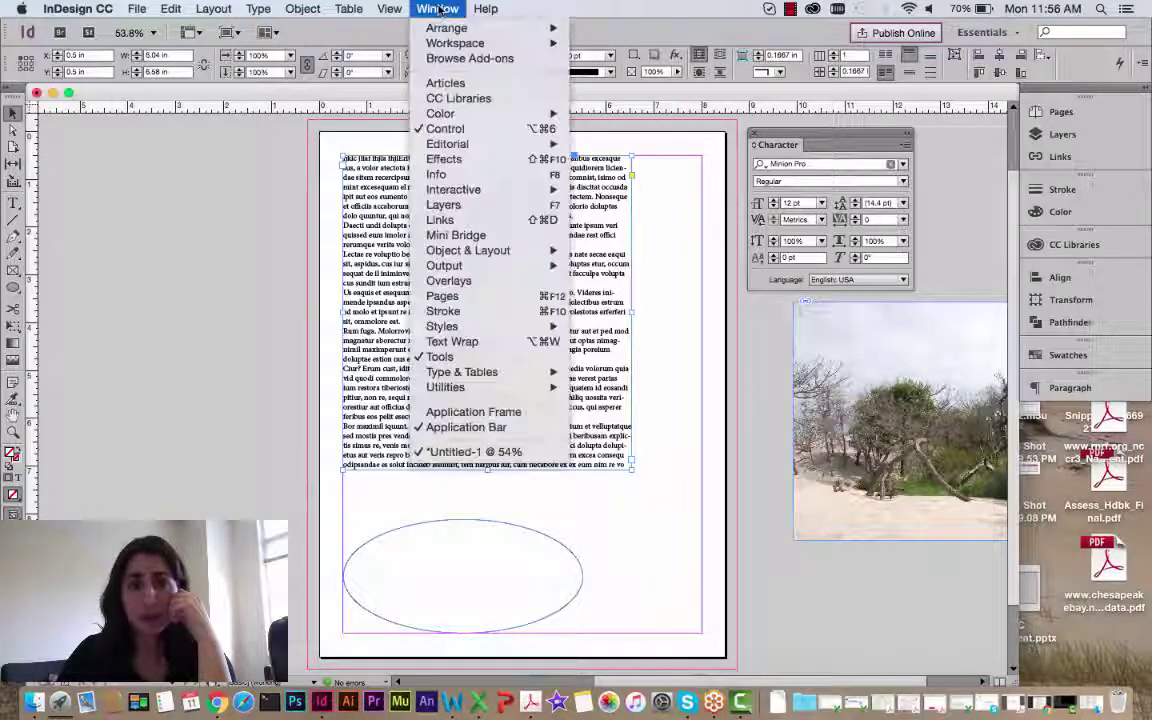
{"action": "mouse_move", "coordinate": [495, 372]}
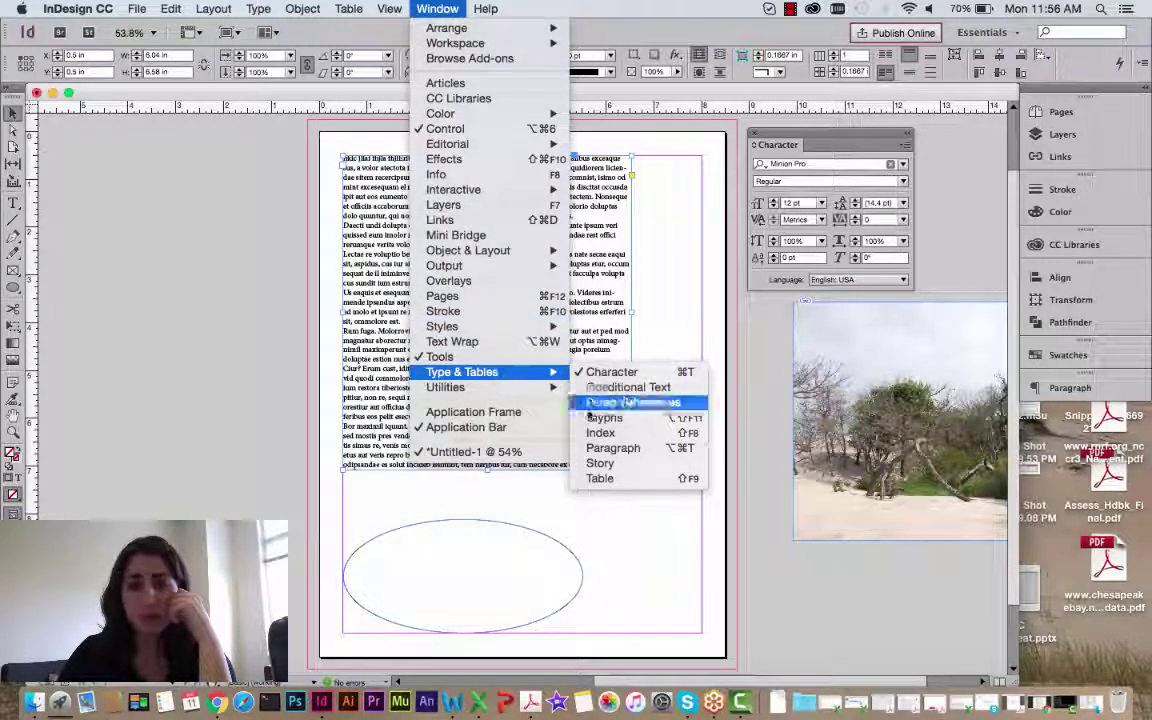
Step: Float the Paragraph panel beneath the Character panel and uncheck Hyphenate
{"action": "left_click", "coordinate": [880, 232]}
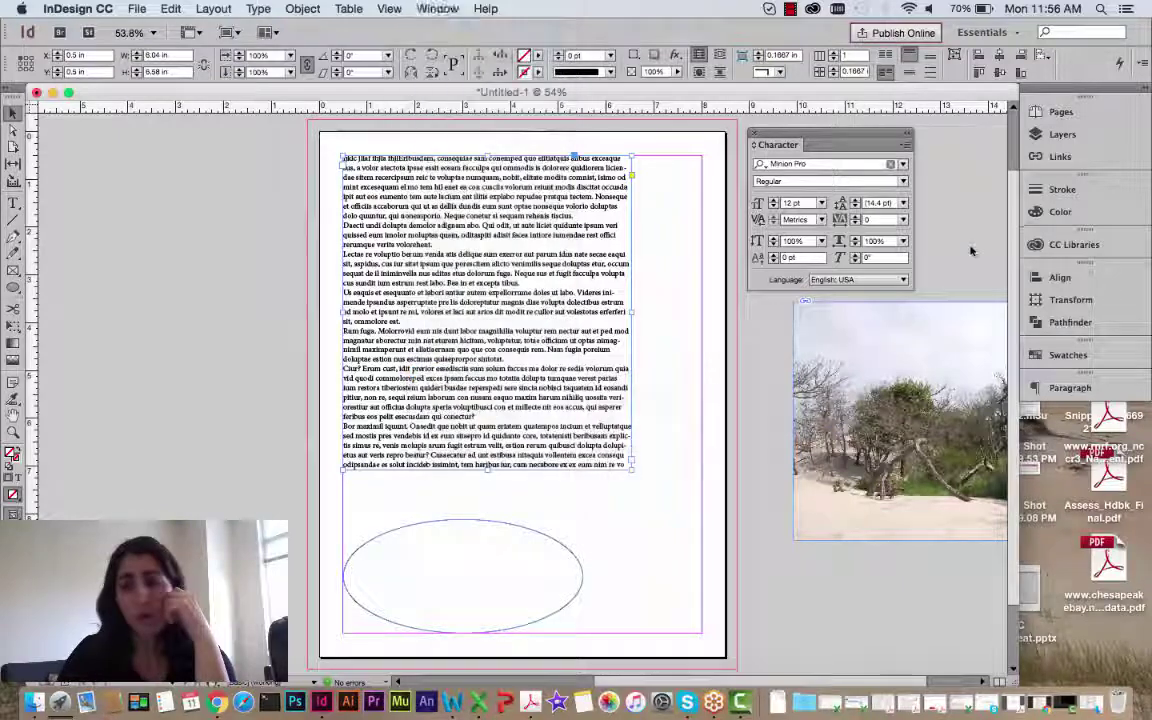
{"action": "left_click", "coordinate": [1068, 388]}
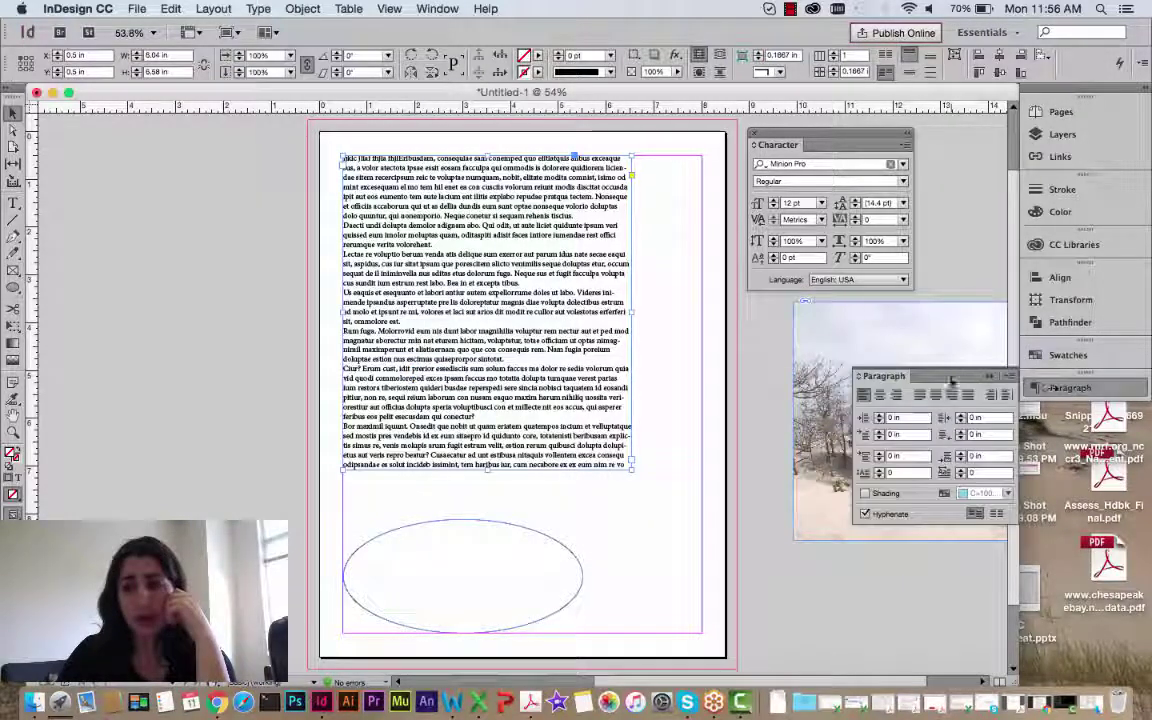
{"action": "left_click_drag", "start_coordinate": [952, 377], "coordinate": [862, 319]}
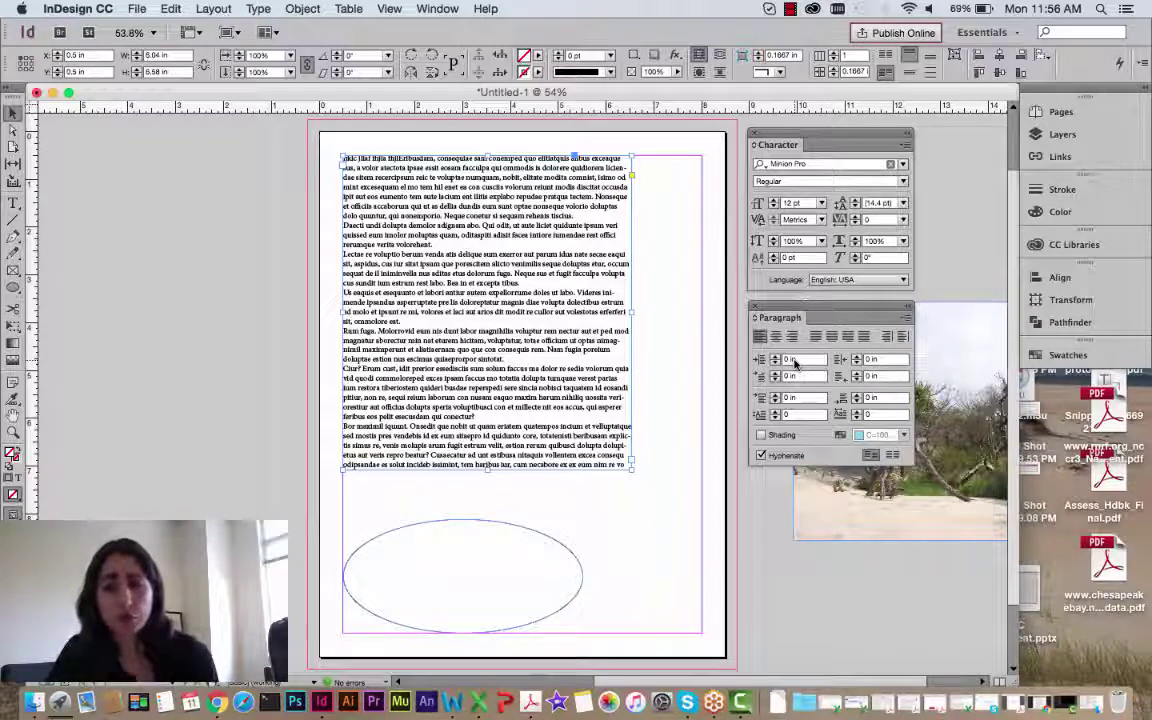
{"action": "left_click", "coordinate": [760, 456]}
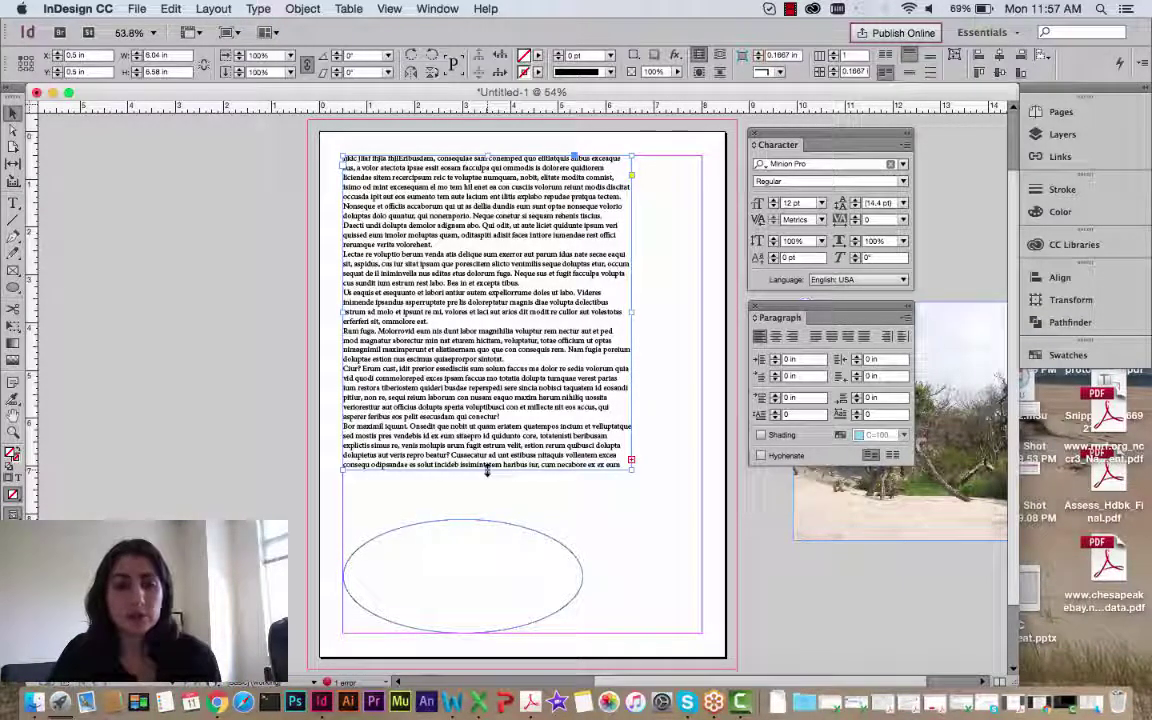
Step: After trying and discarding a threaded overflow frame, shorten the text frame to 6.3 in, above the ellipse
{"action": "left_click_drag", "start_coordinate": [487, 468], "coordinate": [487, 473]}
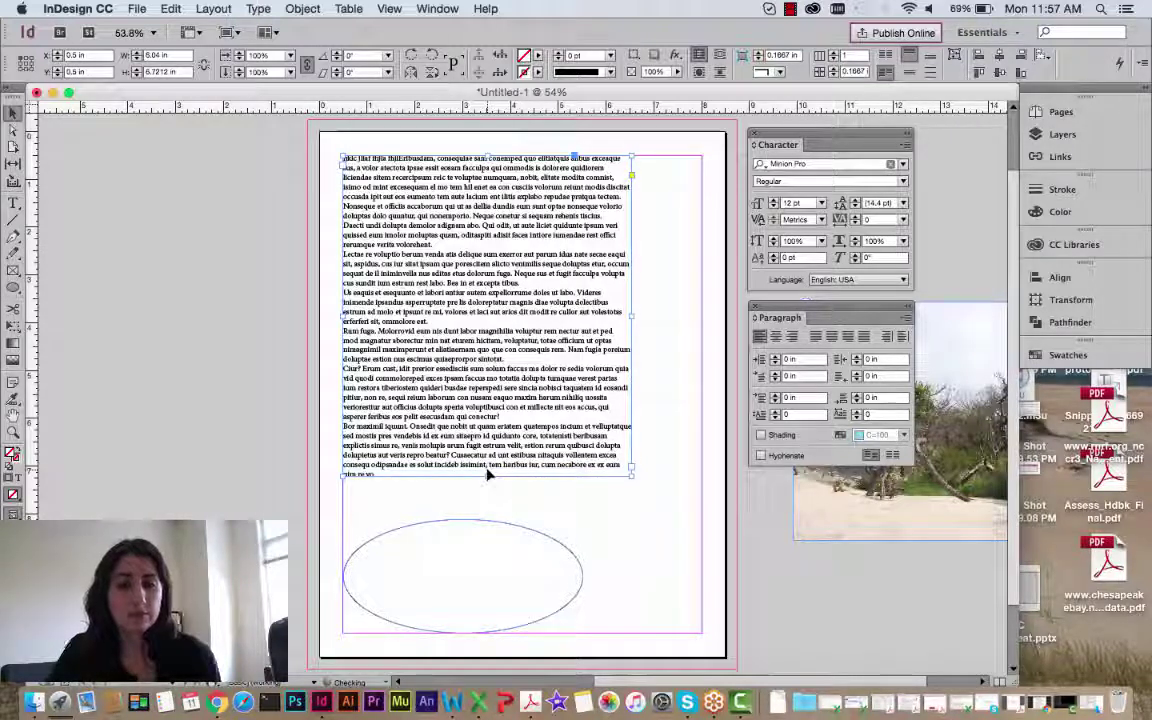
{"action": "key", "text": "super+z"}
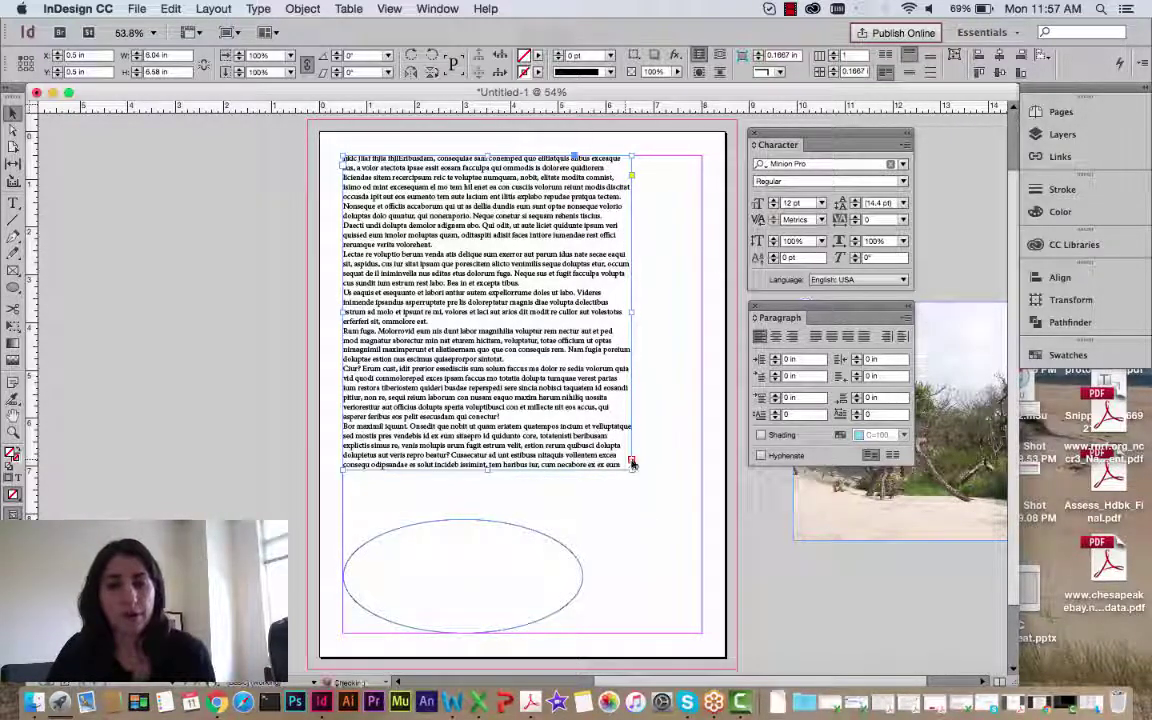
{"action": "left_click", "coordinate": [631, 462]}
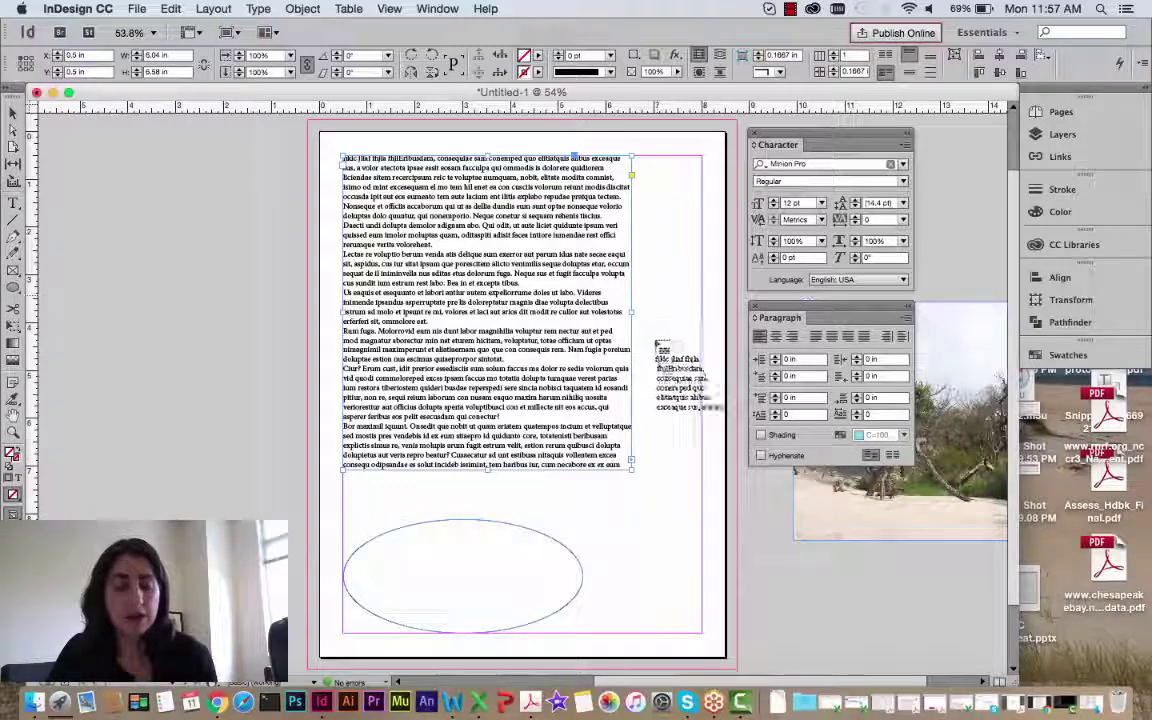
{"action": "left_click_drag", "start_coordinate": [603, 503], "coordinate": [702, 565]}
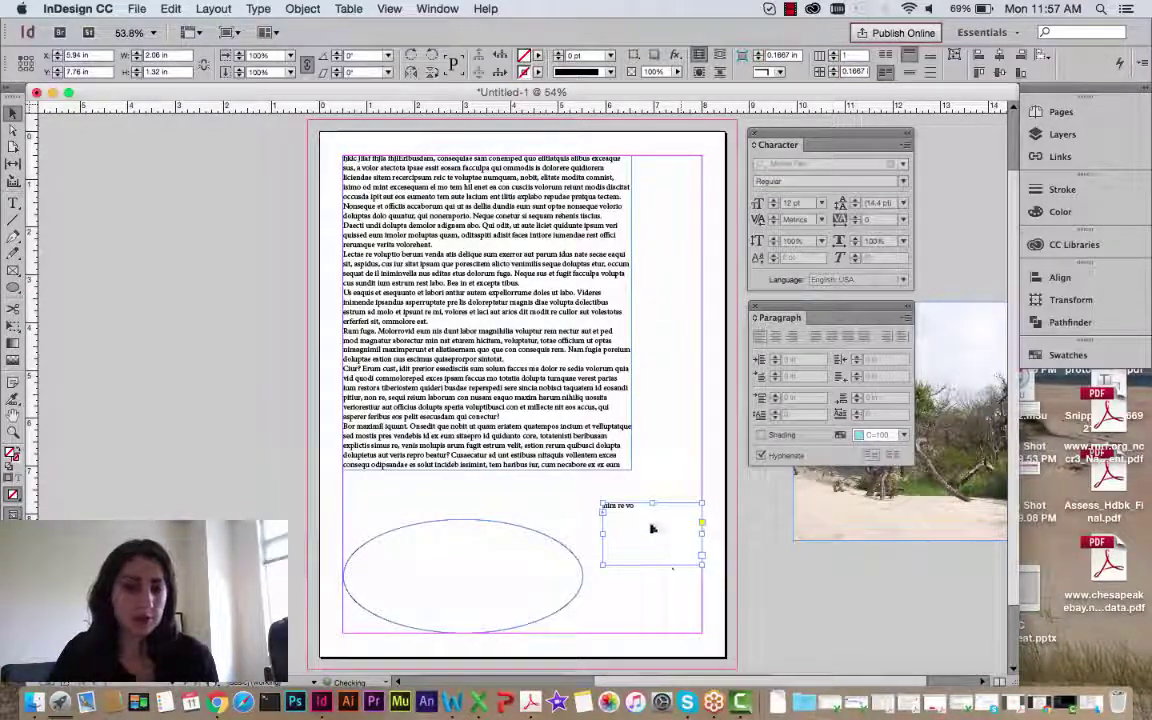
{"action": "key", "text": "Delete"}
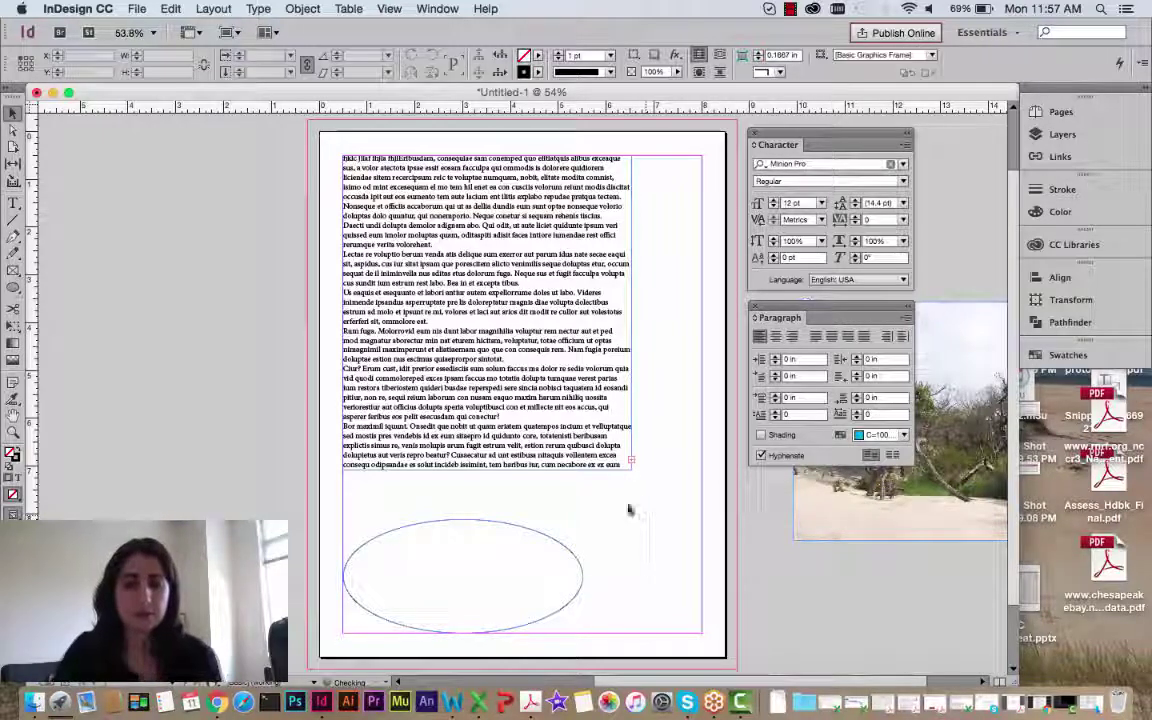
{"action": "double_click", "coordinate": [489, 468]}
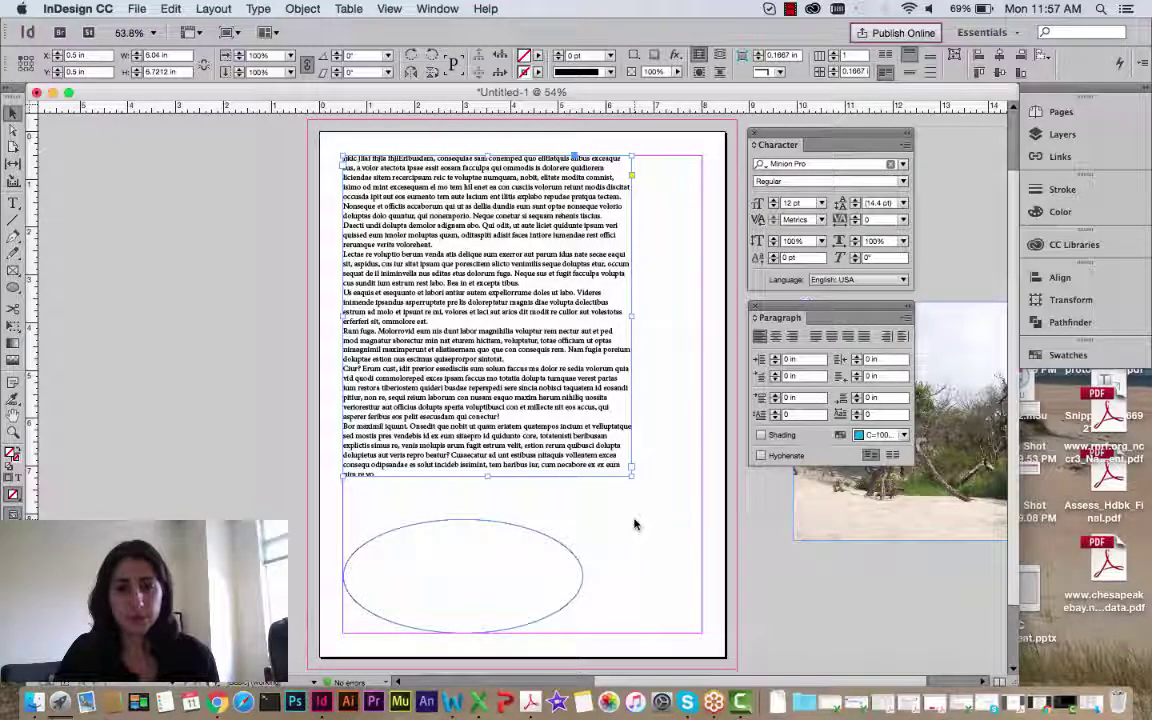
{"action": "mouse_move", "coordinate": [490, 473]}
{"action": "left_mouse_down"}
{"action": "mouse_move", "coordinate": [489, 368]}
{"action": "mouse_move", "coordinate": [489, 470]}
{"action": "mouse_move", "coordinate": [490, 378]}
{"action": "mouse_move", "coordinate": [502, 472]}
{"action": "left_mouse_up"}
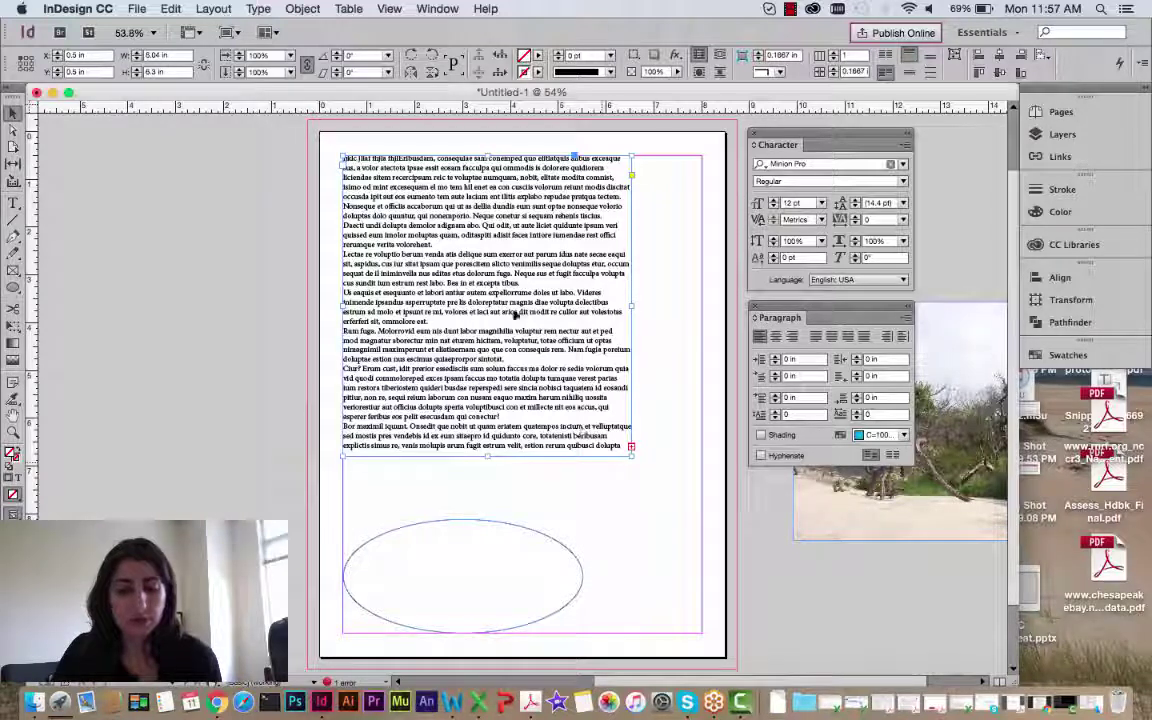
Step: With the Type tool, drag-select the placeholder text from its start through the fifth paragraph
{"action": "double_click", "coordinate": [372, 168]}
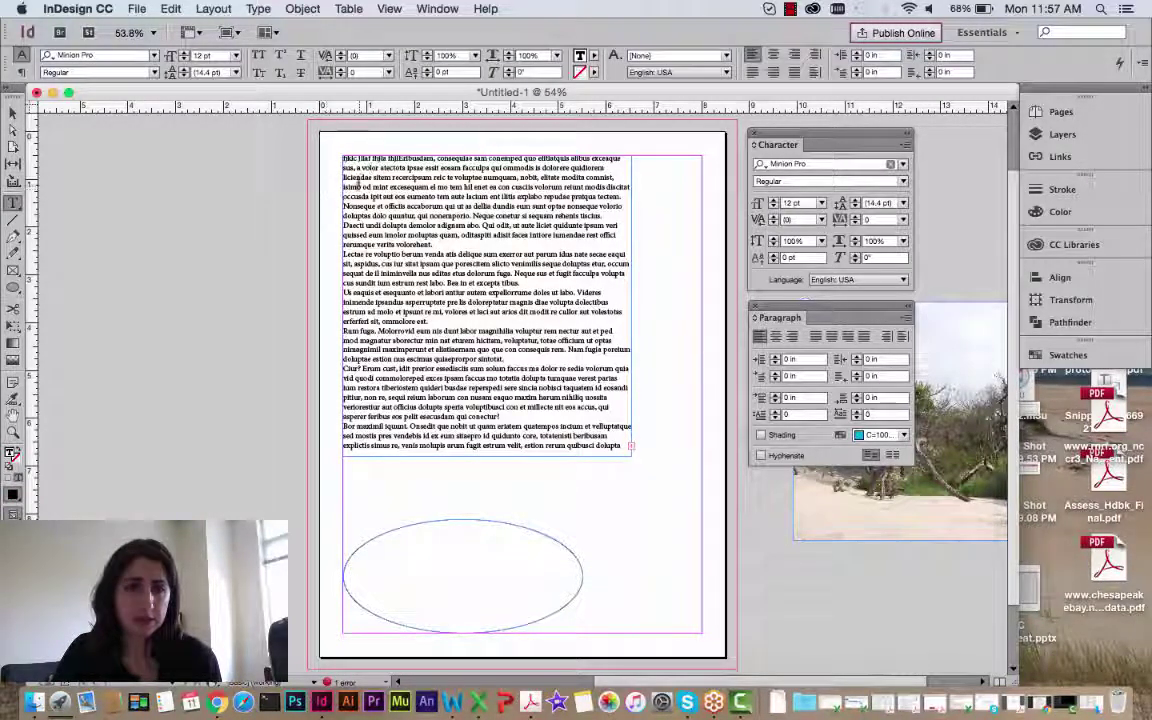
{"action": "left_click_drag", "start_coordinate": [343, 157], "coordinate": [505, 292]}
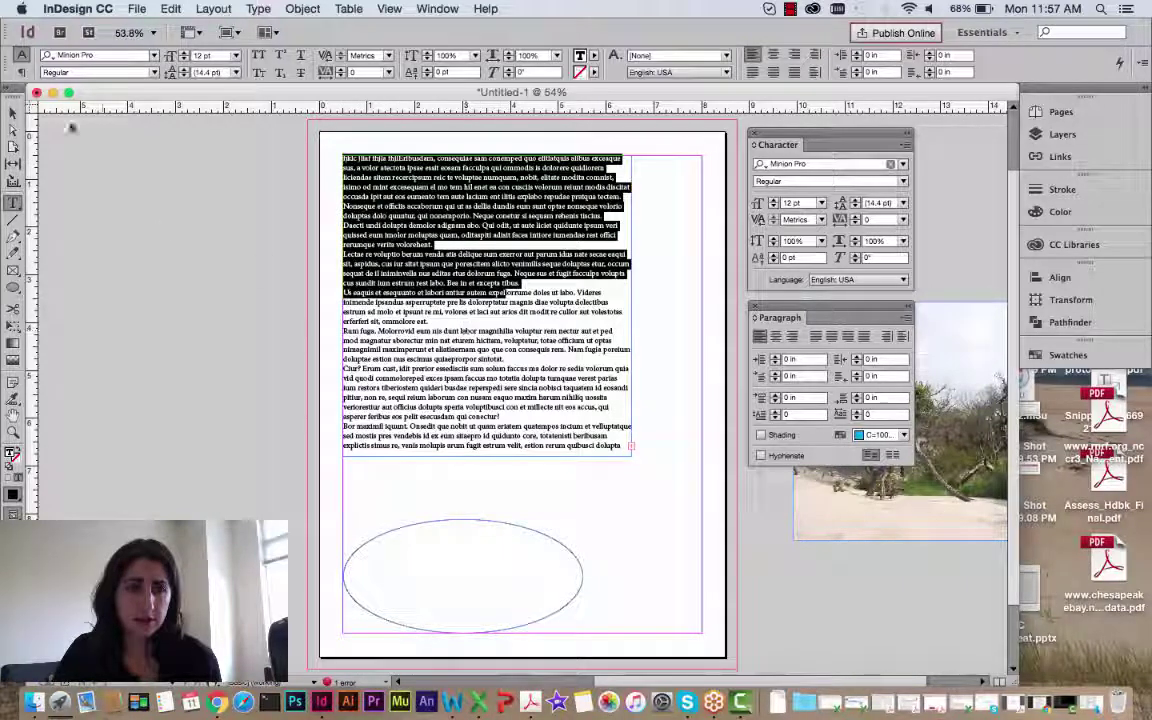
{"action": "left_click", "coordinate": [13, 112]}
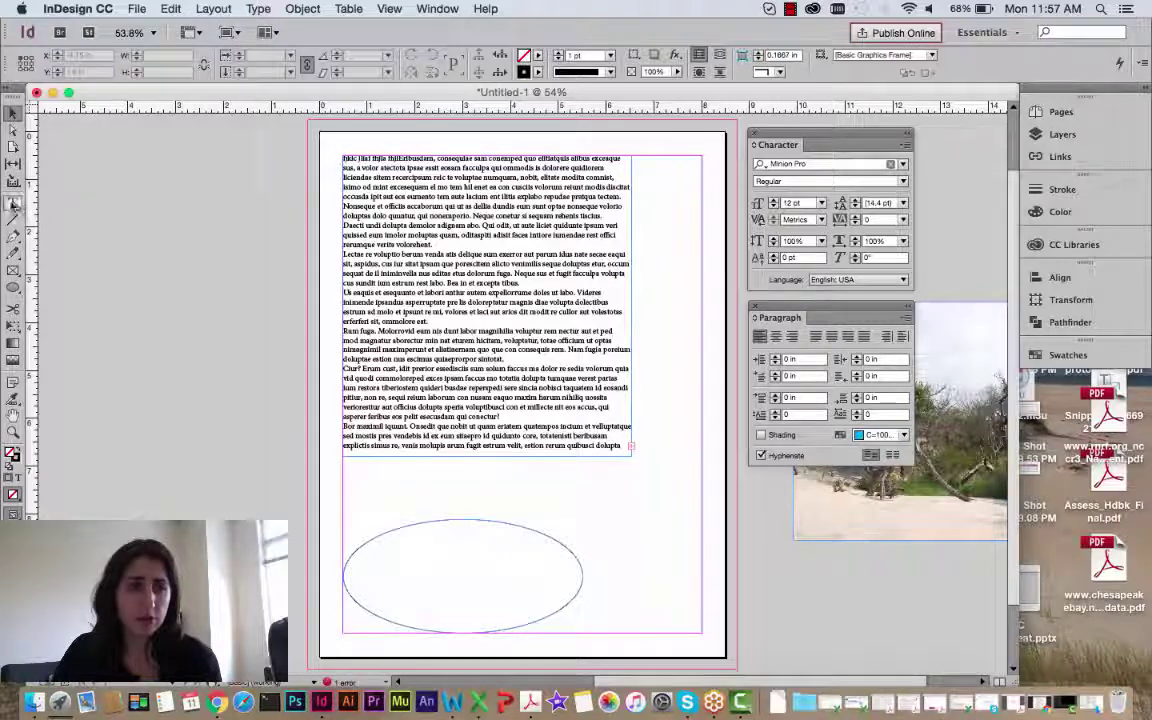
{"action": "left_click", "coordinate": [13, 201]}
{"action": "left_click_drag", "start_coordinate": [343, 157], "coordinate": [517, 360]}
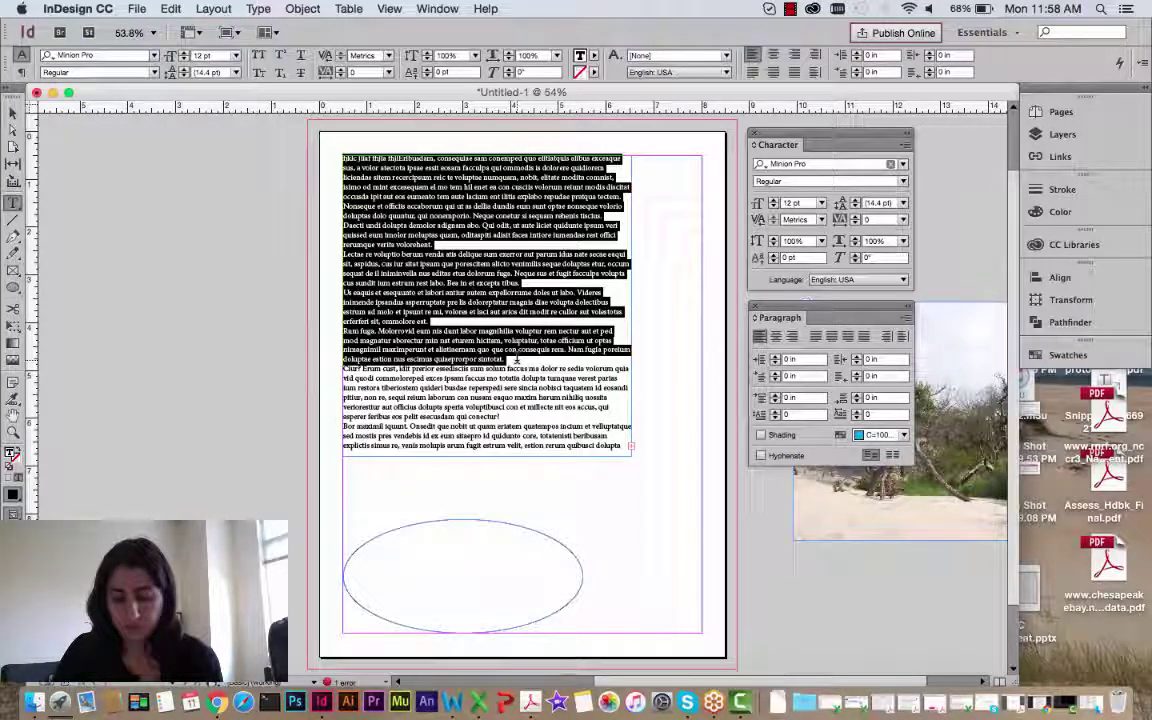
Step: Set the selected paragraphs to Calibri from the Character panel's font list, replacing Minion Pro
{"action": "left_click", "coordinate": [904, 165]}
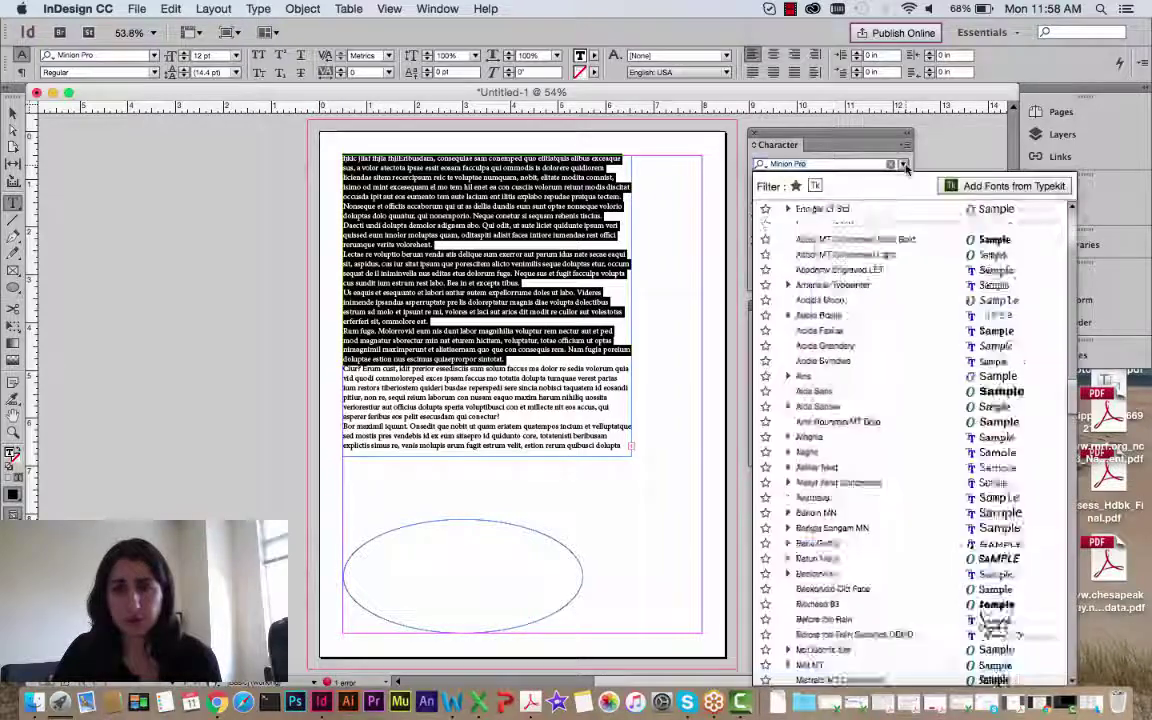
{"action": "scroll", "coordinate": [895, 245], "scroll_direction": "up", "scroll_amount": 15}
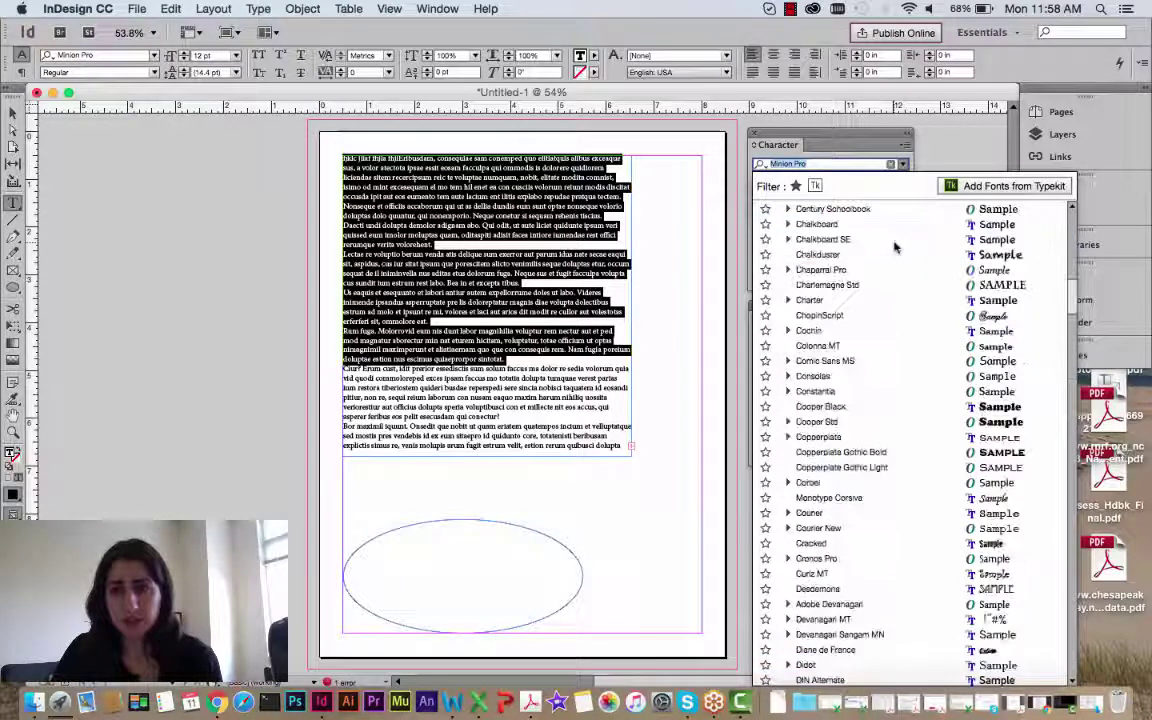
{"action": "scroll", "coordinate": [895, 245], "scroll_direction": "down", "scroll_amount": 10}
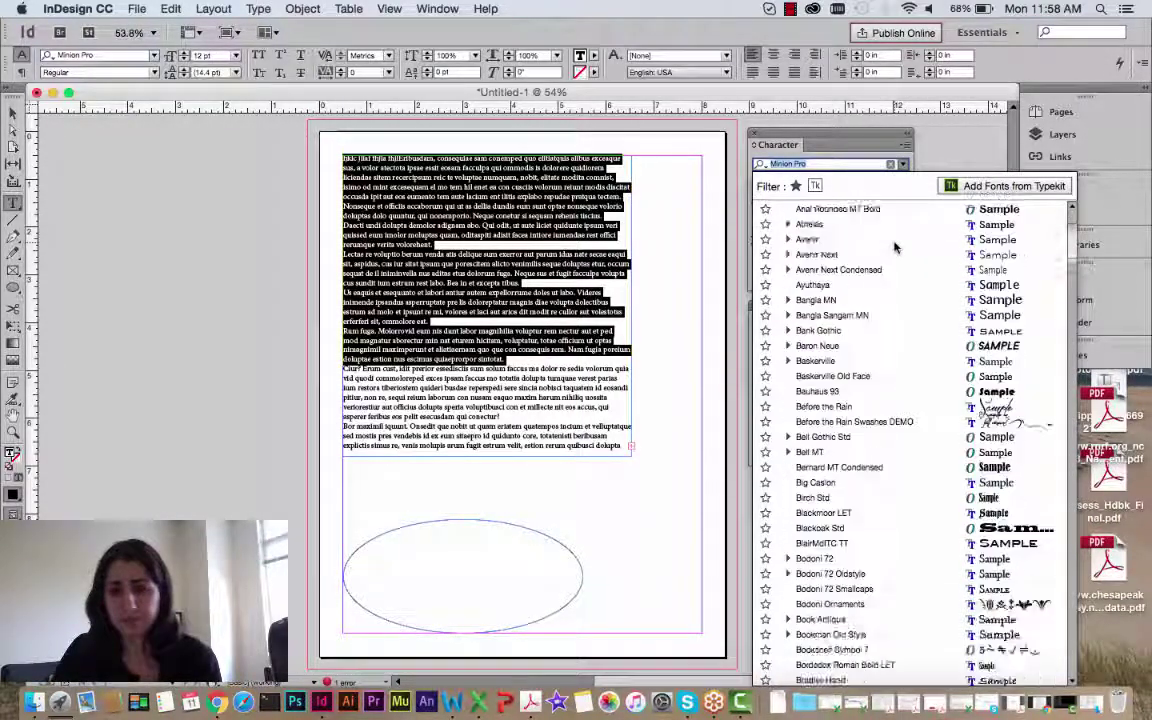
{"action": "scroll", "coordinate": [895, 245], "scroll_direction": "down", "scroll_amount": 5}
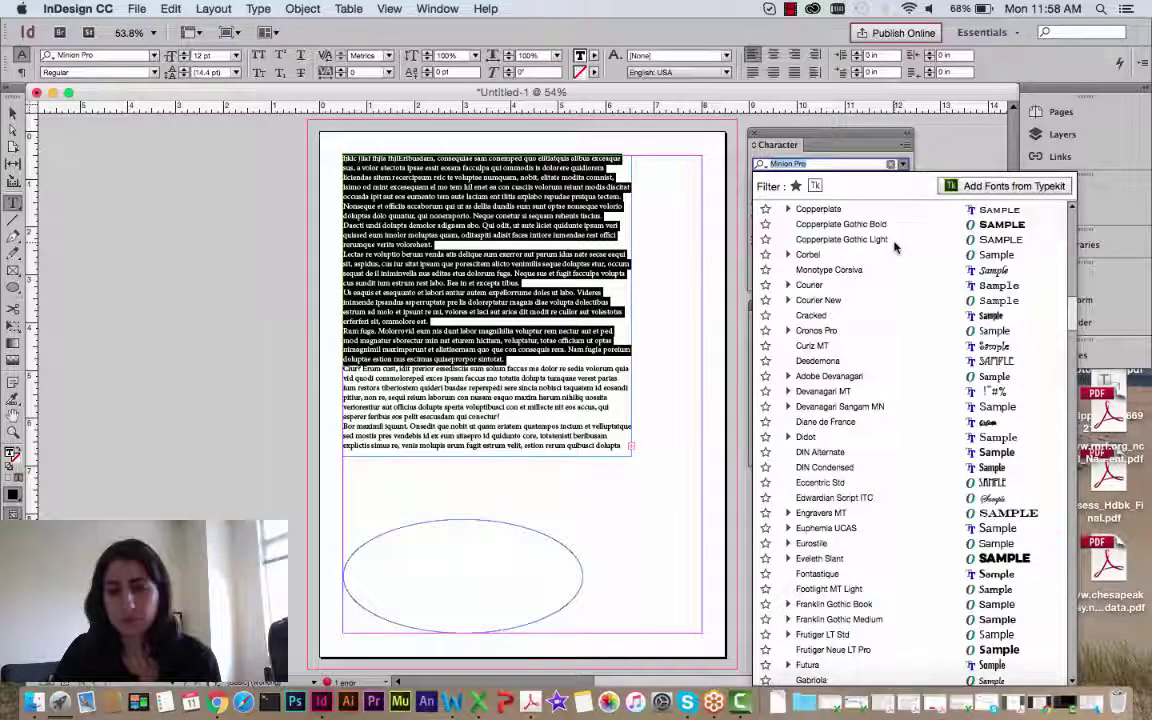
{"action": "scroll", "coordinate": [895, 245], "scroll_direction": "up", "scroll_amount": 10}
{"action": "scroll", "coordinate": [870, 305], "scroll_direction": "down", "scroll_amount": 5}
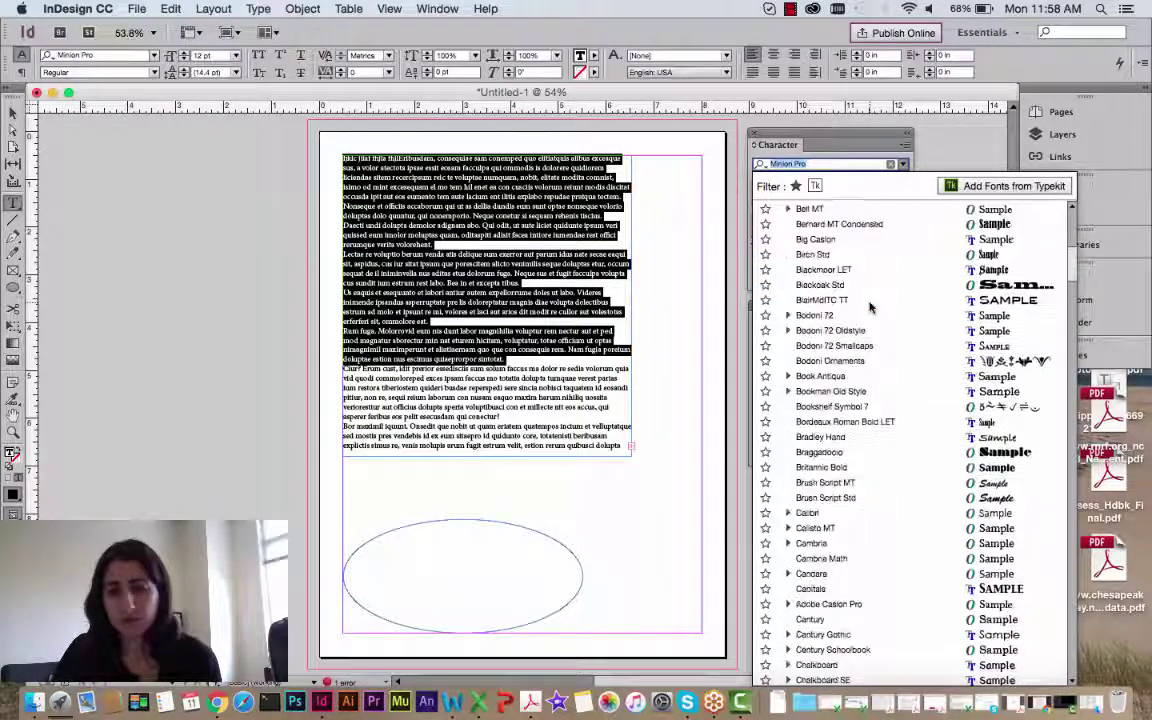
{"action": "scroll", "coordinate": [870, 307], "scroll_direction": "down", "scroll_amount": 7}
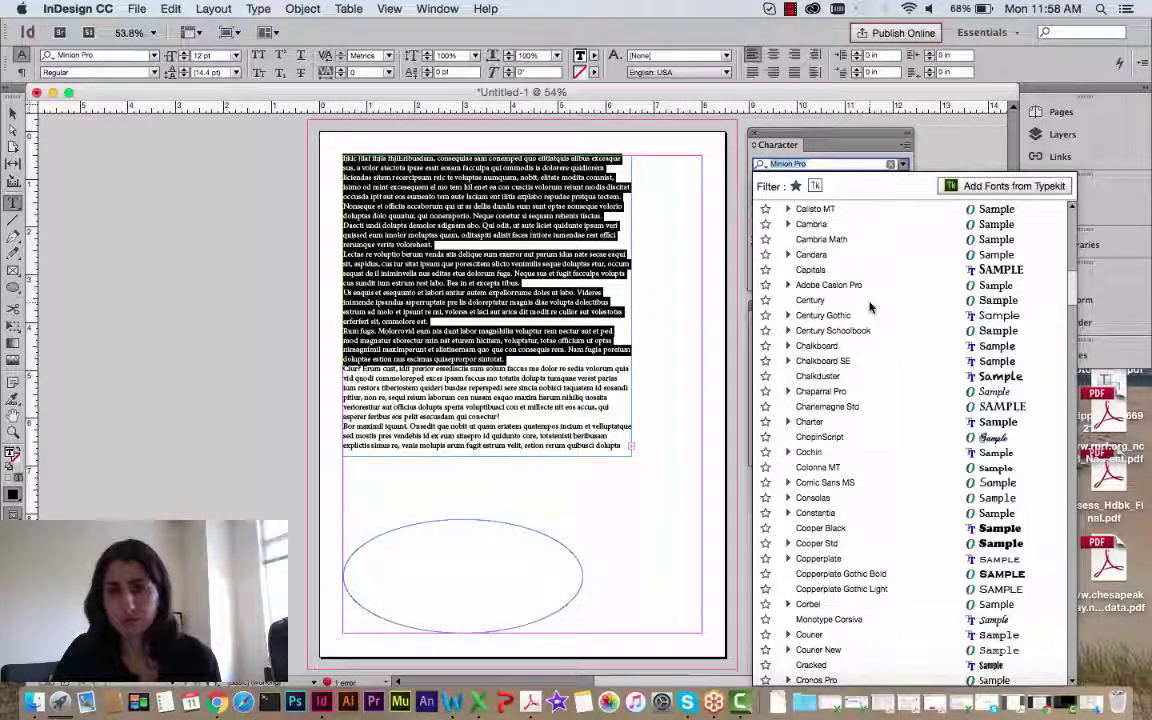
{"action": "scroll", "coordinate": [871, 345], "scroll_direction": "up", "scroll_amount": 3}
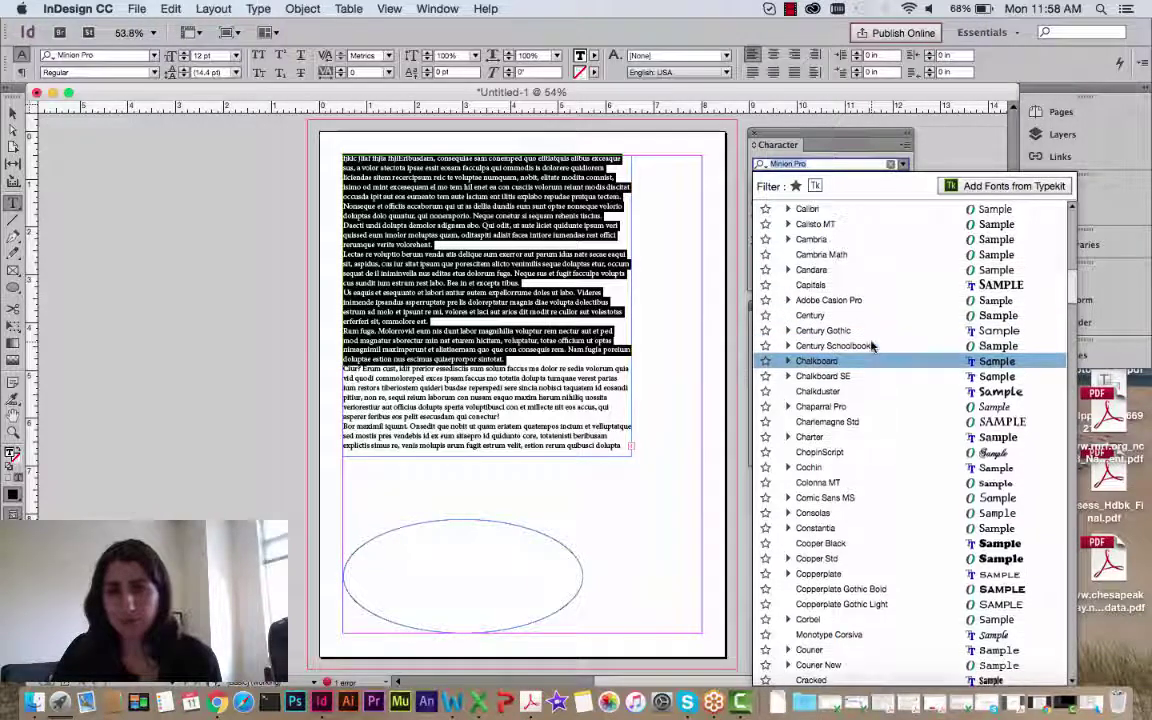
{"action": "left_click", "coordinate": [812, 240]}
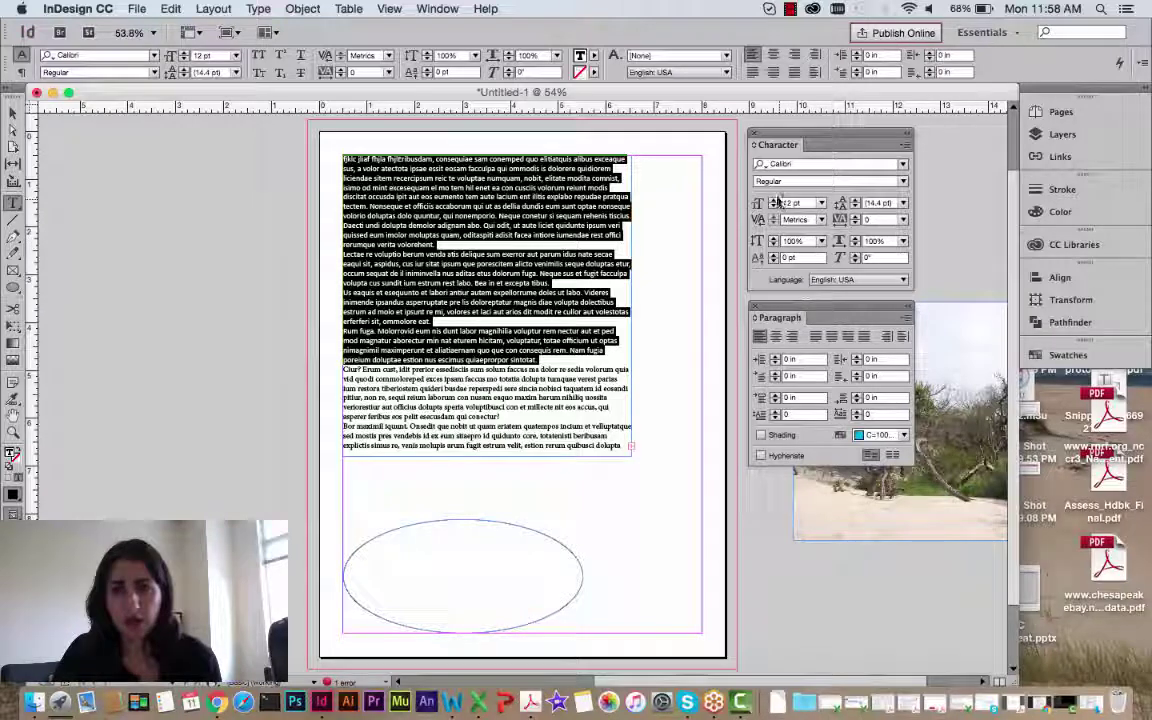
Step: Raise the font size of the selected text to 15 pt with Auto leading
{"action": "left_click", "coordinate": [773, 200]}
{"action": "left_click", "coordinate": [773, 200]}
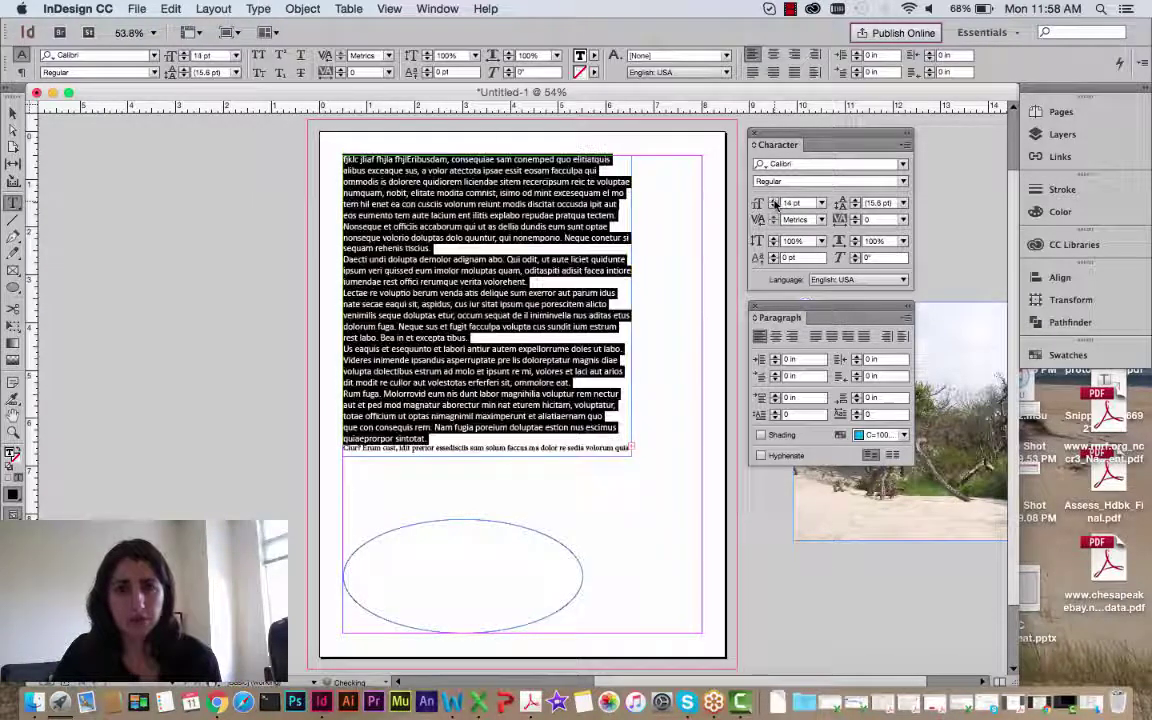
{"action": "left_click", "coordinate": [774, 201]}
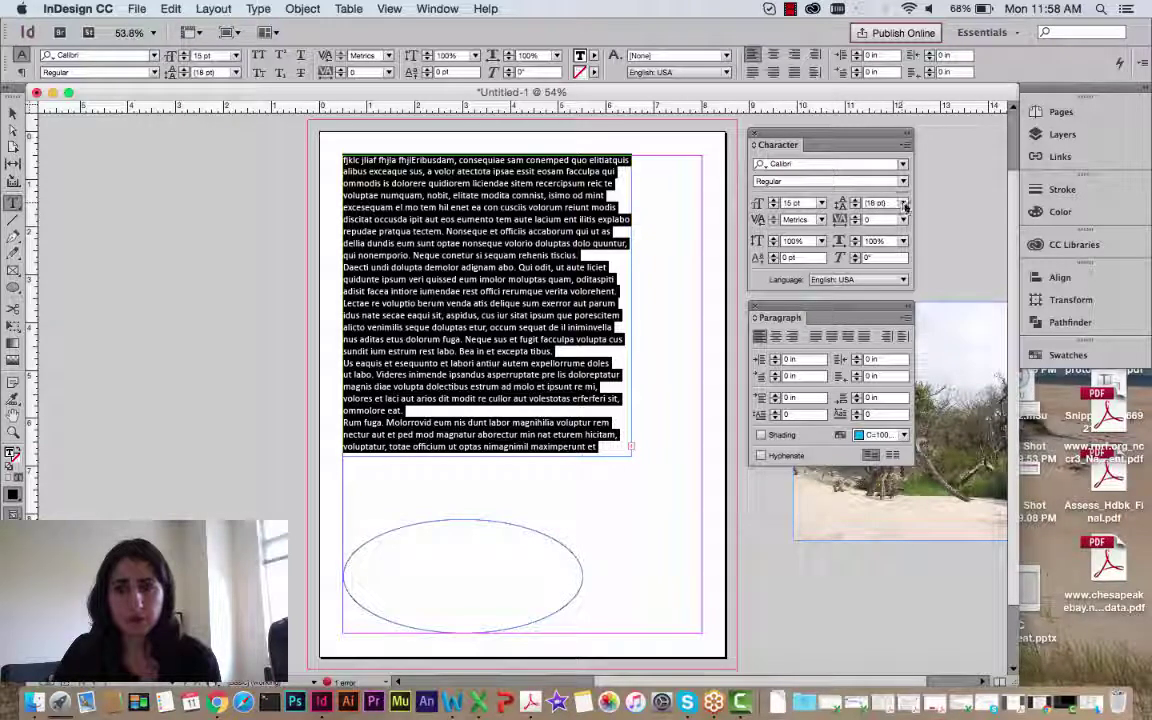
{"action": "left_click", "coordinate": [902, 203]}
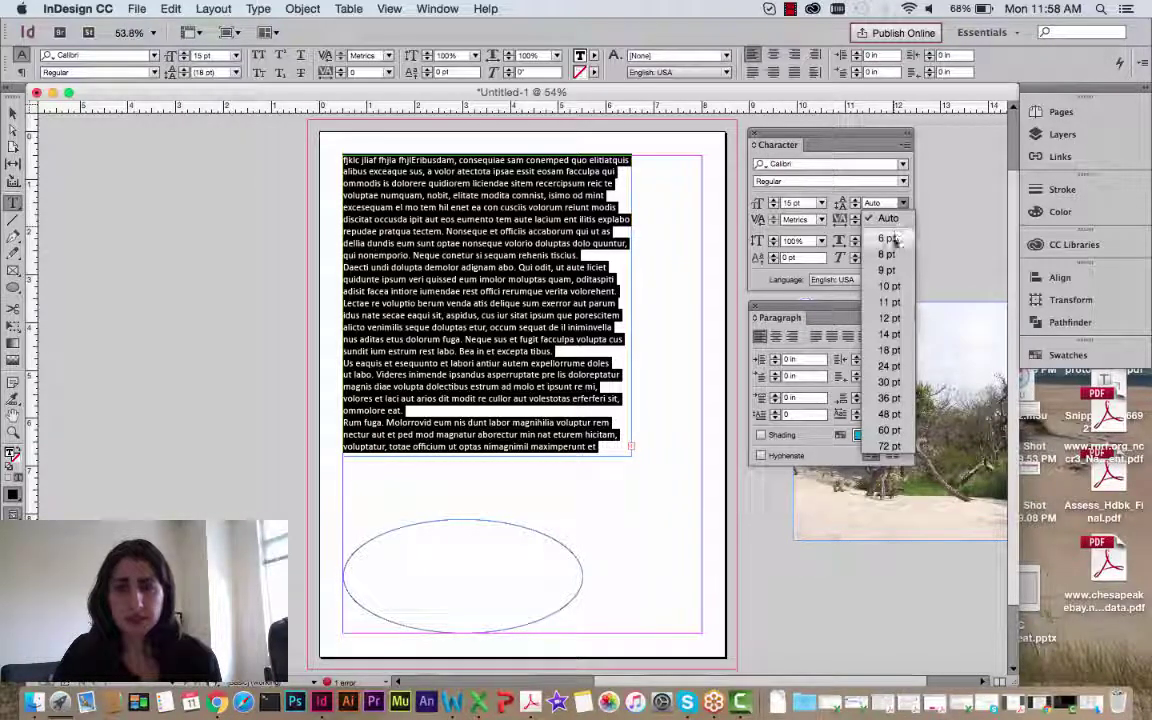
{"action": "left_click", "coordinate": [887, 218]}
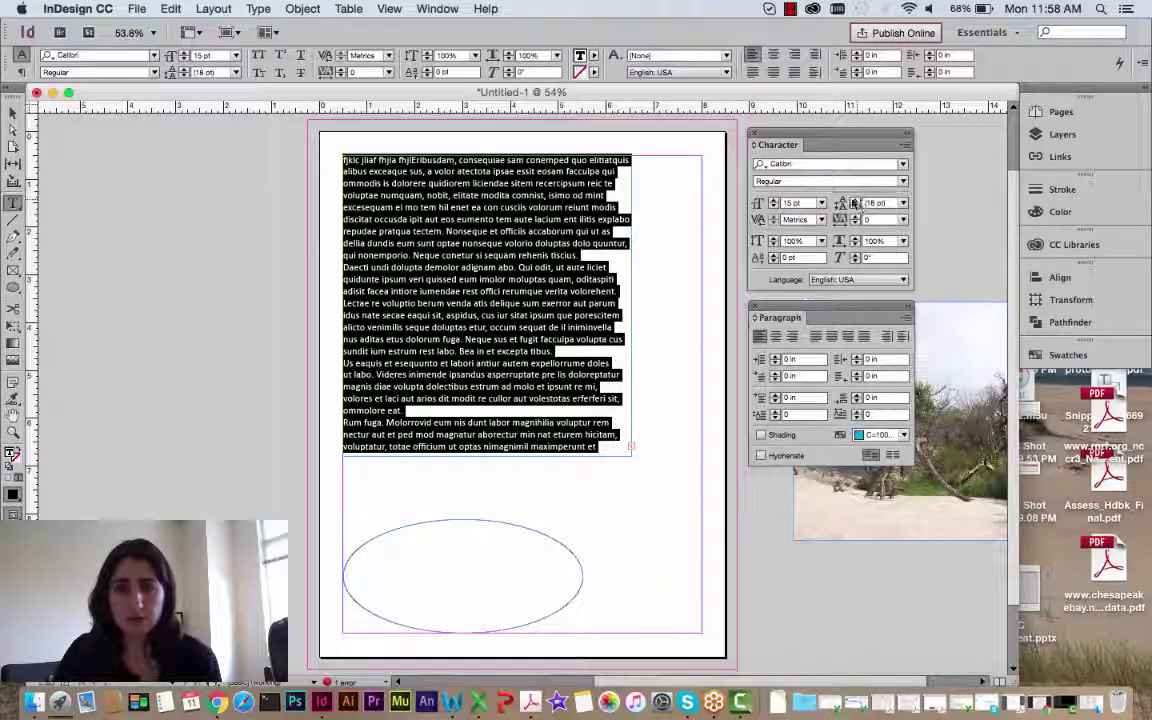
Step: Try leading down to 13 pt, reset leading to Auto, and raise the font size to 16 pt
{"action": "left_click", "coordinate": [854, 201]}
{"action": "left_click", "coordinate": [854, 201]}
{"action": "left_click", "coordinate": [854, 201]}
{"action": "left_click", "coordinate": [855, 206]}
{"action": "left_click", "coordinate": [855, 206]}
{"action": "left_click", "coordinate": [855, 206]}
{"action": "left_click", "coordinate": [855, 206]}
{"action": "left_click", "coordinate": [855, 206]}
{"action": "left_click", "coordinate": [855, 206]}
{"action": "left_click", "coordinate": [855, 206]}
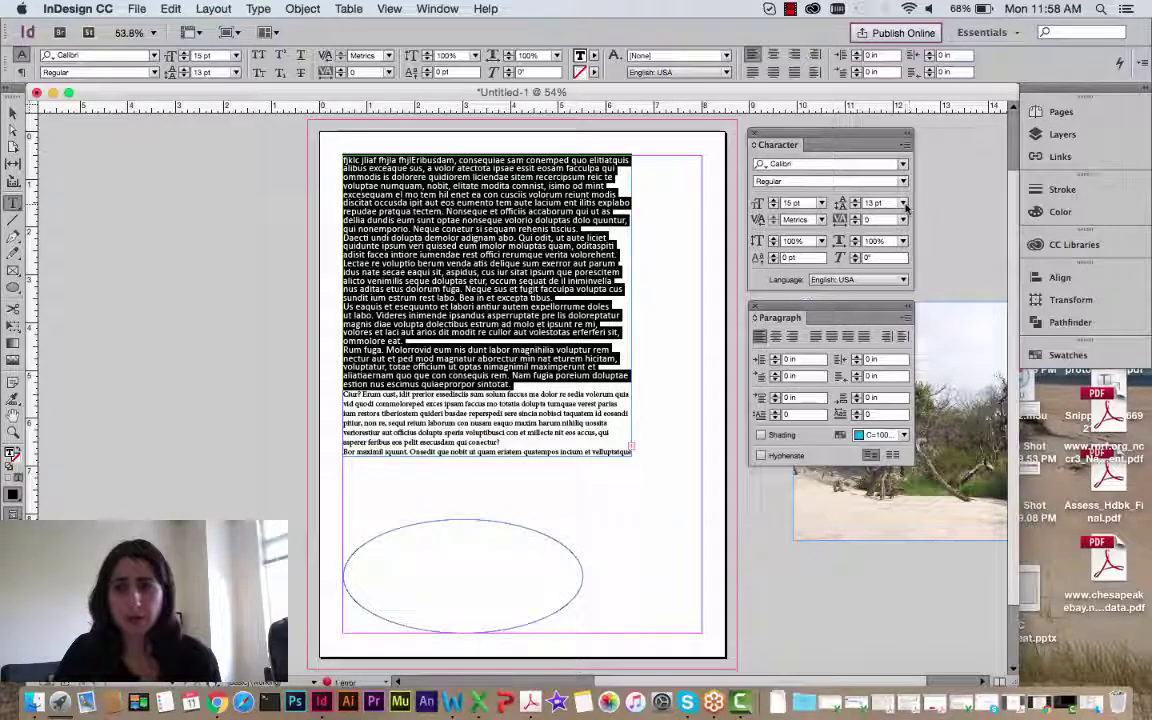
{"action": "left_click", "coordinate": [903, 203]}
{"action": "left_click", "coordinate": [903, 219]}
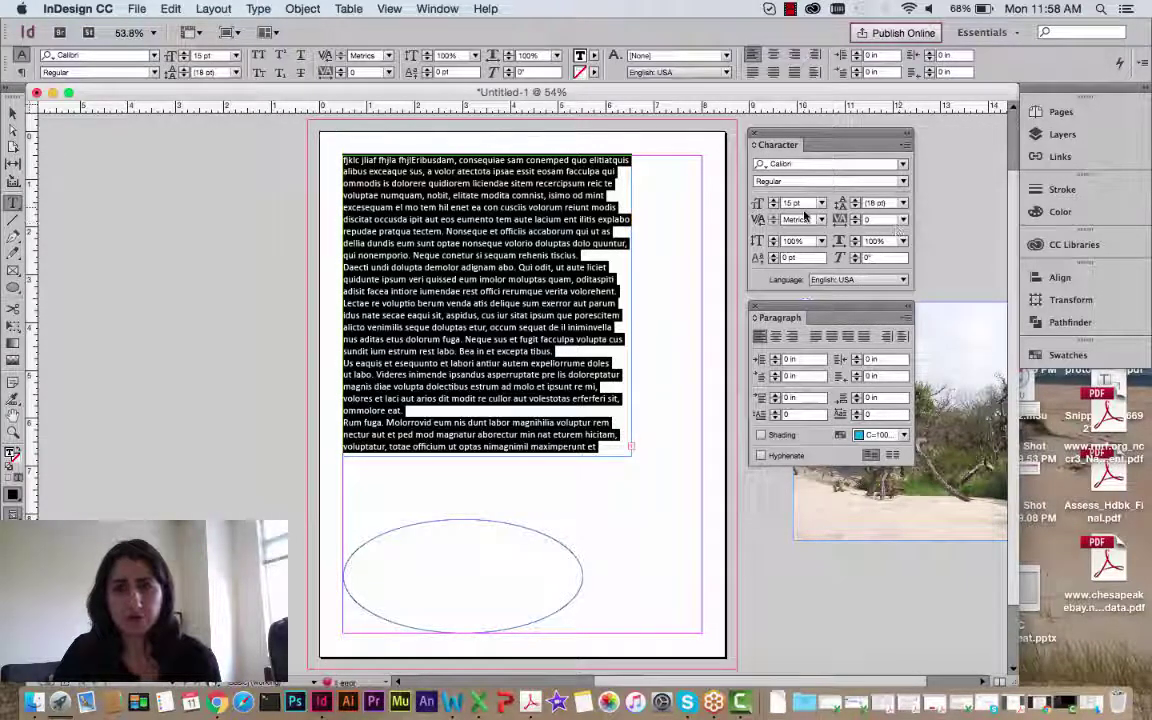
{"action": "left_click", "coordinate": [773, 199]}
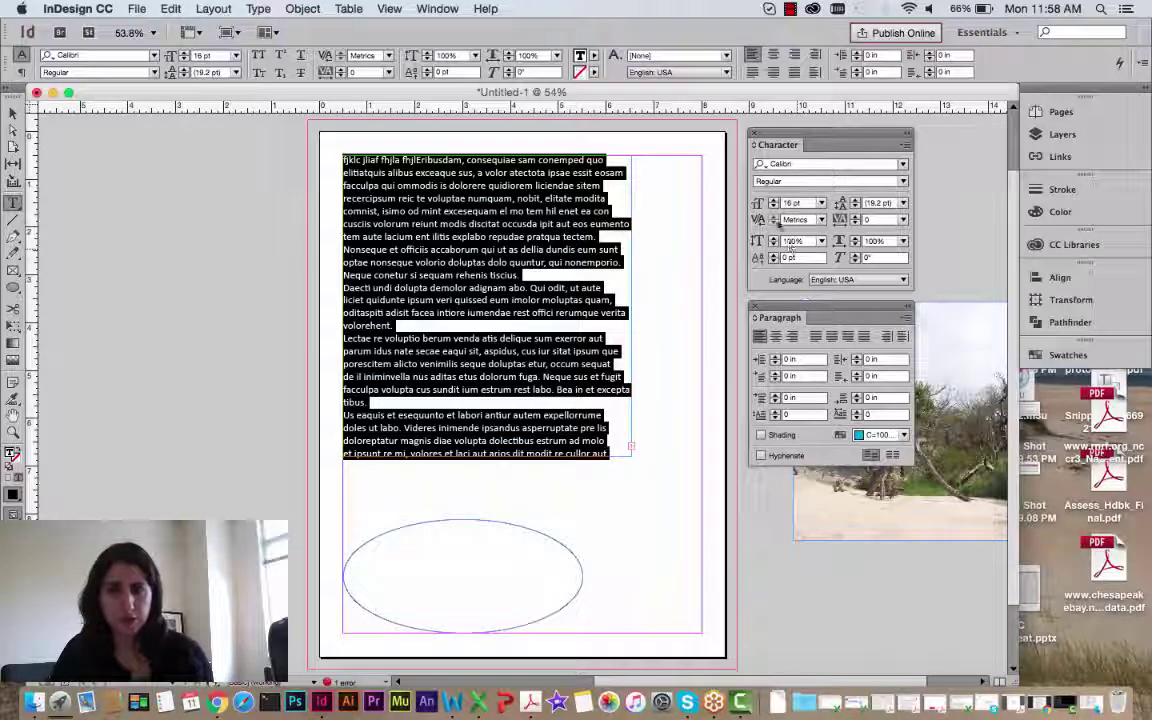
Step: Set kerning to 0 for the Daecti paragraph and reselect the whole paragraph
{"action": "left_click", "coordinate": [556, 224]}
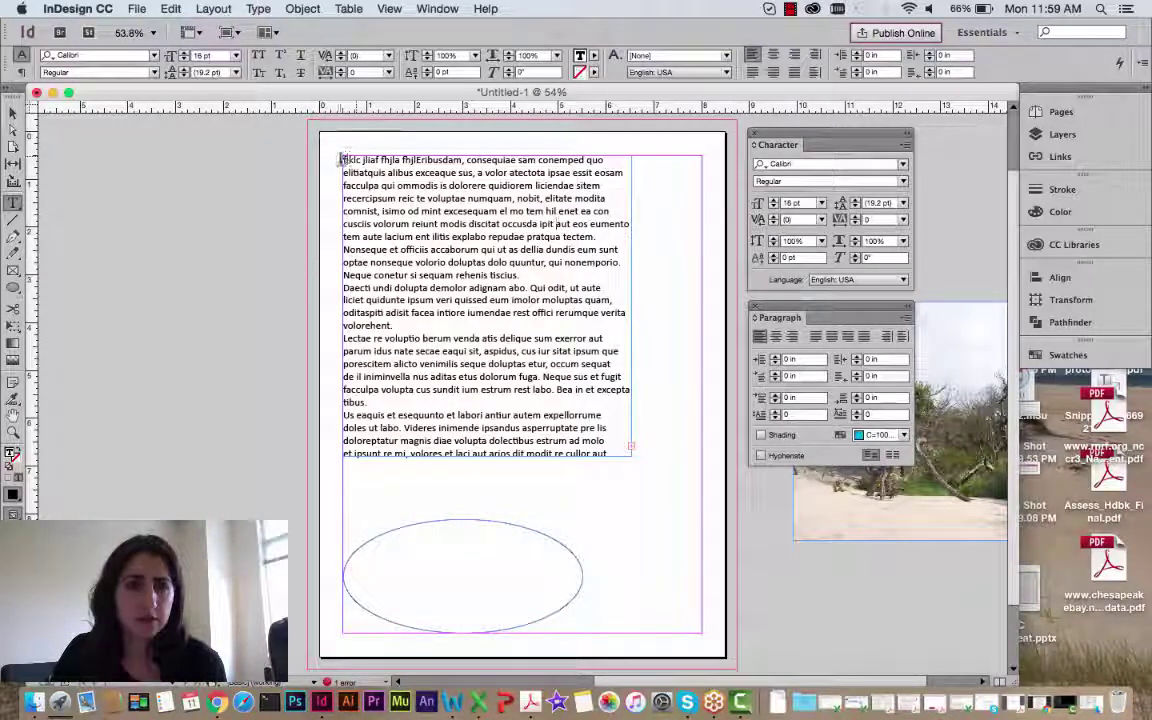
{"action": "left_click_drag", "start_coordinate": [341, 159], "coordinate": [537, 211]}
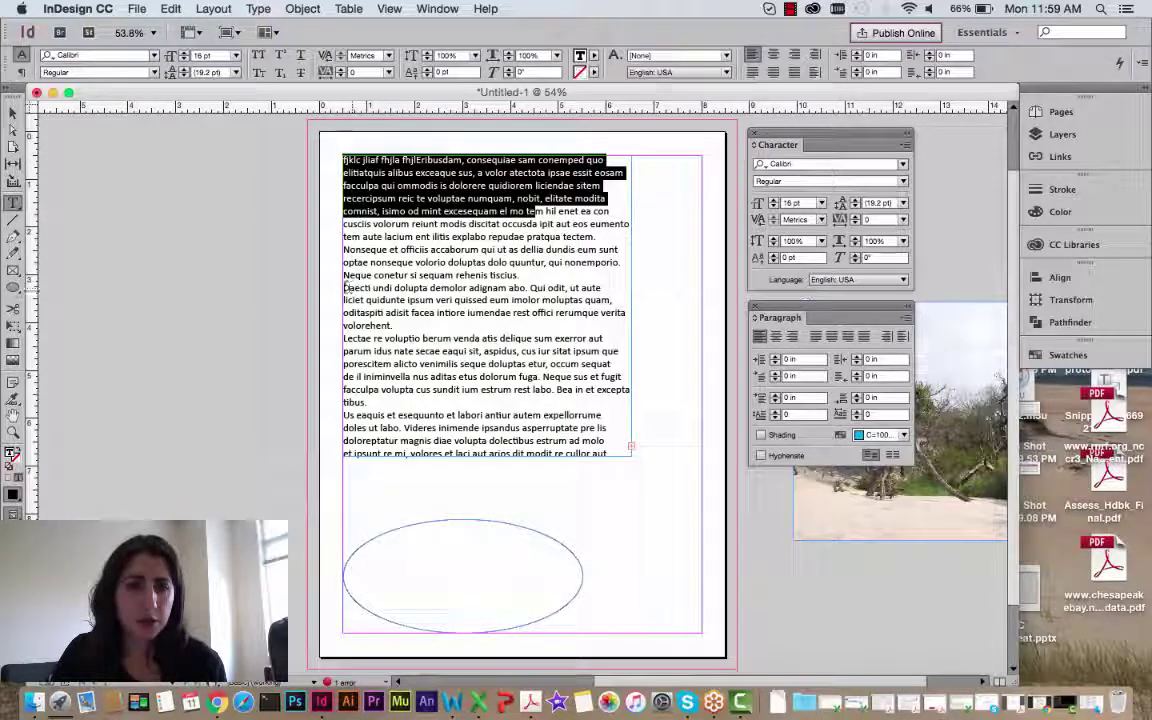
{"action": "left_click_drag", "start_coordinate": [344, 287], "coordinate": [394, 325]}
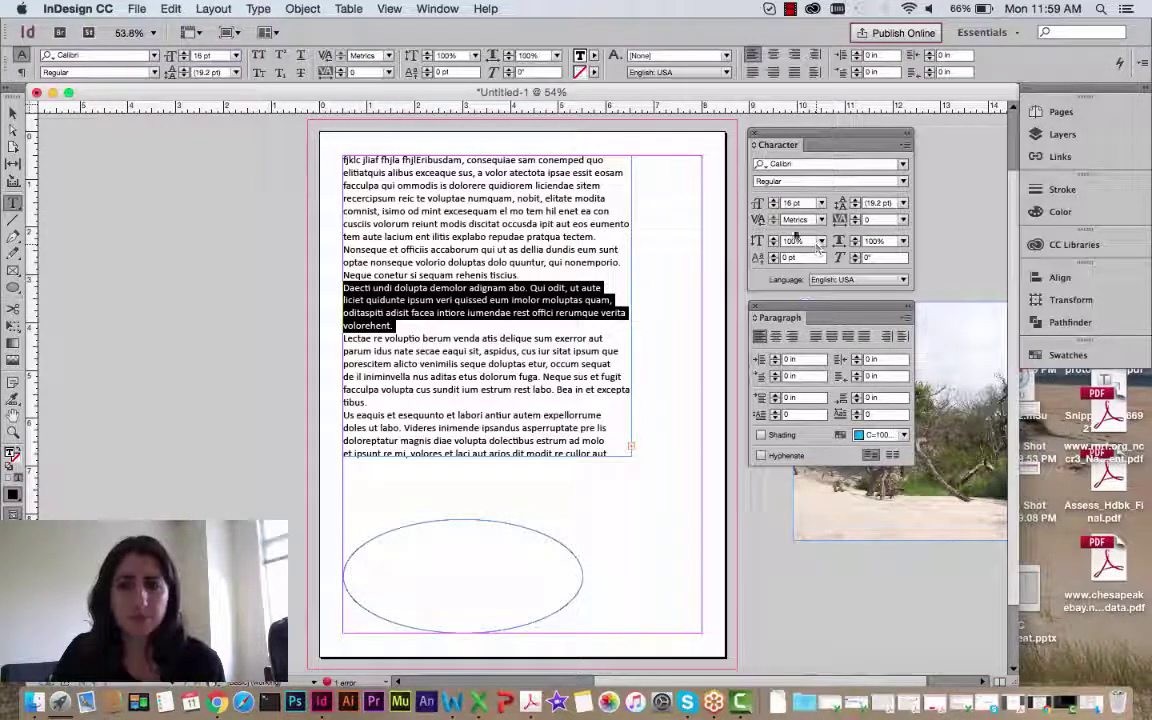
{"action": "left_click", "coordinate": [821, 219]}
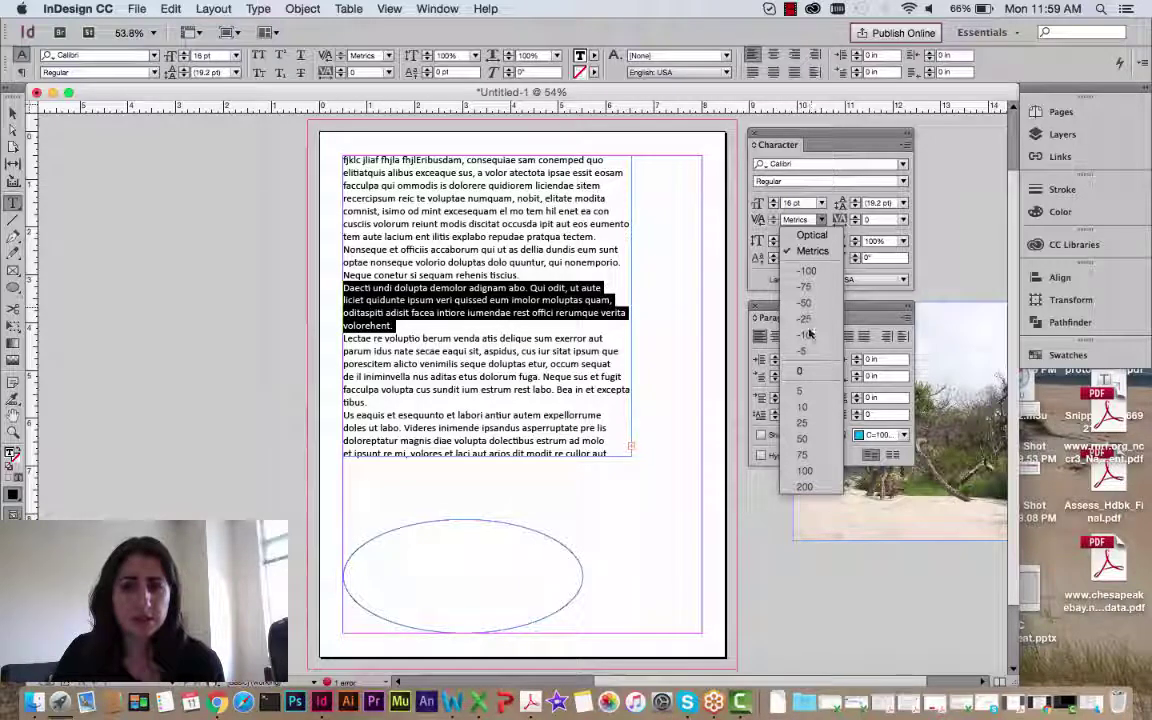
{"action": "left_click", "coordinate": [803, 370]}
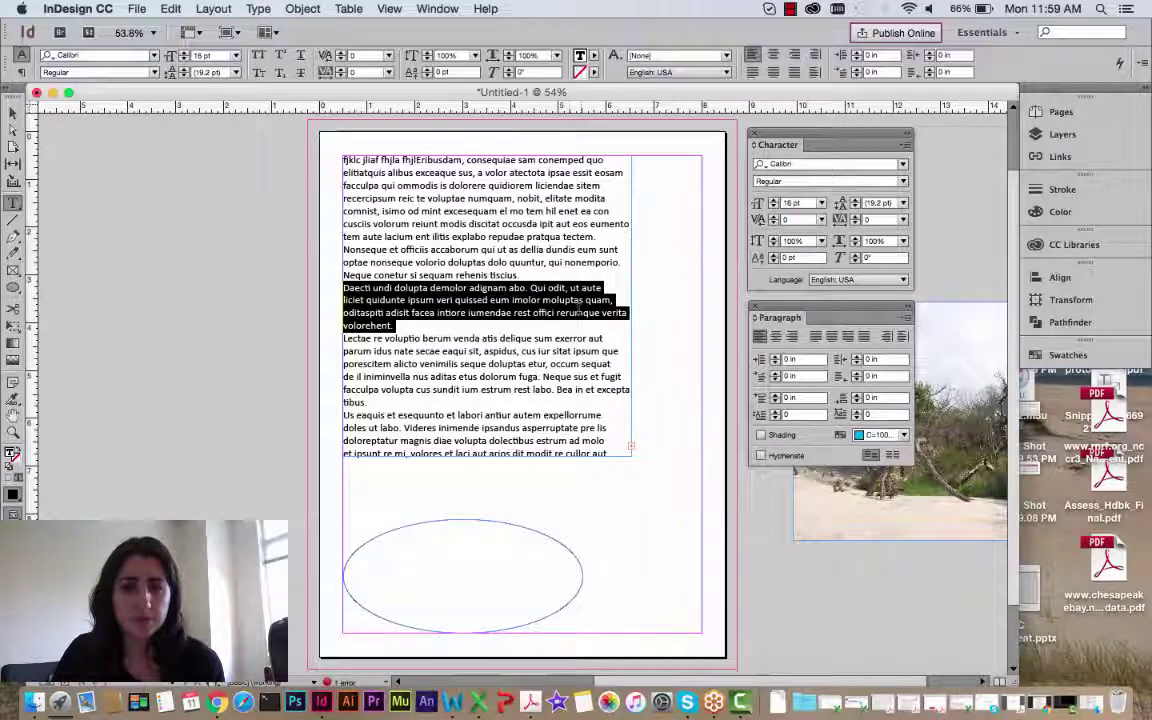
{"action": "left_click", "coordinate": [394, 326]}
{"action": "left_click_drag", "start_coordinate": [394, 326], "coordinate": [329, 320]}
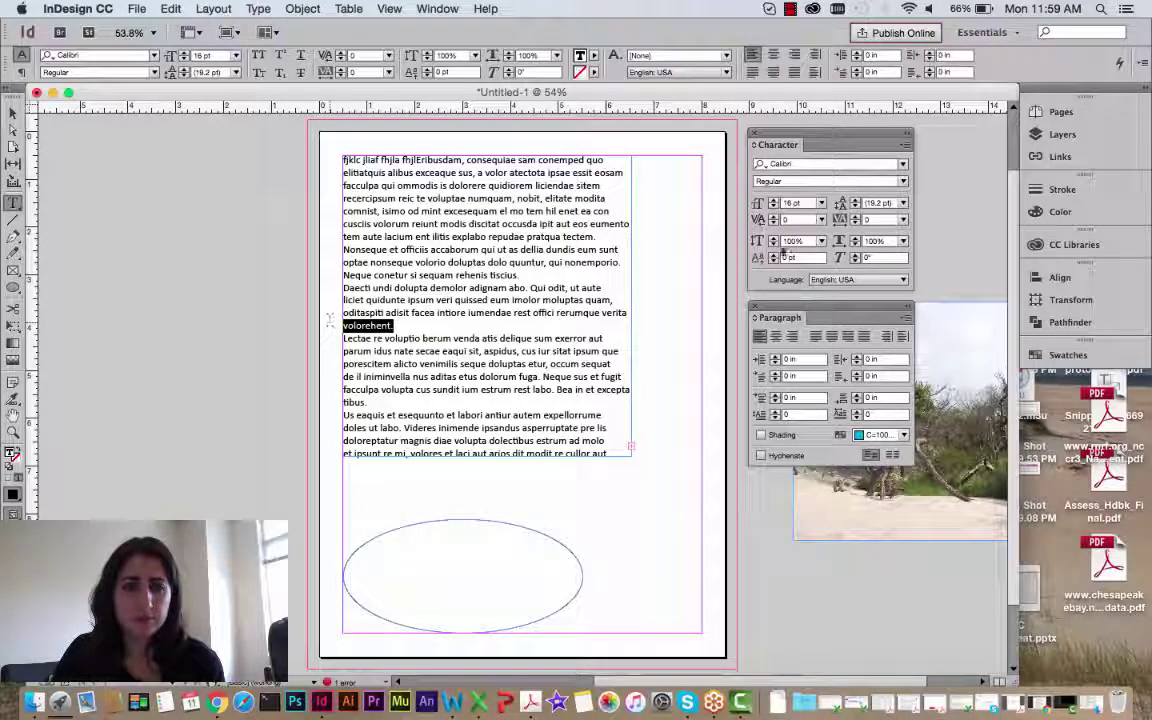
{"action": "left_click", "coordinate": [821, 219]}
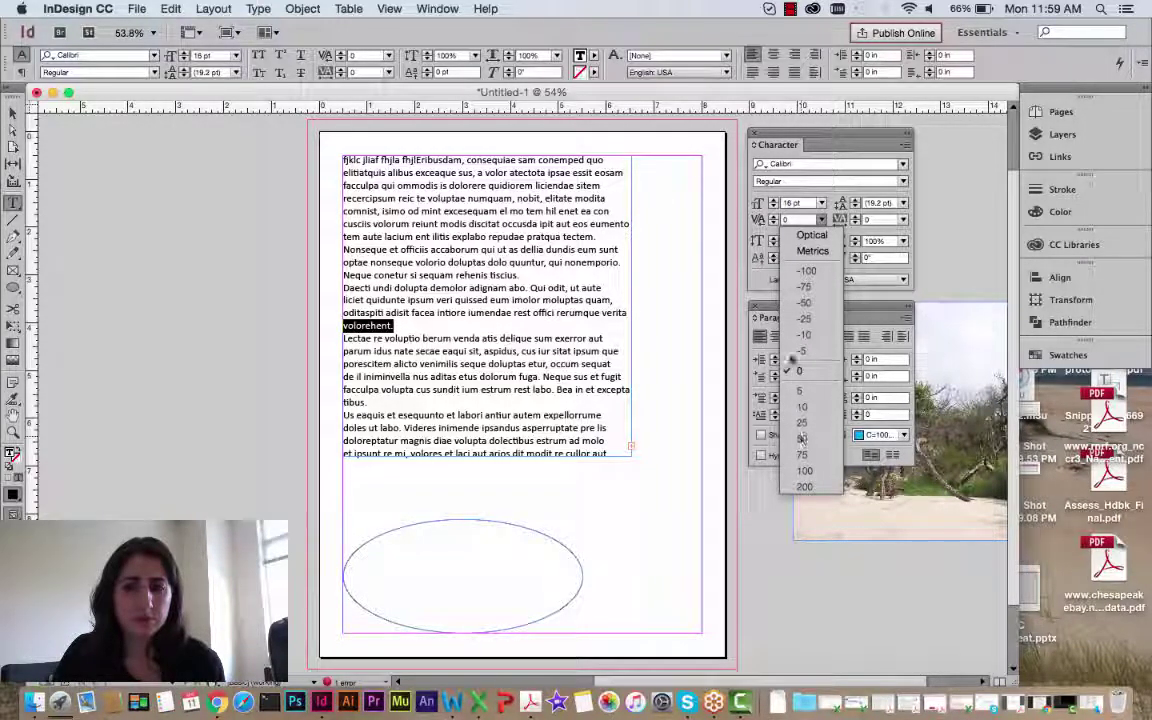
{"action": "left_click", "coordinate": [785, 218]}
{"action": "left_click", "coordinate": [394, 326]}
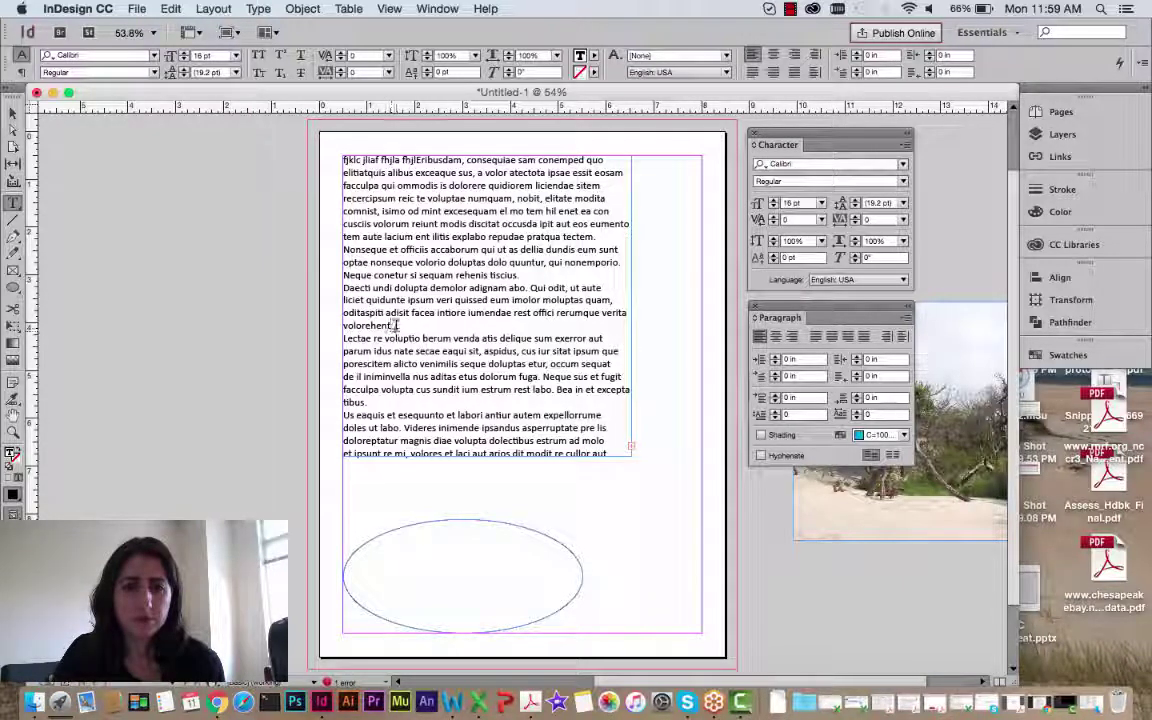
{"action": "left_click_drag", "start_coordinate": [374, 322], "coordinate": [340, 287]}
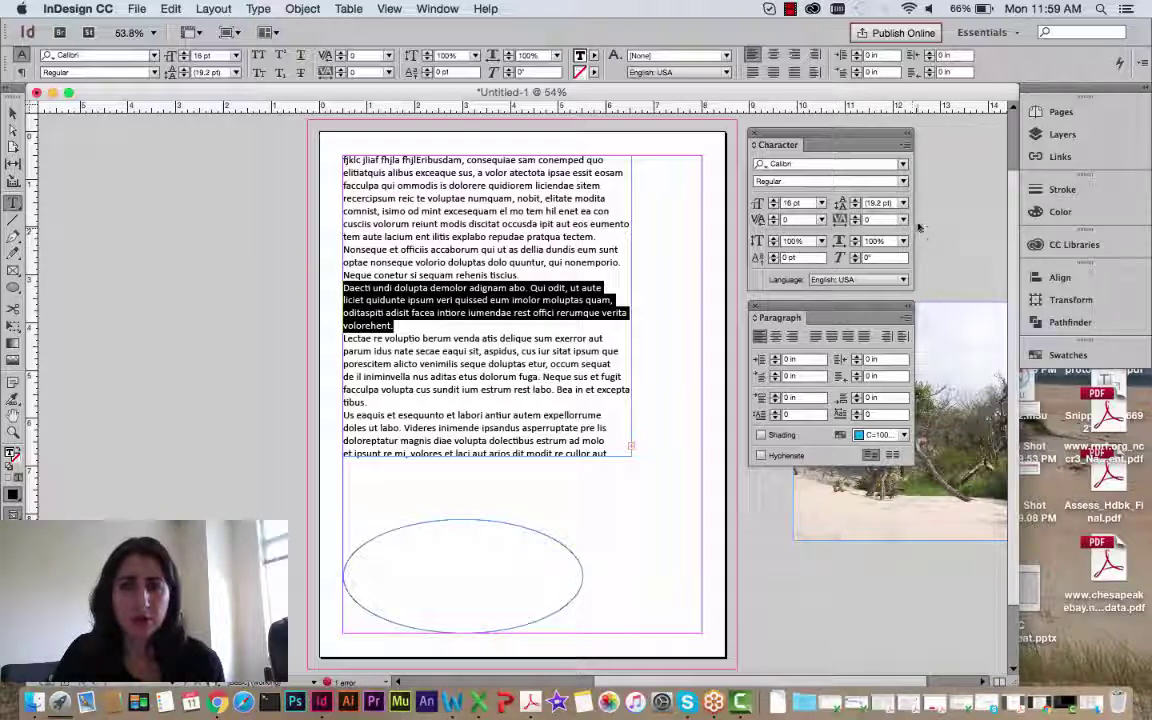
Step: Tighten the Daecti paragraph's tracking to -50, then further to -75
{"action": "left_click", "coordinate": [903, 219]}
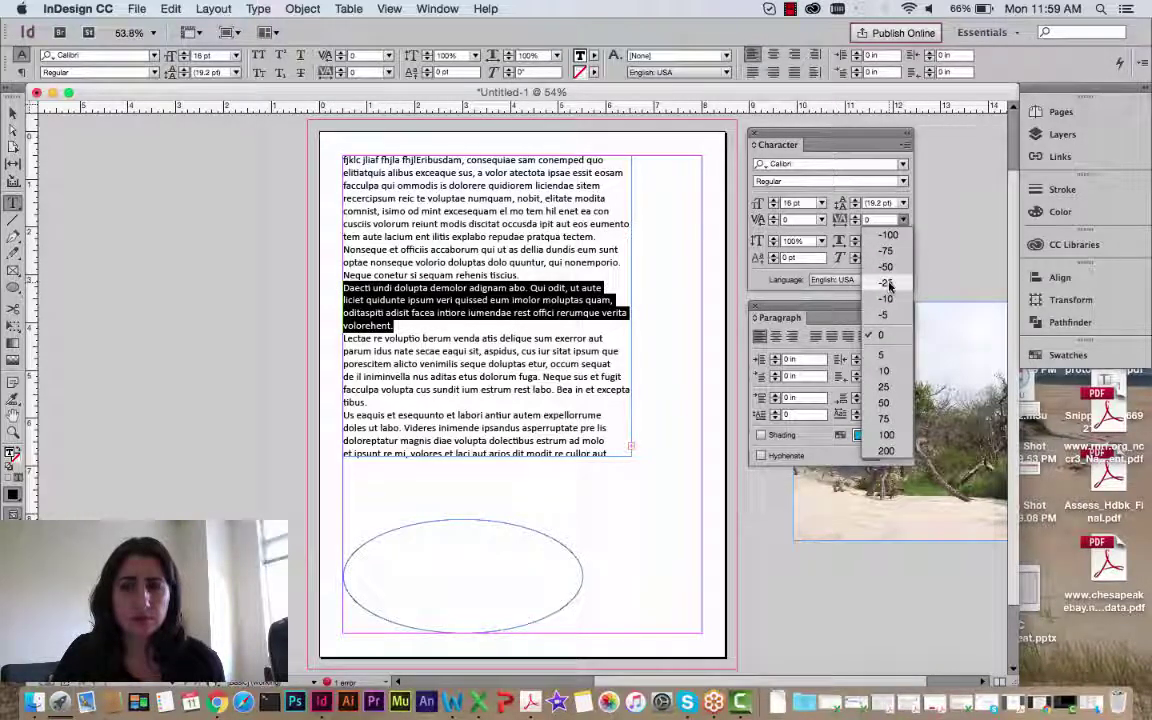
{"action": "left_click", "coordinate": [887, 266]}
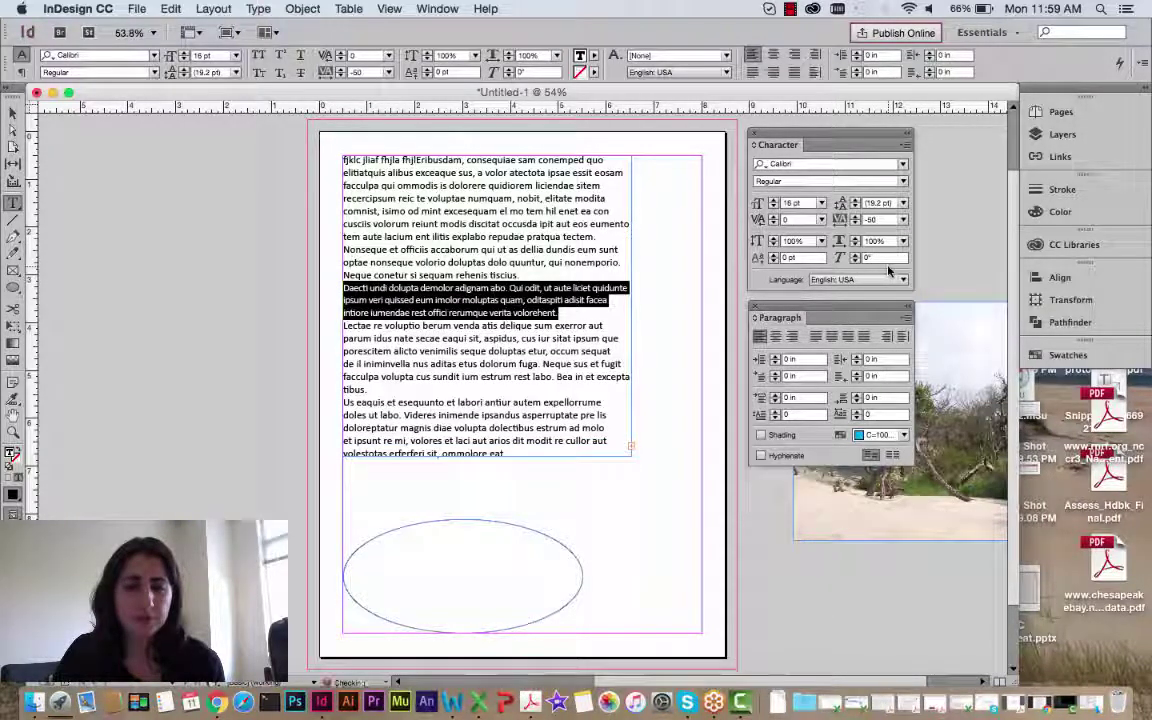
{"action": "left_click", "coordinate": [558, 312]}
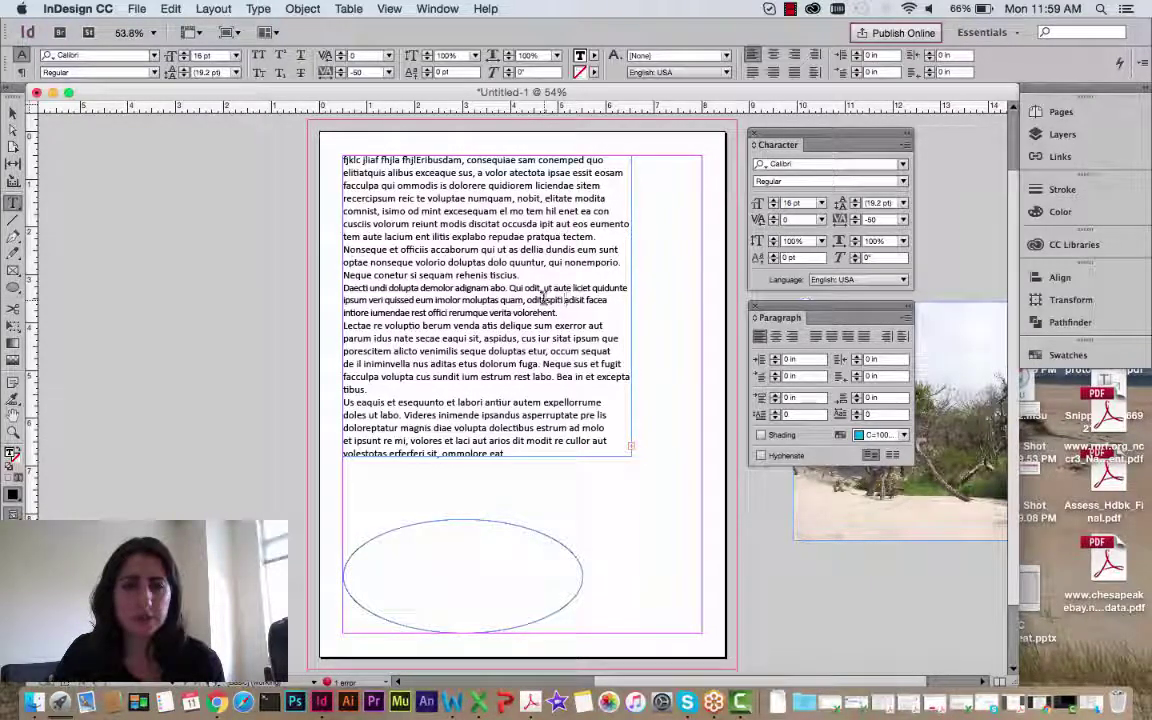
{"action": "left_click_drag", "start_coordinate": [557, 312], "coordinate": [343, 288]}
{"action": "left_click", "coordinate": [903, 219]}
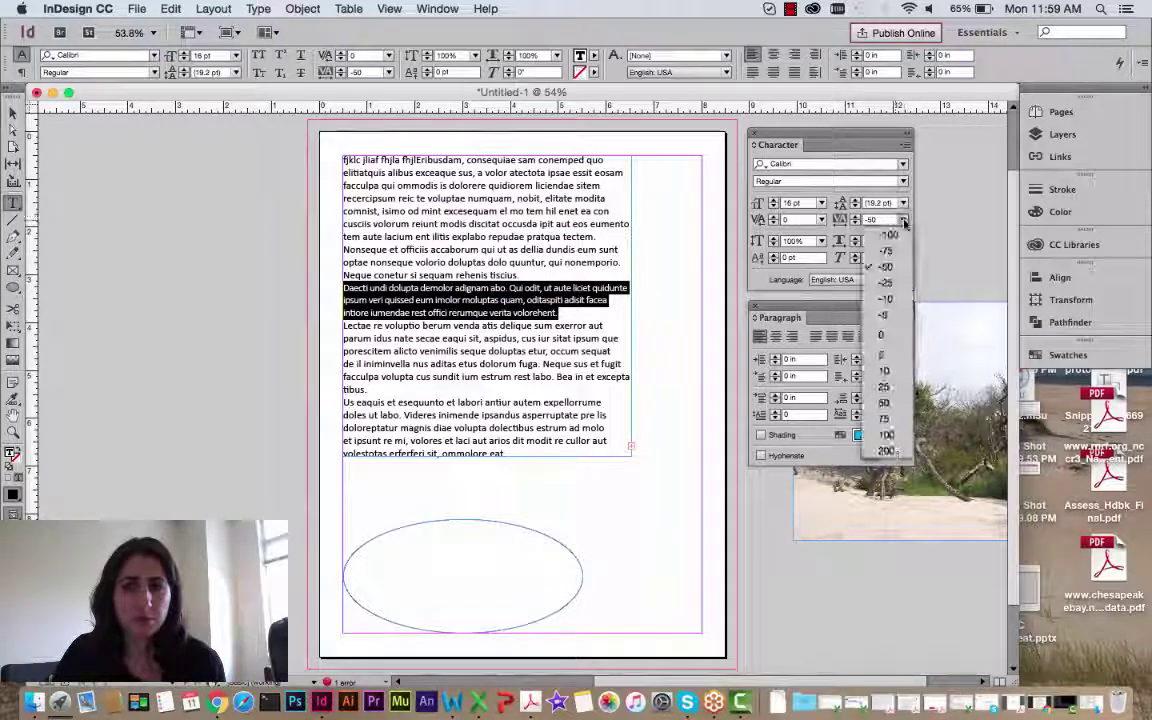
{"action": "left_click", "coordinate": [886, 251]}
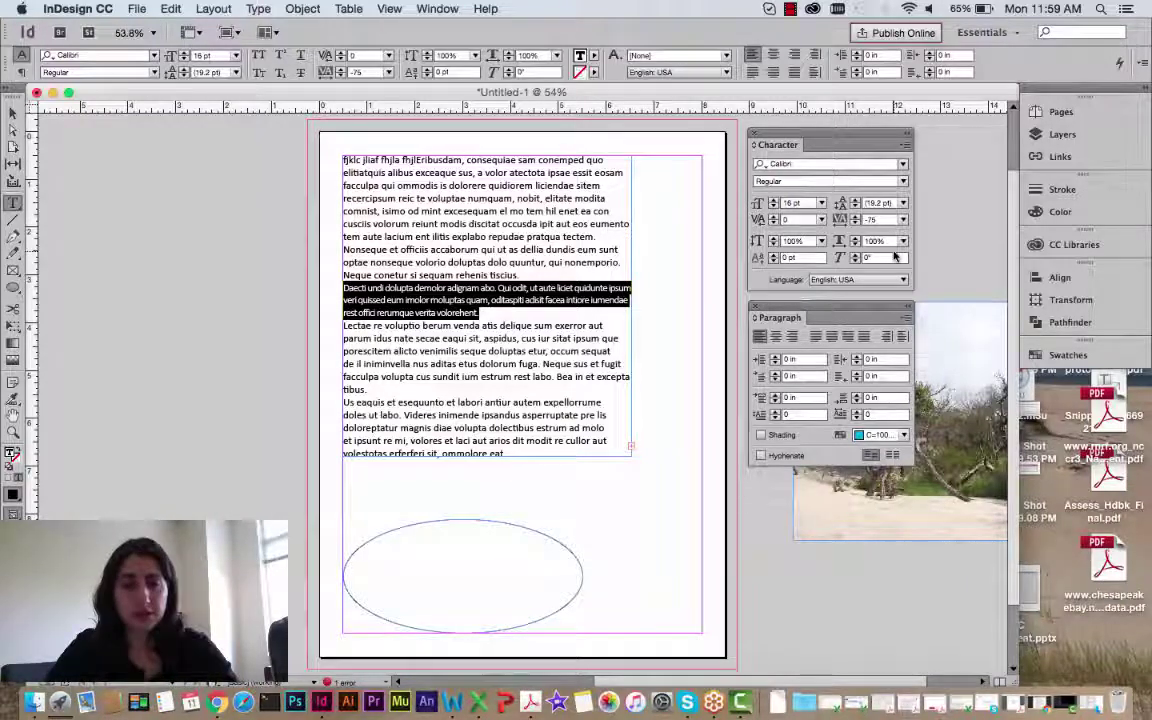
Step: Zoom in on the text frame and reselect the condensed Daecti paragraph
{"action": "key", "text": "super+equal"}
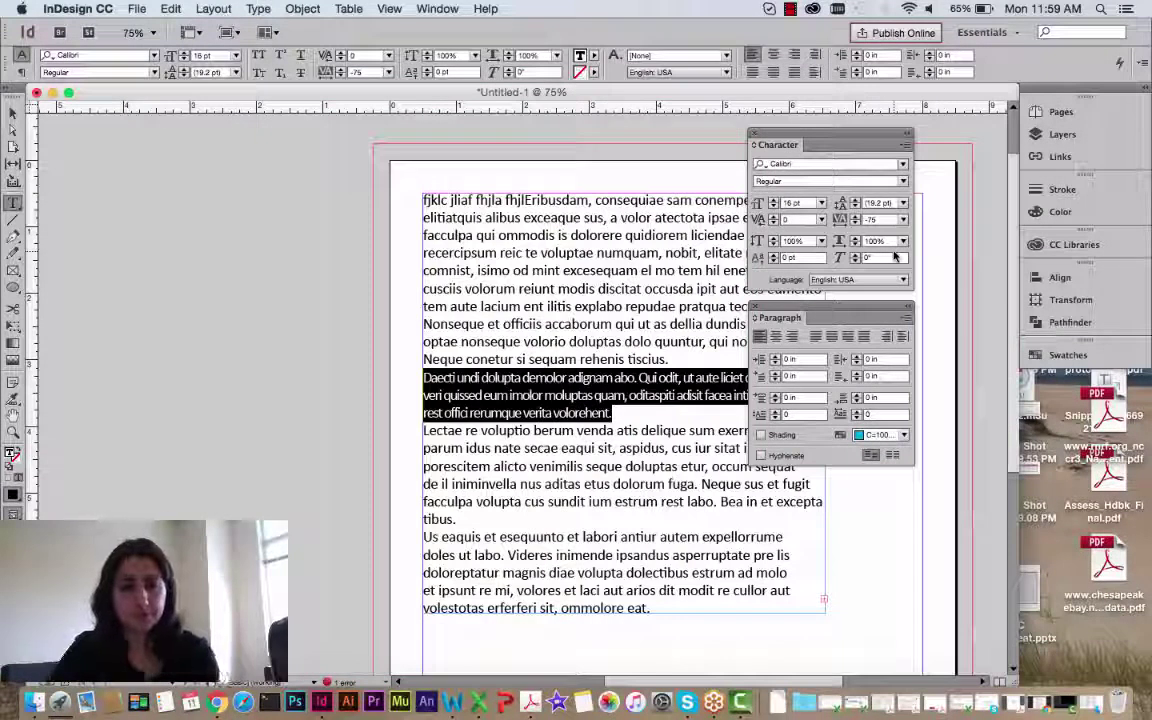
{"action": "scroll", "coordinate": [807, 620], "scroll_direction": "down", "scroll_amount": 1}
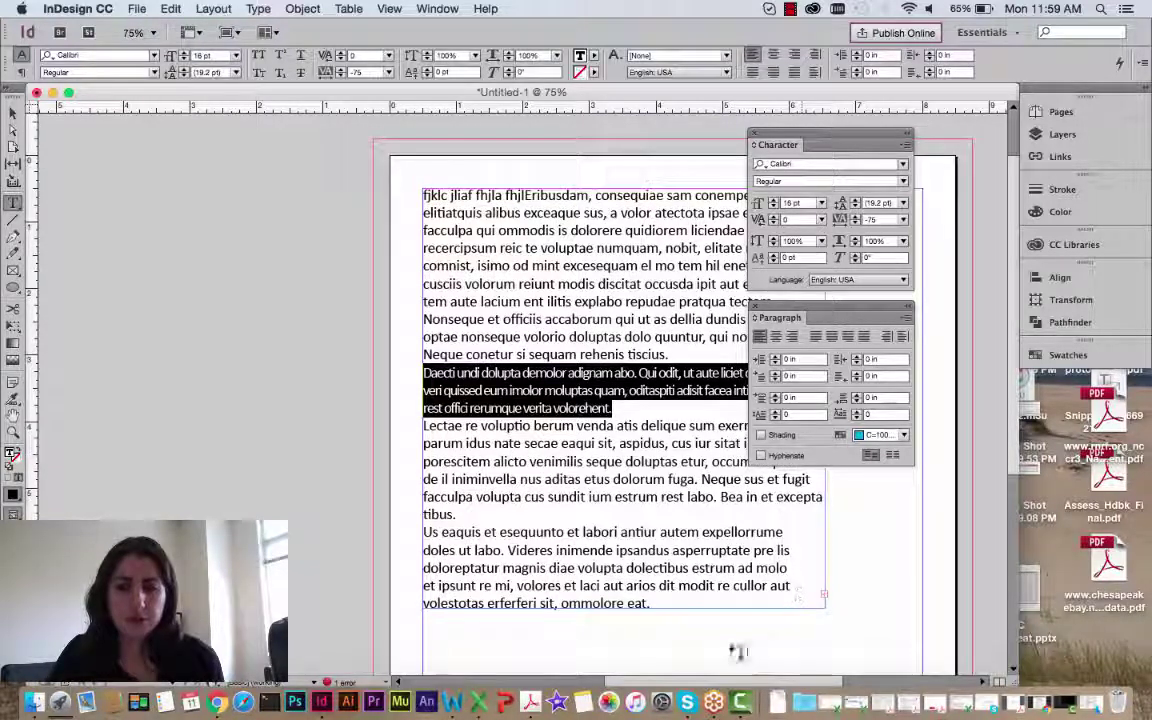
{"action": "scroll", "coordinate": [577, 415], "scroll_direction": "right", "scroll_amount": 5}
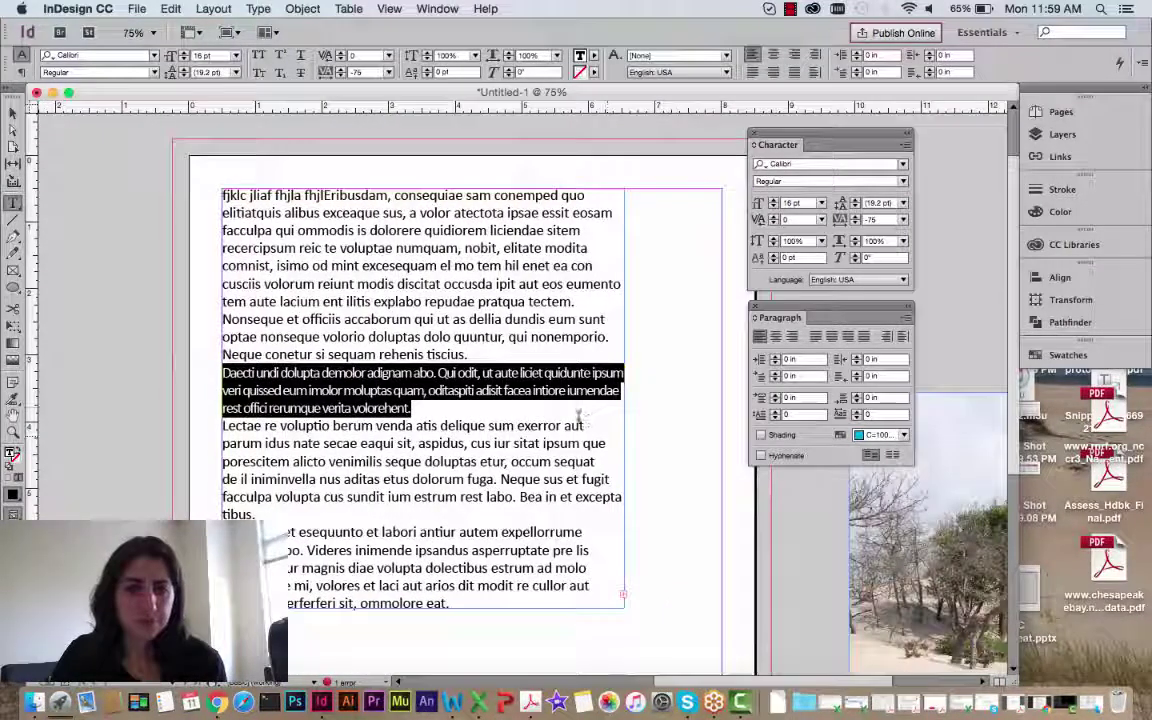
{"action": "left_click", "coordinate": [520, 375]}
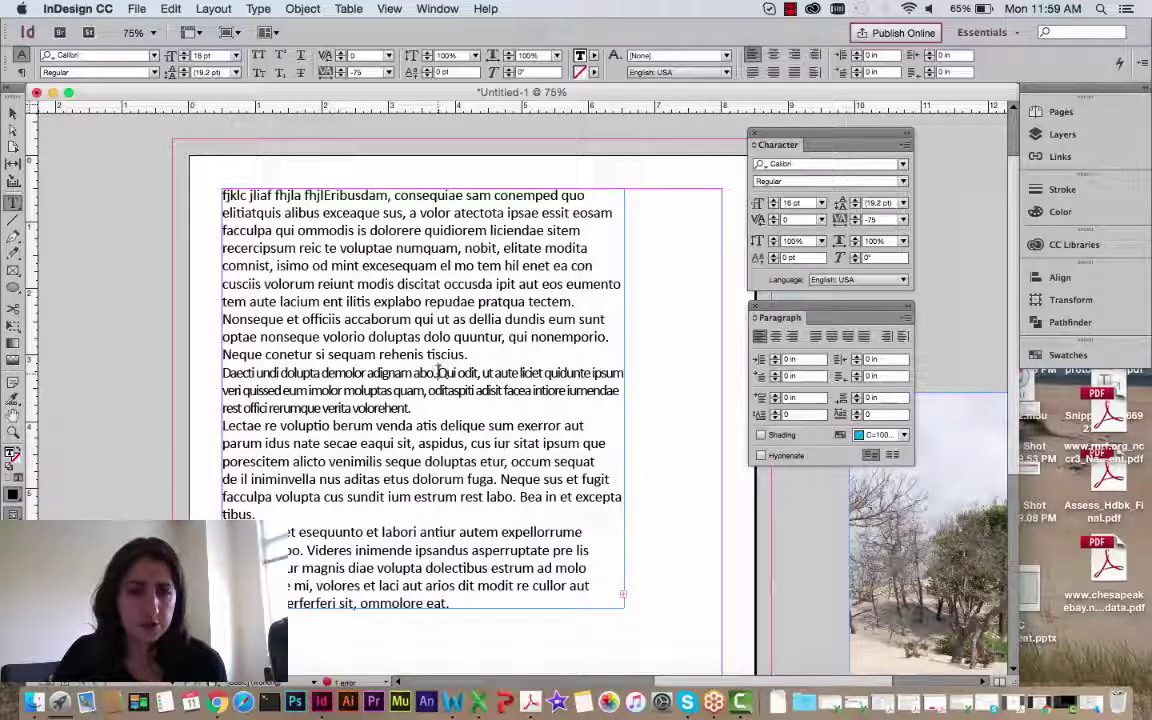
{"action": "left_click_drag", "start_coordinate": [439, 372], "coordinate": [454, 373]}
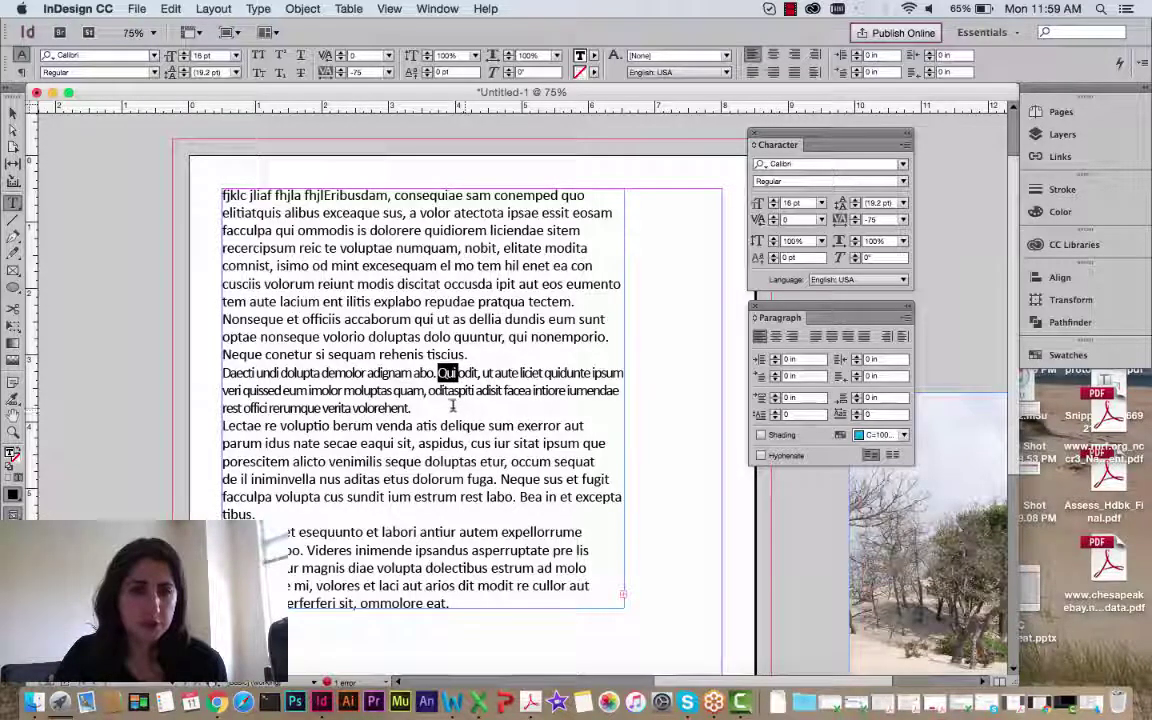
{"action": "left_click_drag", "start_coordinate": [411, 408], "coordinate": [241, 372]}
{"action": "left_click_drag", "start_coordinate": [349, 338], "coordinate": [398, 355]}
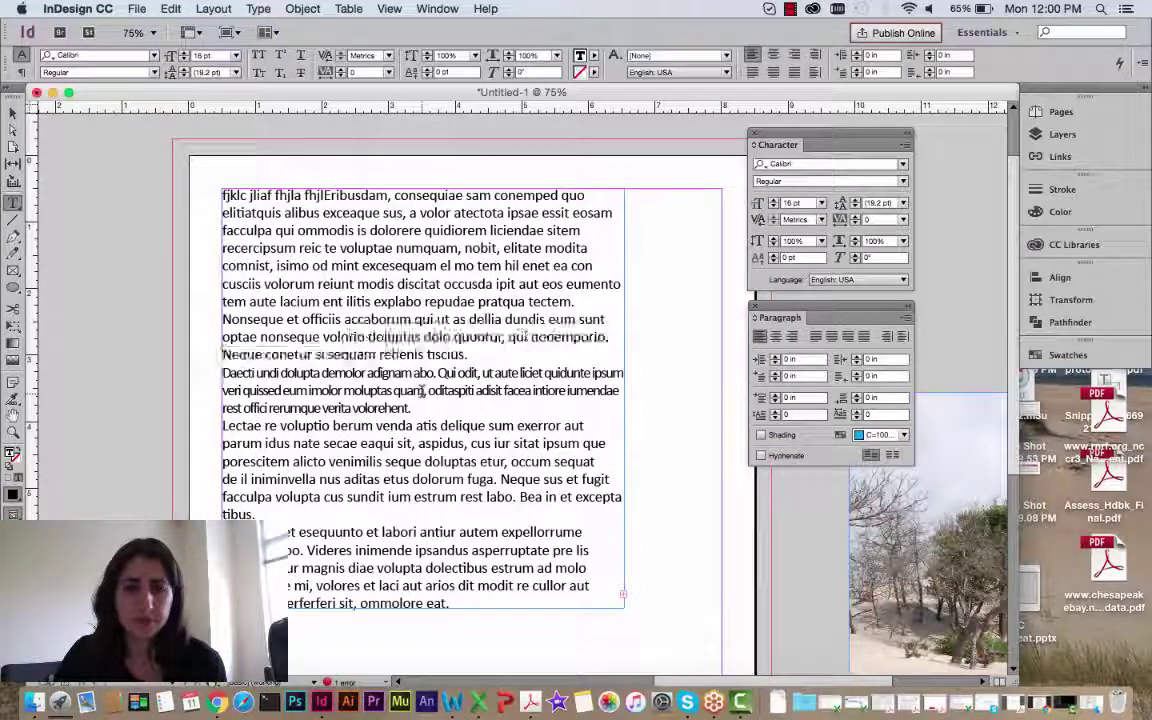
{"action": "left_click_drag", "start_coordinate": [425, 391], "coordinate": [222, 373]}
Step: Try tracking values of 25 and 75, then reset the paragraph's tracking to 0
{"action": "left_click", "coordinate": [903, 219]}
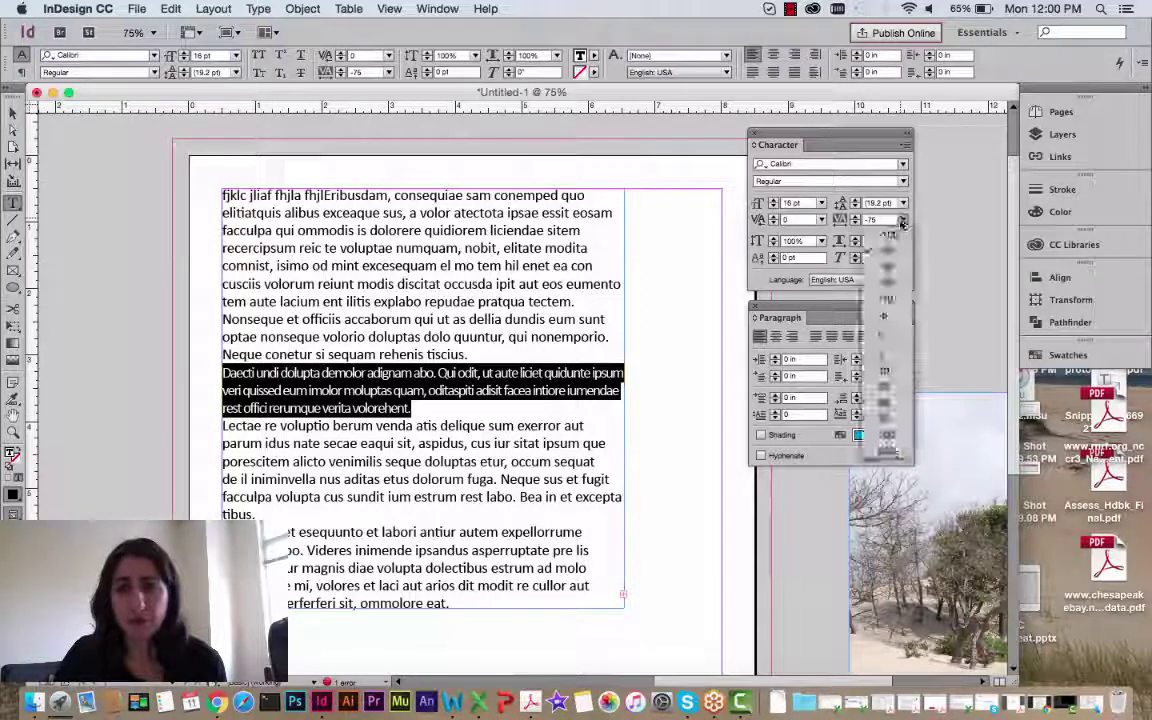
{"action": "left_click", "coordinate": [885, 387]}
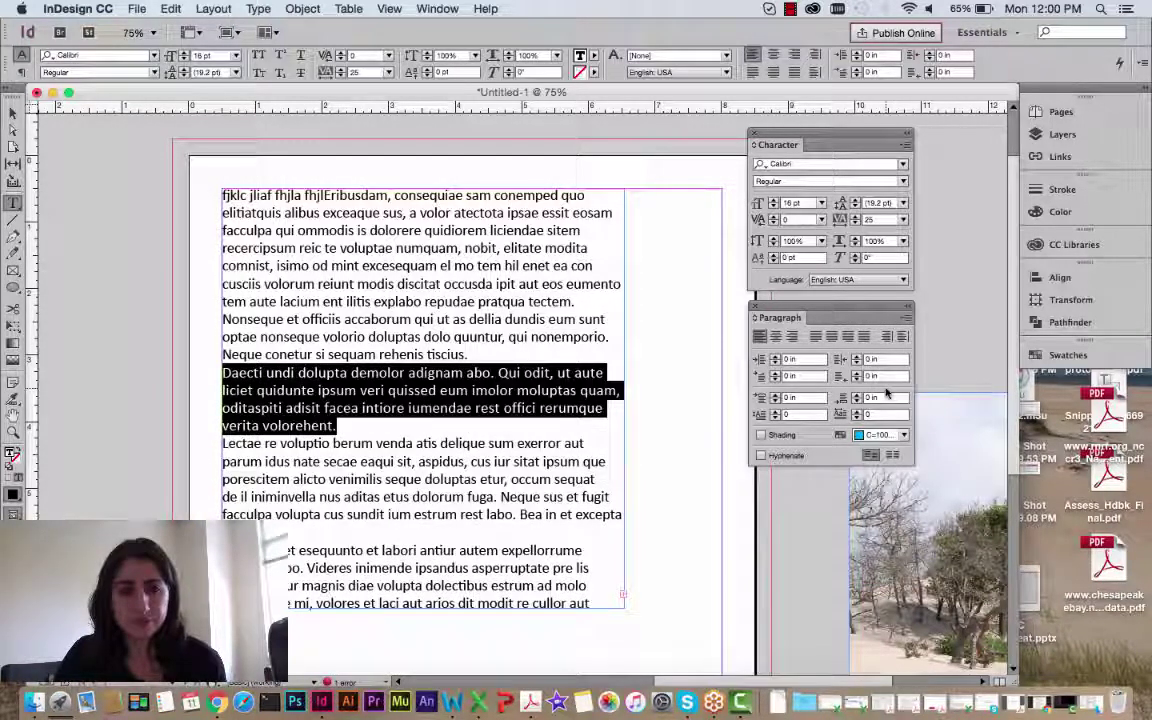
{"action": "left_click", "coordinate": [904, 220]}
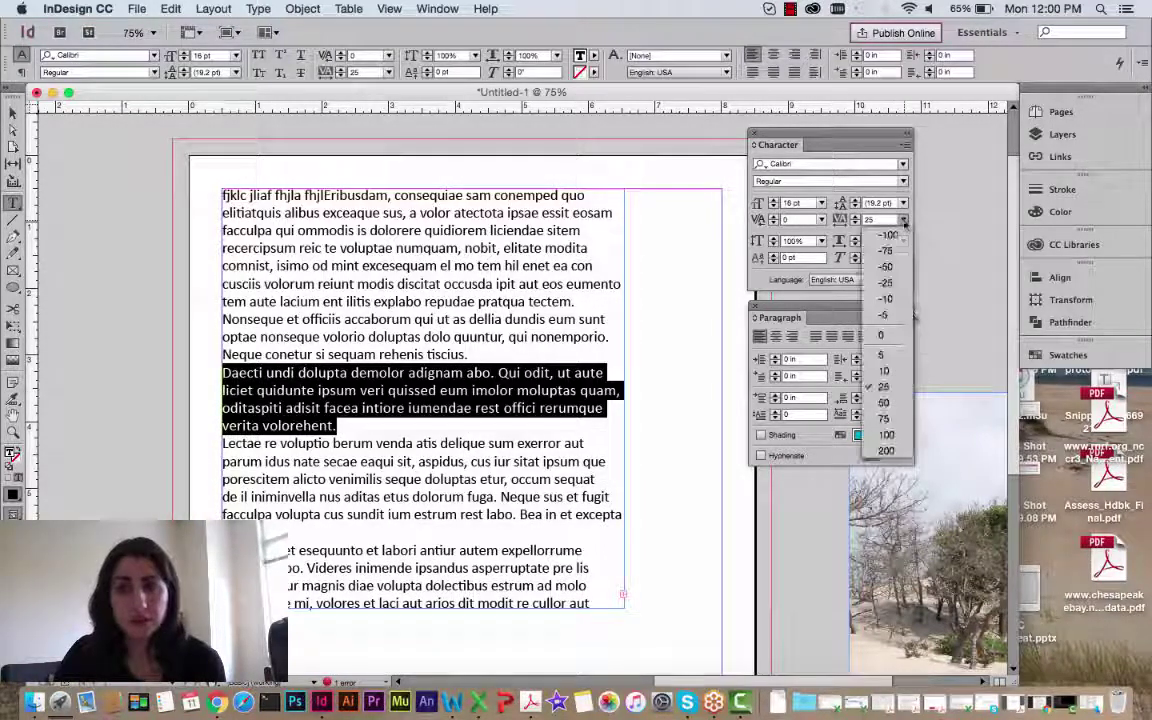
{"action": "left_click", "coordinate": [886, 419]}
{"action": "left_click", "coordinate": [495, 430]}
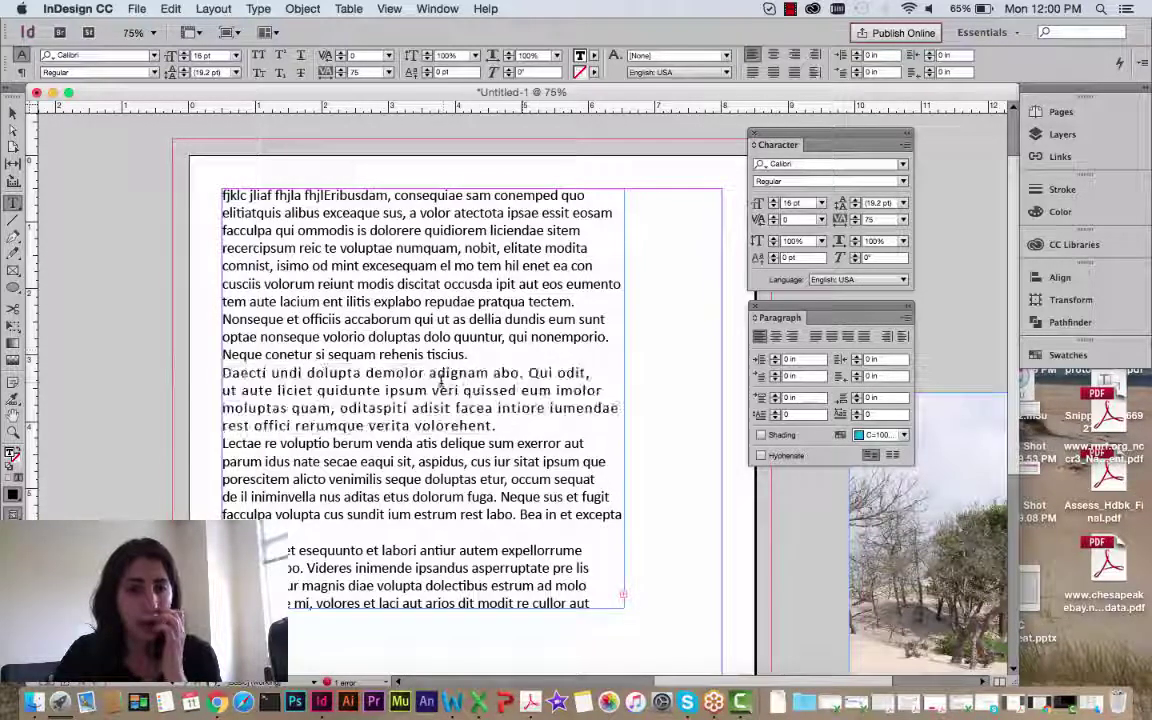
{"action": "left_click_drag", "start_coordinate": [495, 430], "coordinate": [229, 374]}
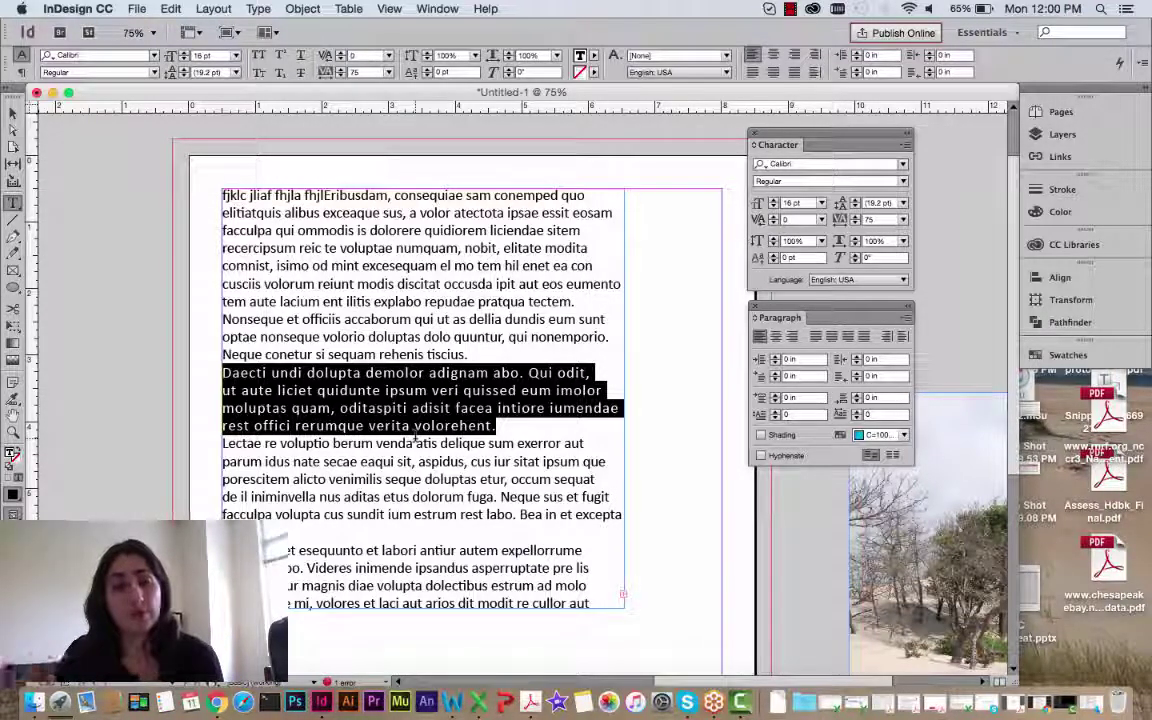
{"action": "left_click", "coordinate": [903, 219]}
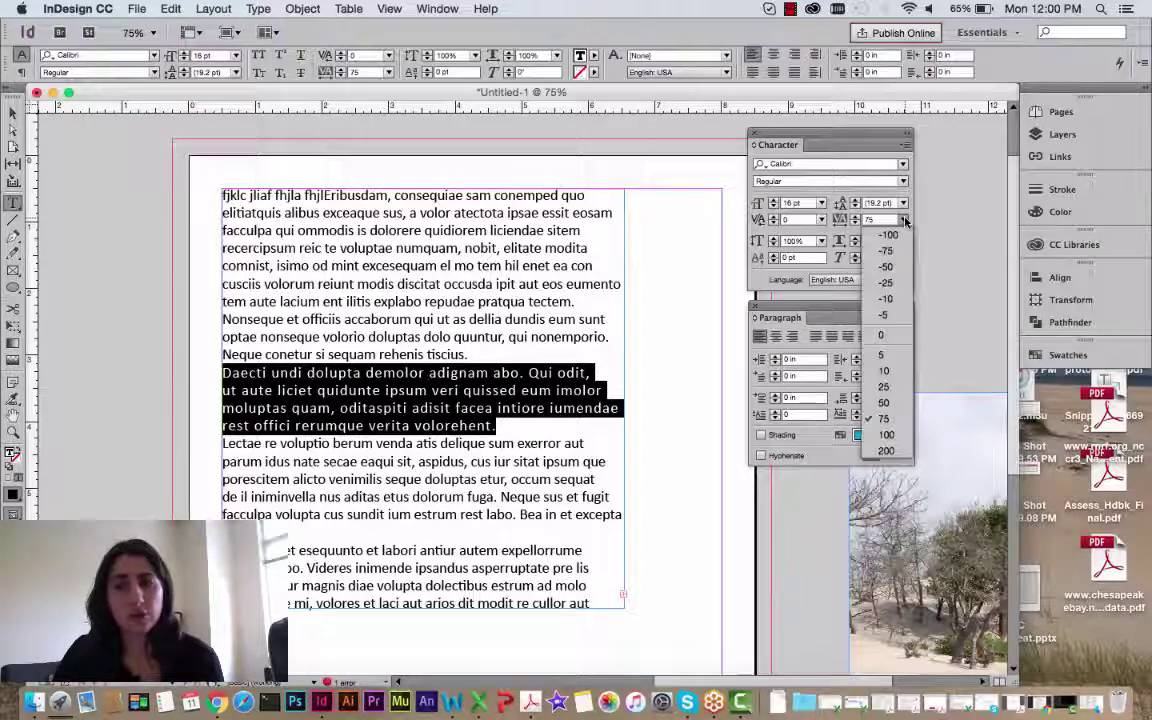
{"action": "left_click", "coordinate": [875, 343]}
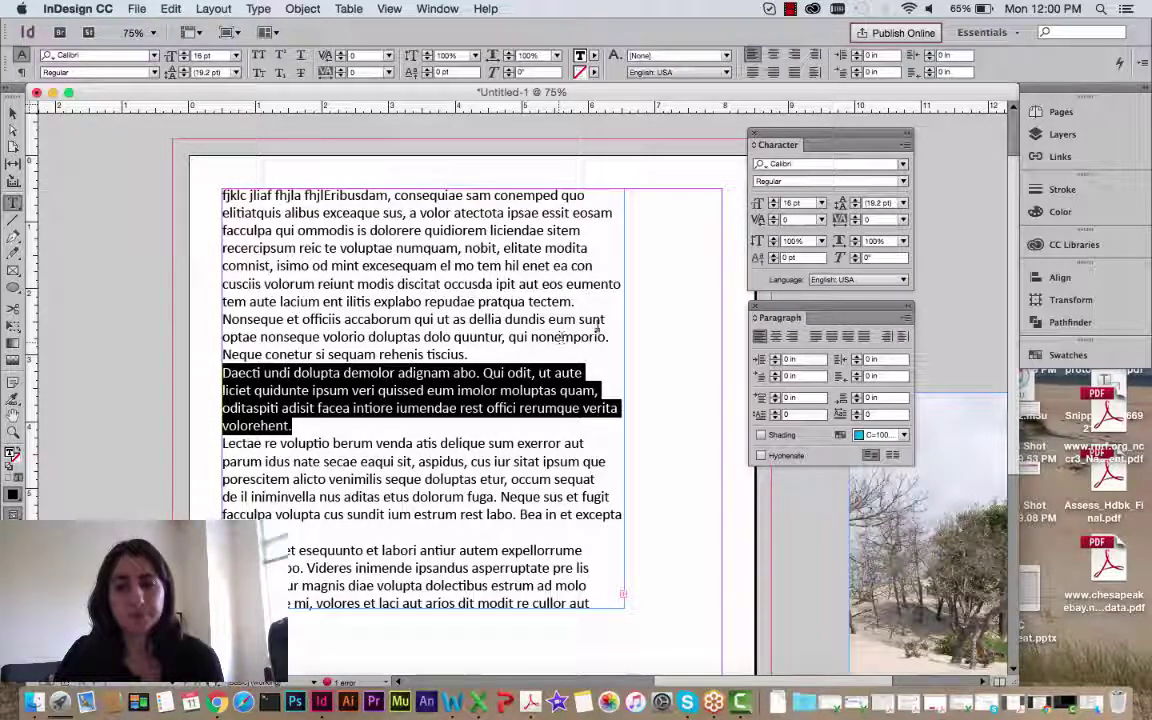
Step: Try a vertical scale of 125% and 90% on the paragraph, then restore it to 100%
{"action": "left_click", "coordinate": [821, 241]}
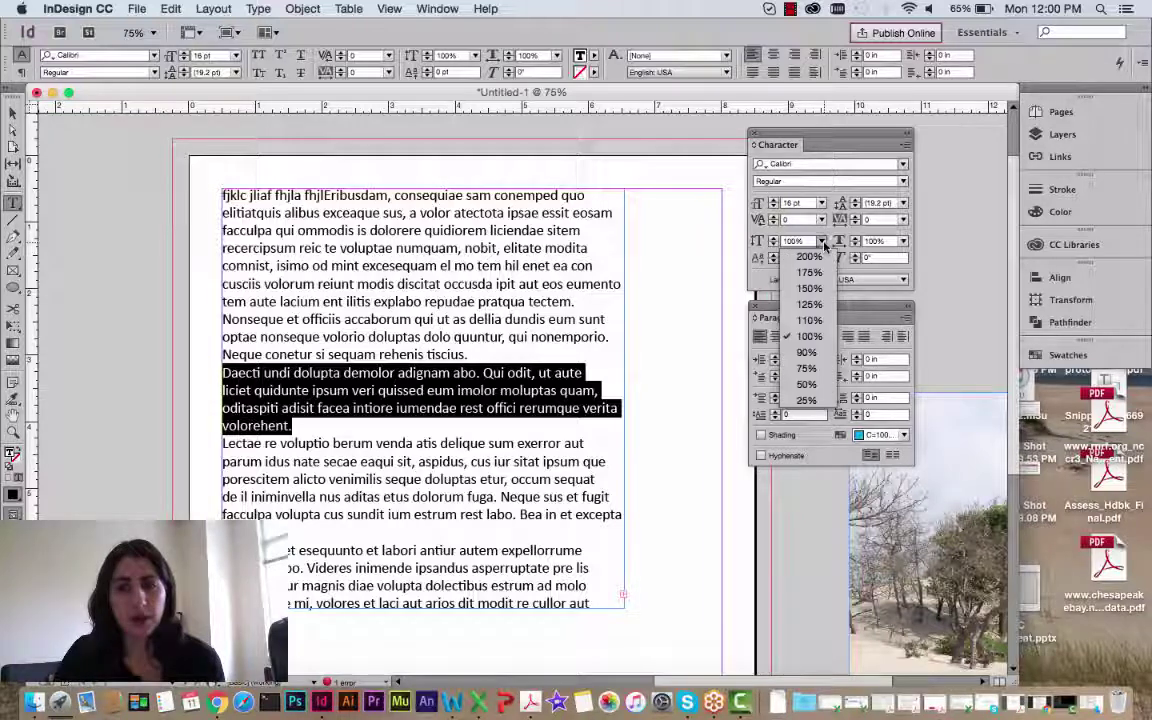
{"action": "left_click", "coordinate": [812, 304]}
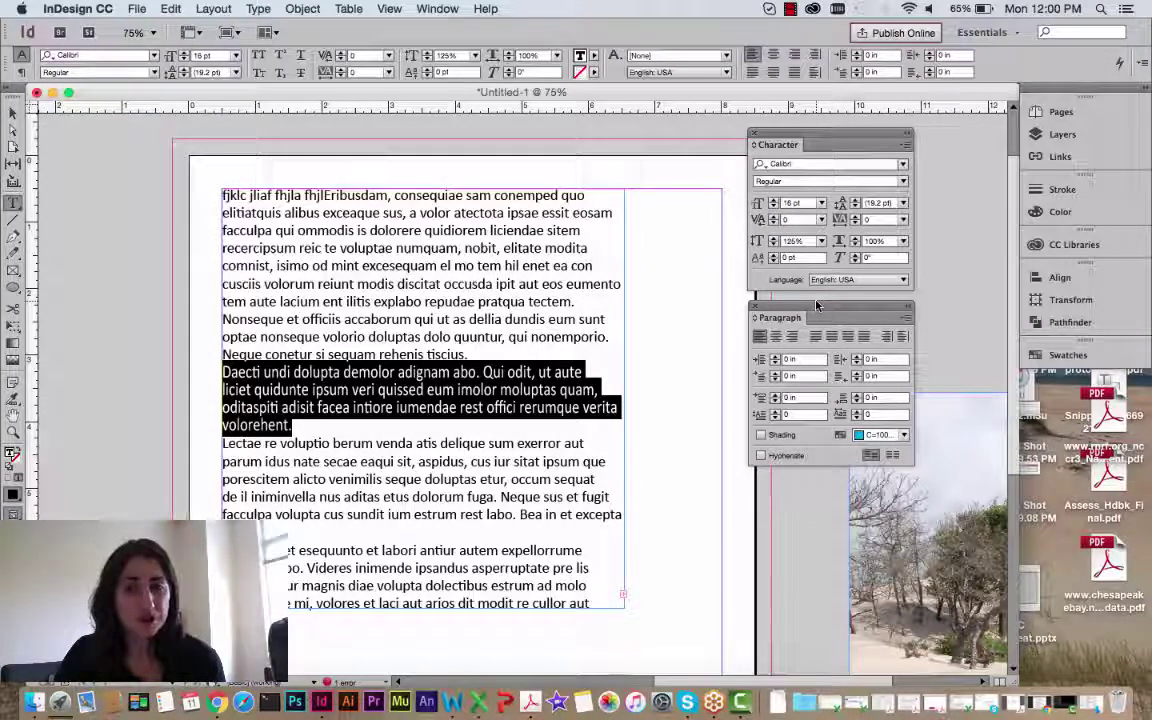
{"action": "left_click", "coordinate": [821, 241]}
{"action": "left_click", "coordinate": [808, 357]}
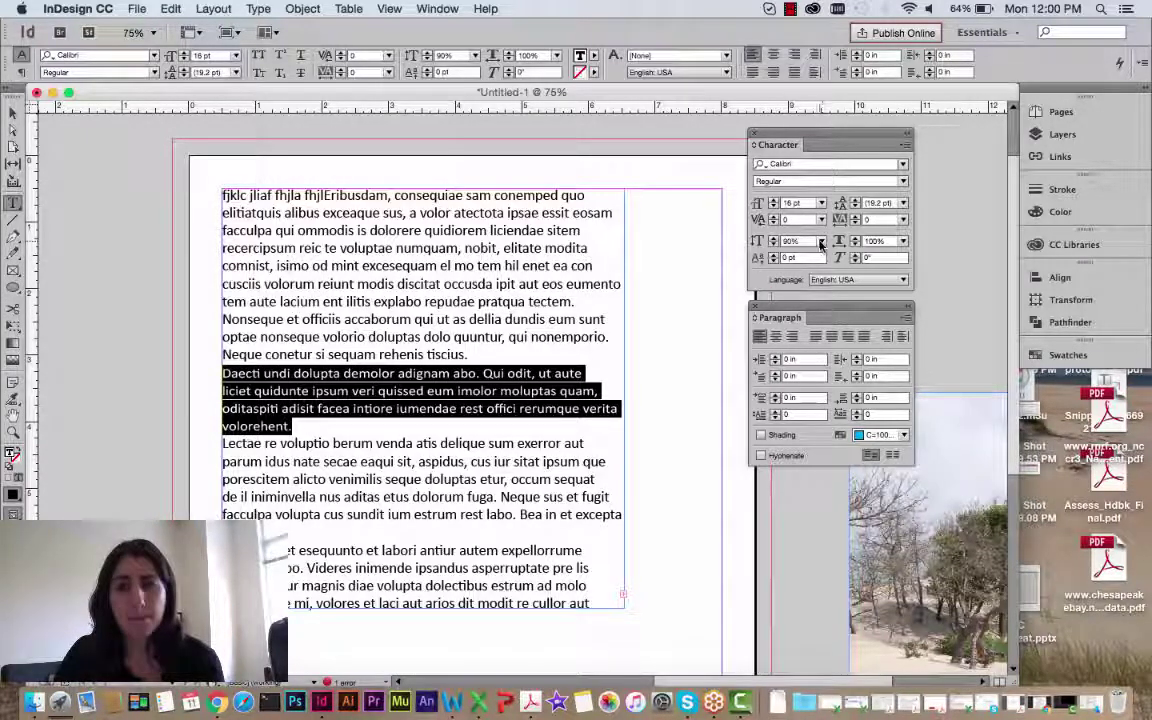
{"action": "left_click", "coordinate": [821, 242]}
{"action": "left_click", "coordinate": [808, 340]}
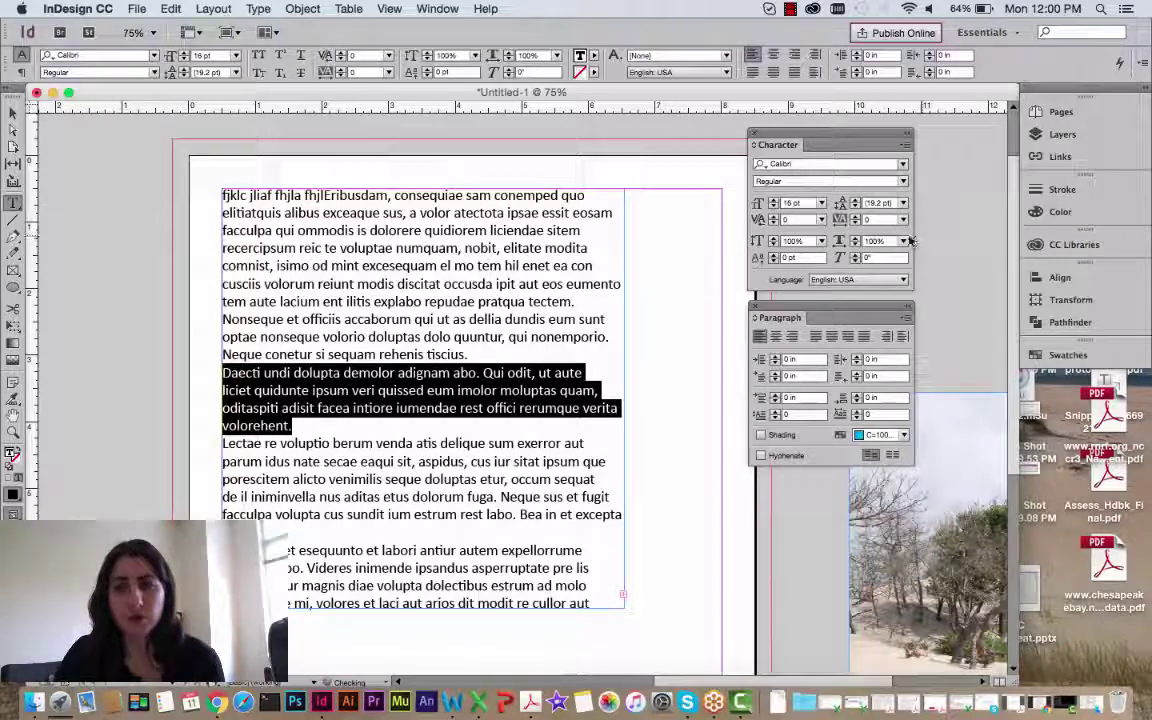
Step: Try horizontal scales of 125%, 150% and 50%, then set horizontal scale back to 100%
{"action": "left_click", "coordinate": [903, 241]}
{"action": "left_click", "coordinate": [893, 323]}
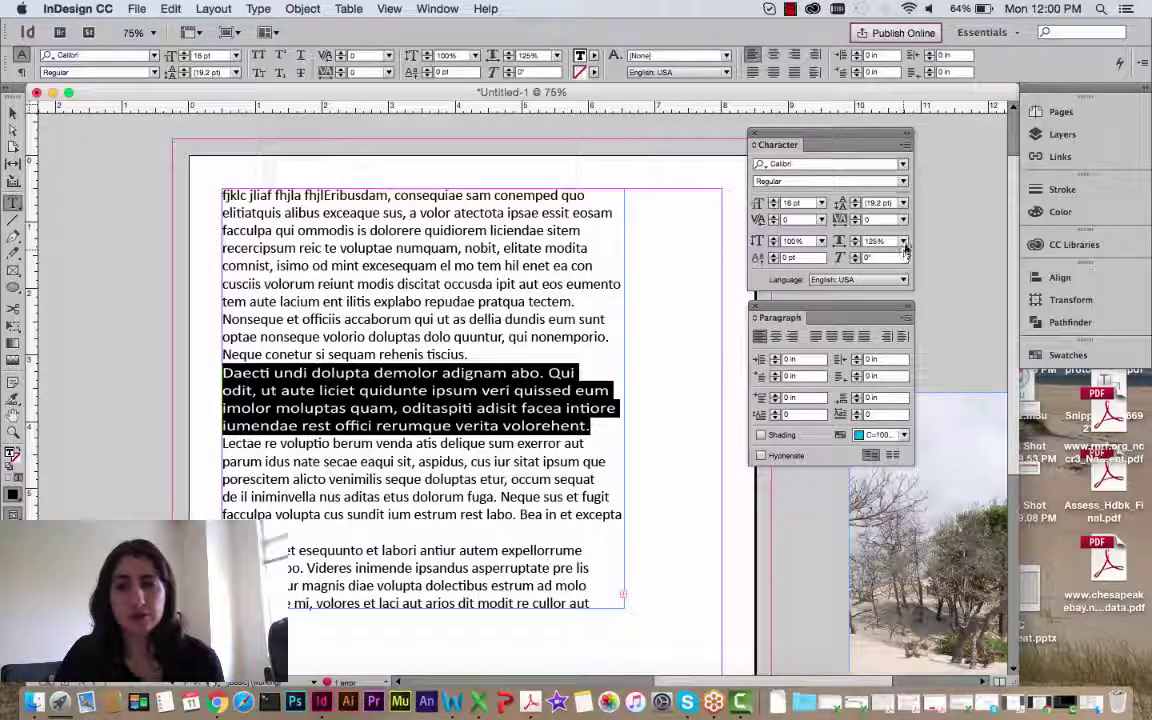
{"action": "left_click", "coordinate": [903, 245]}
{"action": "left_click", "coordinate": [897, 283]}
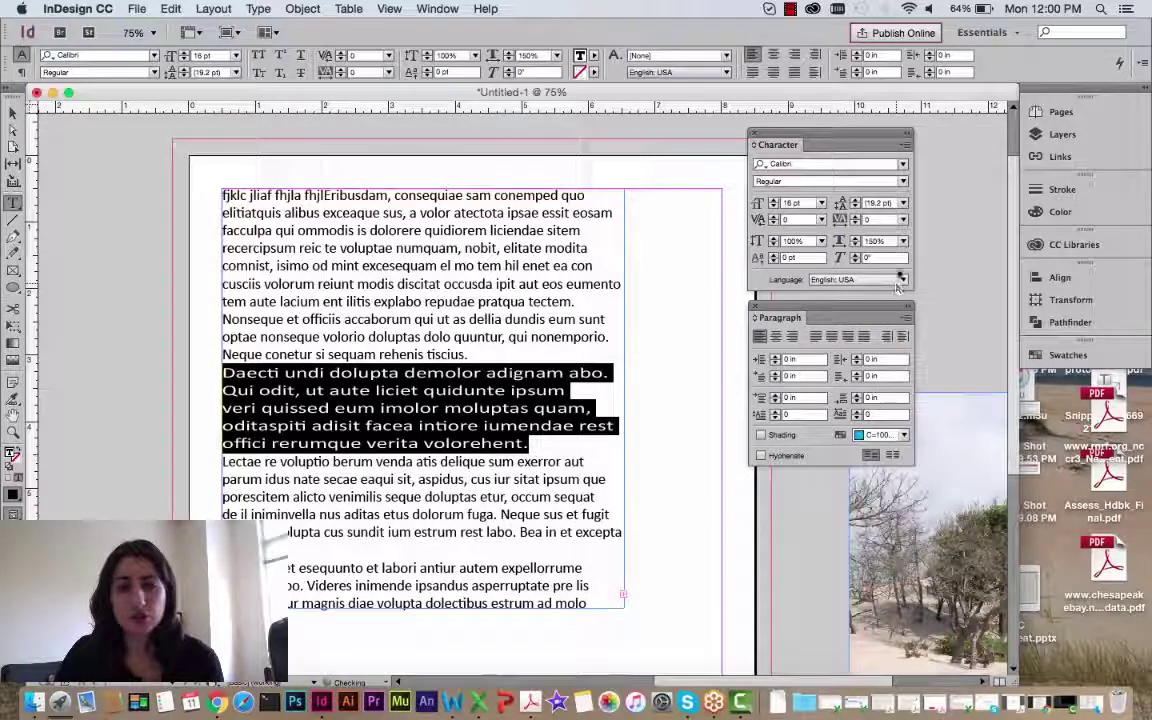
{"action": "left_click", "coordinate": [903, 241]}
{"action": "left_click", "coordinate": [885, 368]}
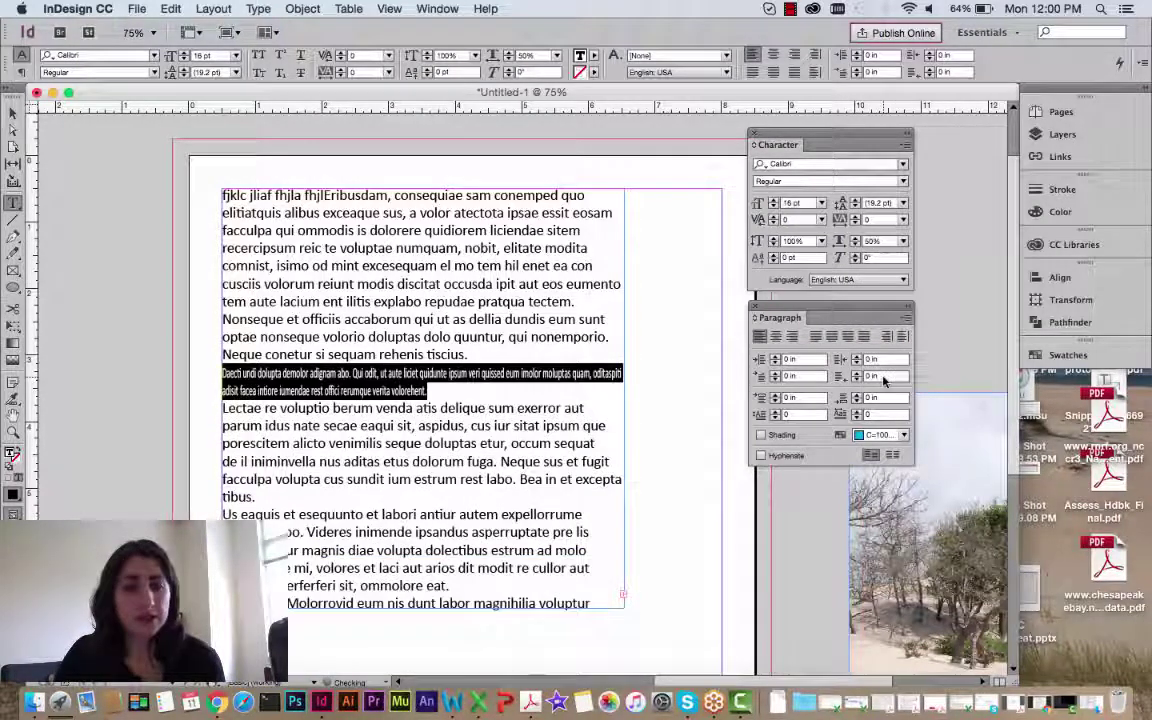
{"action": "left_click", "coordinate": [903, 241]}
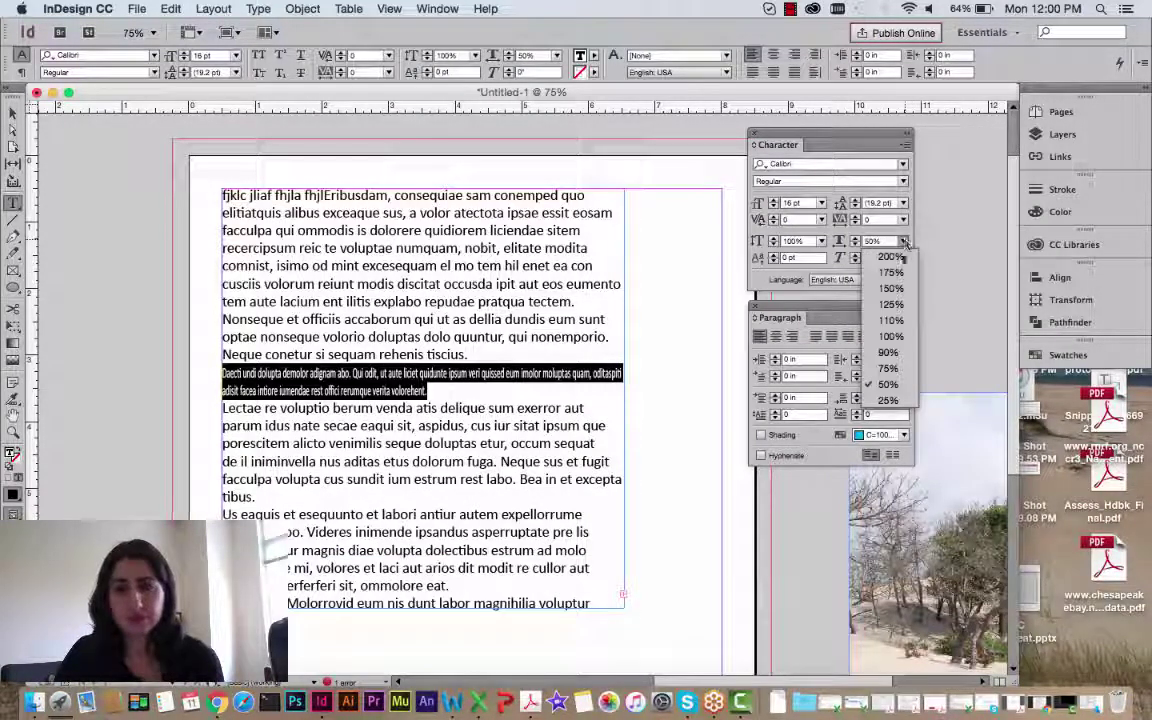
{"action": "left_click", "coordinate": [890, 336]}
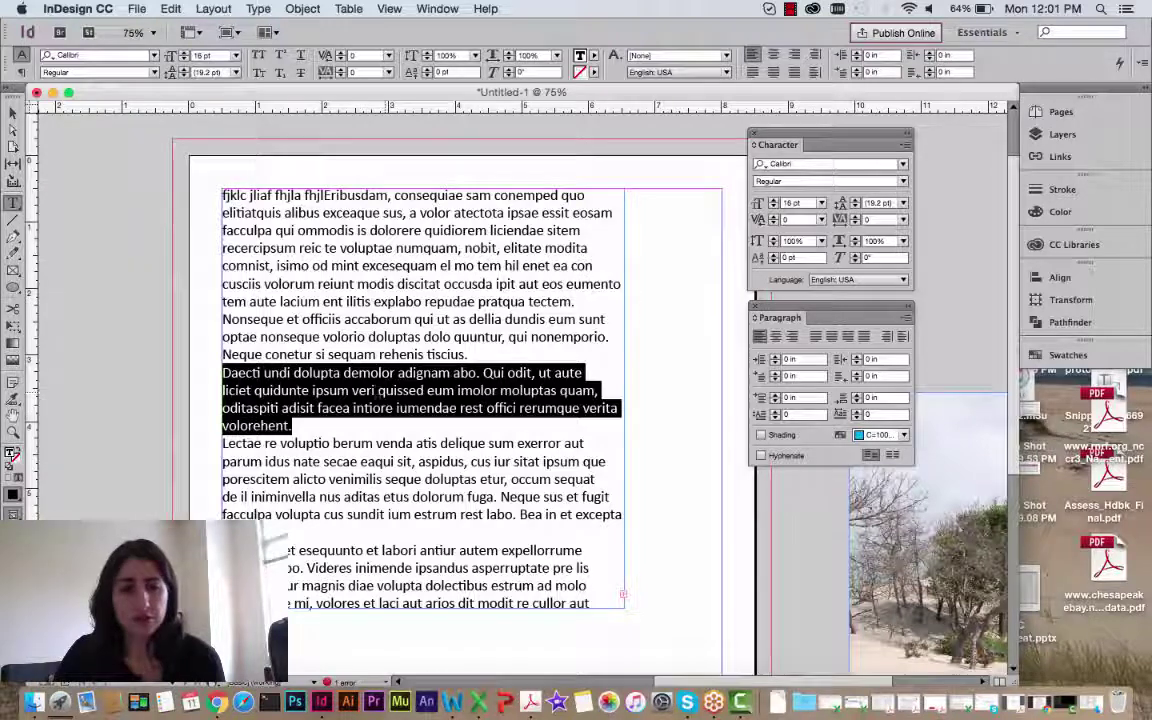
{"action": "left_click", "coordinate": [279, 376]}
{"action": "left_click_drag", "start_coordinate": [291, 425], "coordinate": [266, 423]}
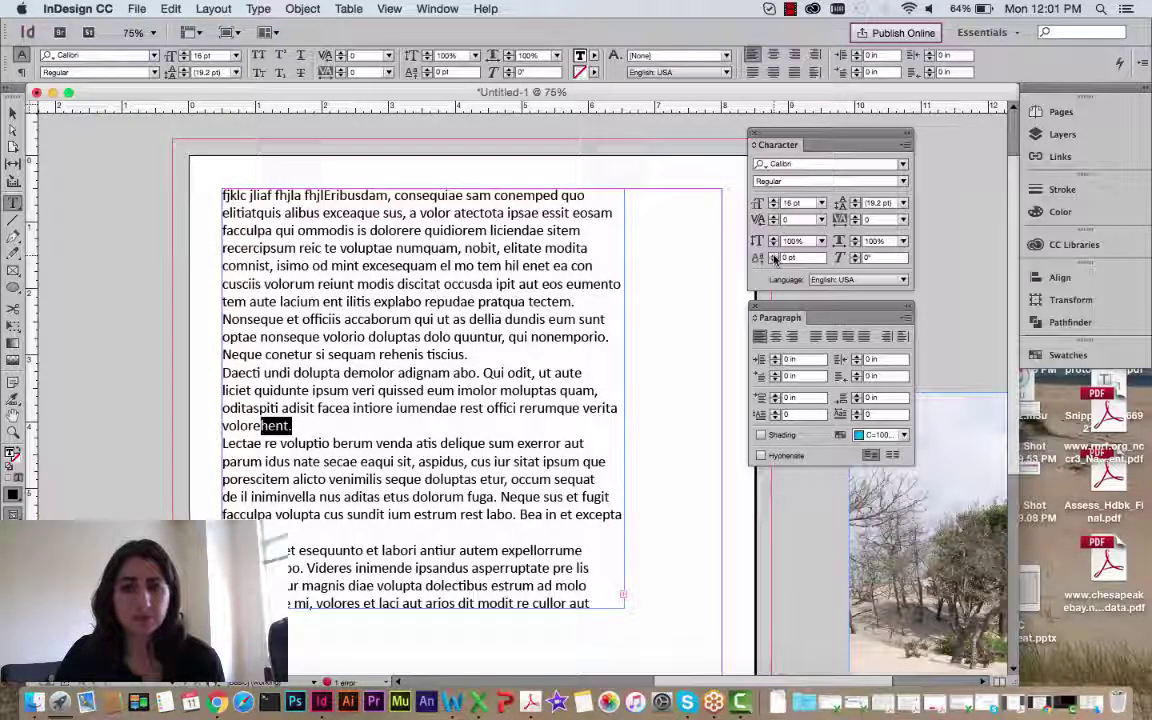
{"action": "left_click", "coordinate": [774, 256]}
{"action": "left_click", "coordinate": [774, 256]}
{"action": "left_click", "coordinate": [774, 256]}
{"action": "left_click", "coordinate": [774, 256]}
{"action": "left_click", "coordinate": [774, 256]}
{"action": "left_click", "coordinate": [774, 256]}
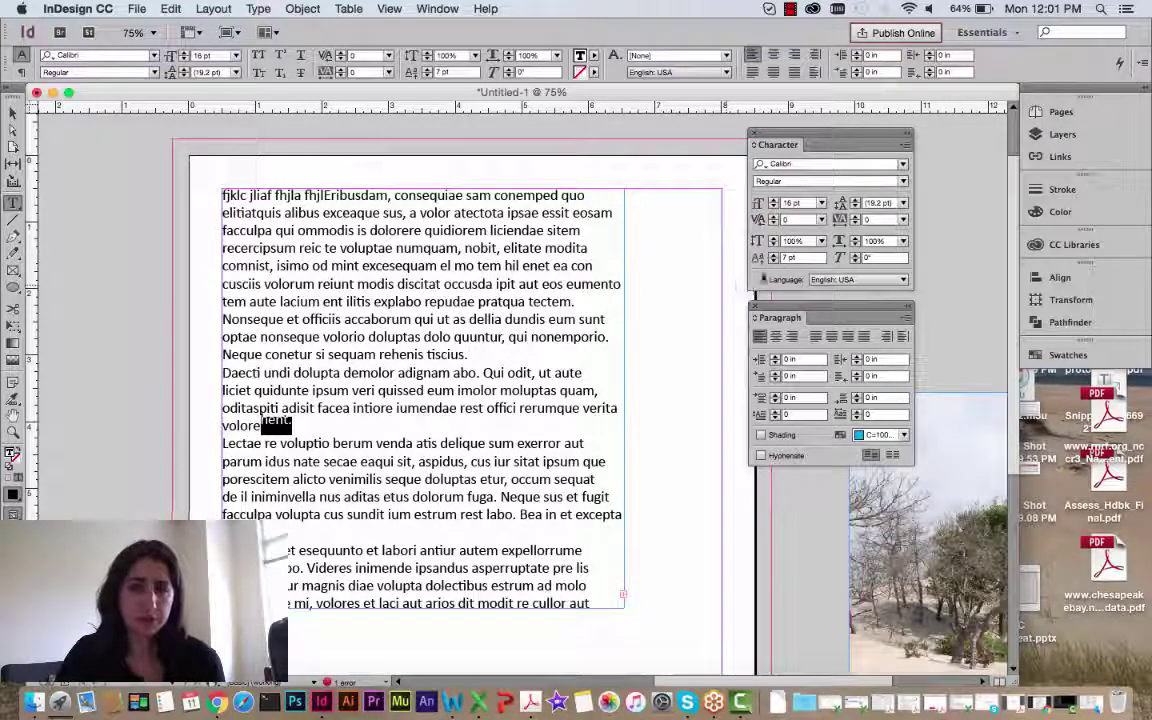
{"action": "left_click", "coordinate": [775, 262]}
{"action": "left_click", "coordinate": [775, 262]}
{"action": "left_click", "coordinate": [775, 262]}
{"action": "left_click", "coordinate": [775, 262]}
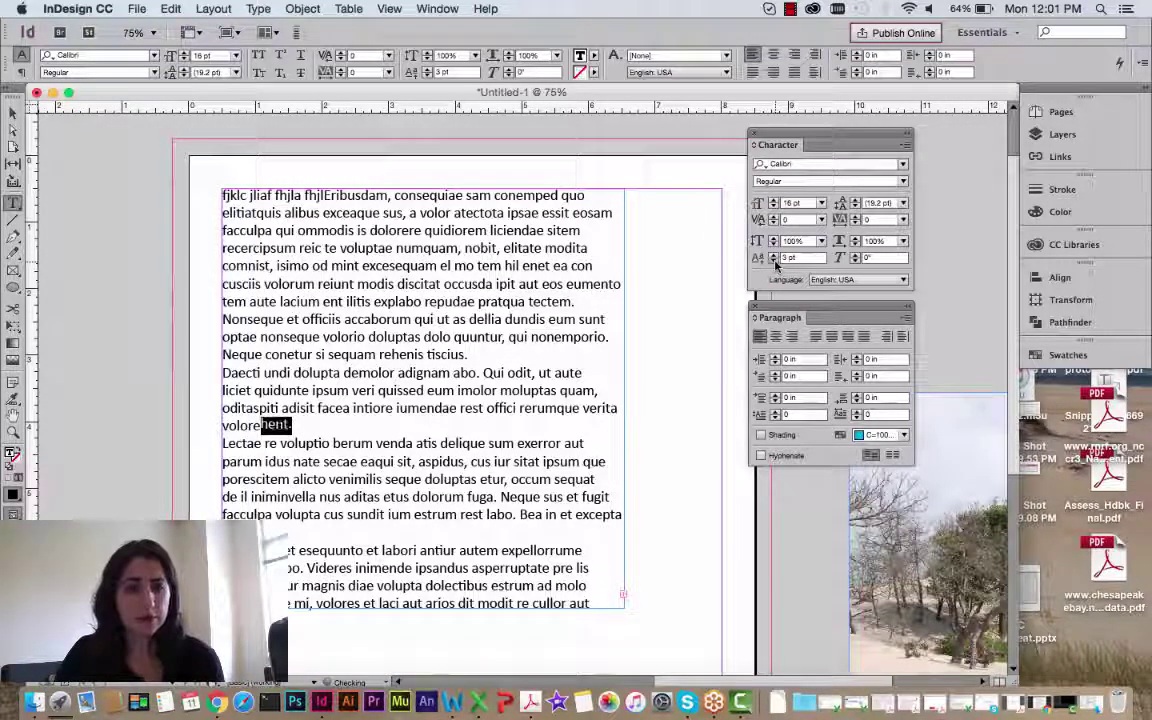
{"action": "left_click", "coordinate": [775, 262]}
{"action": "left_click", "coordinate": [775, 262]}
{"action": "left_click", "coordinate": [775, 262]}
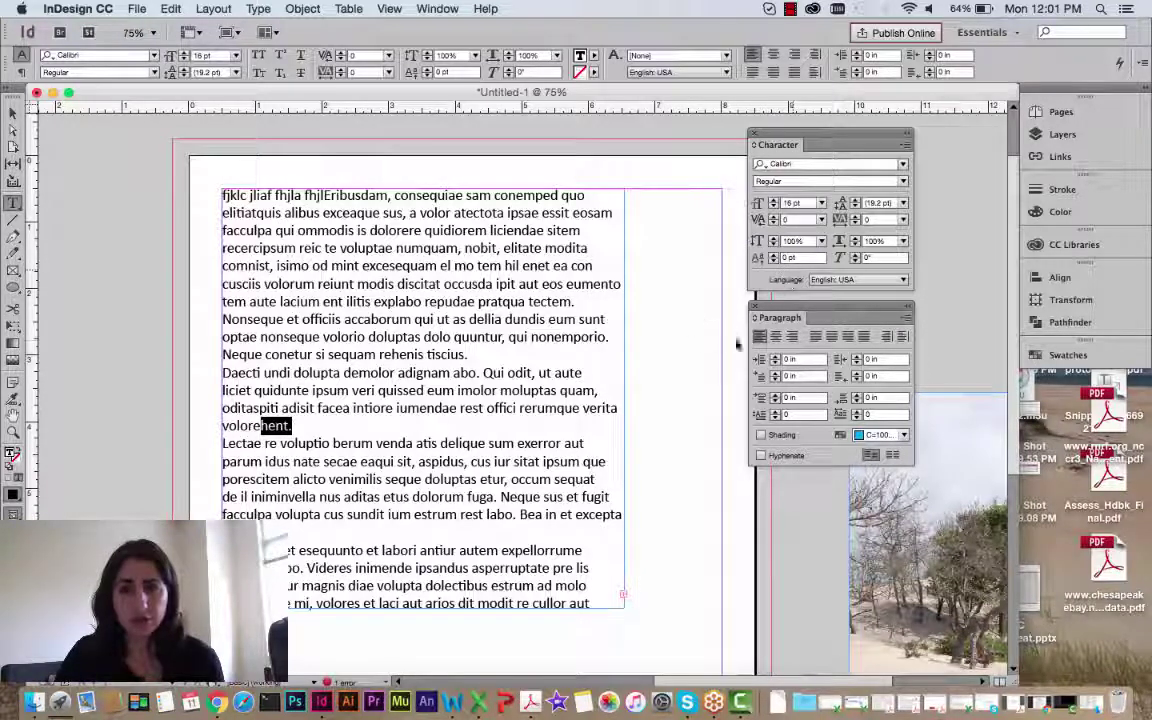
{"action": "left_click", "coordinate": [543, 397]}
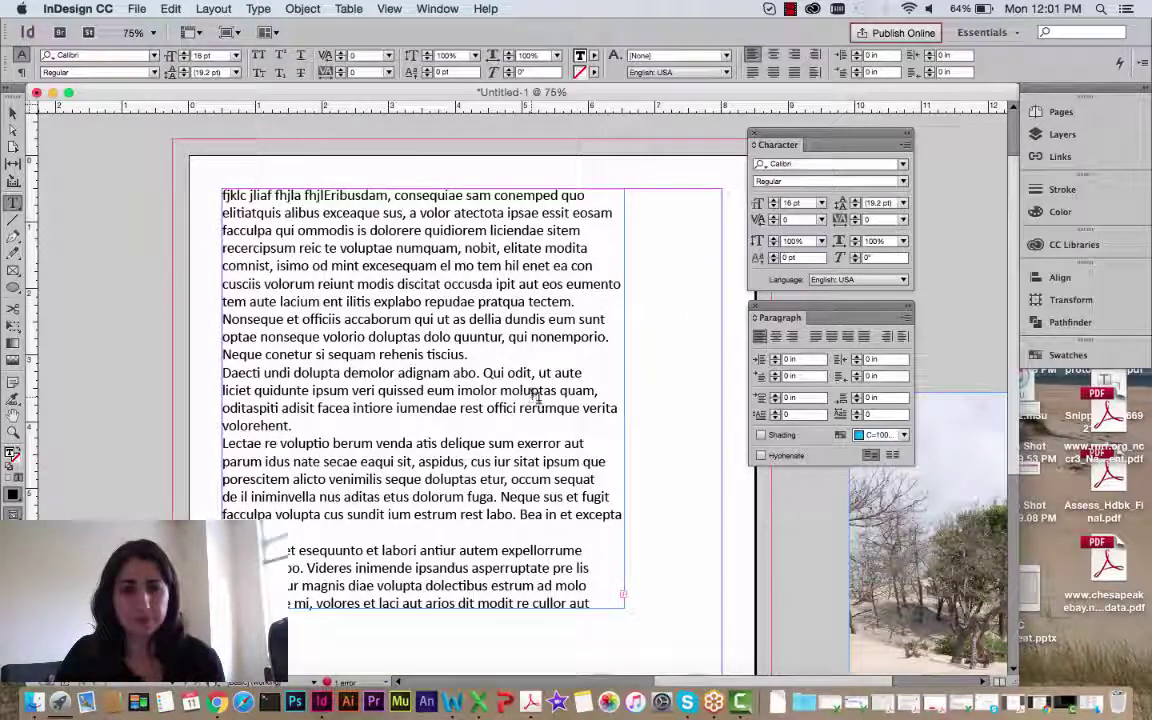
{"action": "left_click", "coordinate": [453, 337]}
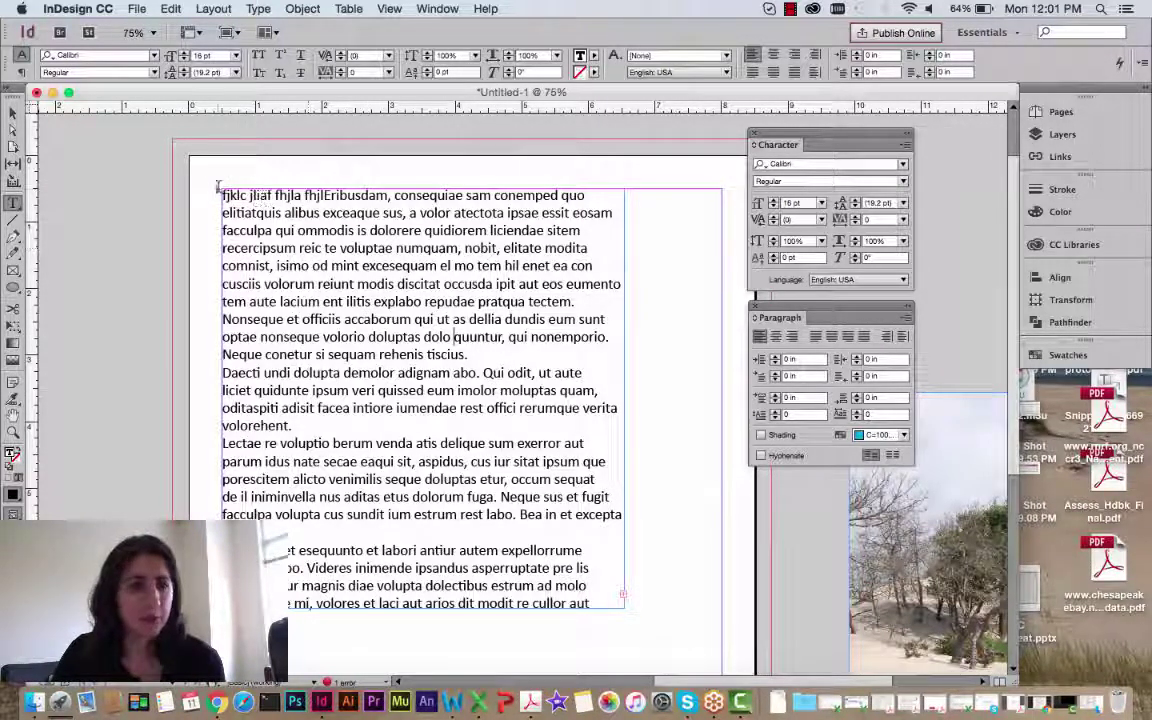
{"action": "left_click_drag", "start_coordinate": [222, 194], "coordinate": [300, 540]}
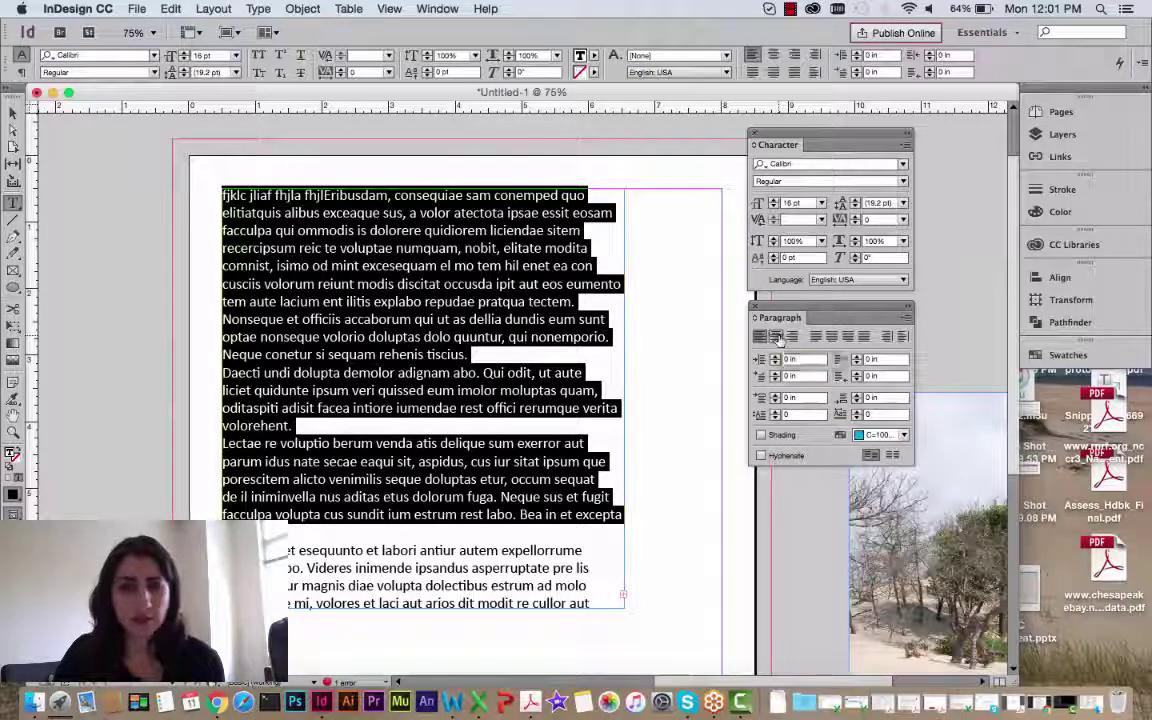
{"action": "left_click", "coordinate": [777, 337]}
{"action": "left_click", "coordinate": [792, 337]}
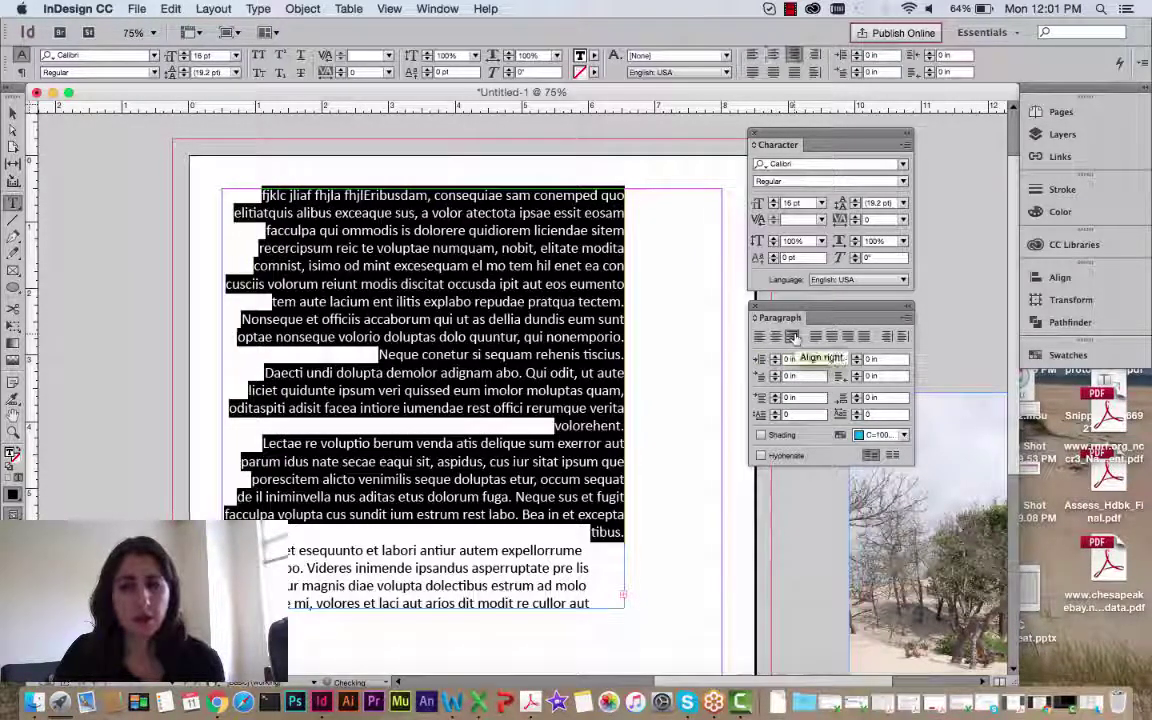
{"action": "left_click", "coordinate": [815, 338]}
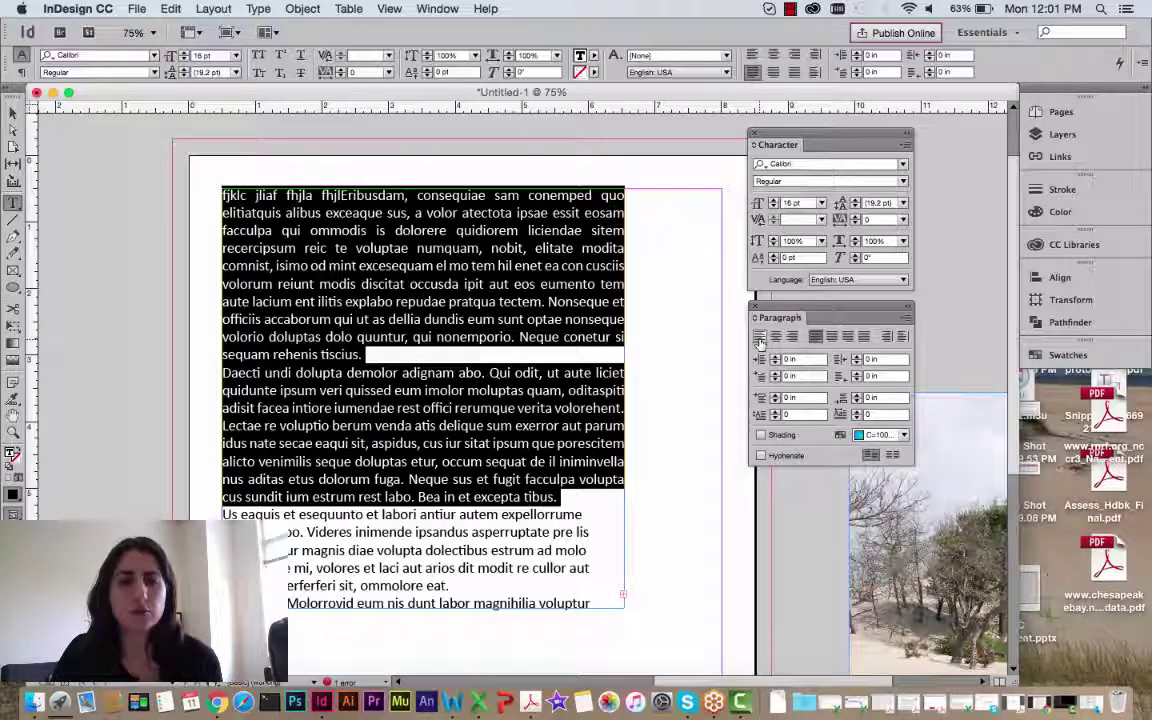
{"action": "left_click", "coordinate": [760, 338]}
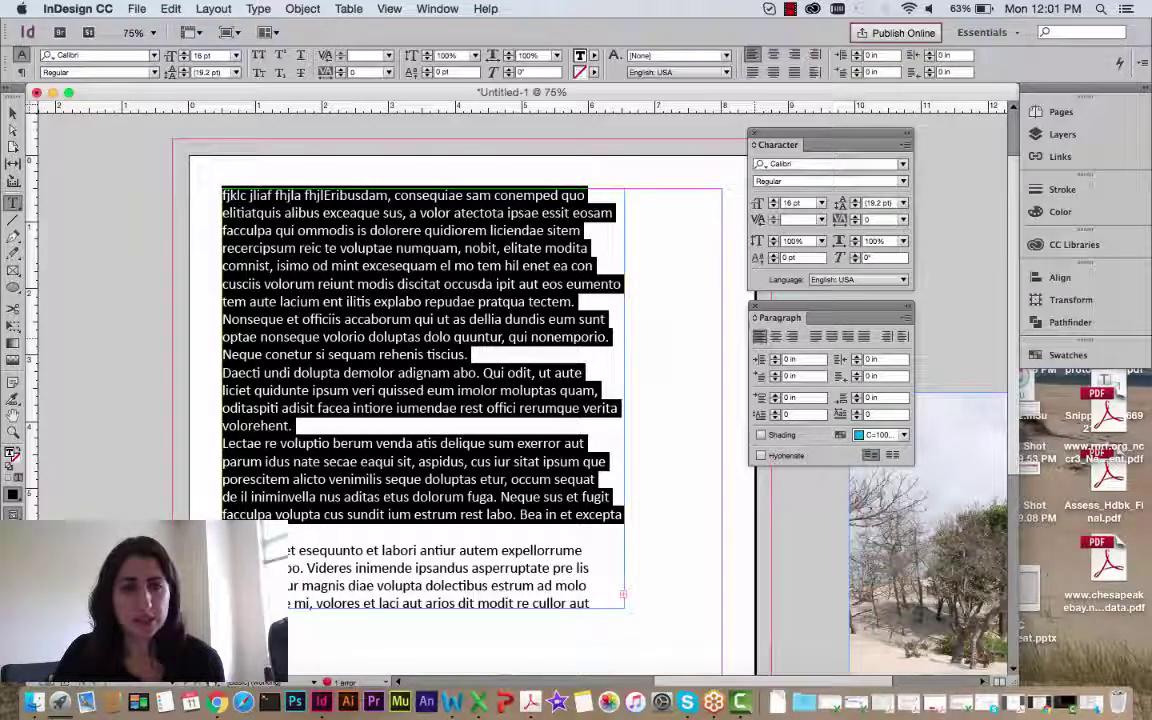
{"action": "left_click", "coordinate": [776, 357]}
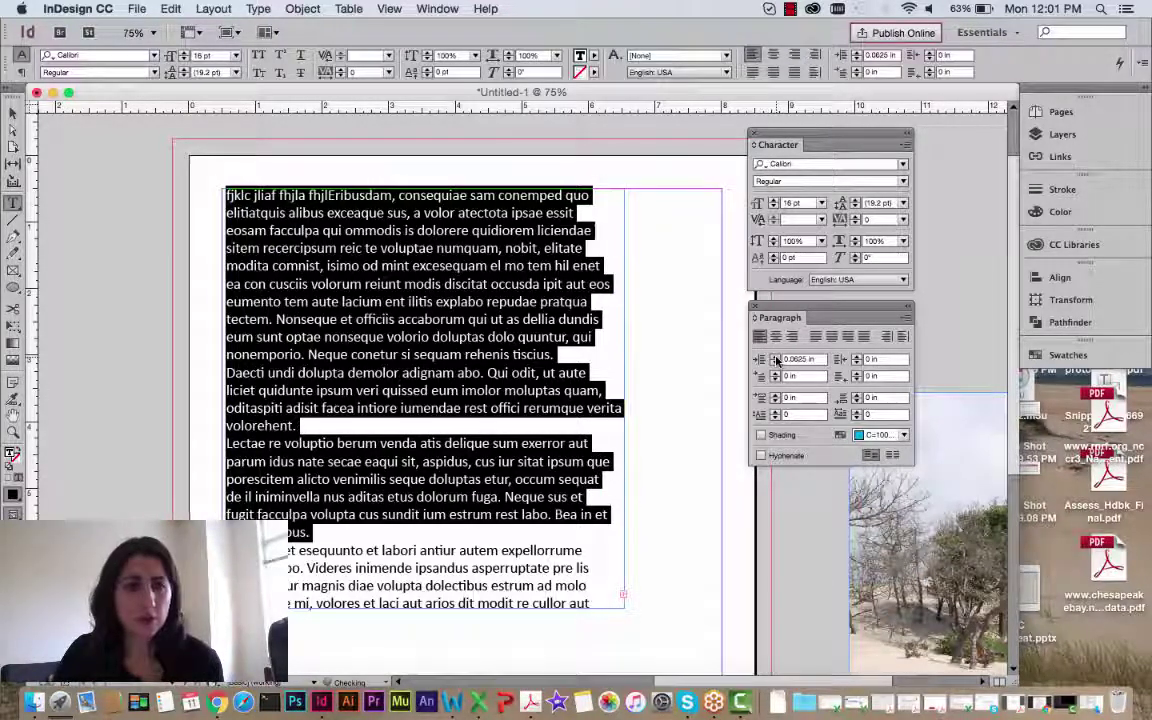
{"action": "left_click", "coordinate": [776, 357]}
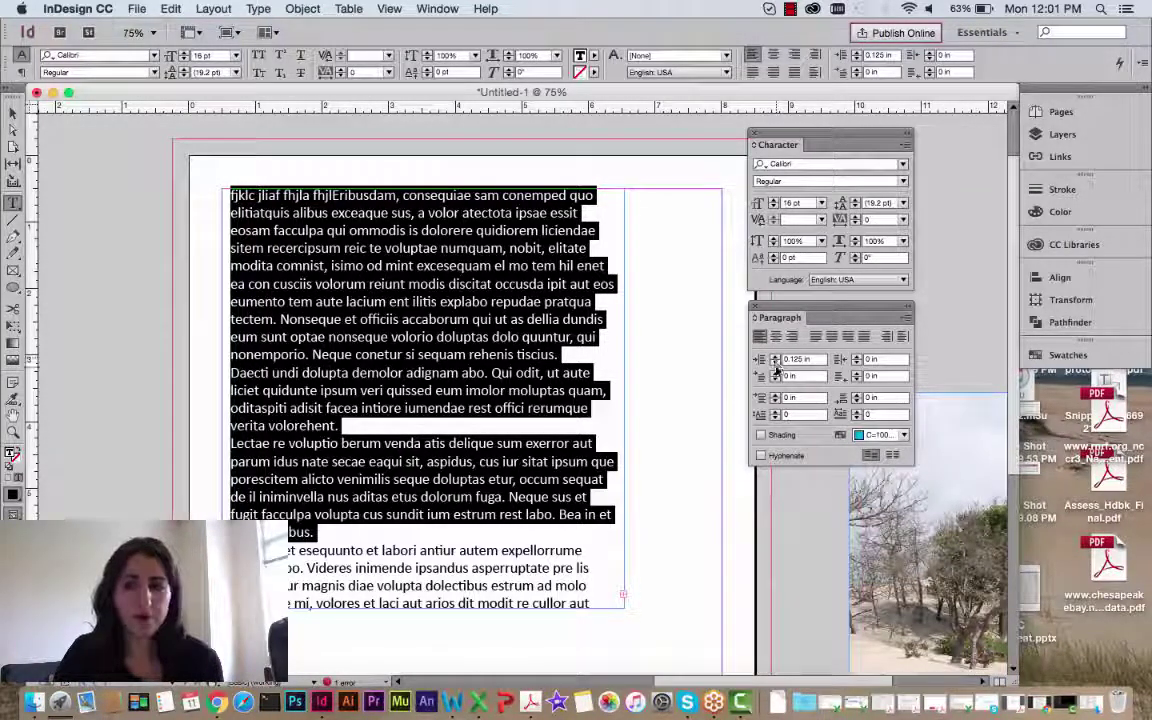
{"action": "left_click", "coordinate": [776, 364]}
{"action": "left_click", "coordinate": [776, 364]}
{"action": "left_click", "coordinate": [857, 358]}
{"action": "left_click", "coordinate": [857, 358]}
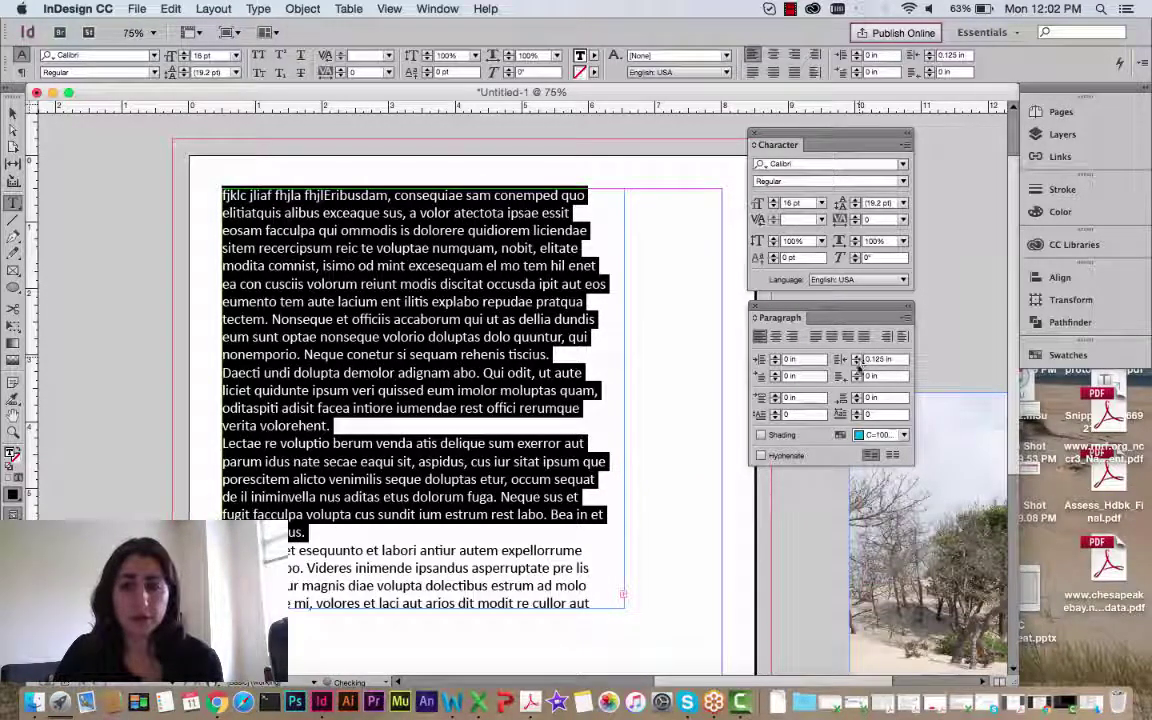
{"action": "left_click", "coordinate": [857, 364]}
{"action": "left_click", "coordinate": [857, 364]}
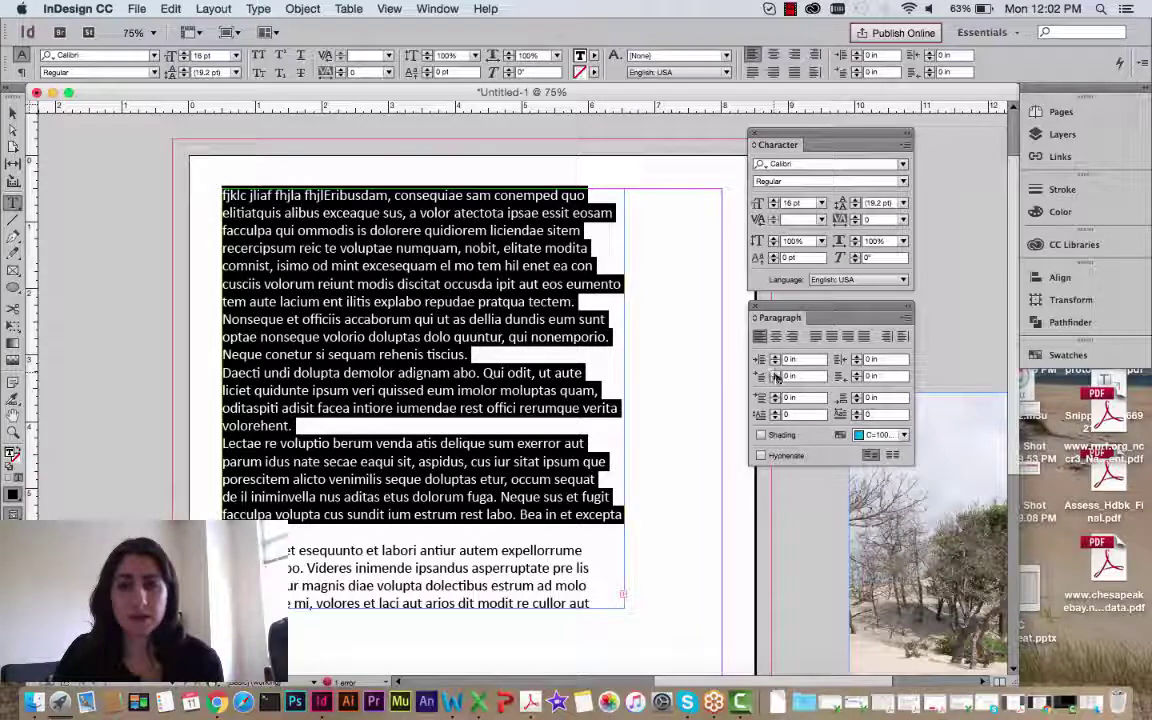
{"action": "left_click", "coordinate": [776, 376]}
{"action": "left_click", "coordinate": [776, 376]}
{"action": "left_click", "coordinate": [776, 376]}
{"action": "left_click", "coordinate": [776, 376]}
{"action": "left_click", "coordinate": [776, 380]}
{"action": "left_click", "coordinate": [776, 380]}
{"action": "left_click", "coordinate": [776, 380]}
{"action": "left_click", "coordinate": [776, 380]}
{"action": "left_click", "coordinate": [856, 376]}
{"action": "left_click", "coordinate": [856, 376]}
{"action": "left_click", "coordinate": [856, 376]}
{"action": "left_click", "coordinate": [856, 376]}
{"action": "left_click", "coordinate": [856, 377]}
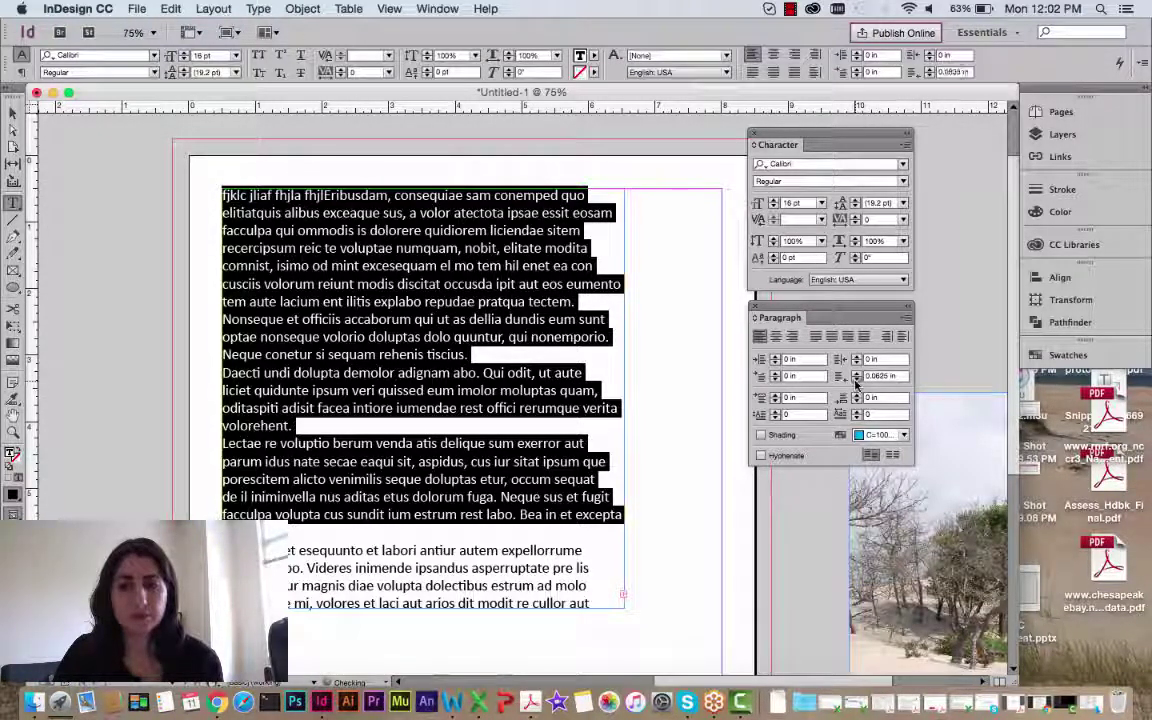
{"action": "left_click", "coordinate": [856, 382]}
{"action": "left_click", "coordinate": [776, 395]}
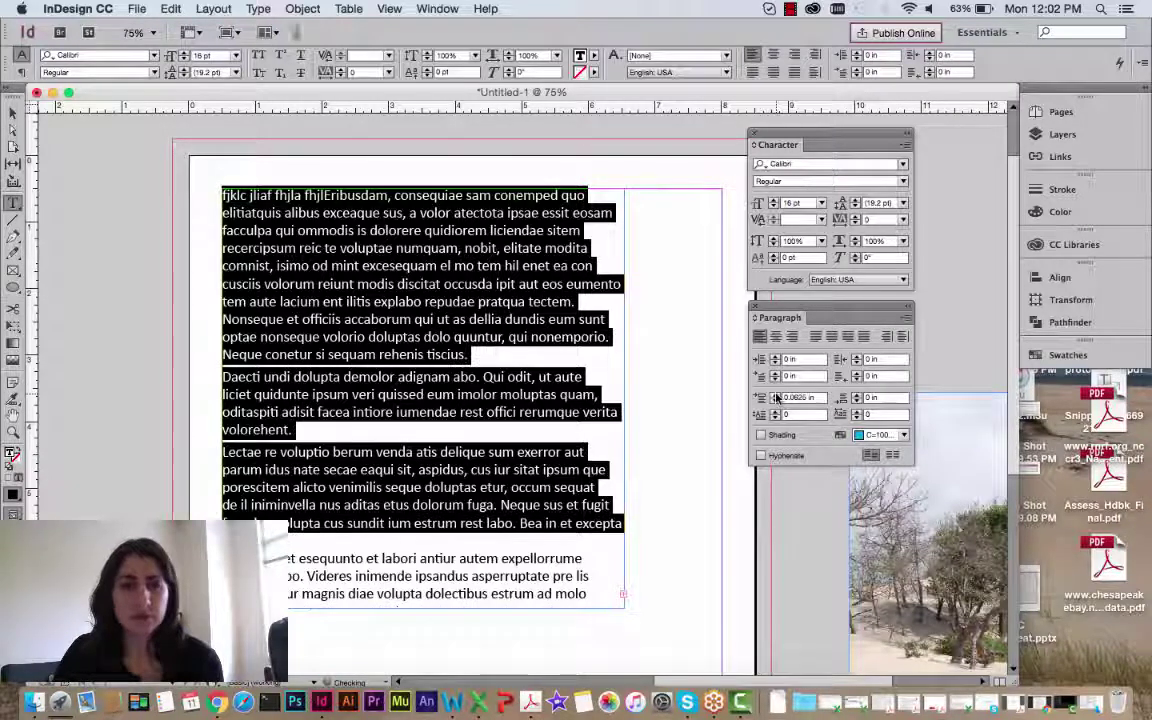
{"action": "left_click", "coordinate": [776, 397]}
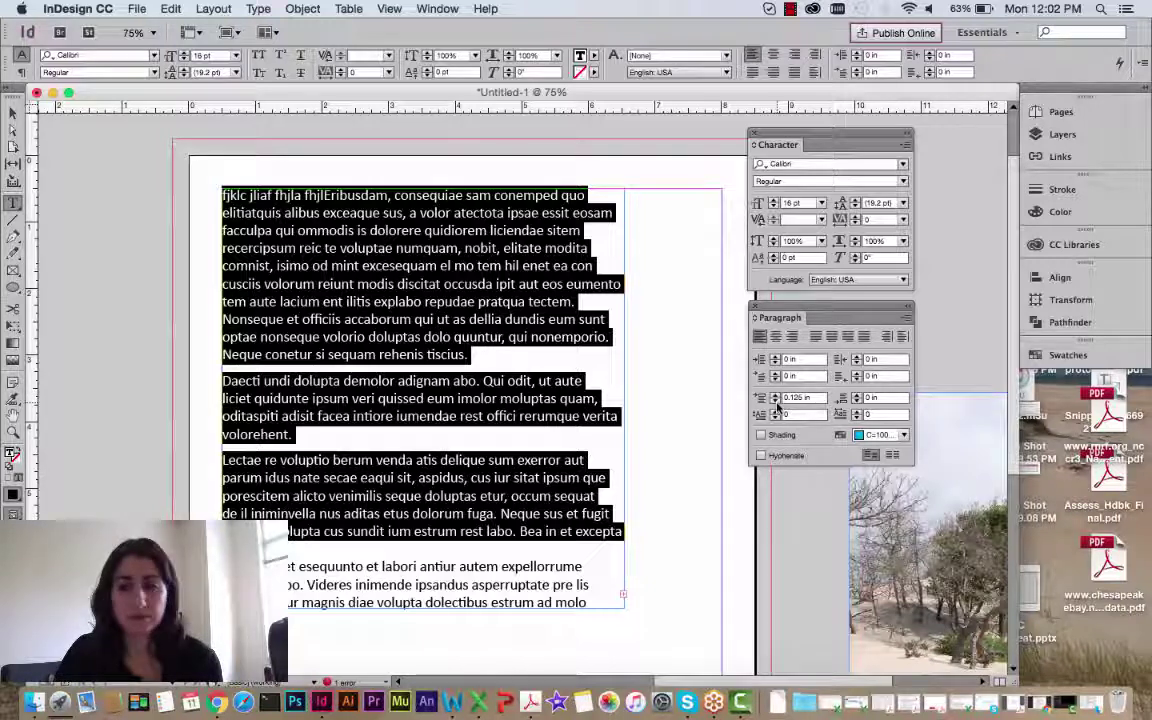
{"action": "left_click", "coordinate": [777, 403]}
{"action": "left_click", "coordinate": [777, 403]}
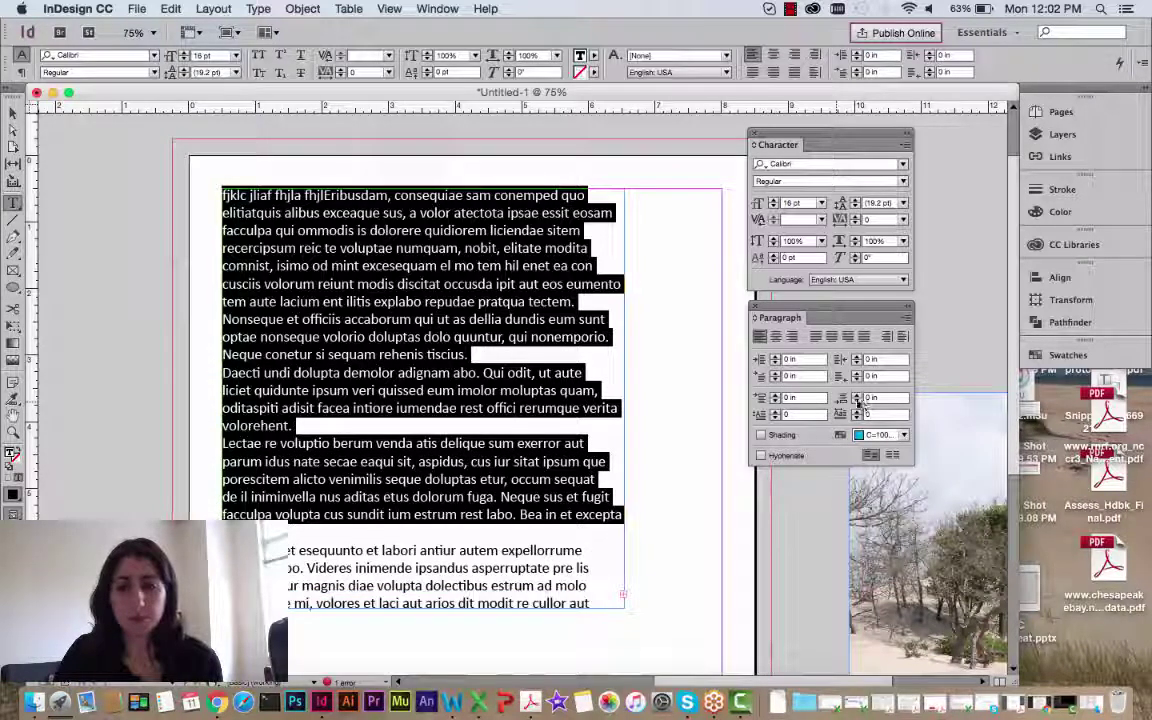
{"action": "left_click", "coordinate": [857, 398]}
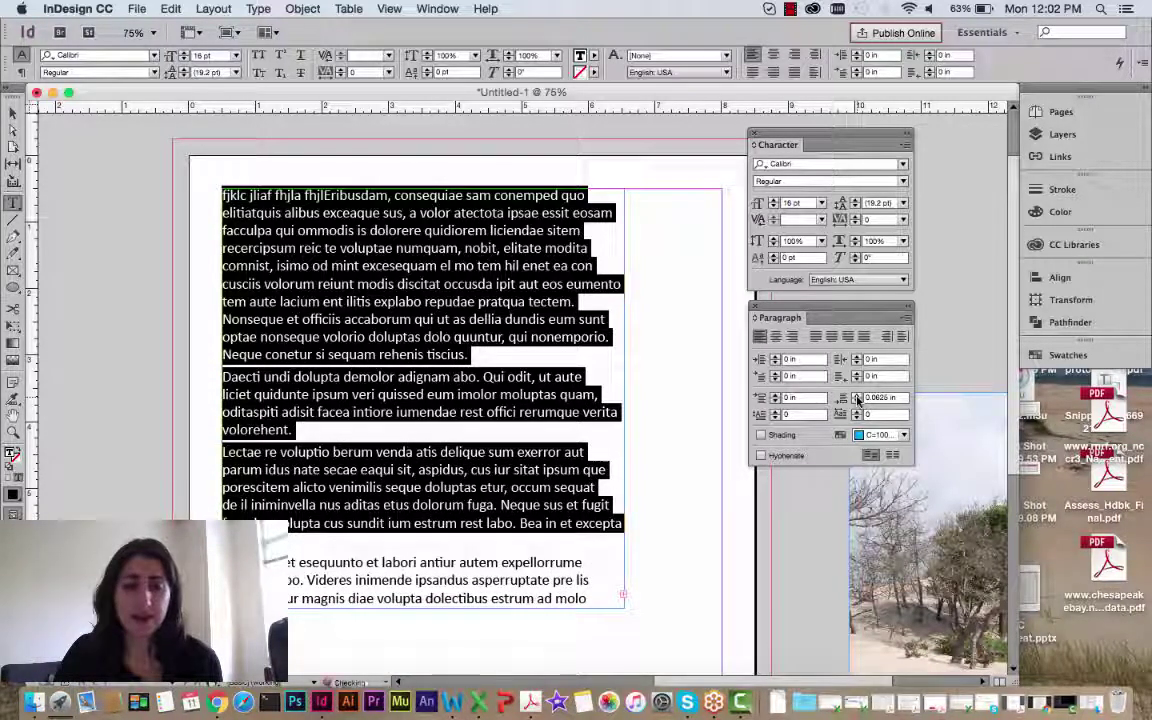
{"action": "left_click", "coordinate": [857, 403]}
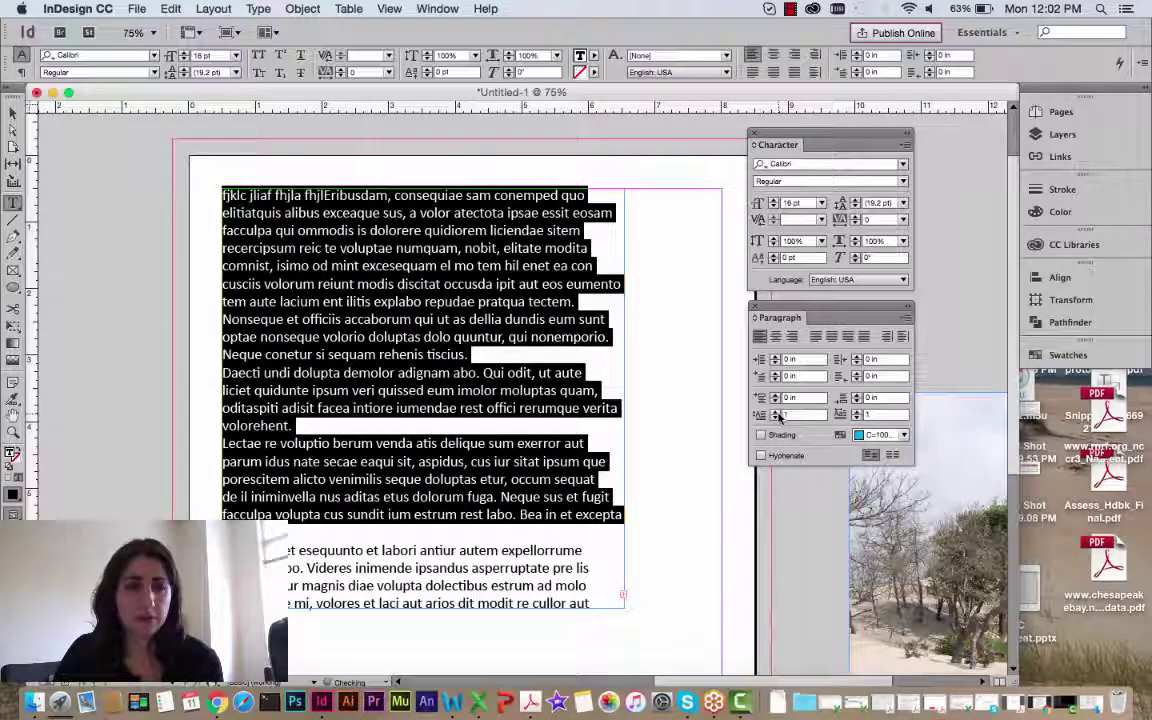
{"action": "left_click", "coordinate": [778, 413]}
{"action": "left_click", "coordinate": [778, 413]}
{"action": "left_click", "coordinate": [778, 413]}
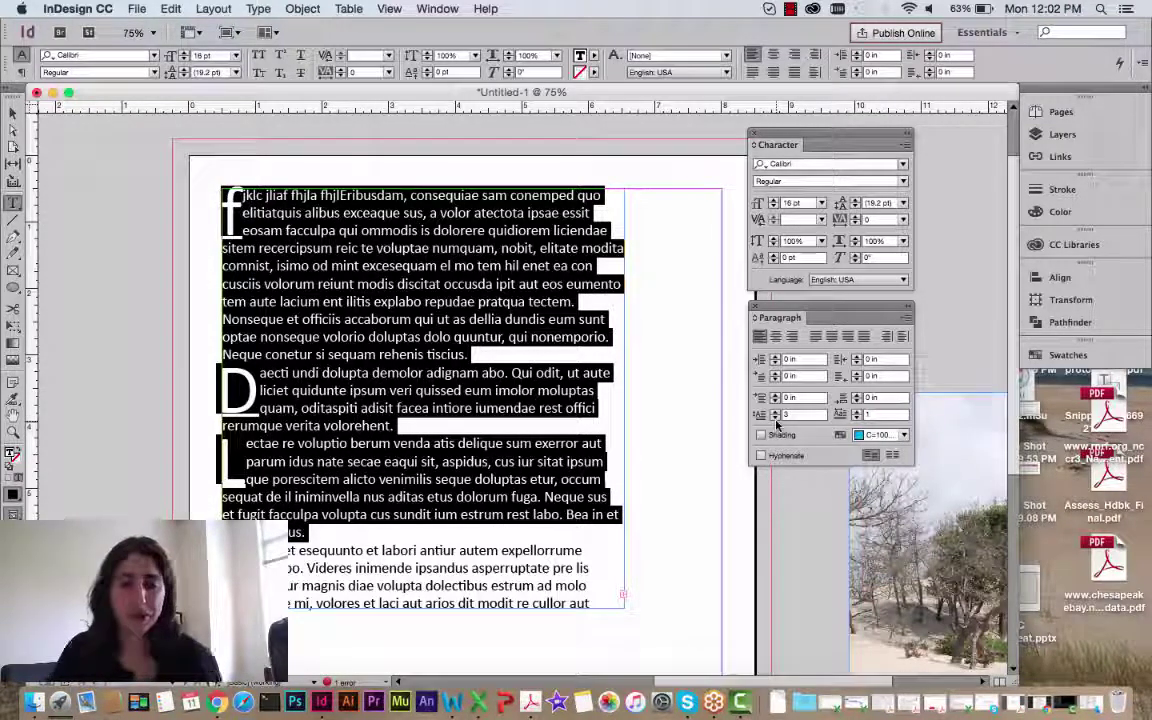
{"action": "left_click", "coordinate": [777, 423]}
{"action": "left_click", "coordinate": [777, 423]}
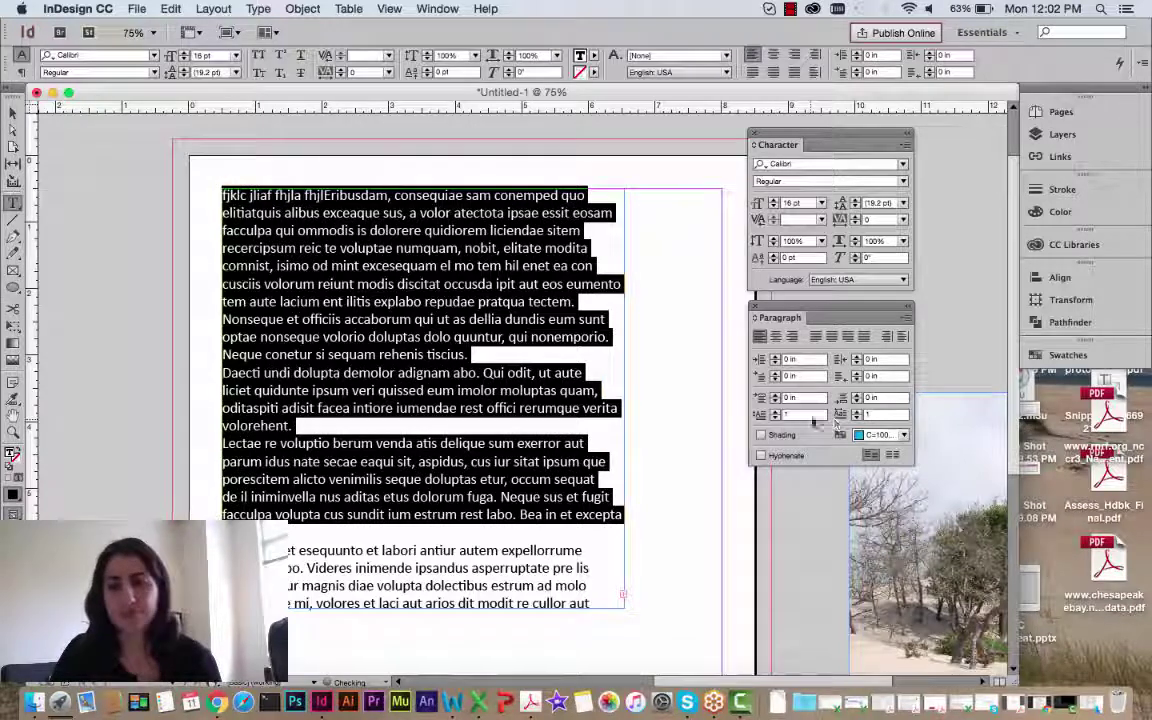
{"action": "left_click", "coordinate": [777, 423]}
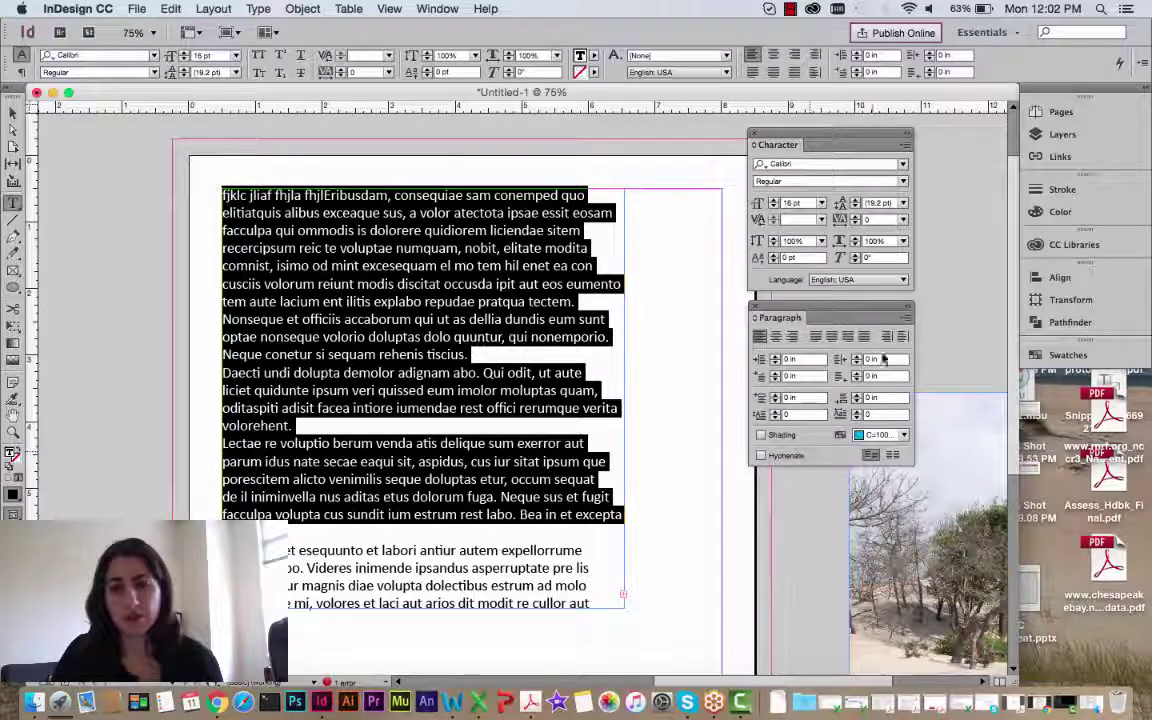
{"action": "left_click", "coordinate": [906, 317]}
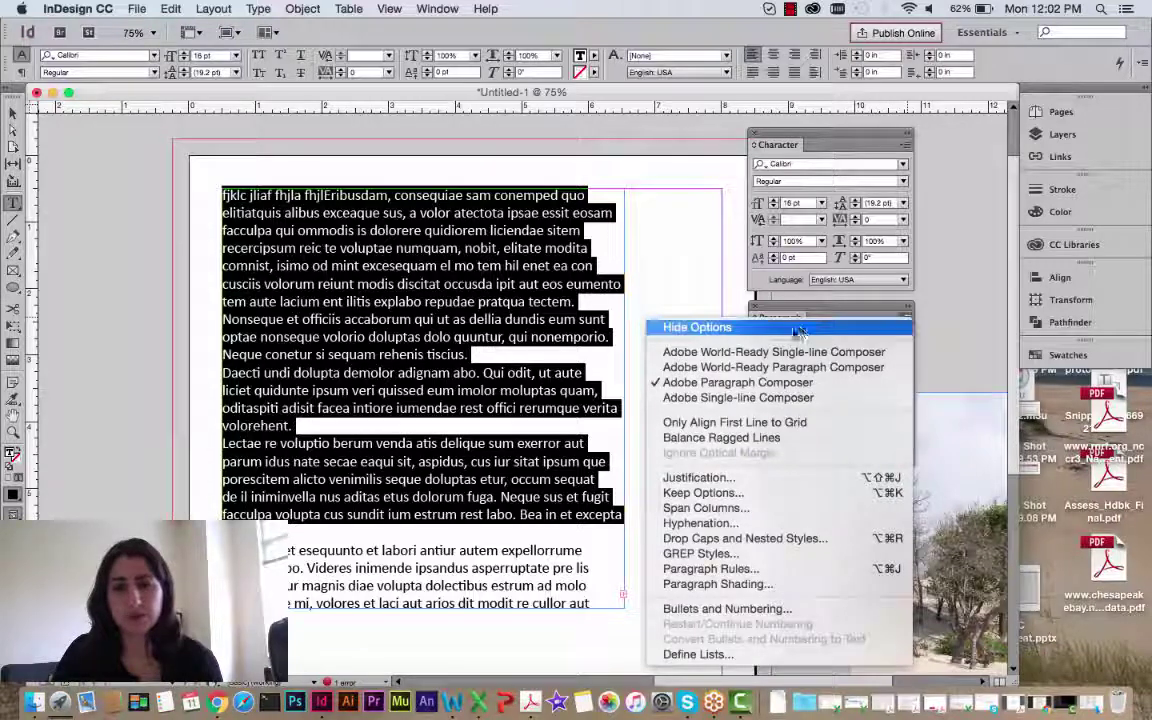
{"action": "left_click", "coordinate": [798, 329]}
{"action": "left_click", "coordinate": [905, 318]}
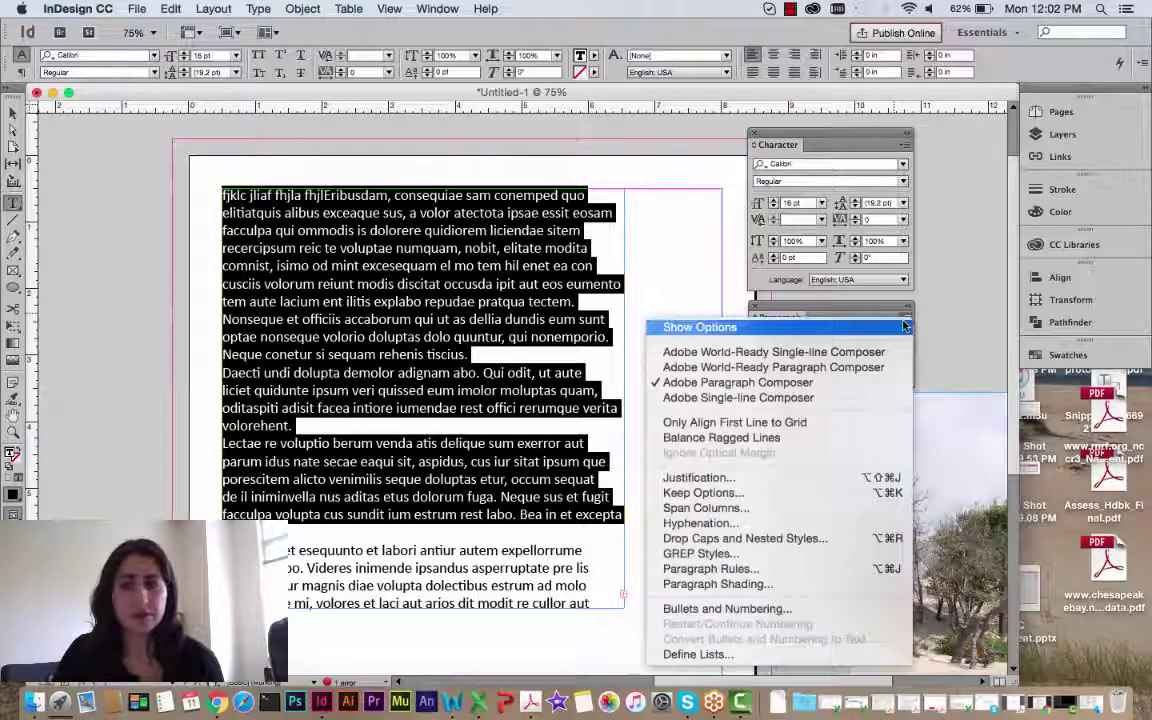
{"action": "left_click", "coordinate": [690, 327]}
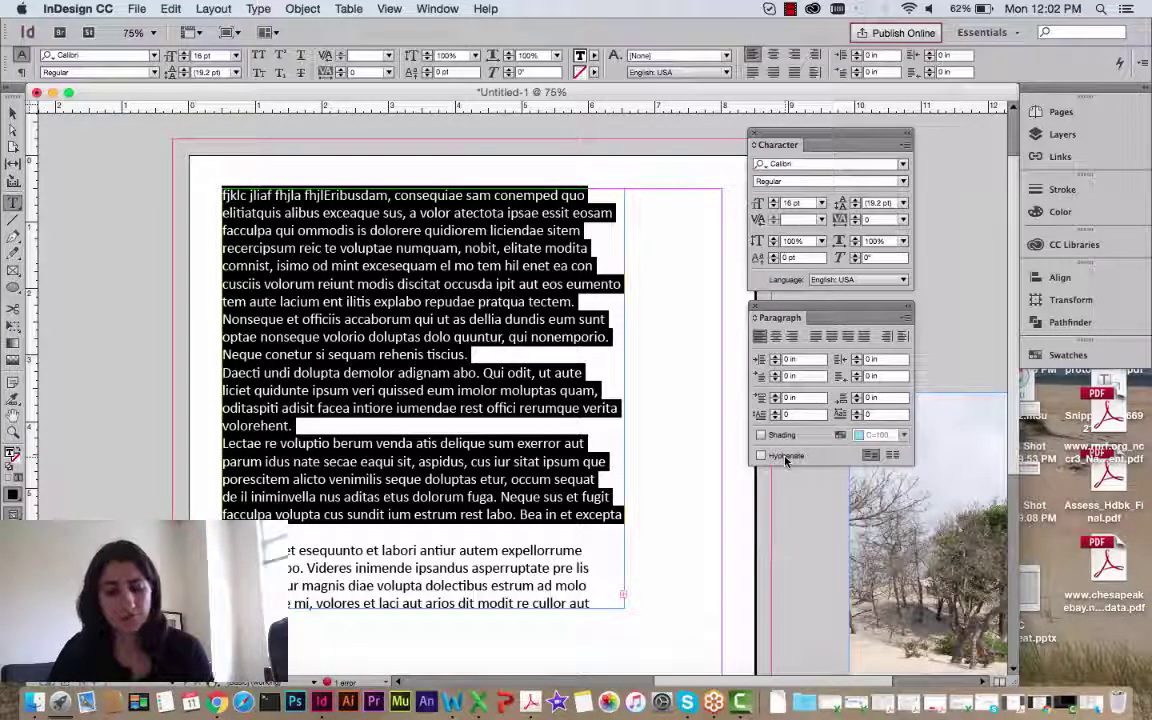
Step: Shorten the first text frame and thread its overflow text into a new frame below it
{"action": "left_click", "coordinate": [12, 113]}
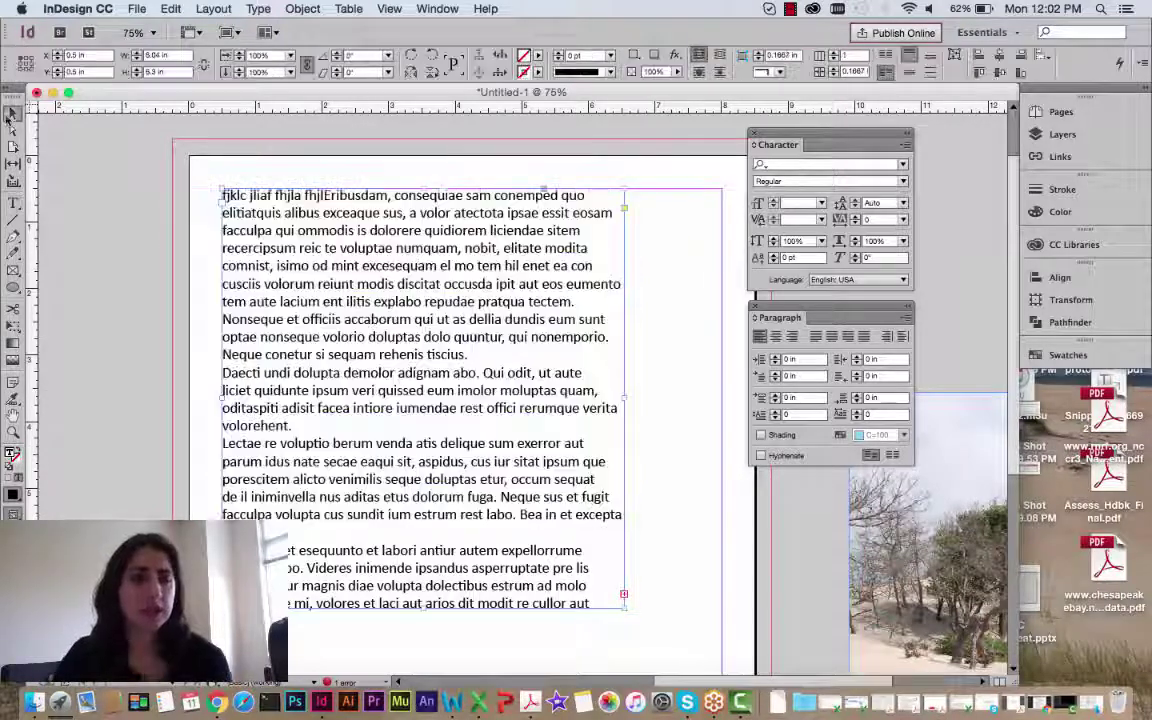
{"action": "left_click_drag", "start_coordinate": [421, 608], "coordinate": [462, 411]}
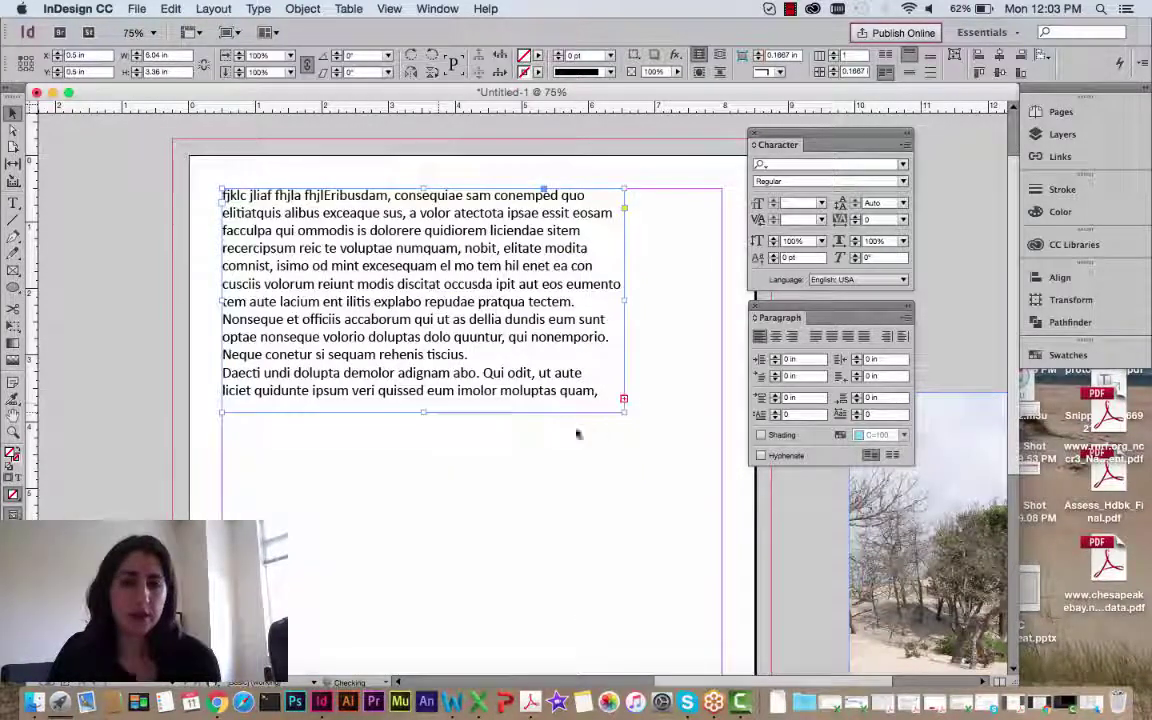
{"action": "left_click", "coordinate": [624, 400]}
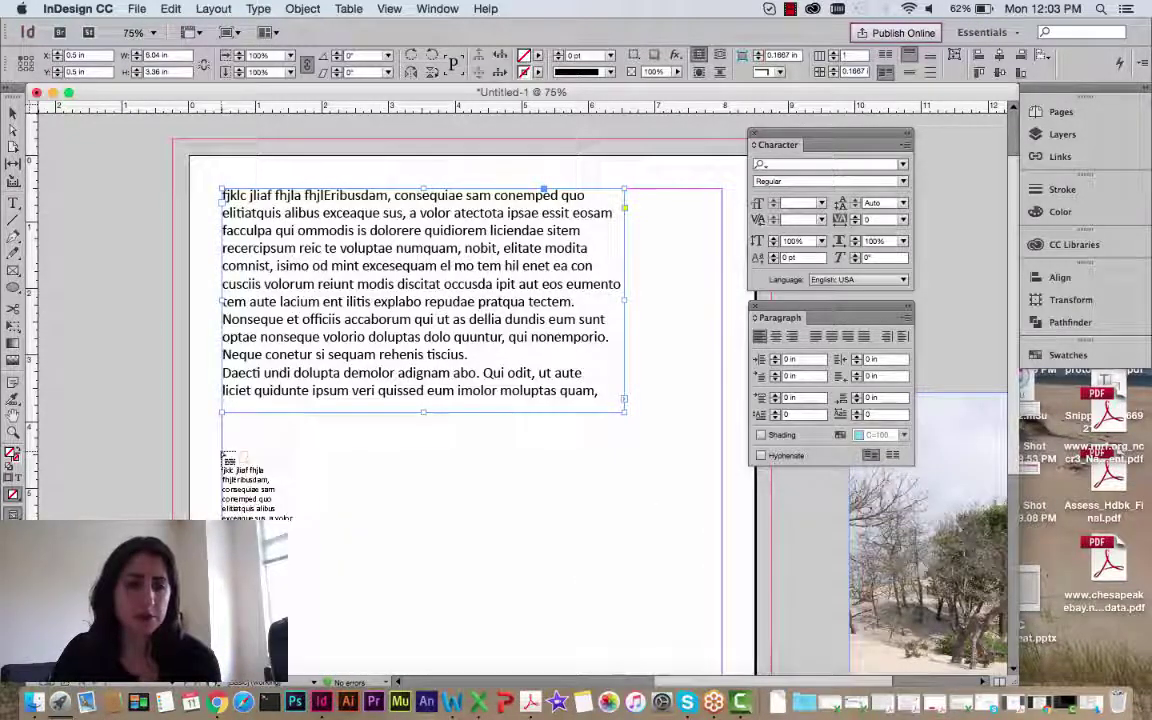
{"action": "left_click_drag", "start_coordinate": [222, 450], "coordinate": [624, 595]}
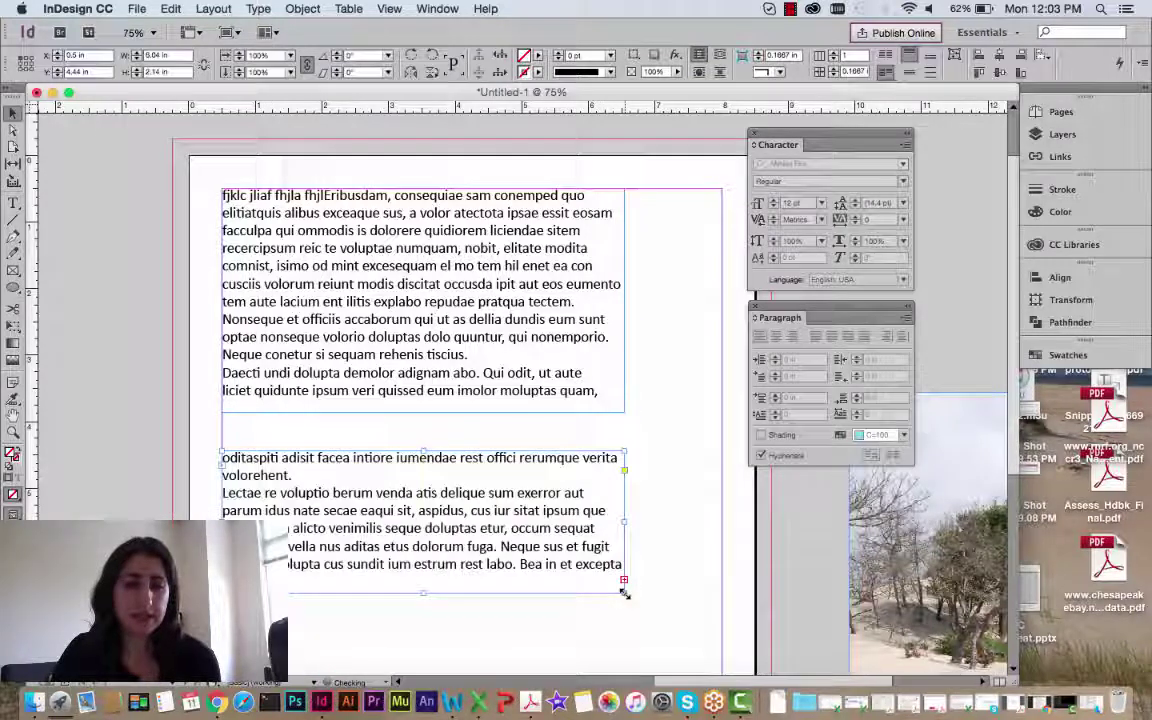
Step: Delete the stray word before 'eum' so the line reads 'verieum', then select the lower frame
{"action": "double_click", "coordinate": [432, 392]}
{"action": "key", "text": "BackSpace"}
{"action": "key", "text": "BackSpace"}
{"action": "key", "text": "BackSpace"}
{"action": "key", "text": "BackSpace"}
{"action": "key", "text": "BackSpace"}
{"action": "key", "text": "BackSpace"}
{"action": "key", "text": "BackSpace"}
{"action": "key", "text": "BackSpace"}
{"action": "key", "text": "BackSpace"}
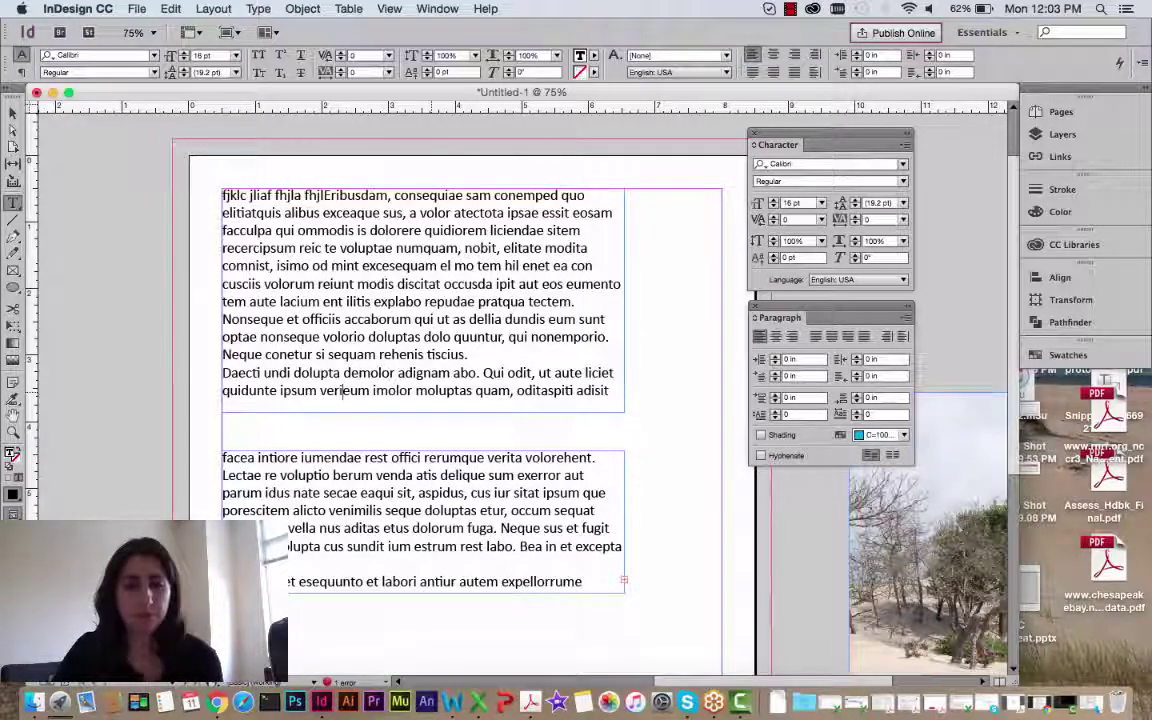
{"action": "key", "text": "Escape"}
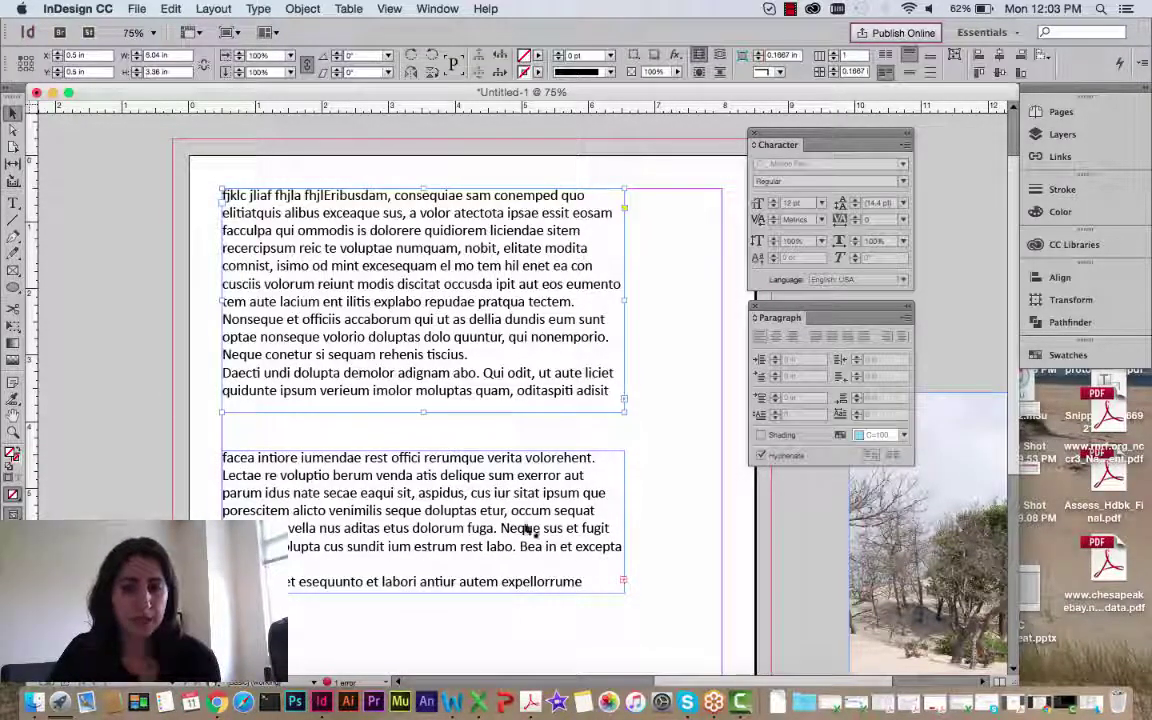
{"action": "left_click", "coordinate": [557, 543]}
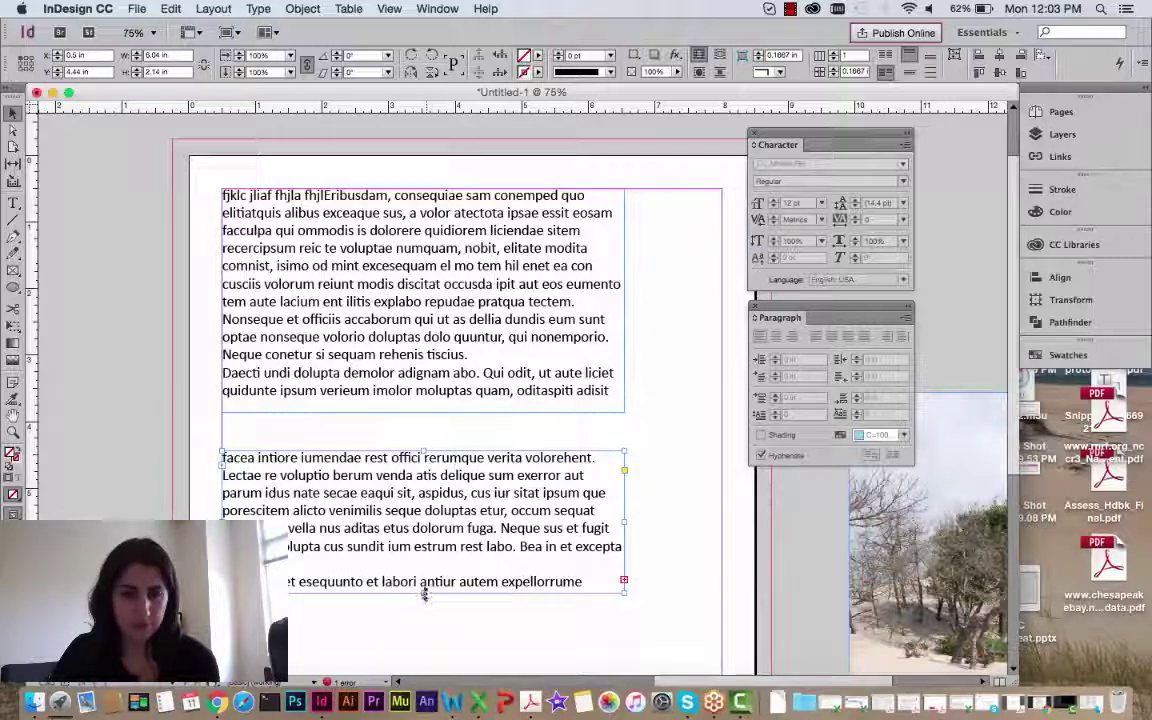
Step: Stretch the lower text frame taller and out to the right margin, making it 7.5 × 4.44 in
{"action": "left_click_drag", "start_coordinate": [424, 594], "coordinate": [424, 638]}
{"action": "scroll", "coordinate": [432, 601], "scroll_direction": "down", "scroll_amount": 5}
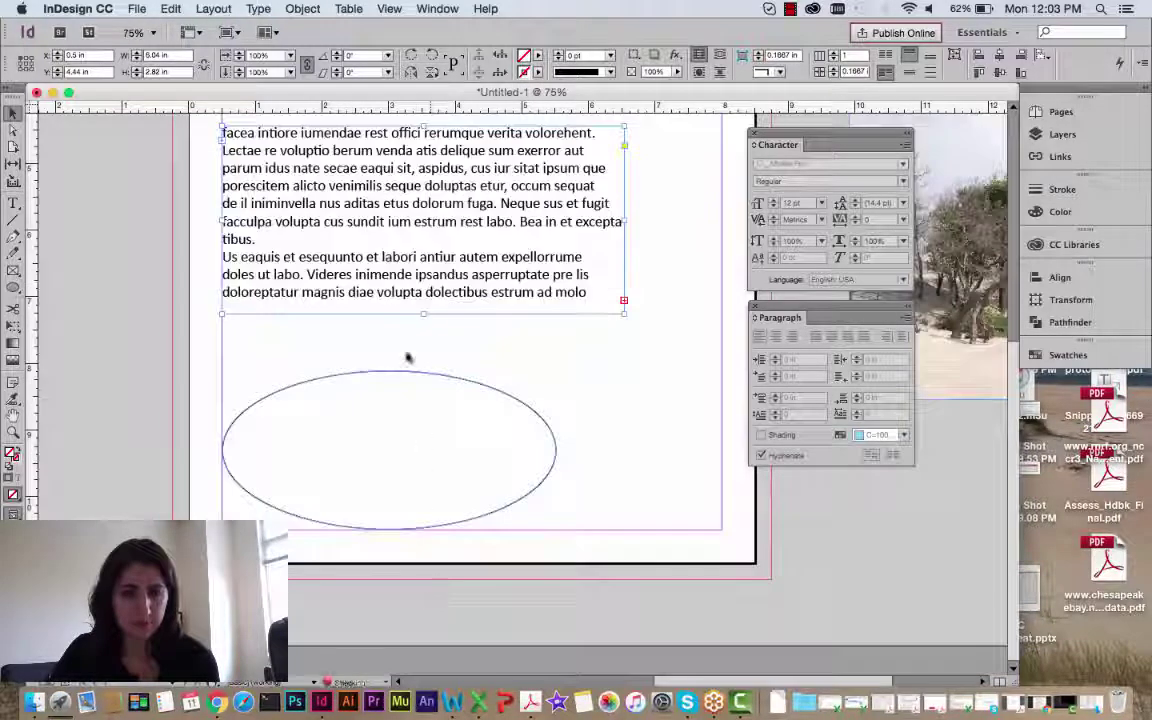
{"action": "left_click_drag", "start_coordinate": [424, 316], "coordinate": [432, 535]}
{"action": "left_click_drag", "start_coordinate": [624, 328], "coordinate": [722, 339]}
{"action": "scroll", "coordinate": [607, 375], "scroll_direction": "up", "scroll_amount": 3}
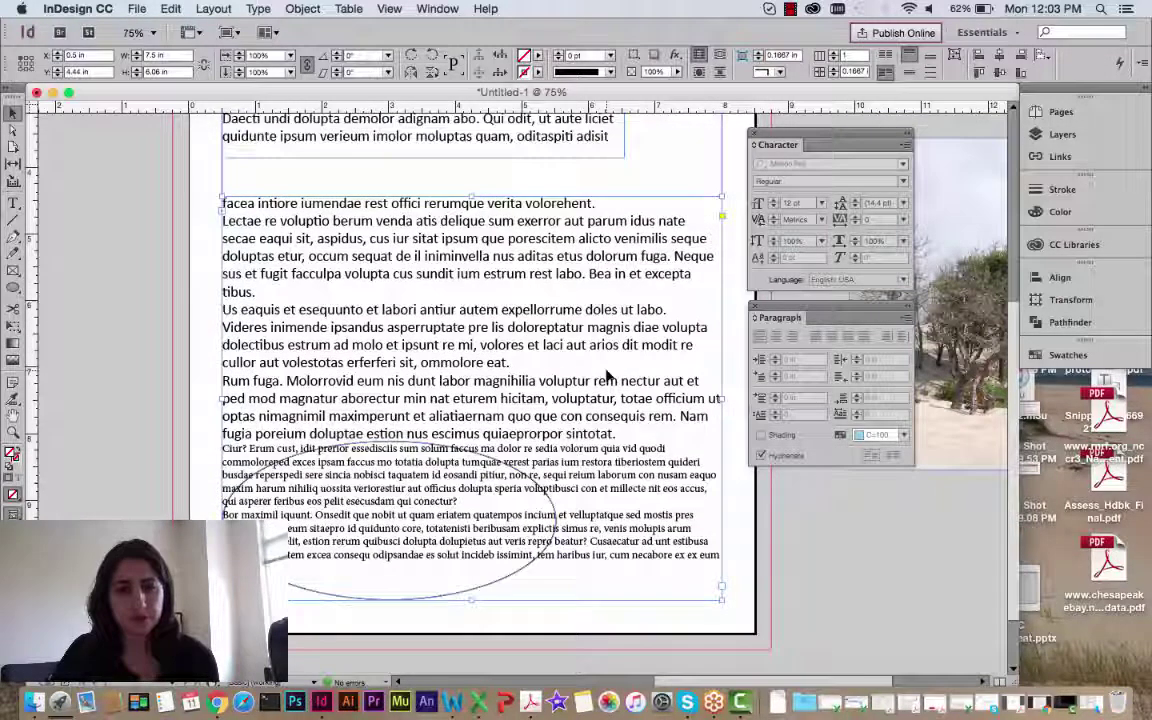
{"action": "scroll", "coordinate": [607, 375], "scroll_direction": "up", "scroll_amount": 3}
{"action": "scroll", "coordinate": [607, 375], "scroll_direction": "down", "scroll_amount": 3}
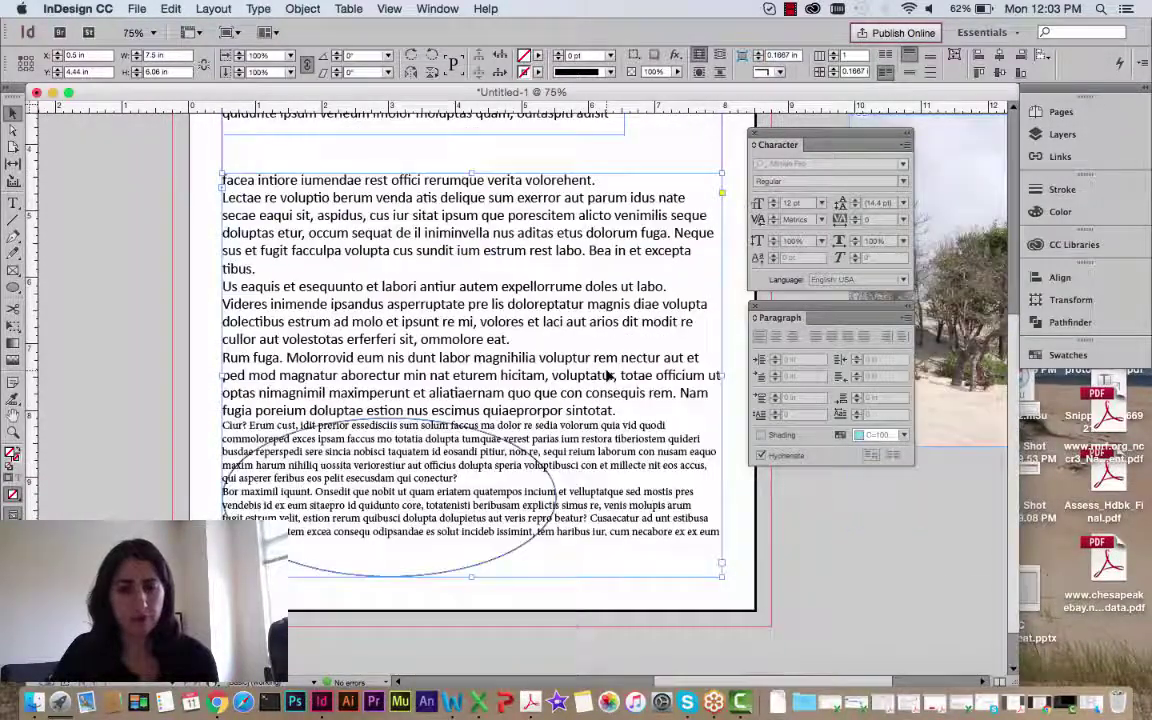
{"action": "scroll", "coordinate": [607, 375], "scroll_direction": "up", "scroll_amount": 10}
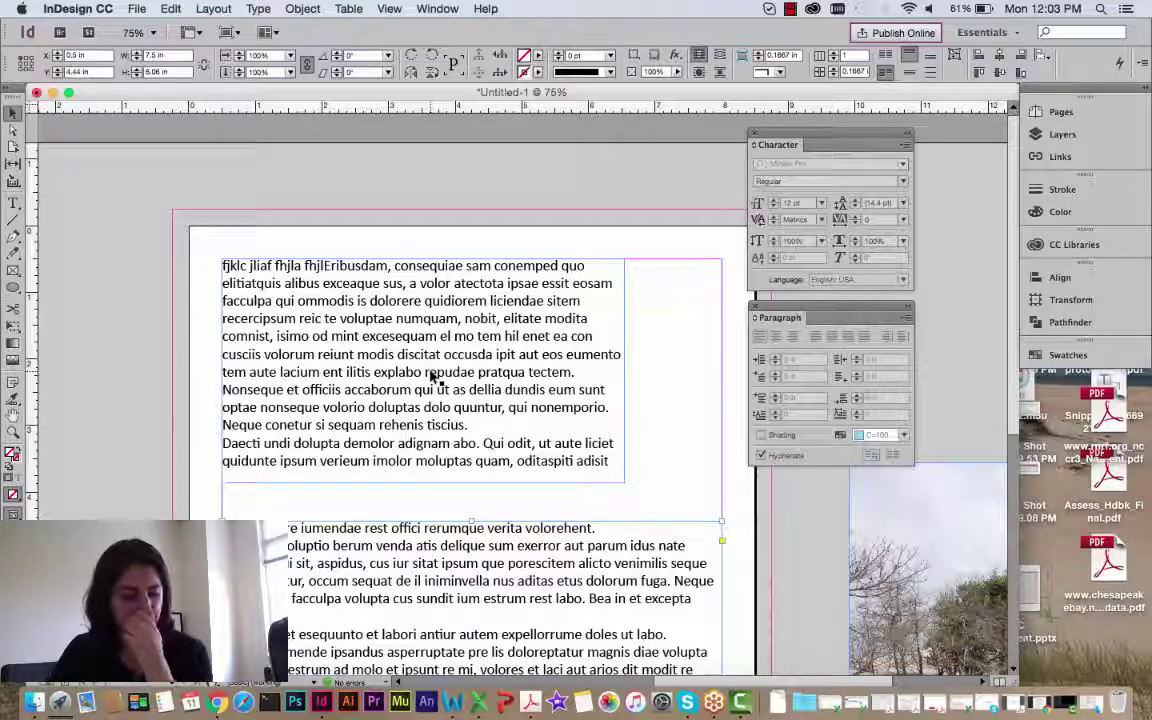
{"action": "left_click", "coordinate": [381, 10]}
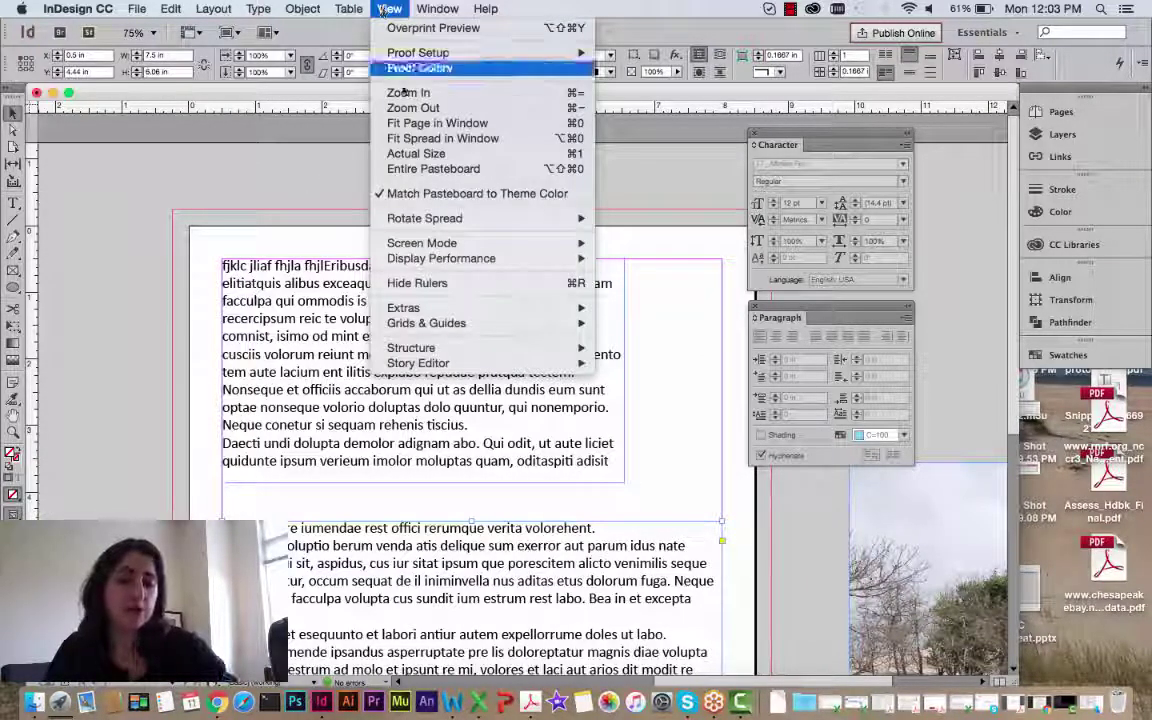
{"action": "mouse_move", "coordinate": [472, 316]}
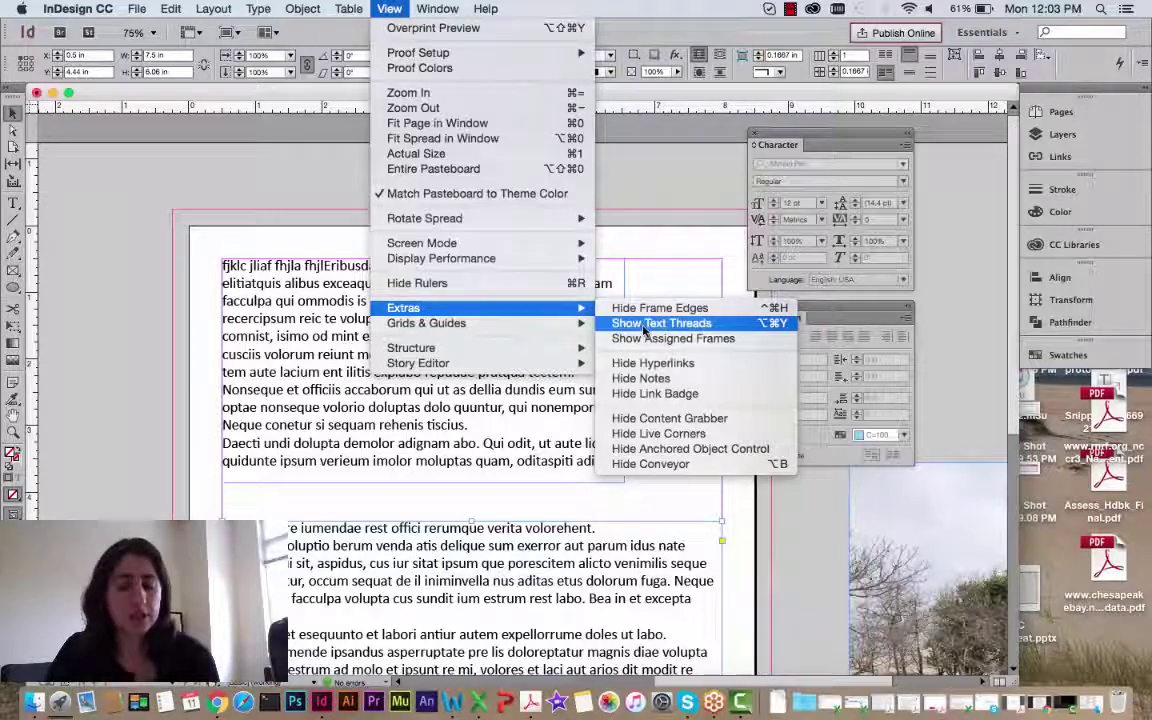
{"action": "left_click", "coordinate": [645, 328]}
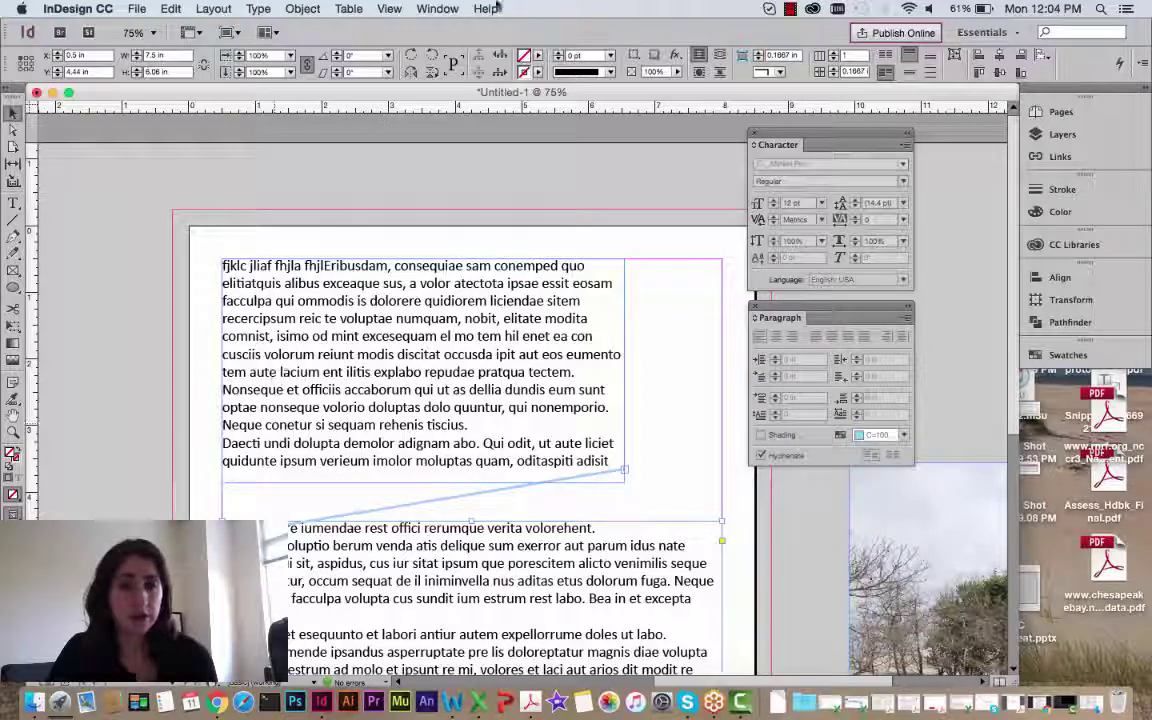
{"action": "left_click", "coordinate": [389, 8]}
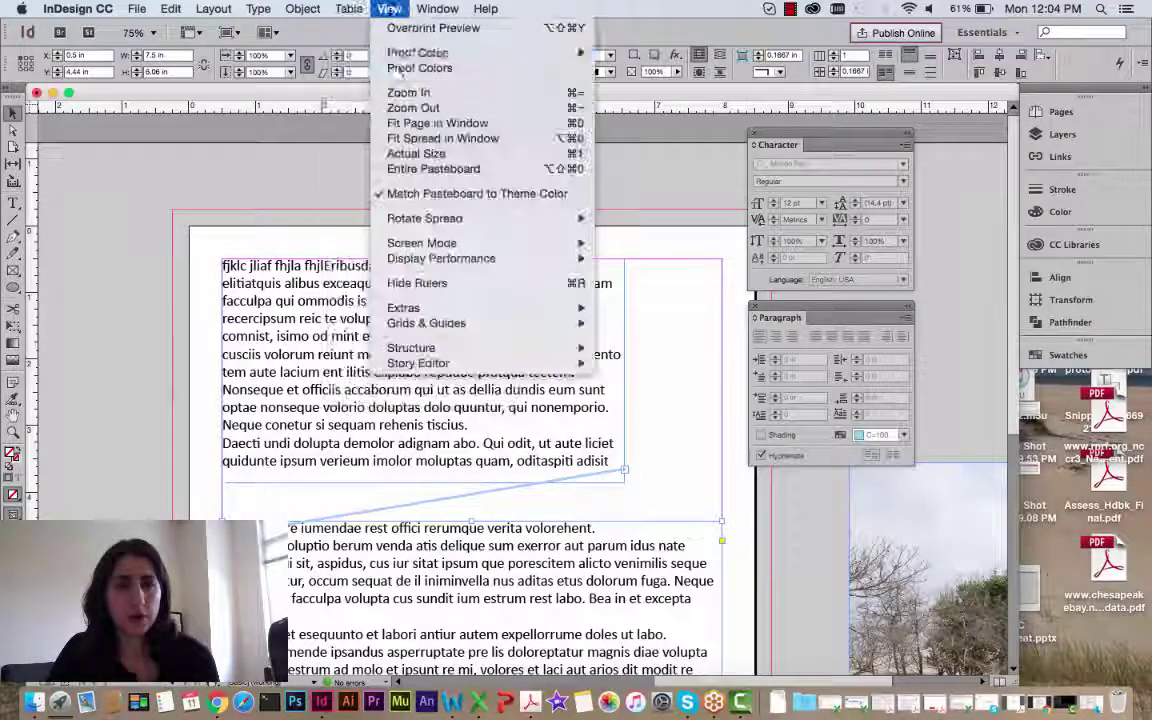
{"action": "mouse_move", "coordinate": [529, 316]}
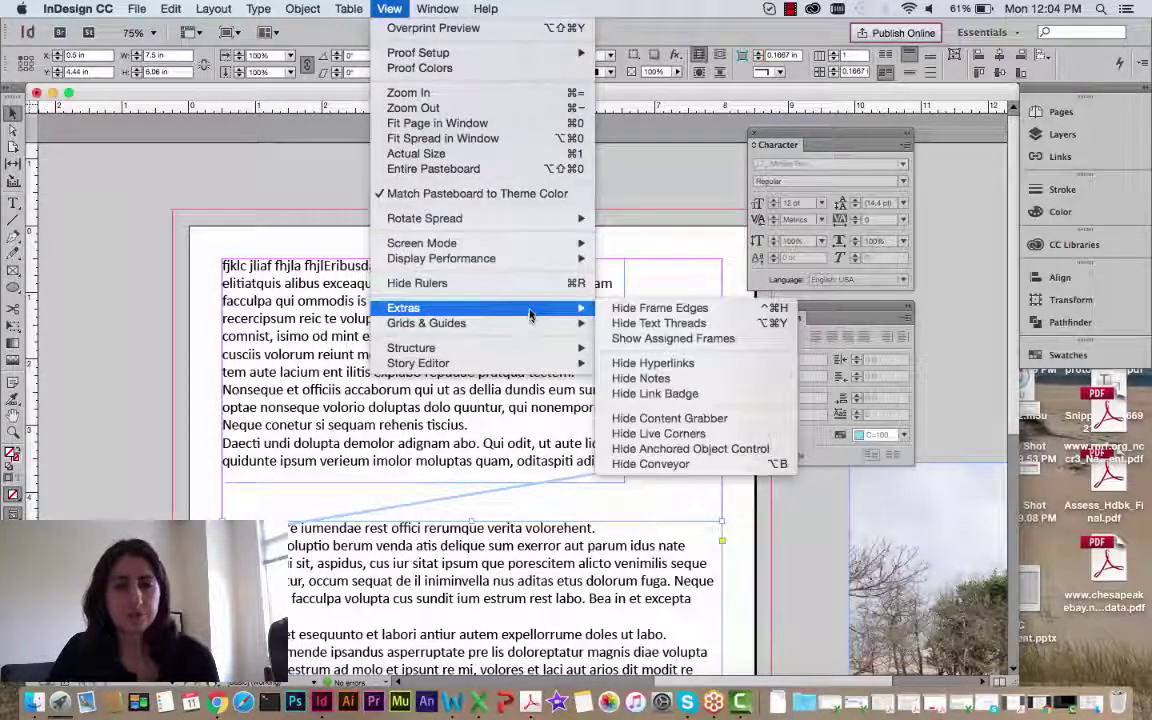
{"action": "left_click", "coordinate": [636, 323]}
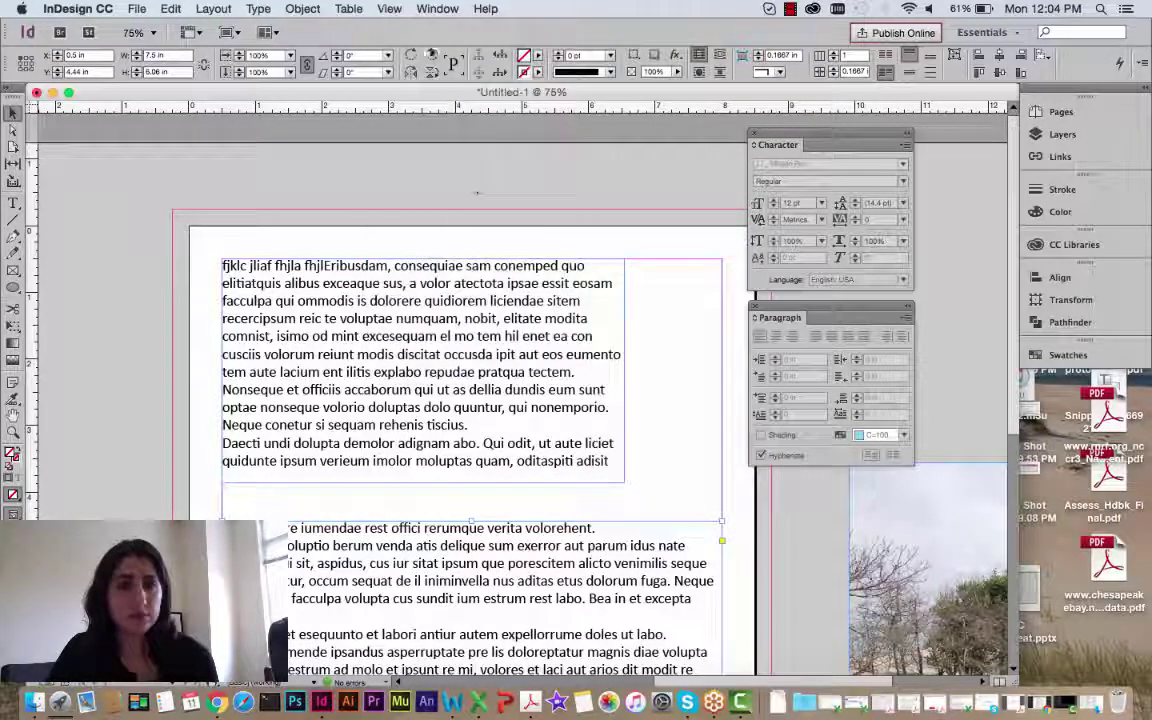
{"action": "left_click", "coordinate": [389, 8]}
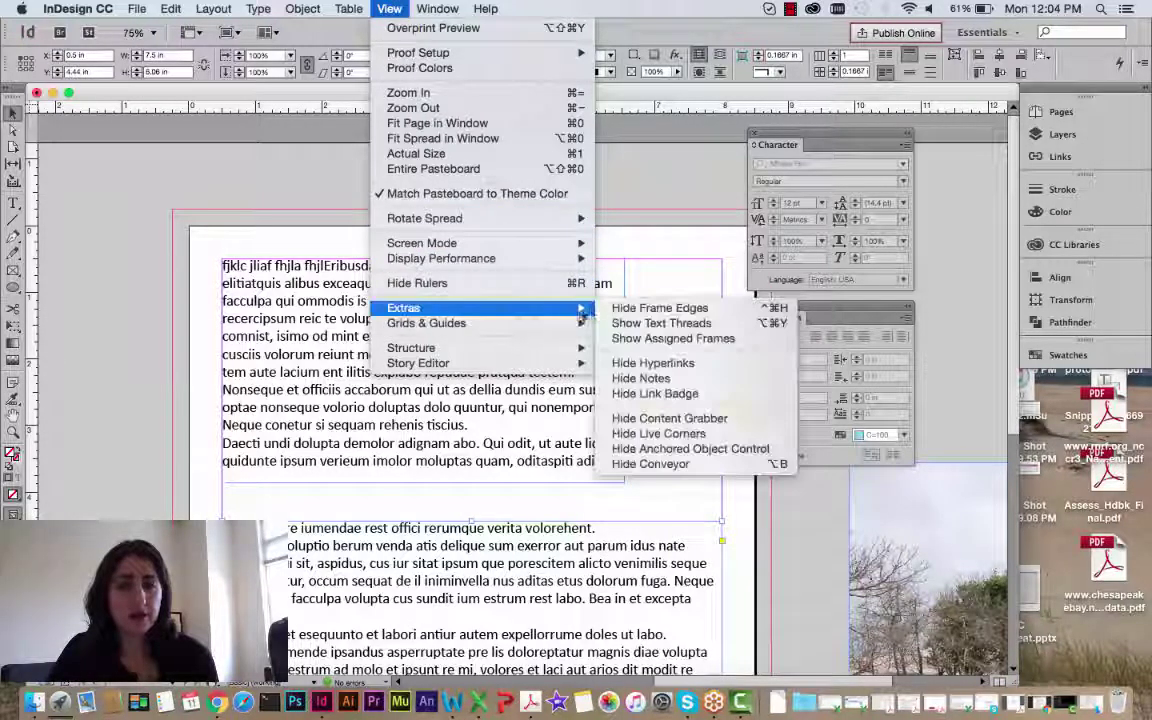
{"action": "left_click", "coordinate": [641, 310]}
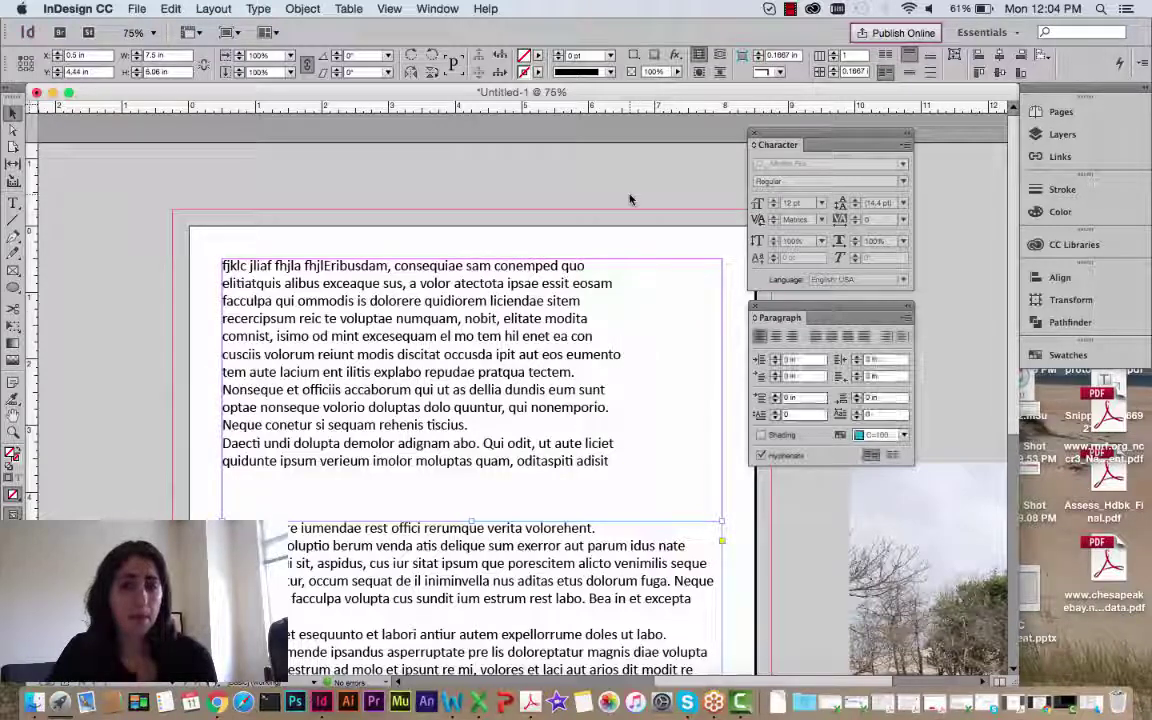
{"action": "left_click", "coordinate": [562, 320]}
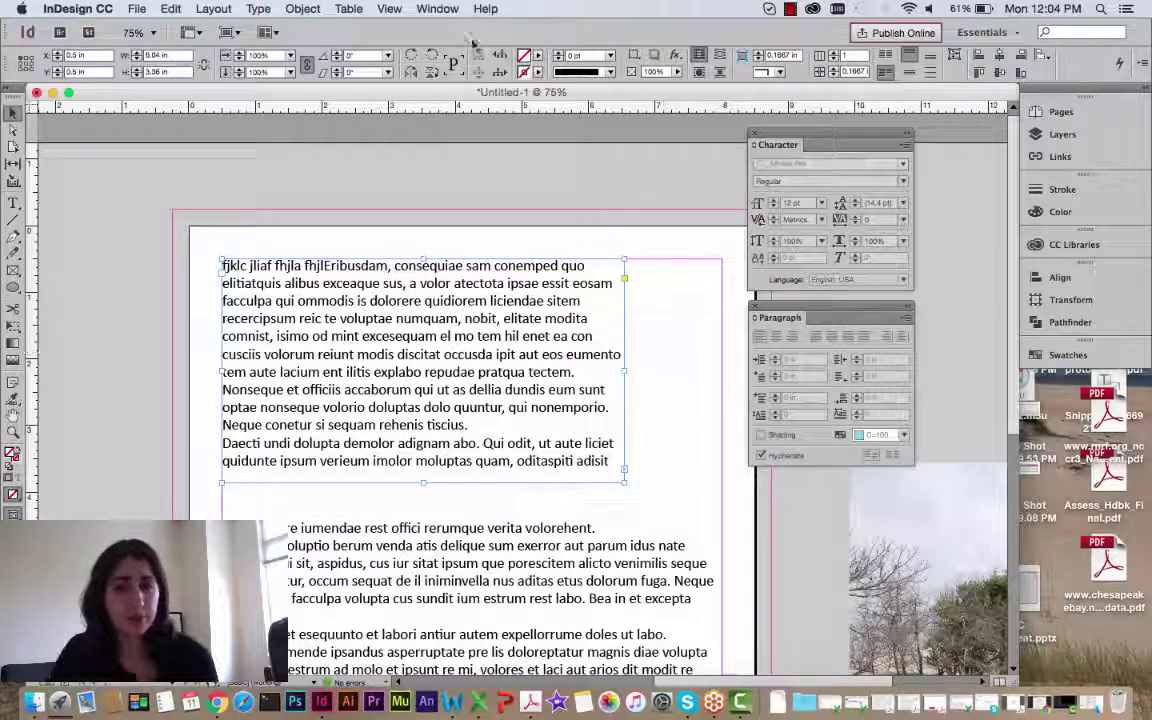
{"action": "left_click", "coordinate": [389, 8]}
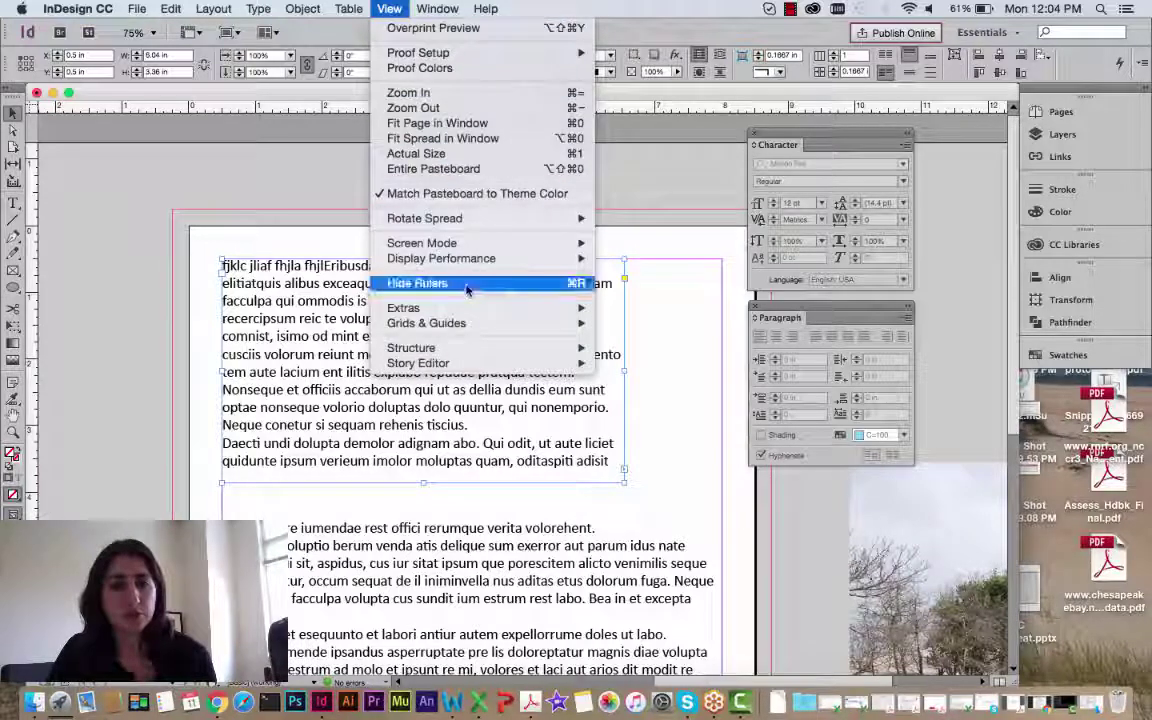
{"action": "mouse_move", "coordinate": [500, 308]}
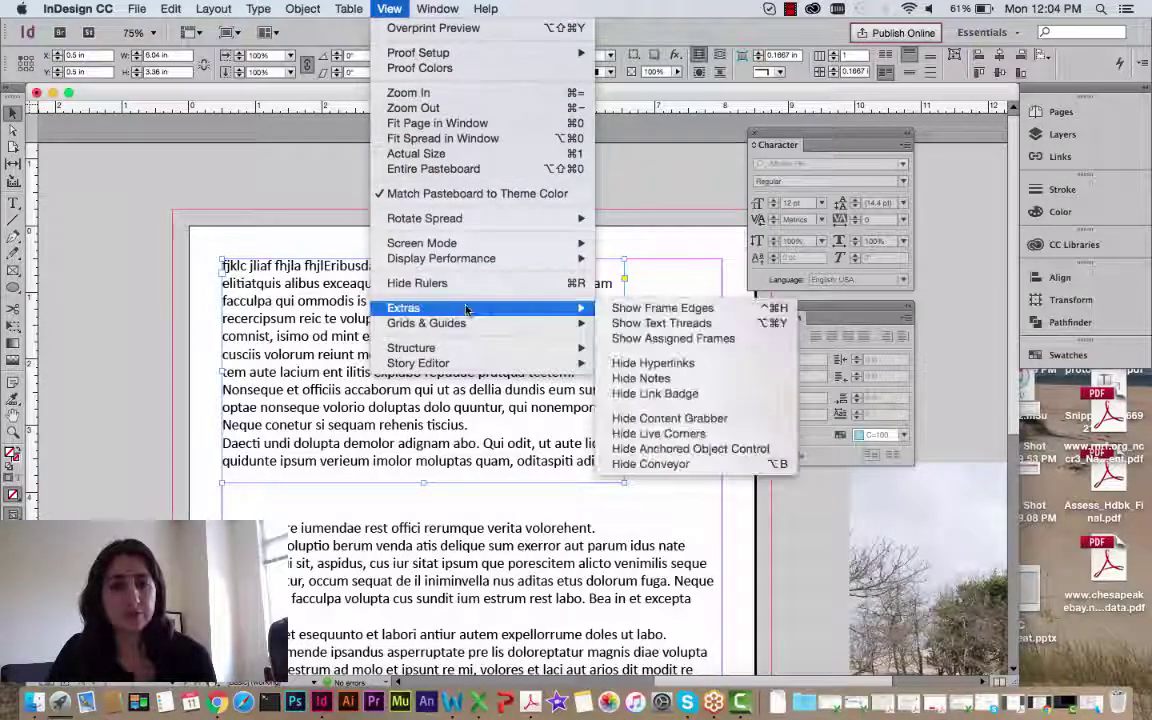
{"action": "left_click", "coordinate": [631, 310]}
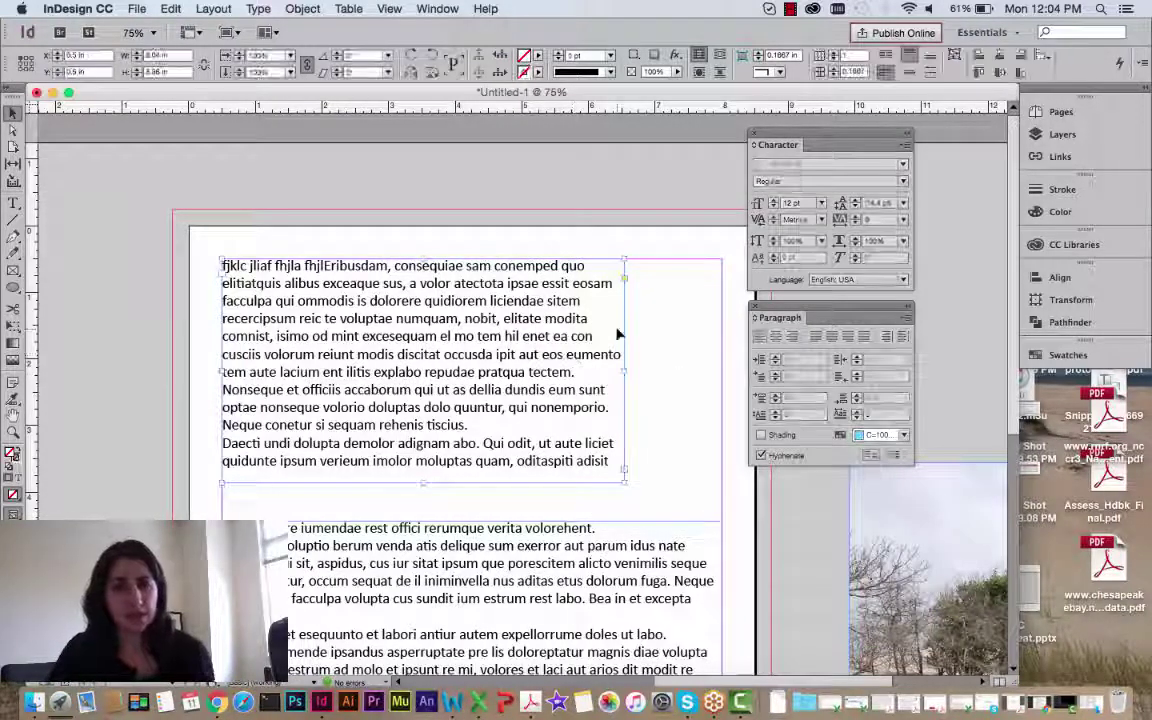
Step: Narrow the top frame into a left column and thread the story into a right-column frame
{"action": "scroll", "coordinate": [600, 300], "scroll_direction": "down", "scroll_amount": 5}
{"action": "scroll", "coordinate": [597, 280], "scroll_direction": "up", "scroll_amount": 5}
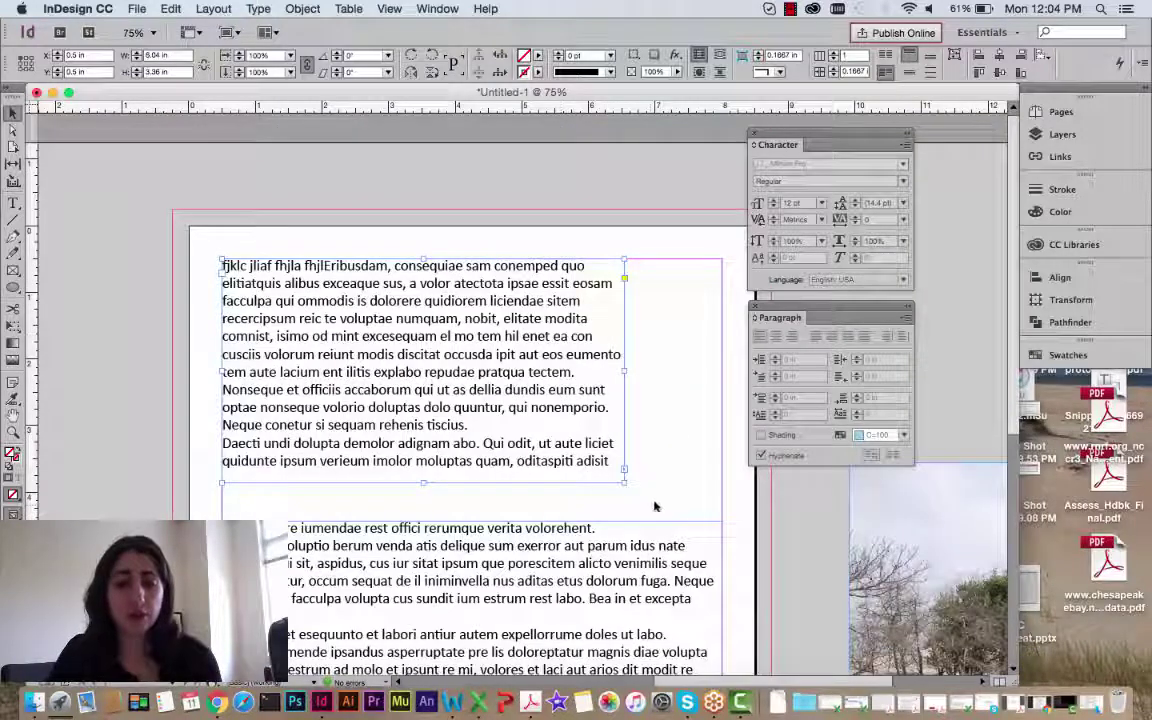
{"action": "left_click_drag", "start_coordinate": [624, 483], "coordinate": [456, 520]}
{"action": "left_click", "coordinate": [455, 514]}
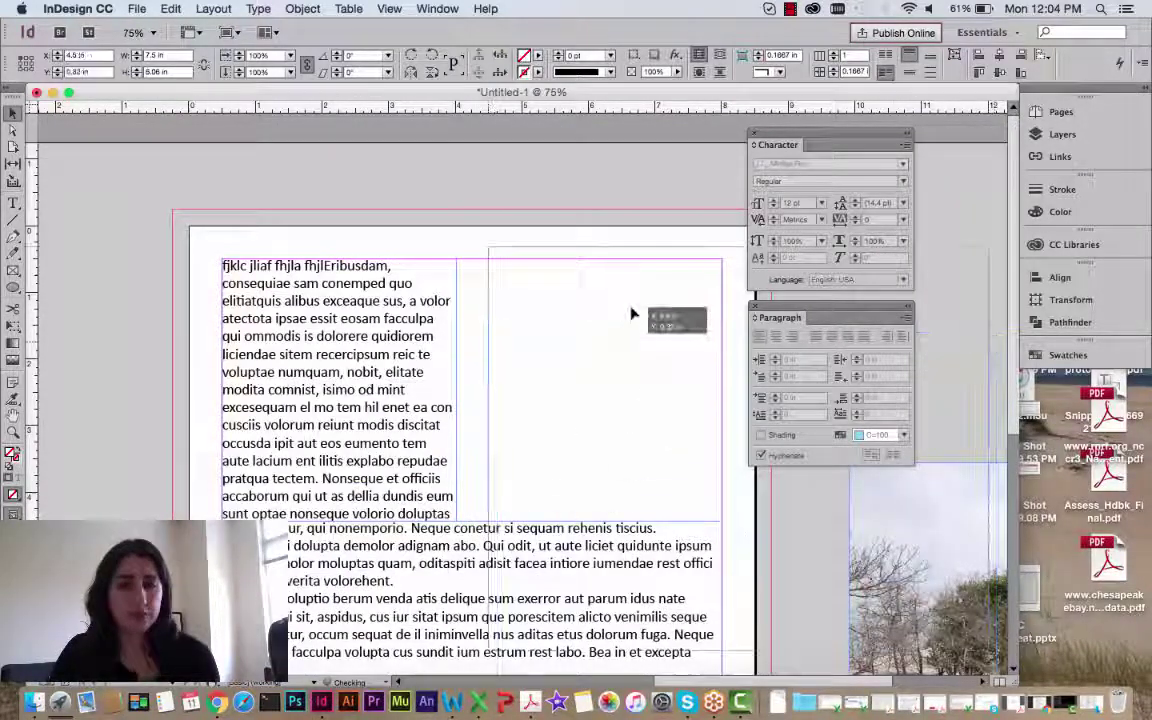
{"action": "left_click", "coordinate": [488, 262]}
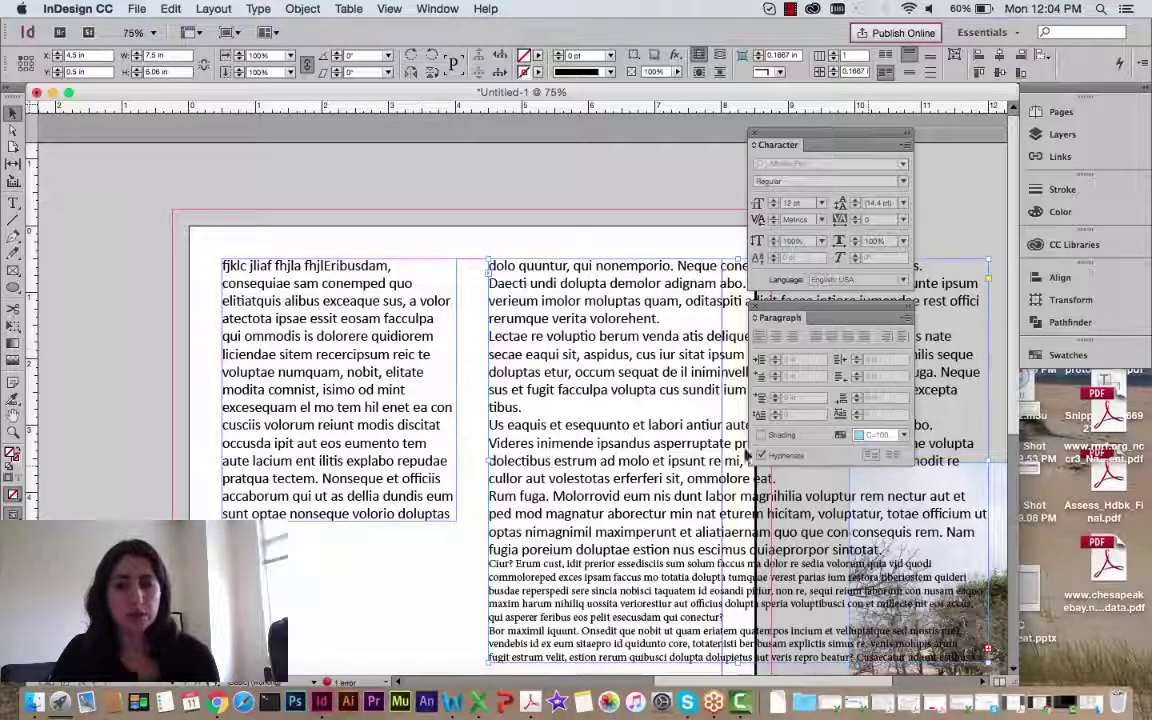
Step: Lengthen the left column and extend the right-hand text frame to 8.22 in
{"action": "scroll", "coordinate": [400, 348], "scroll_direction": "down", "scroll_amount": 5}
{"action": "left_click_drag", "start_coordinate": [338, 336], "coordinate": [355, 620]}
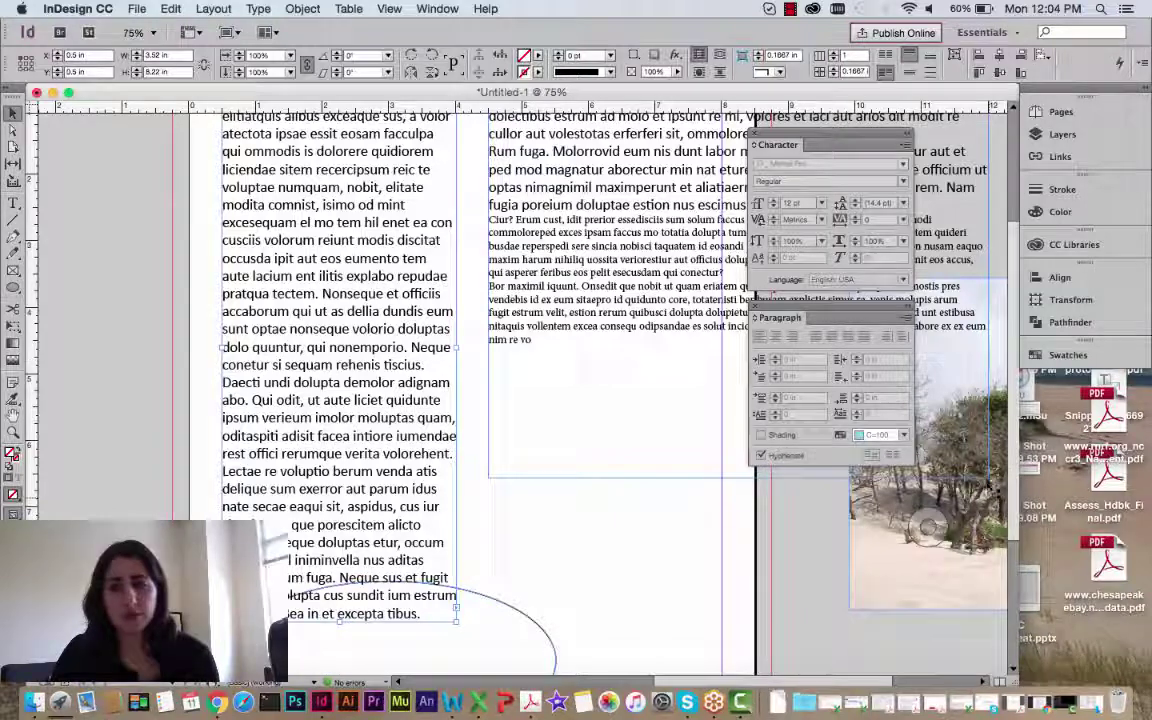
{"action": "left_click_drag", "start_coordinate": [688, 484], "coordinate": [722, 533]}
{"action": "left_click_drag", "start_coordinate": [604, 533], "coordinate": [577, 588]}
{"action": "scroll", "coordinate": [577, 588], "scroll_direction": "up", "scroll_amount": 3}
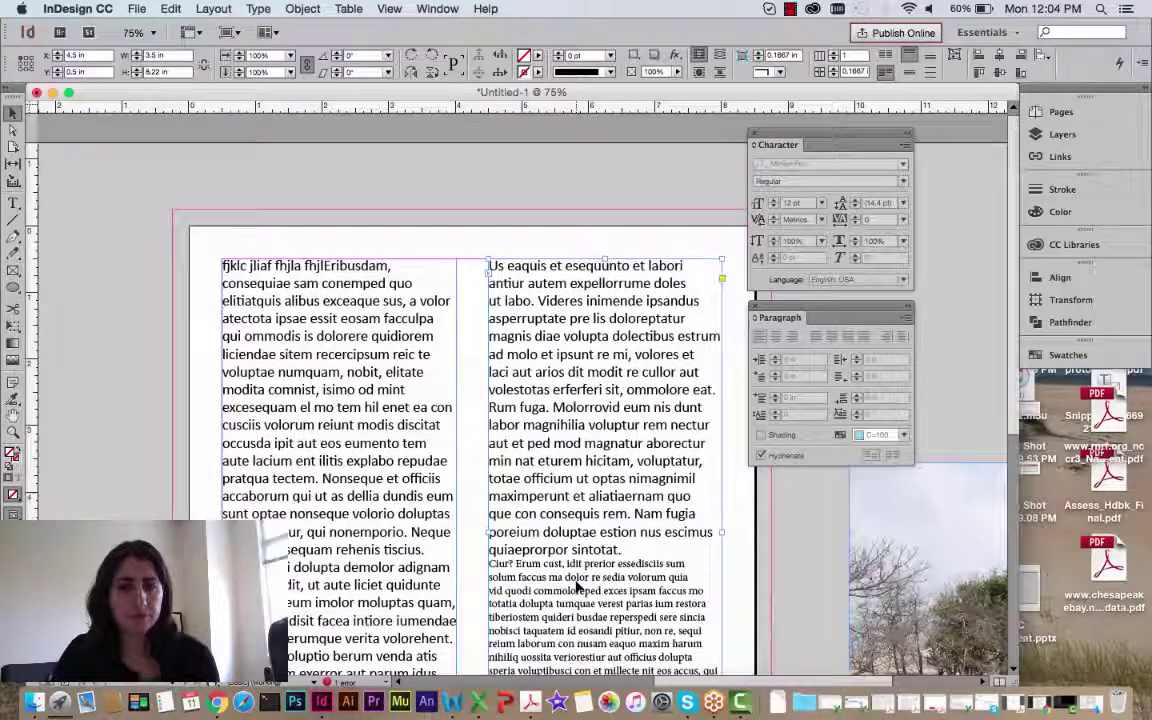
{"action": "scroll", "coordinate": [483, 433], "scroll_direction": "down", "scroll_amount": 7}
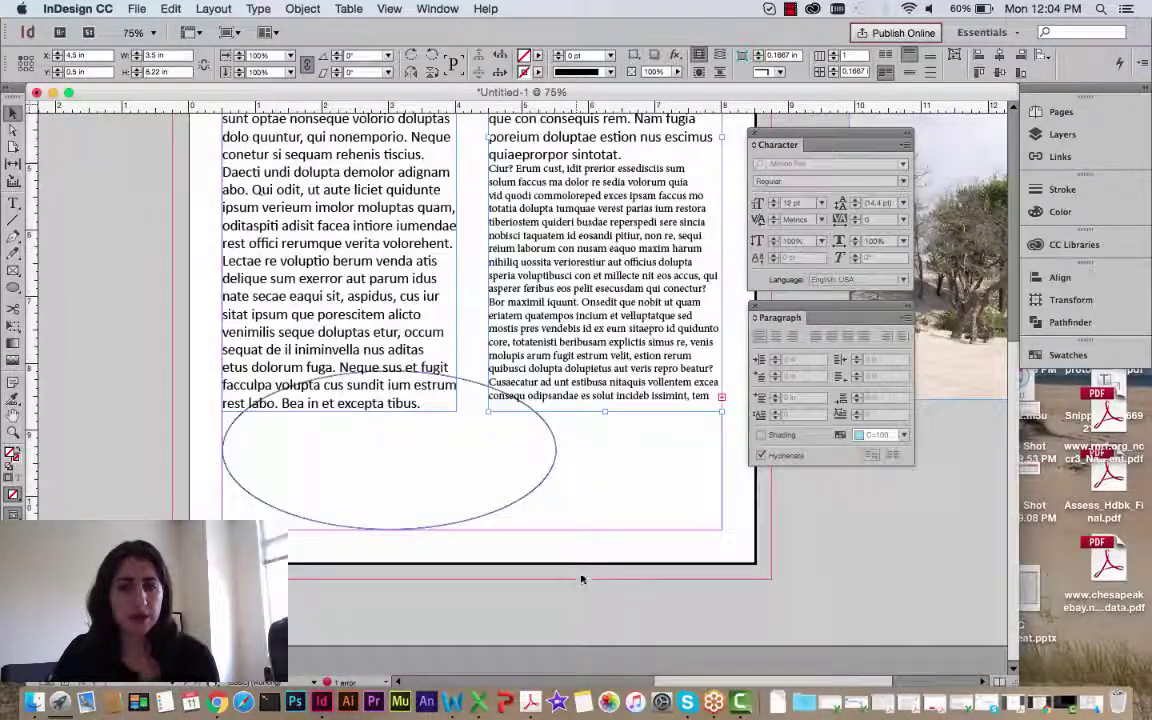
Step: Fine-tune both column bottoms, ending with the left column at 8.42 in and the right matched
{"action": "left_click", "coordinate": [333, 410]}
{"action": "left_click_drag", "start_coordinate": [339, 410], "coordinate": [338, 442]}
{"action": "left_click", "coordinate": [545, 392]}
{"action": "mouse_move", "coordinate": [604, 408]}
{"action": "left_mouse_down"}
{"action": "mouse_move", "coordinate": [601, 445]}
{"action": "mouse_move", "coordinate": [608, 424]}
{"action": "left_mouse_up"}
{"action": "left_click", "coordinate": [337, 440]}
{"action": "left_click_drag", "start_coordinate": [337, 440], "coordinate": [338, 423]}
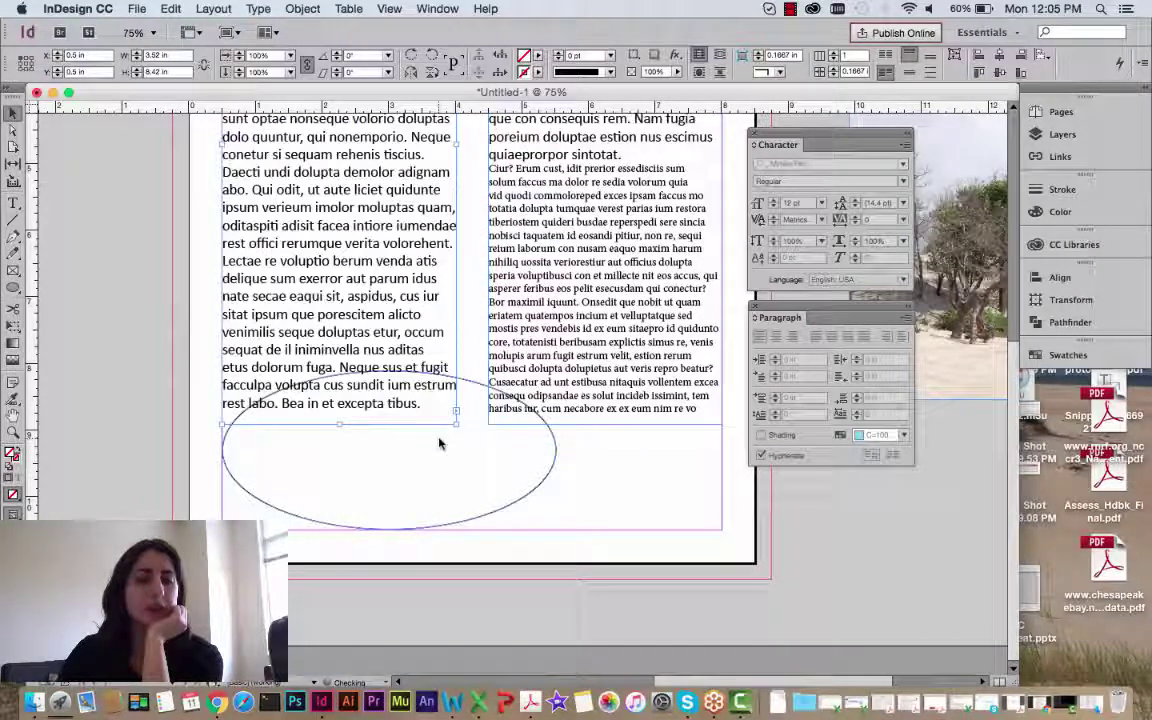
{"action": "scroll", "coordinate": [396, 458], "scroll_direction": "up", "scroll_amount": 2}
{"action": "scroll", "coordinate": [396, 458], "scroll_direction": "up", "scroll_amount": 8}
{"action": "scroll", "coordinate": [398, 457], "scroll_direction": "down", "scroll_amount": 10}
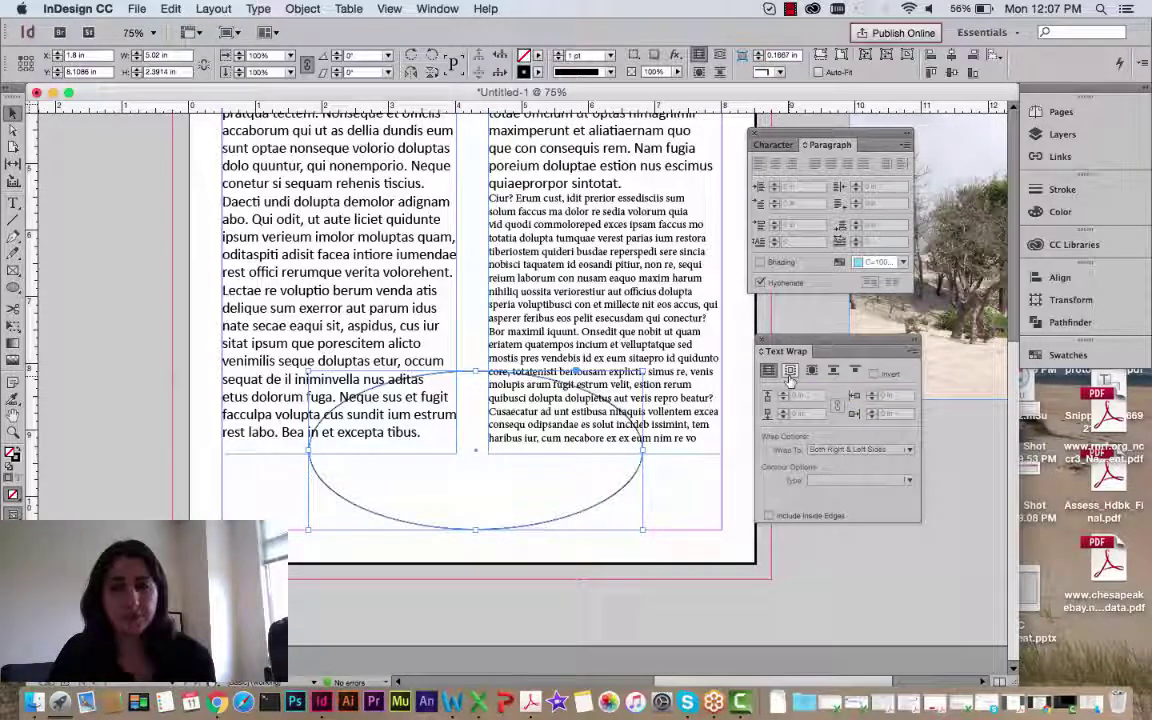
Step: Wrap the column text around the ellipse's curved outline with a 0.1875 in offset
{"action": "left_click", "coordinate": [790, 370]}
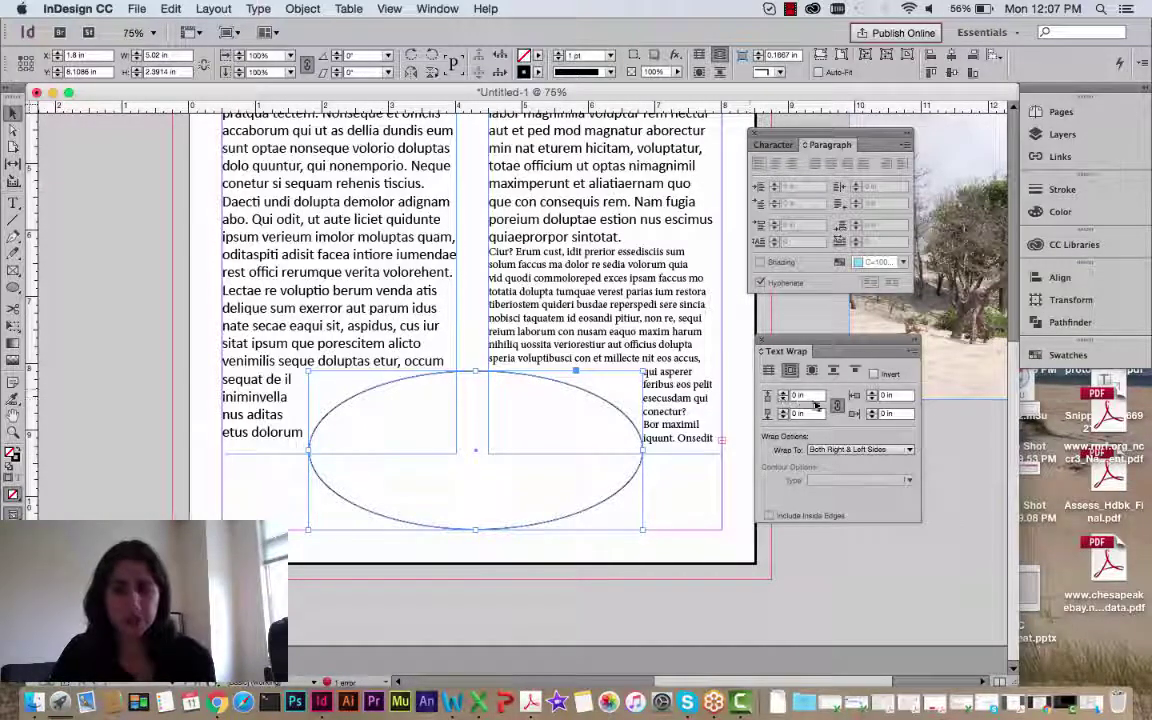
{"action": "left_click", "coordinate": [811, 371]}
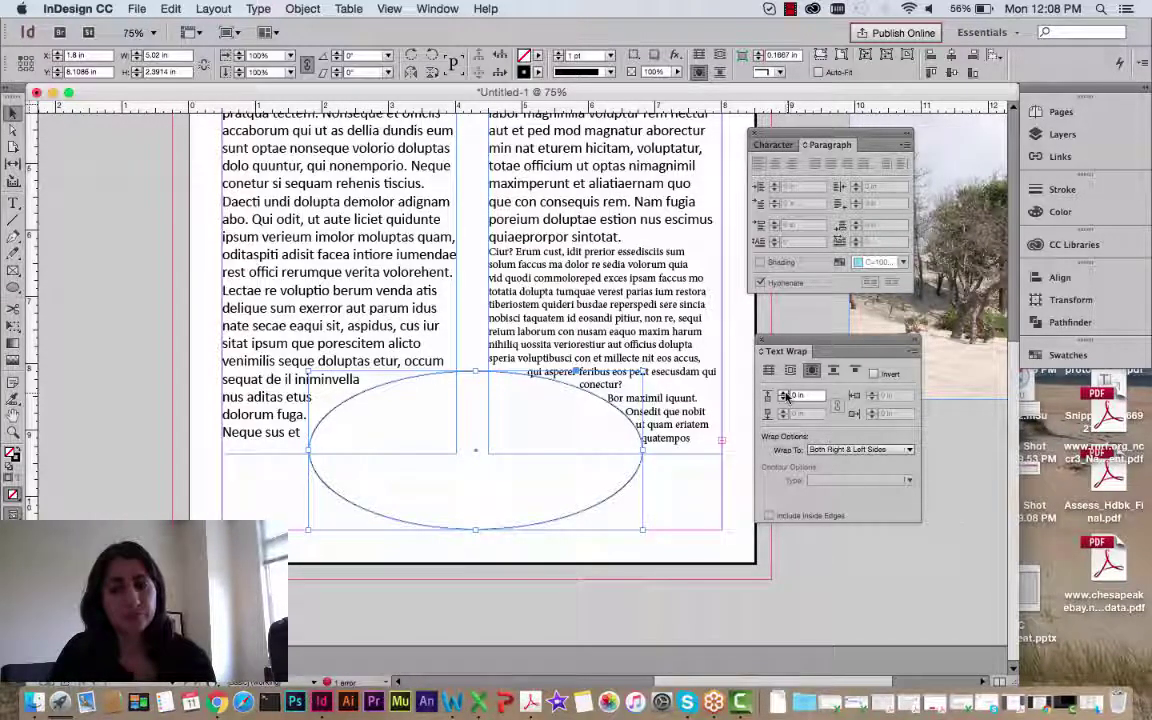
{"action": "left_click", "coordinate": [784, 393]}
{"action": "left_click", "coordinate": [784, 395]}
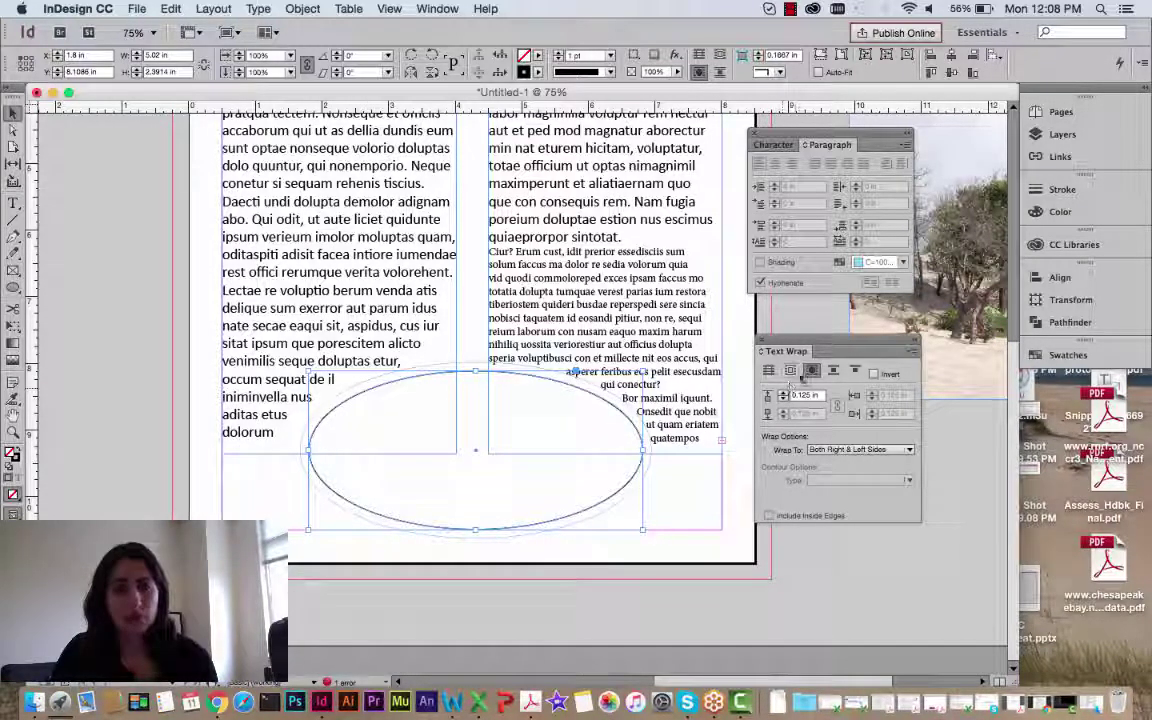
{"action": "left_click", "coordinate": [784, 395]}
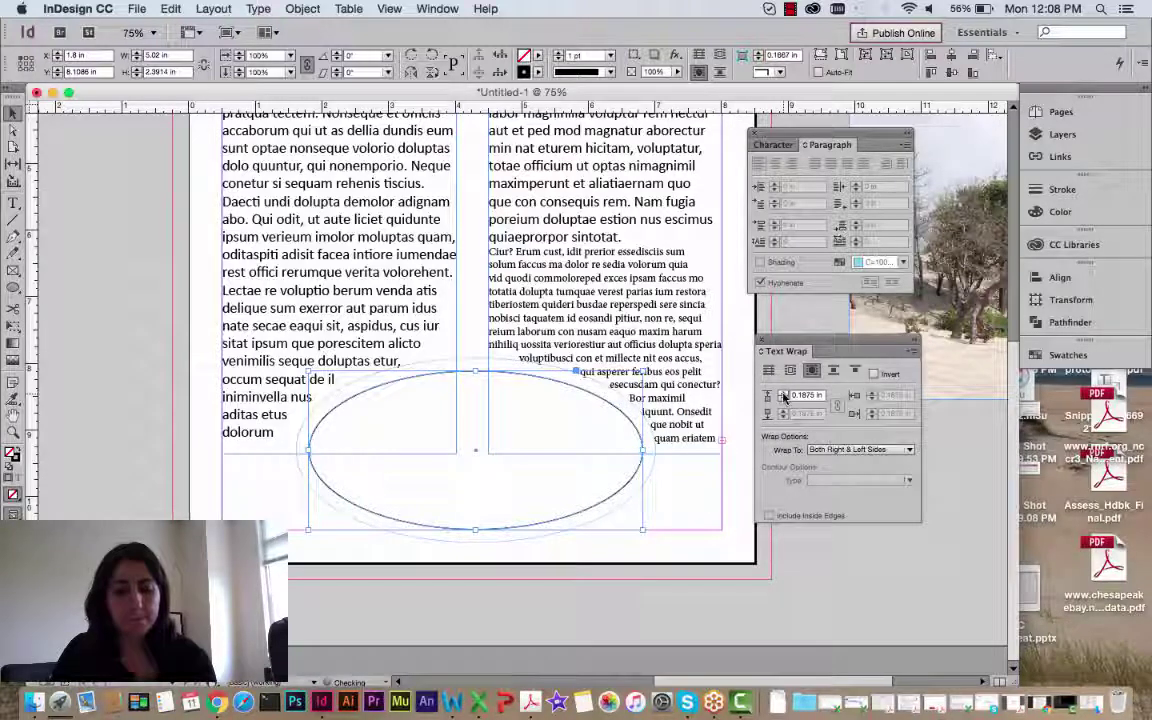
{"action": "left_click", "coordinate": [628, 323]}
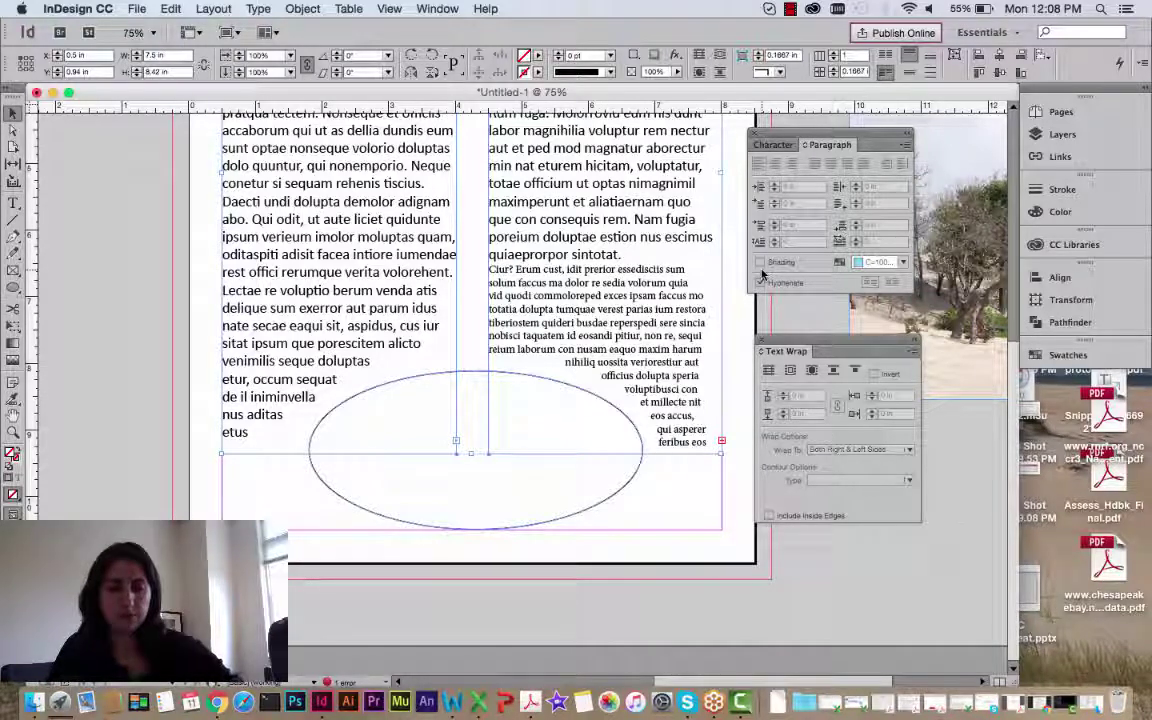
Step: Move the two-column text frame down and back up to reflow it, then reselect the ellipse
{"action": "left_click", "coordinate": [740, 519]}
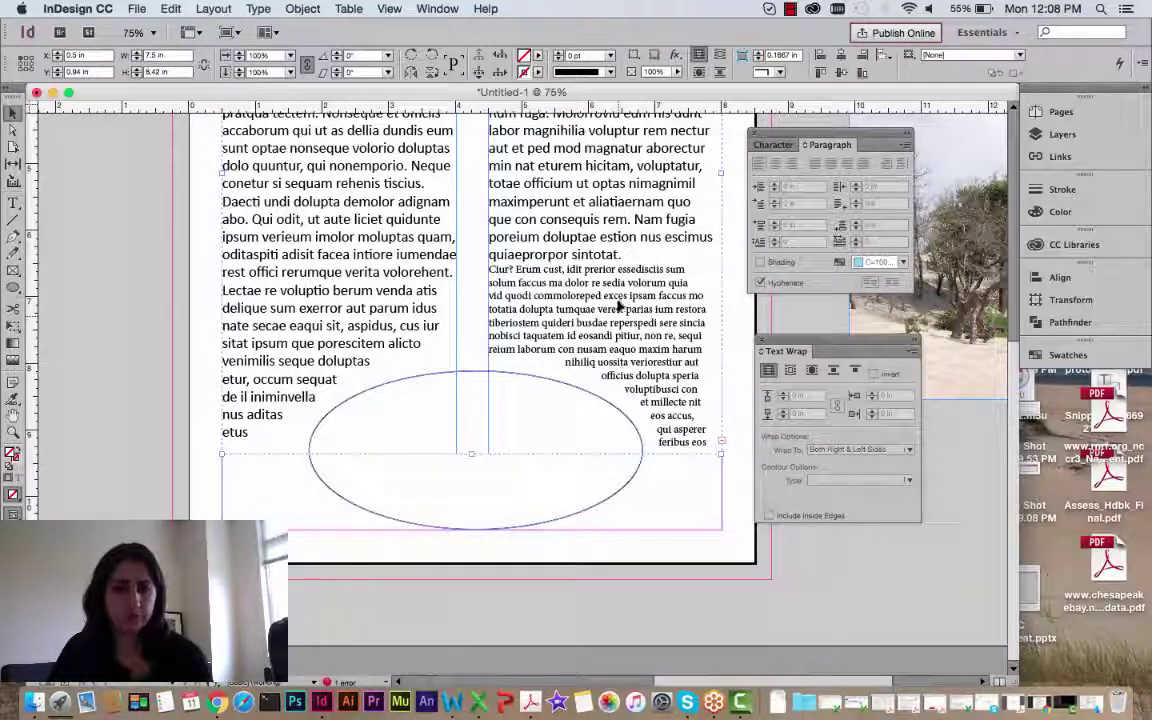
{"action": "left_click_drag", "start_coordinate": [618, 305], "coordinate": [632, 276]}
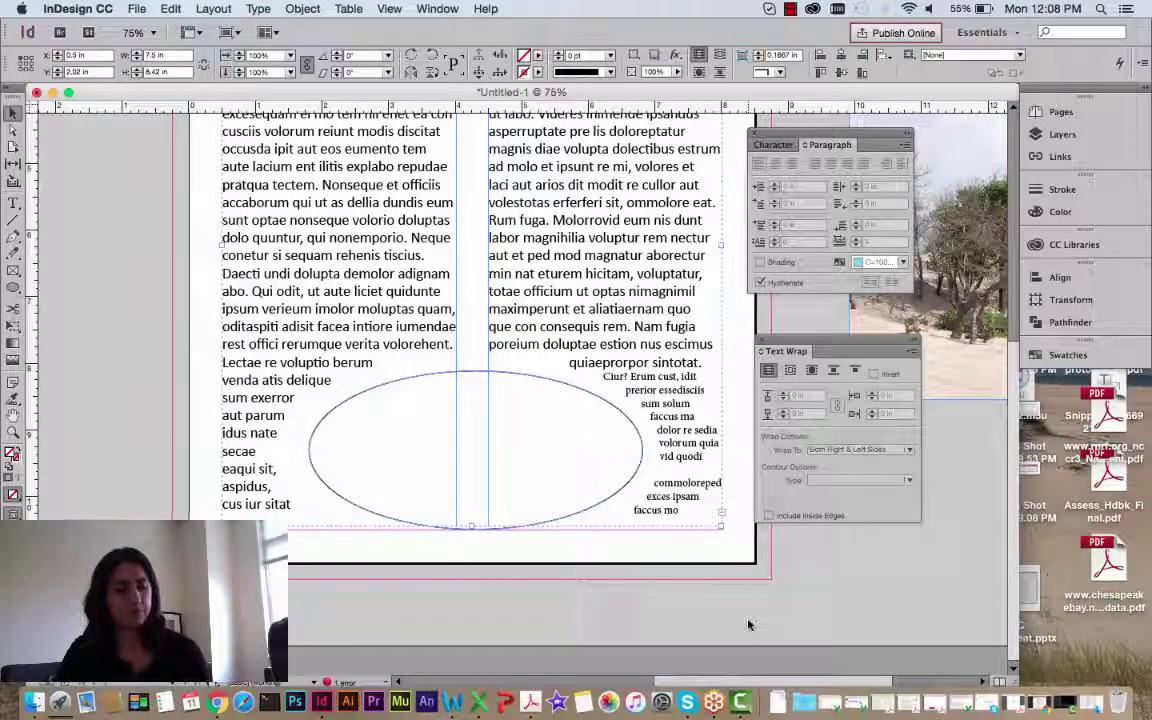
{"action": "scroll", "coordinate": [637, 568], "scroll_direction": "up", "scroll_amount": 5}
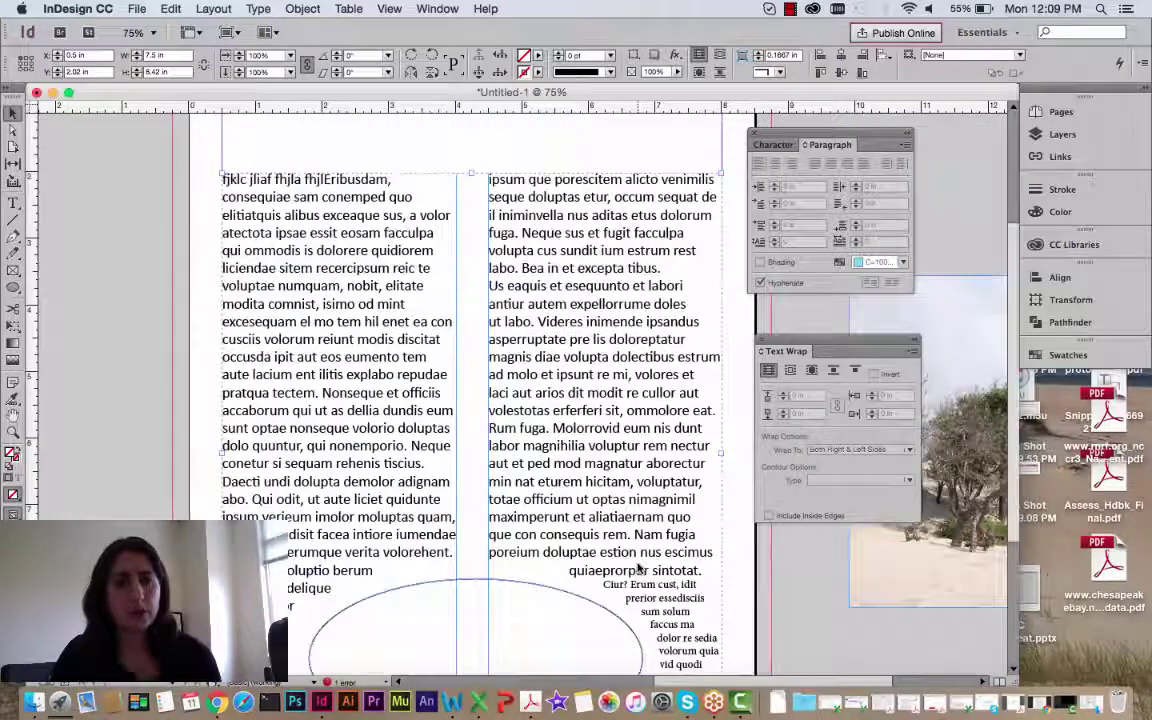
{"action": "left_click_drag", "start_coordinate": [553, 427], "coordinate": [555, 306]}
{"action": "scroll", "coordinate": [553, 345], "scroll_direction": "down", "scroll_amount": 5}
{"action": "left_click", "coordinate": [527, 555]}
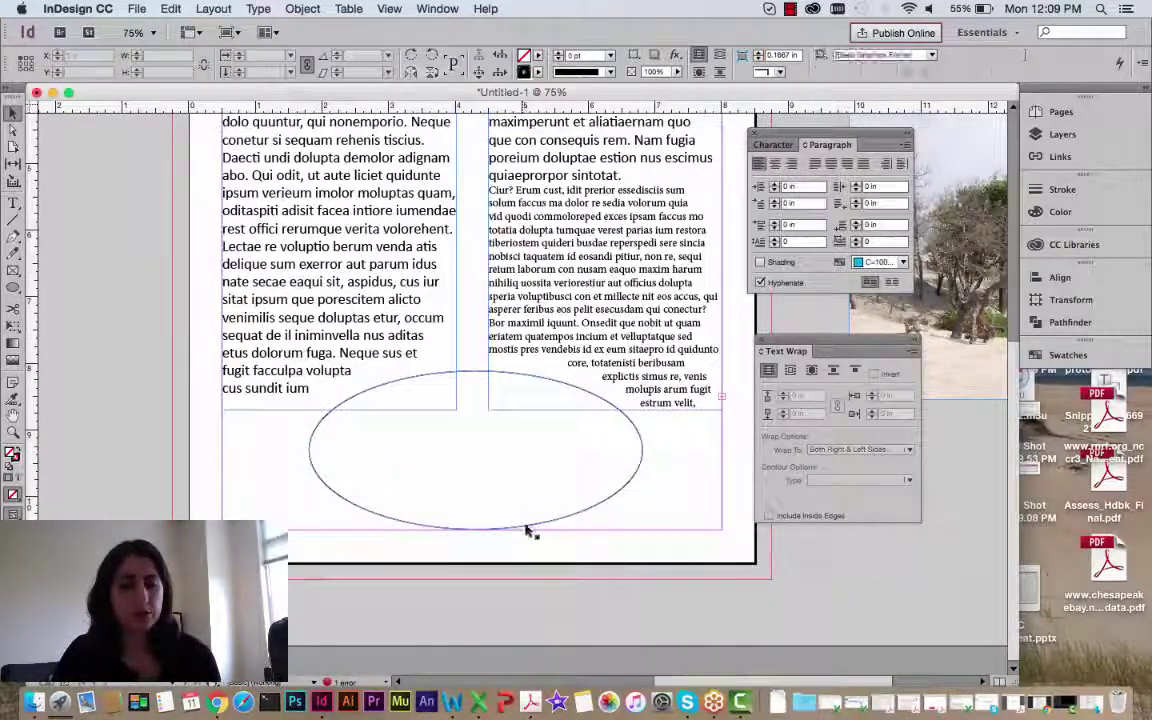
{"action": "left_click", "coordinate": [527, 529]}
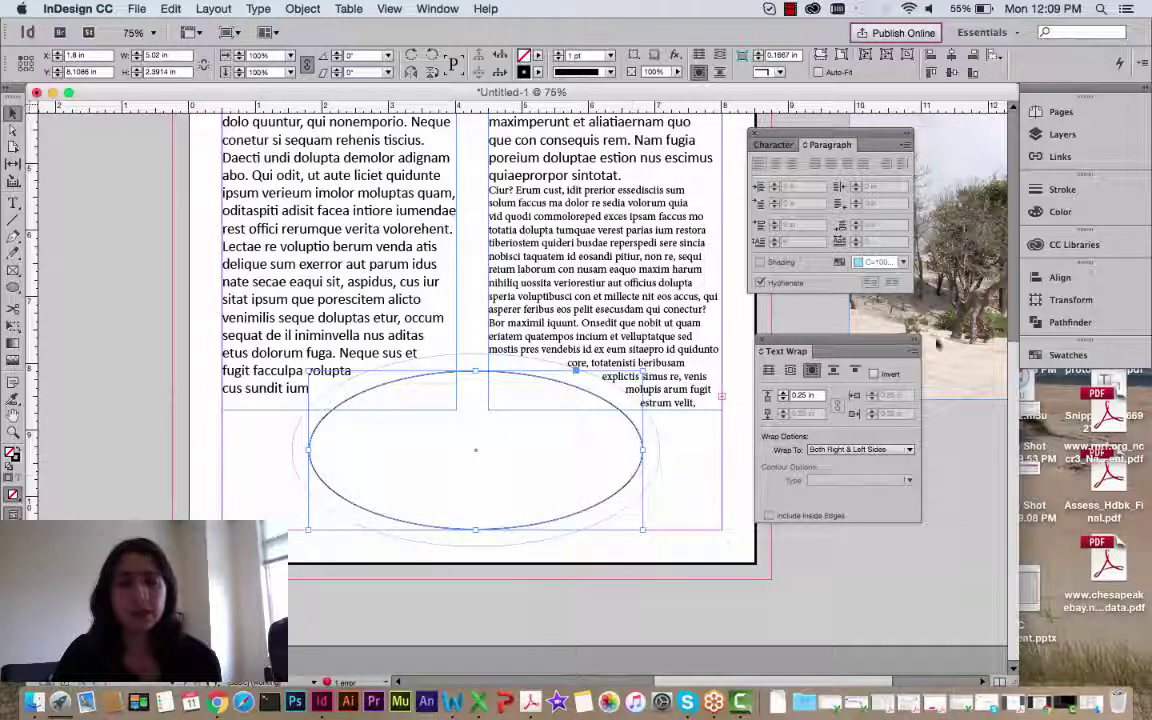
Step: Float the Color panel and try fill colours on the ellipse, settling on light green
{"action": "left_click", "coordinate": [1058, 212]}
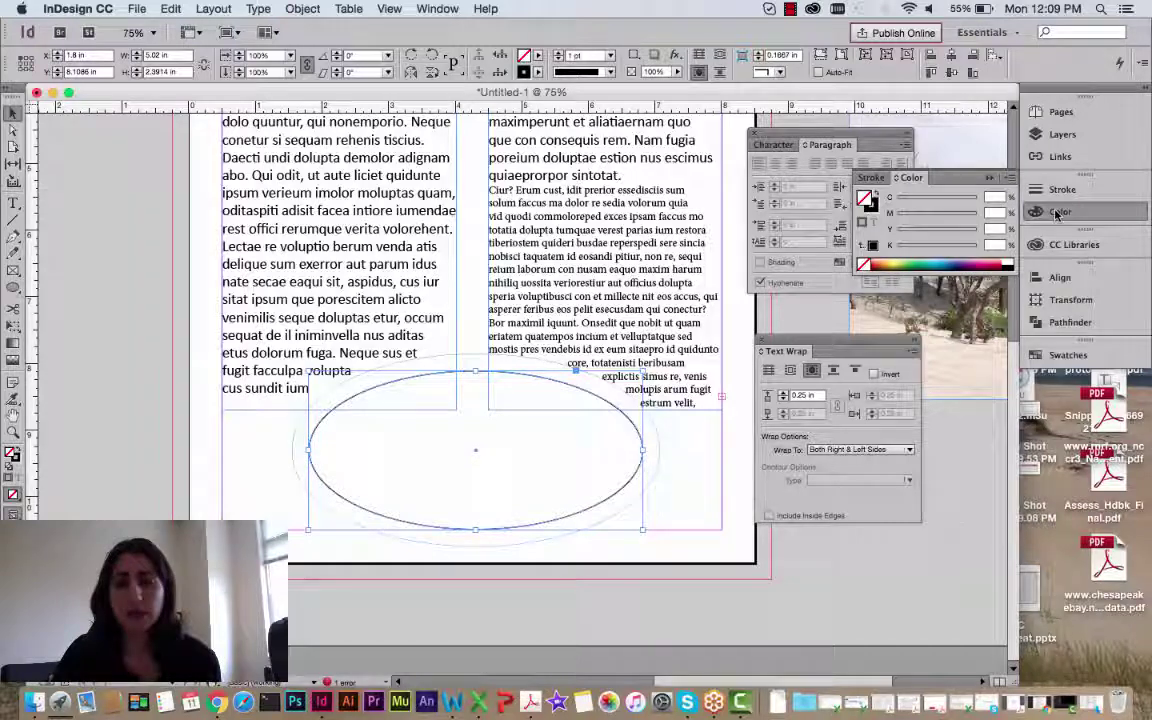
{"action": "left_click", "coordinate": [1010, 179]}
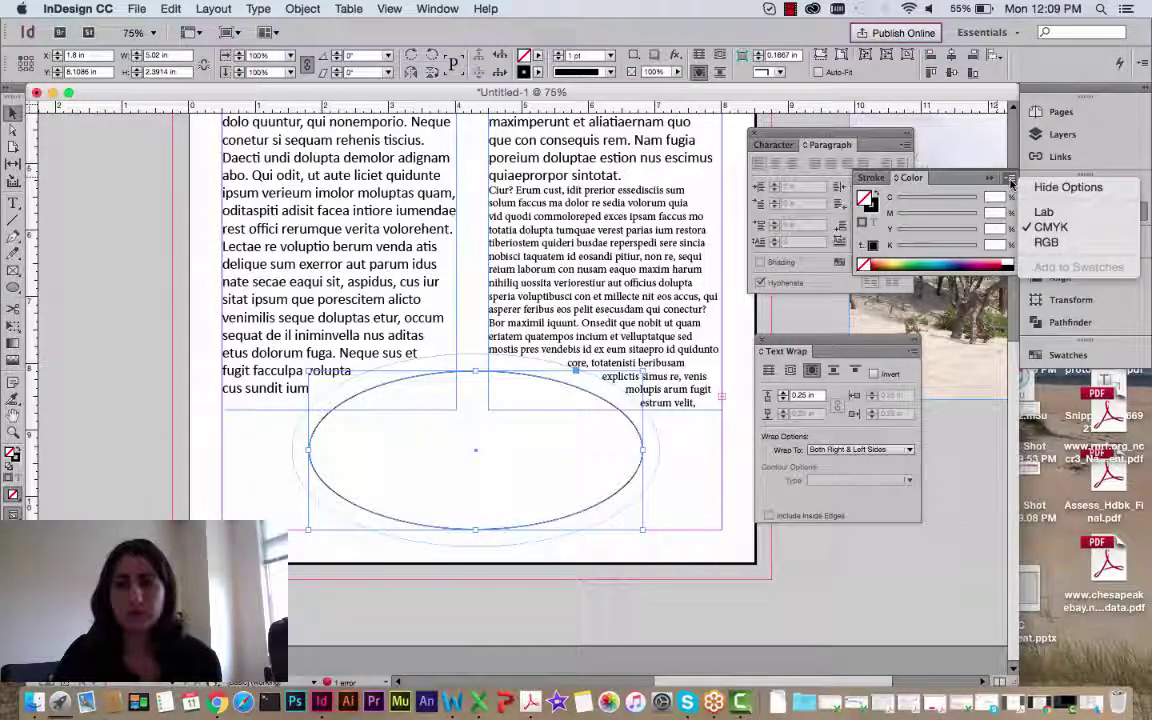
{"action": "left_click", "coordinate": [1010, 181]}
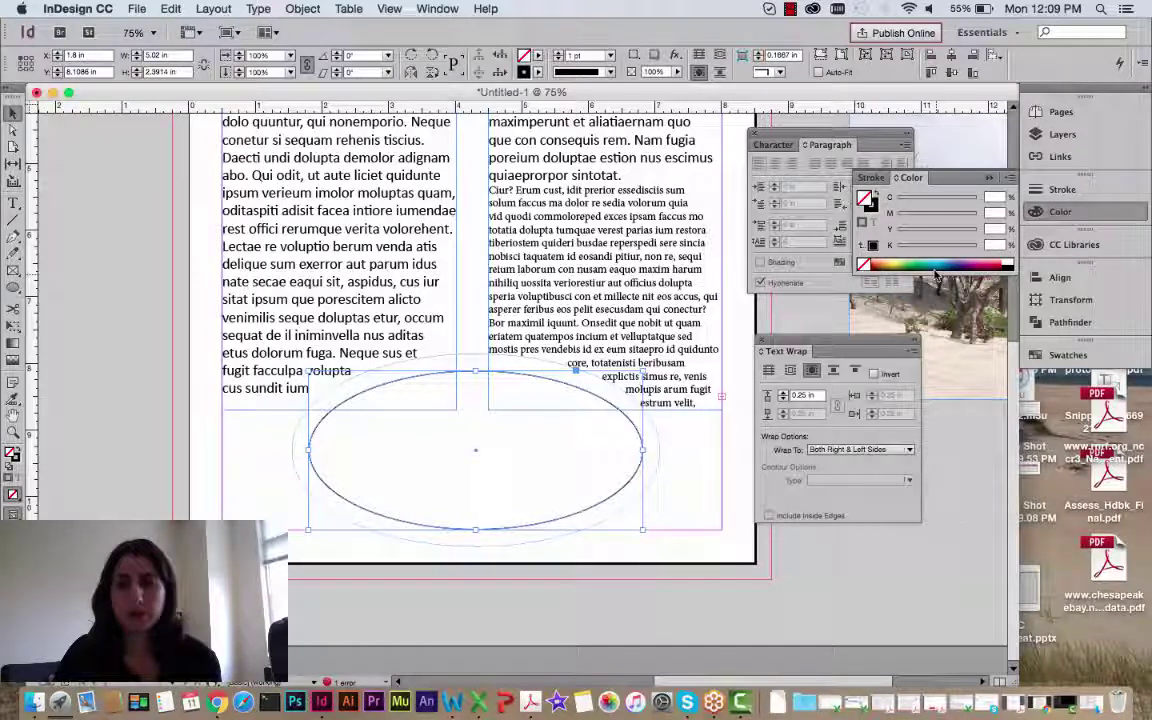
{"action": "mouse_move", "coordinate": [910, 177]}
{"action": "left_mouse_down"}
{"action": "mouse_move", "coordinate": [655, 472]}
{"action": "mouse_move", "coordinate": [617, 493]}
{"action": "left_mouse_up"}
{"action": "left_click", "coordinate": [628, 553]}
{"action": "left_click_drag", "start_coordinate": [628, 553], "coordinate": [675, 548]}
{"action": "left_click", "coordinate": [679, 556]}
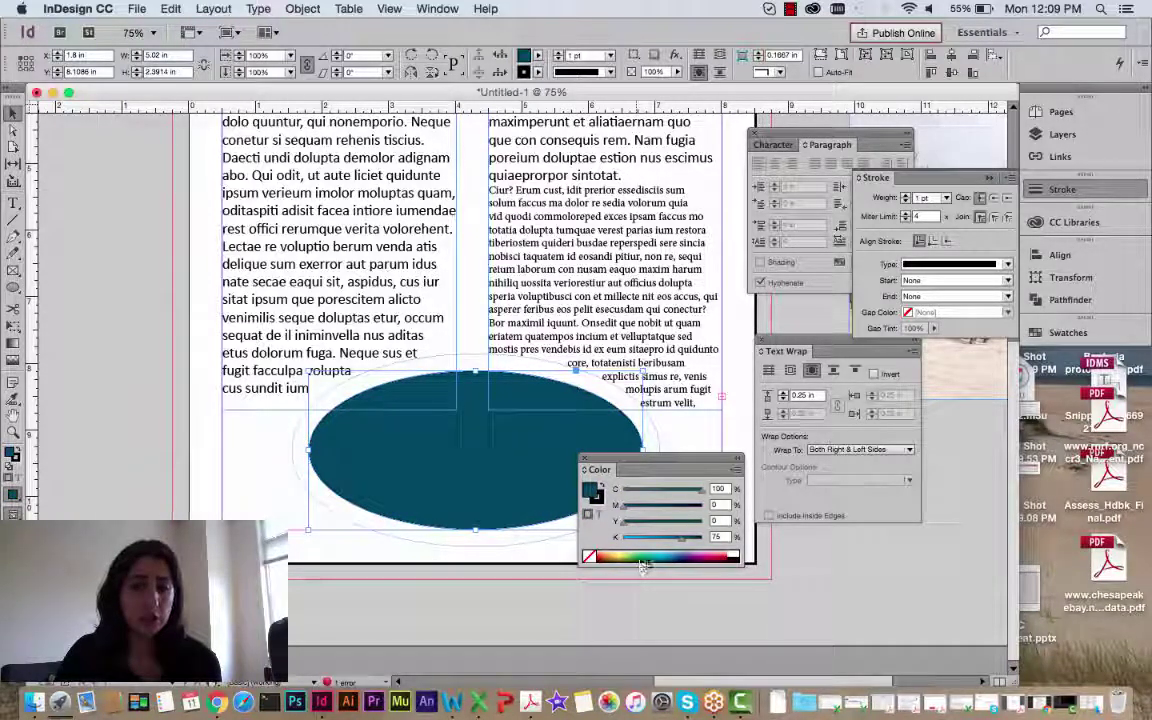
{"action": "left_click", "coordinate": [599, 489]}
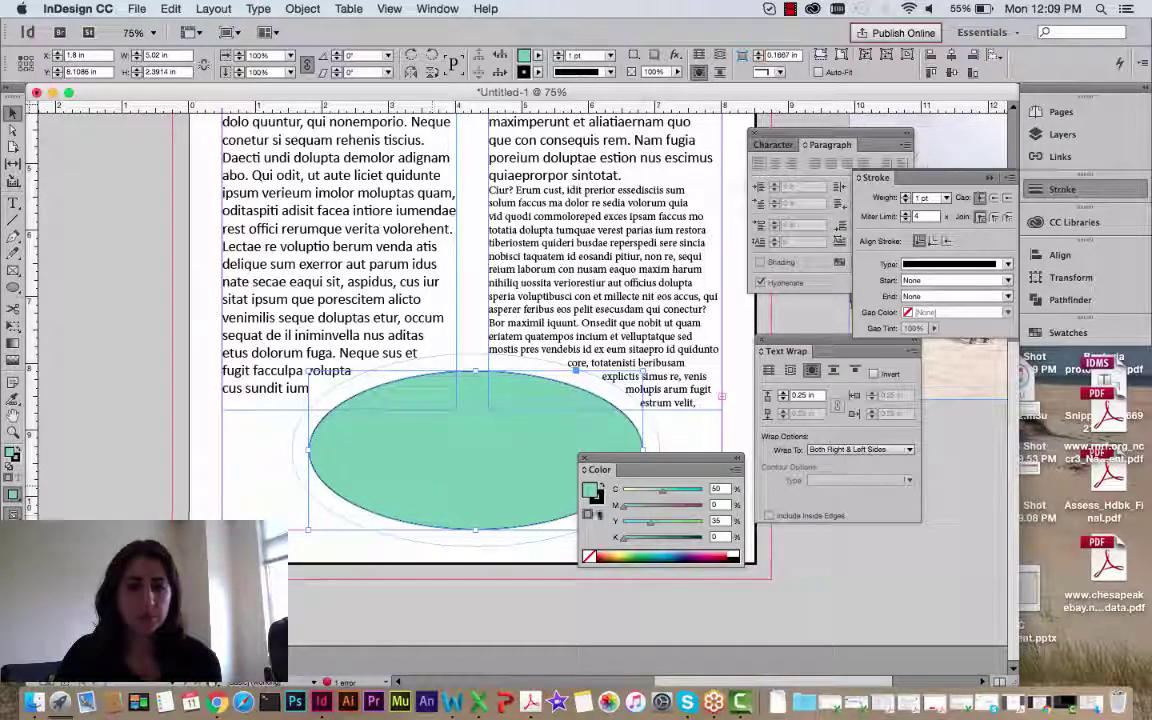
Step: Set the ellipse's outline colour to pink using the Color Picker
{"action": "left_click", "coordinate": [596, 495]}
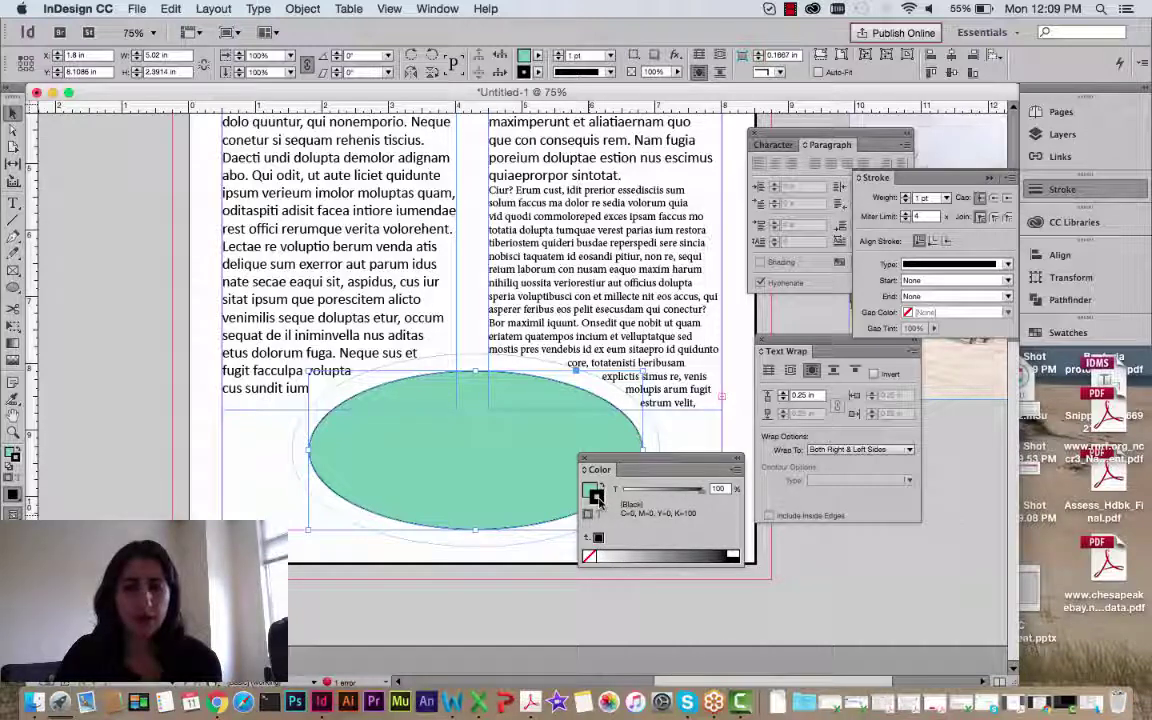
{"action": "double_click", "coordinate": [598, 500]}
{"action": "left_click", "coordinate": [428, 334]}
{"action": "left_click", "coordinate": [504, 324]}
{"action": "left_click", "coordinate": [410, 284]}
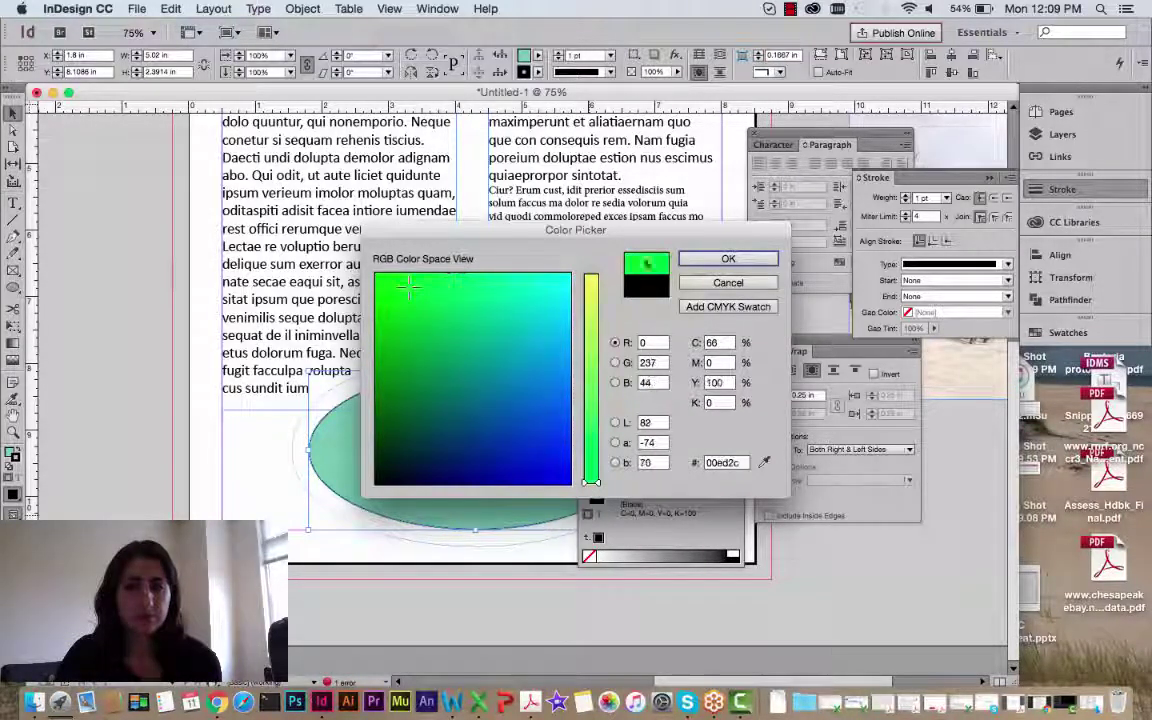
{"action": "left_click", "coordinate": [510, 345]}
{"action": "left_click_drag", "start_coordinate": [591, 482], "coordinate": [591, 284]}
{"action": "left_click", "coordinate": [729, 259]}
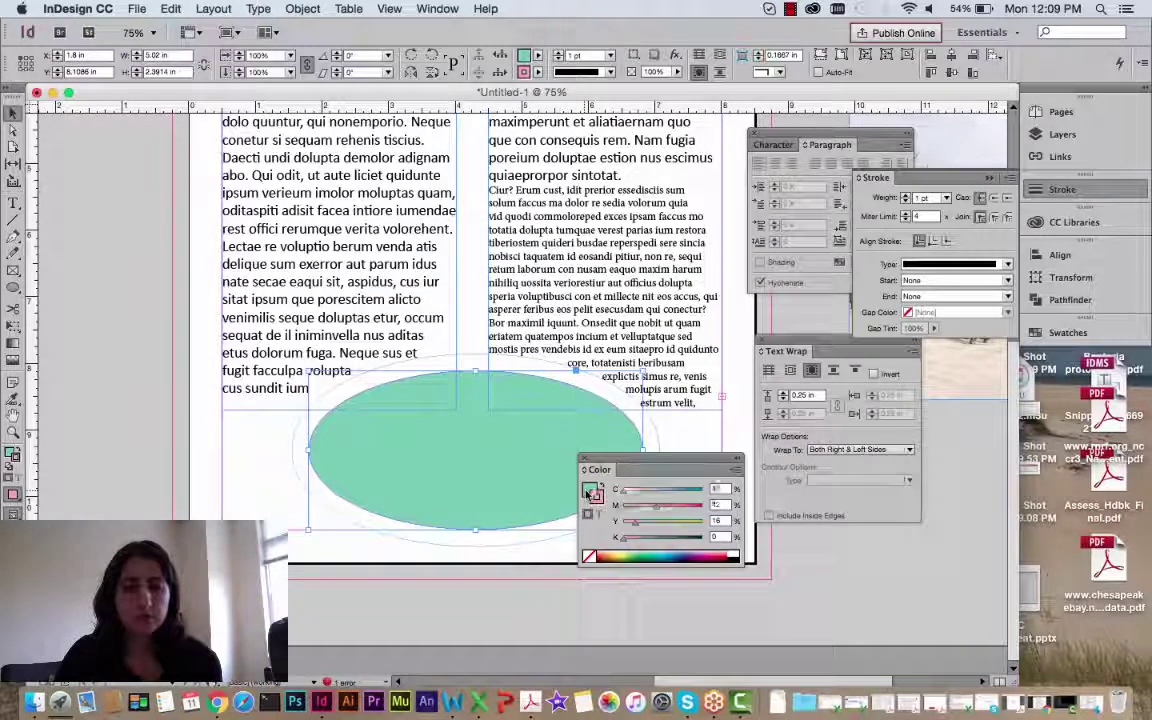
Step: Change the ellipse fill to pale mint 7df0dc (C 42, M 0, Y 23, K 0)
{"action": "double_click", "coordinate": [589, 492]}
{"action": "left_click", "coordinate": [512, 363]}
{"action": "left_click", "coordinate": [543, 286]}
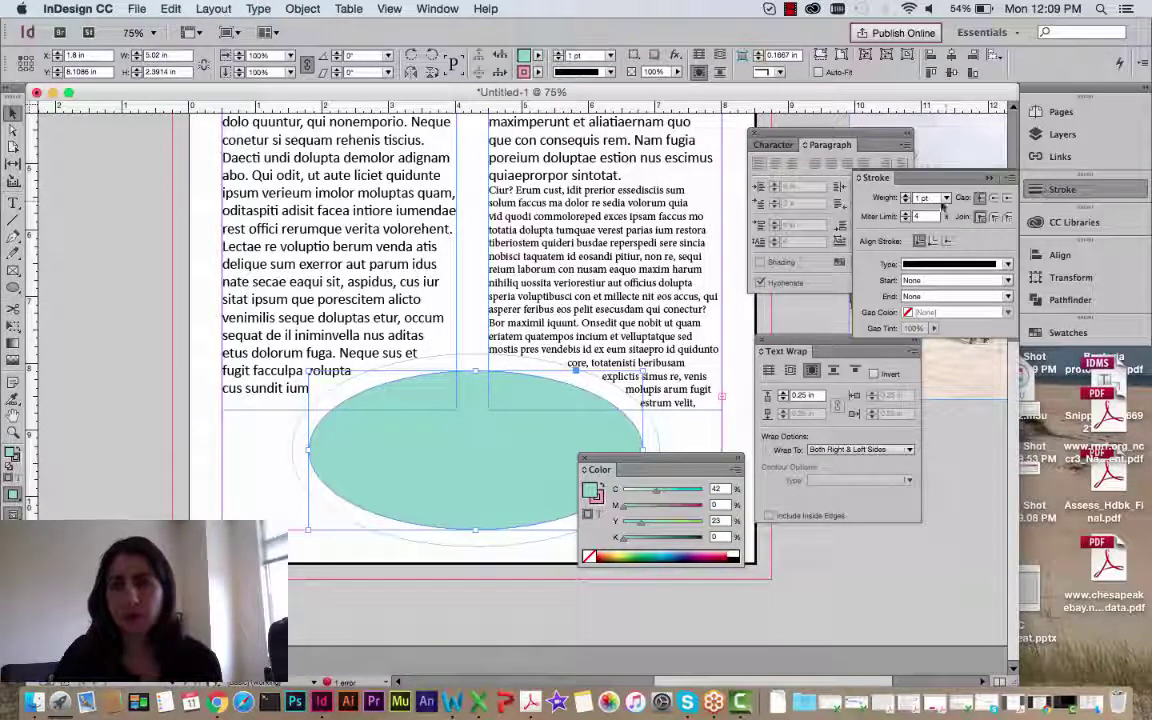
Step: Raise the stroke weight to 7 pt and align the stroke to the centre of the edge
{"action": "left_click", "coordinate": [906, 196]}
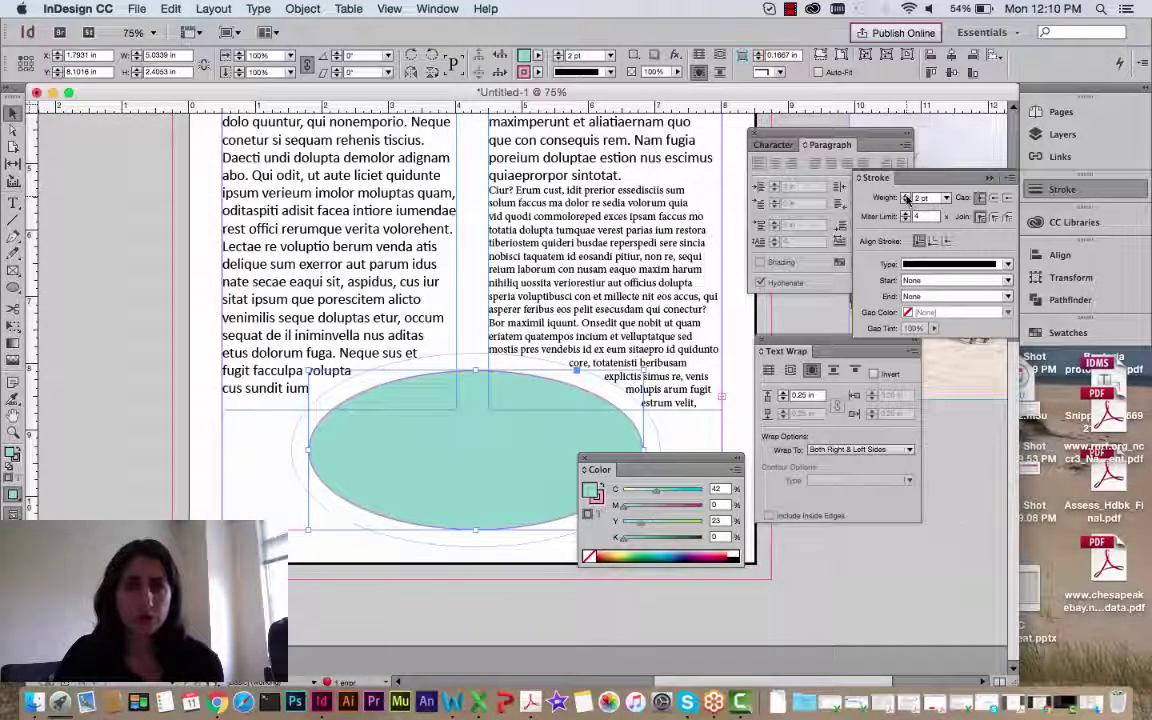
{"action": "left_click", "coordinate": [906, 196]}
{"action": "left_click", "coordinate": [906, 196]}
{"action": "double_click", "coordinate": [906, 196]}
{"action": "left_click", "coordinate": [906, 196]}
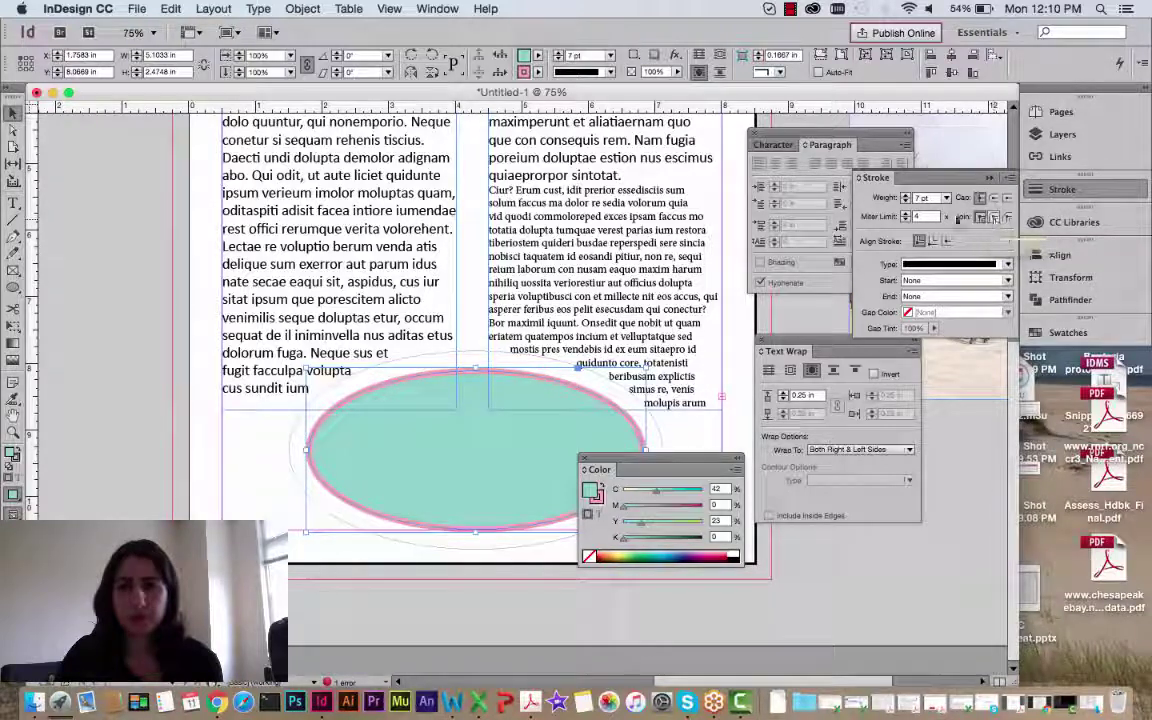
{"action": "left_click", "coordinate": [932, 241]}
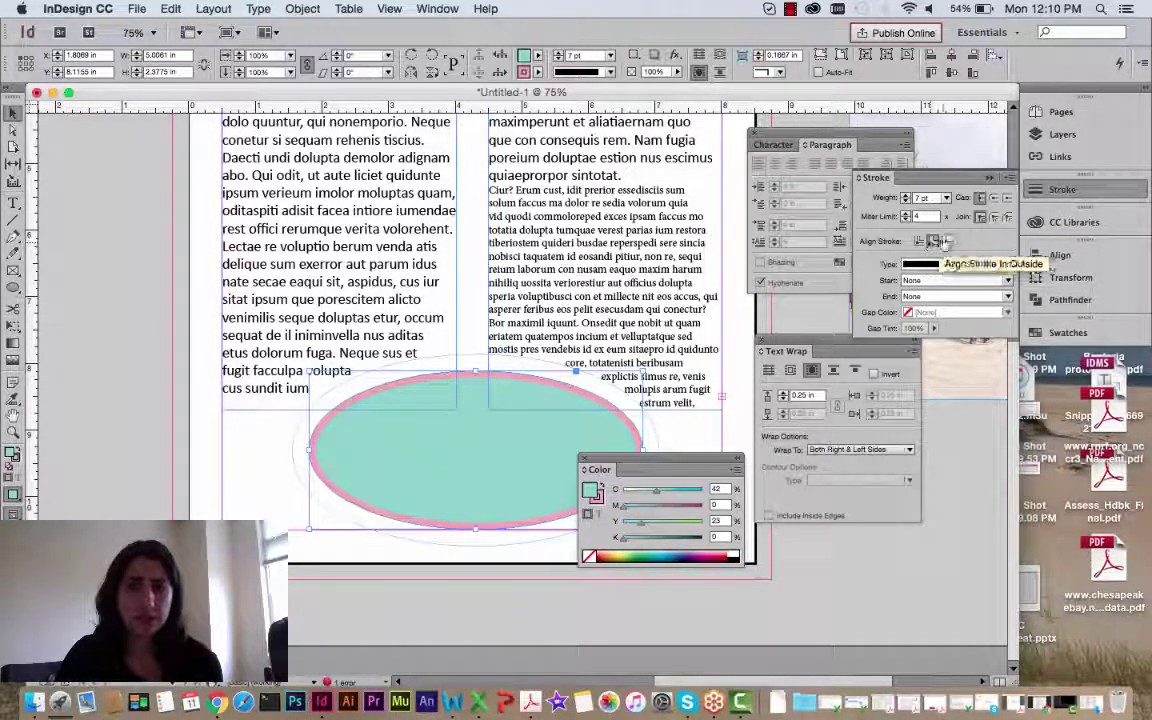
{"action": "left_click", "coordinate": [946, 241]}
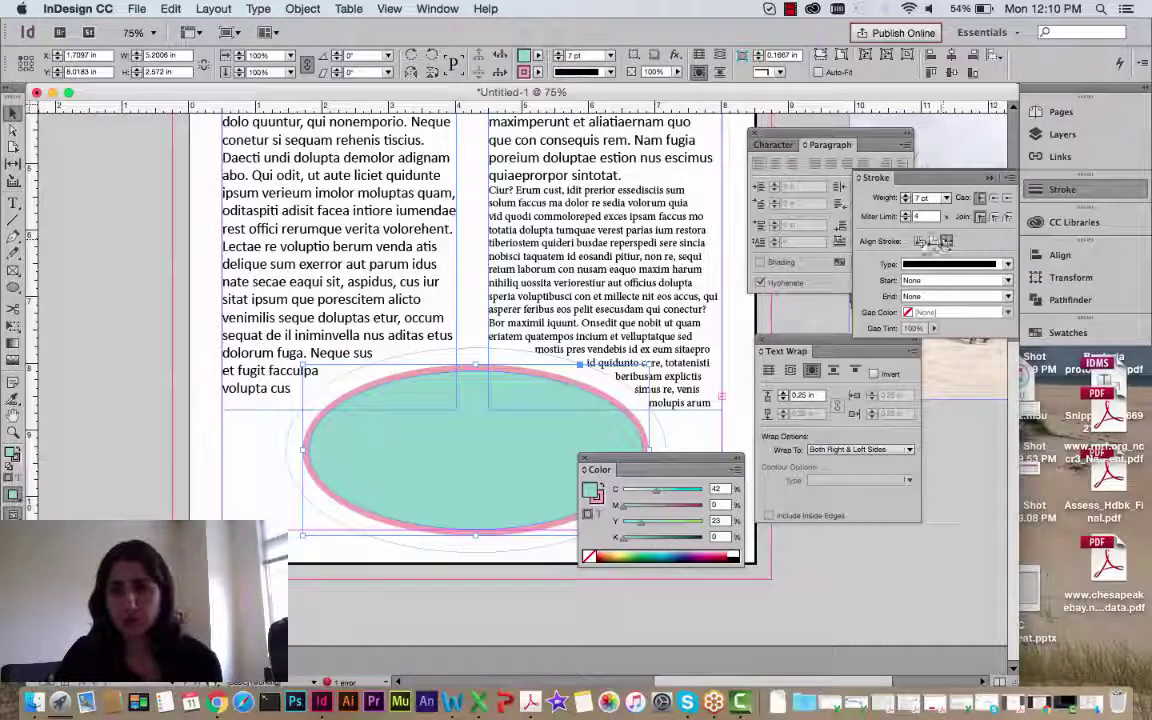
{"action": "left_click", "coordinate": [918, 241]}
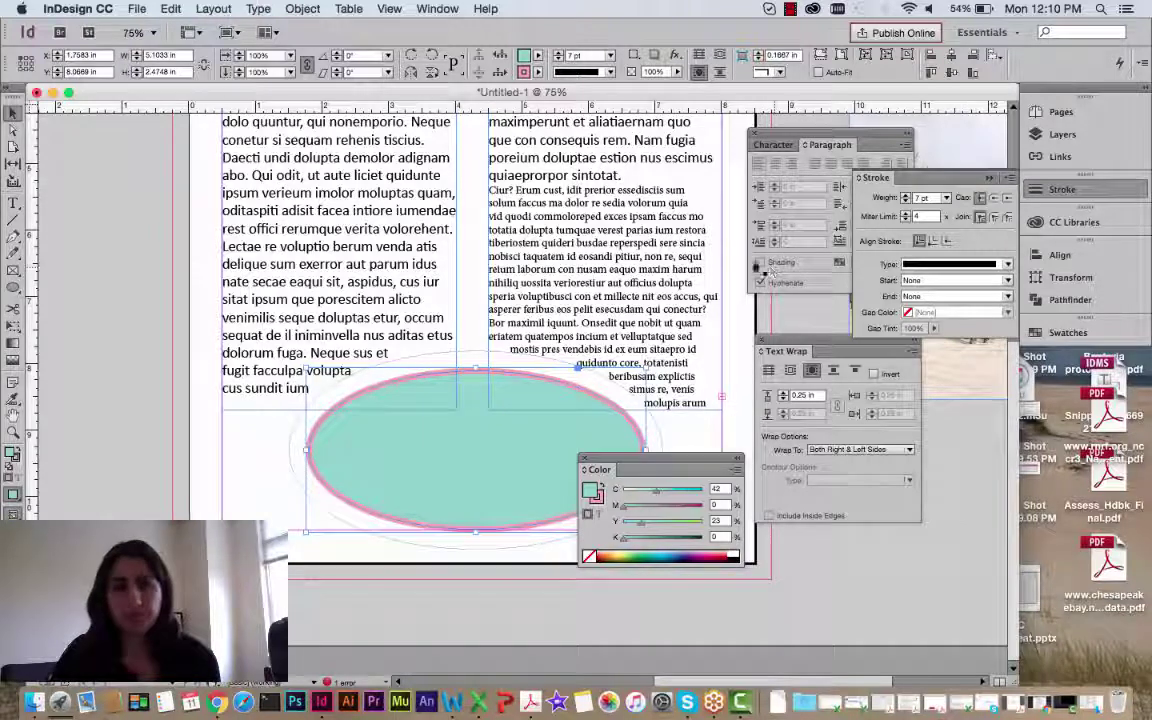
Step: Set the outline weight to 8 pt from the control bar's weight list
{"action": "left_click", "coordinate": [610, 55]}
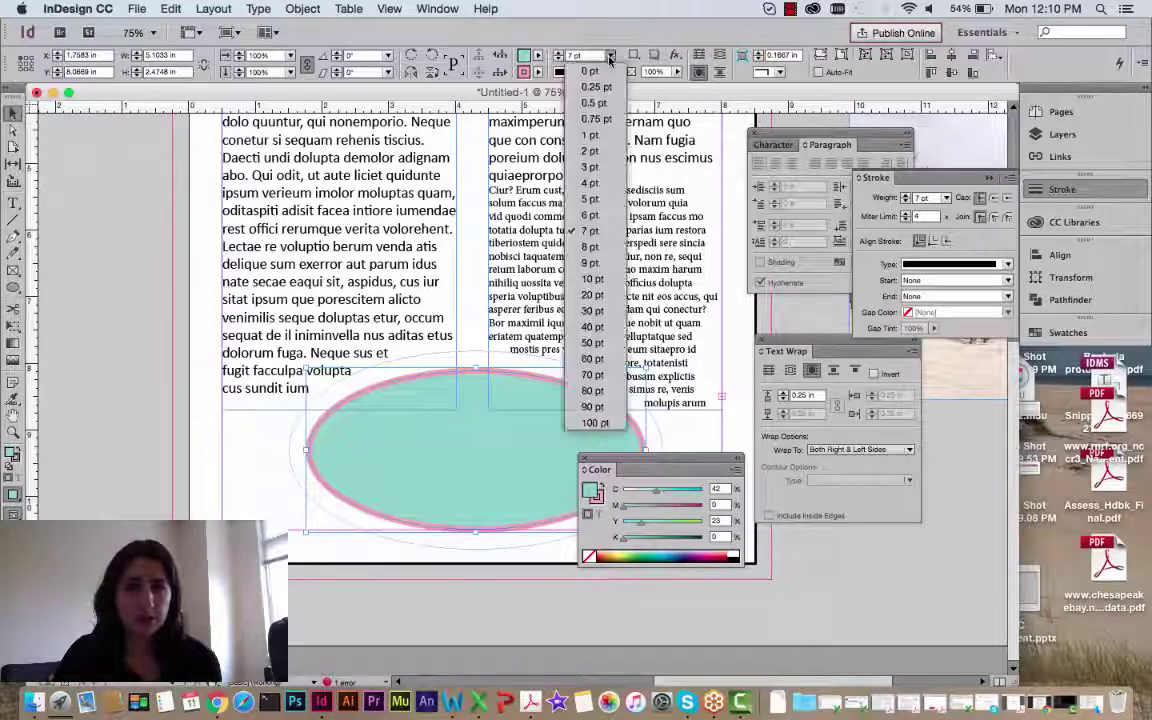
{"action": "left_click", "coordinate": [591, 247]}
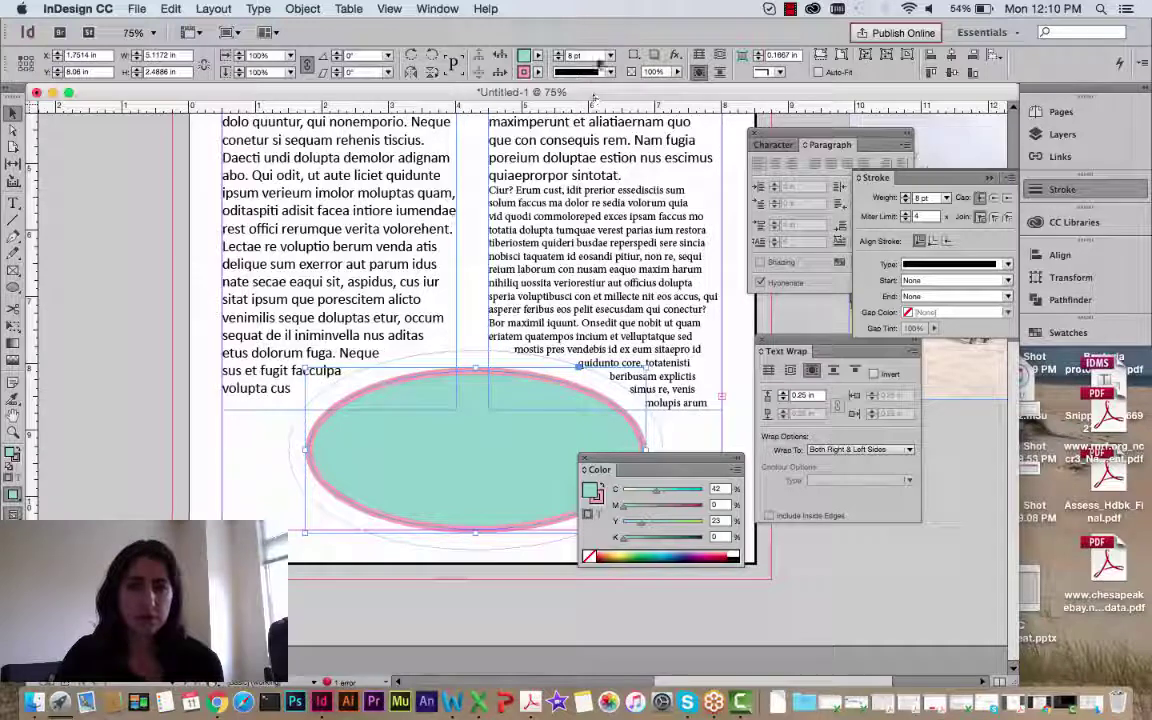
{"action": "left_click", "coordinate": [538, 72]}
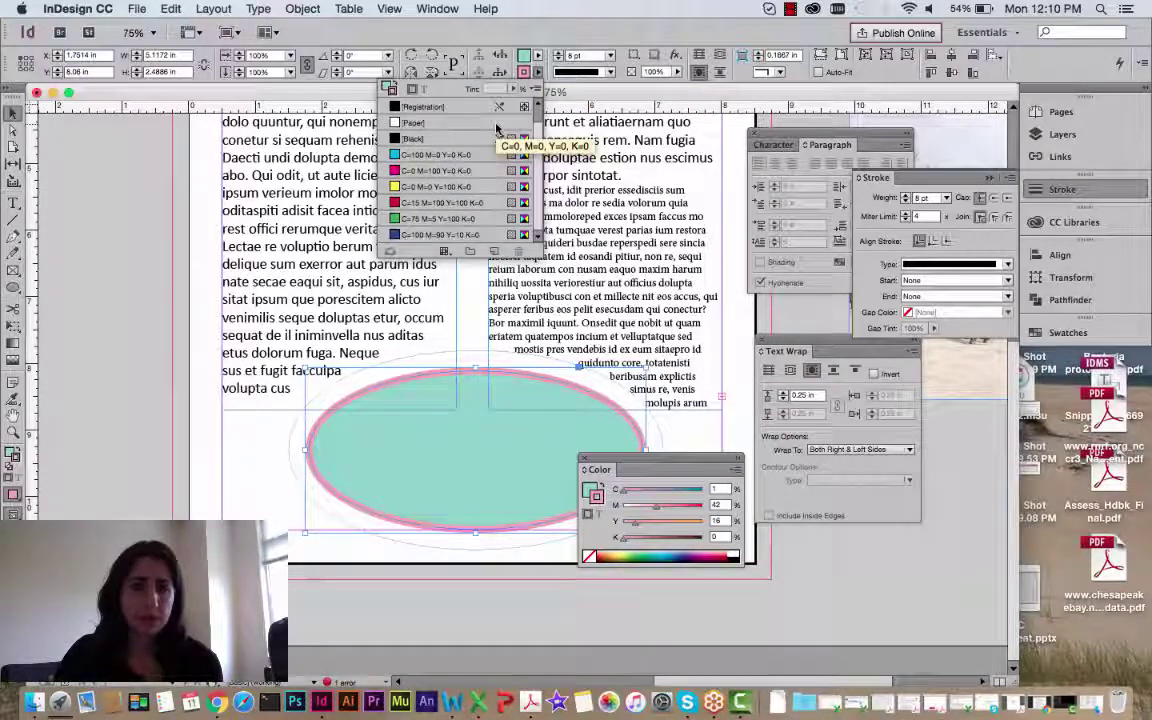
{"action": "left_click", "coordinate": [538, 56]}
{"action": "scroll", "coordinate": [460, 150], "scroll_direction": "down", "scroll_amount": 1}
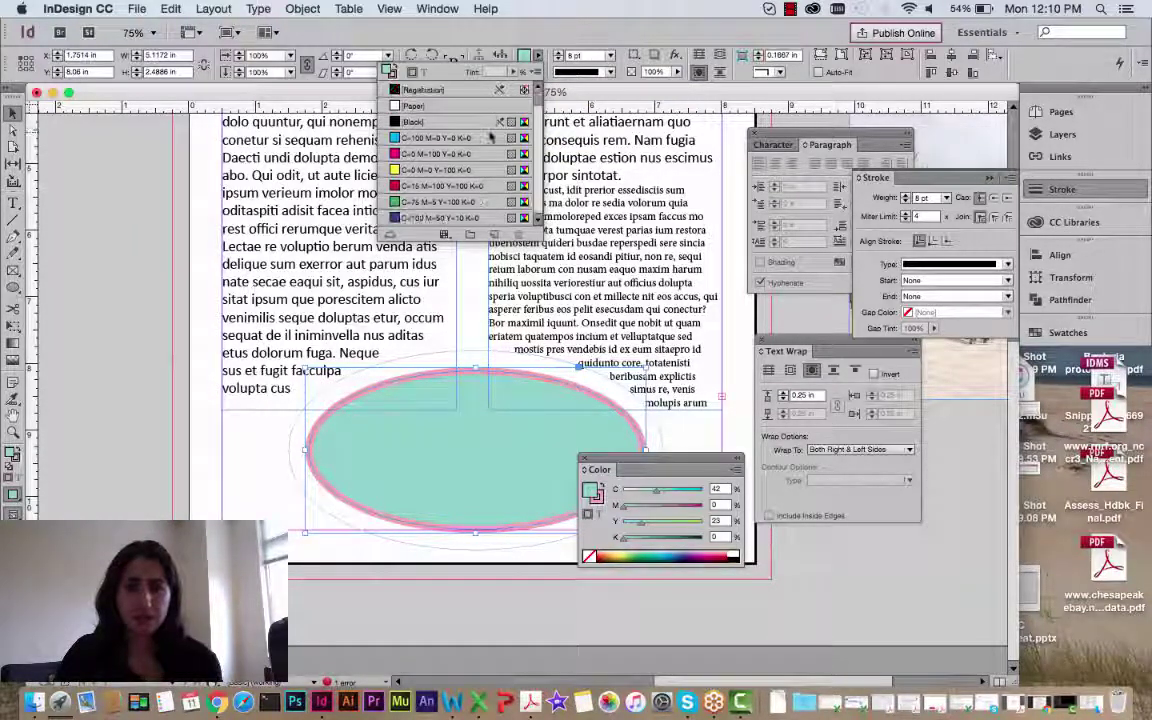
Step: Deselect the ellipse and open the Swatches panel, checking its swatch-type options
{"action": "left_click", "coordinate": [731, 135]}
{"action": "left_click", "coordinate": [731, 135]}
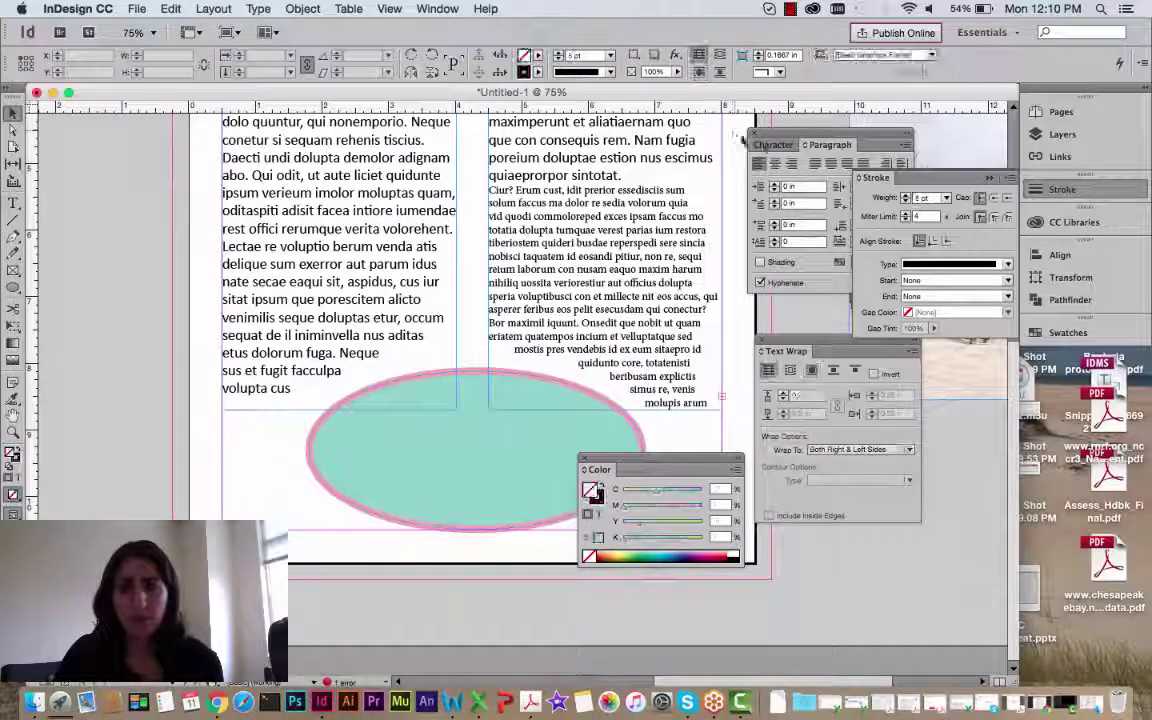
{"action": "left_click", "coordinate": [1072, 331]}
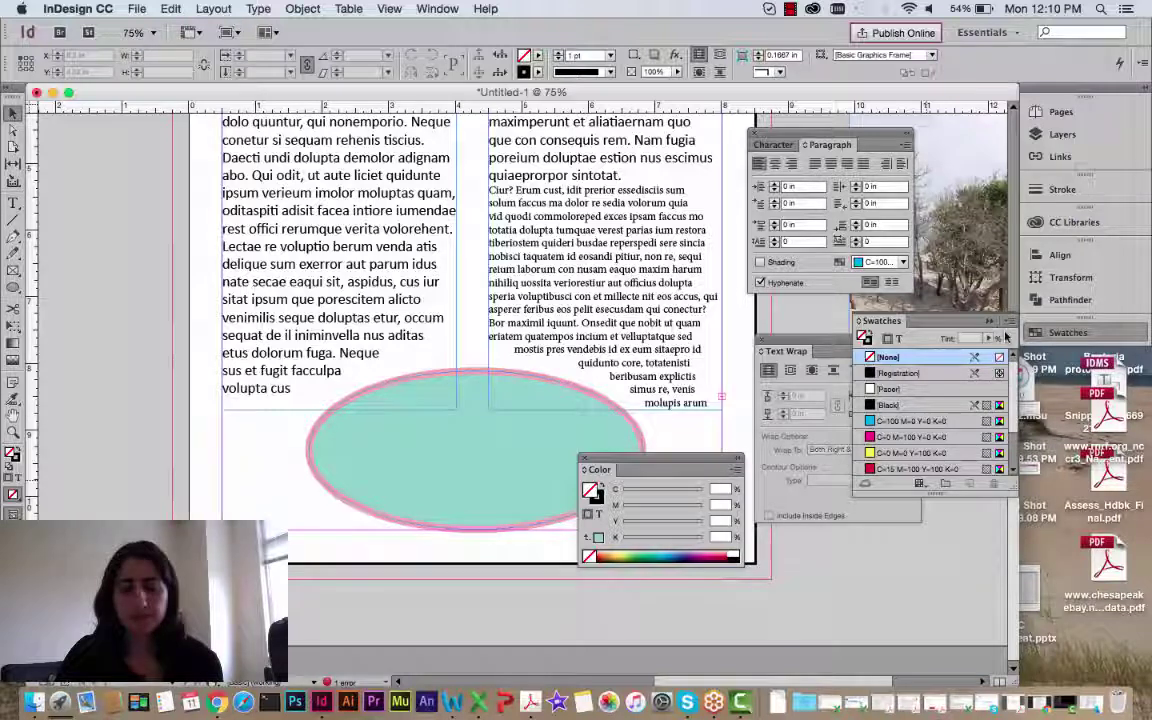
{"action": "left_click", "coordinate": [919, 484]}
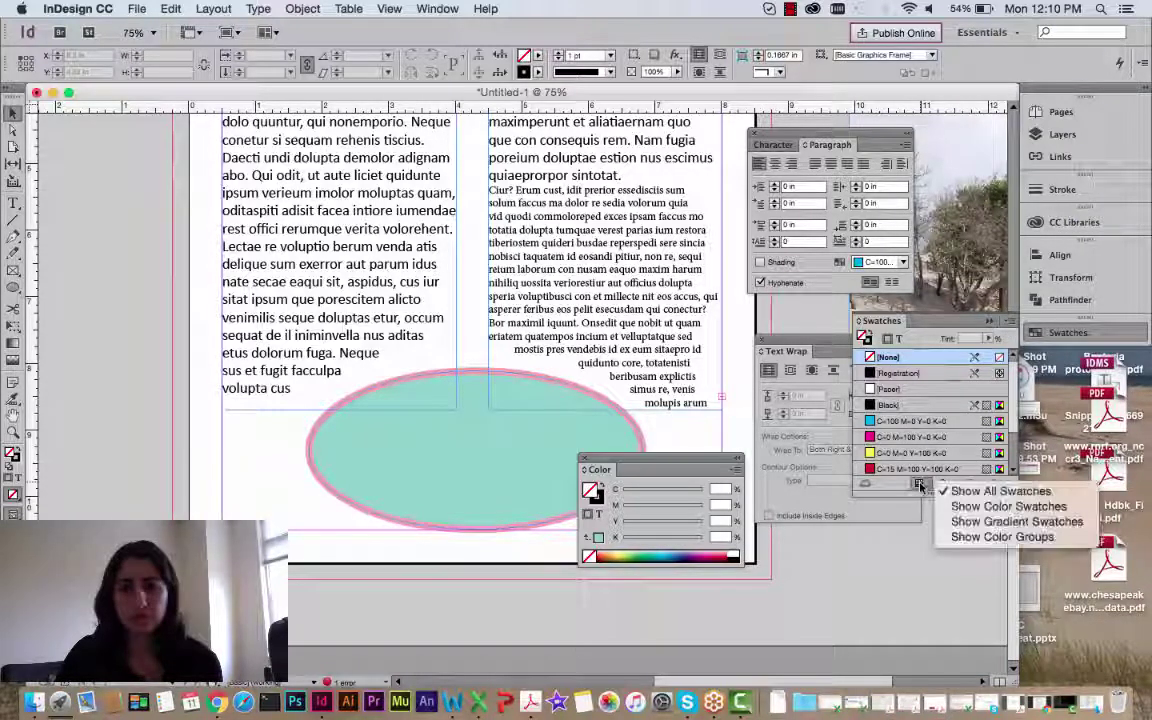
{"action": "left_click", "coordinate": [962, 491]}
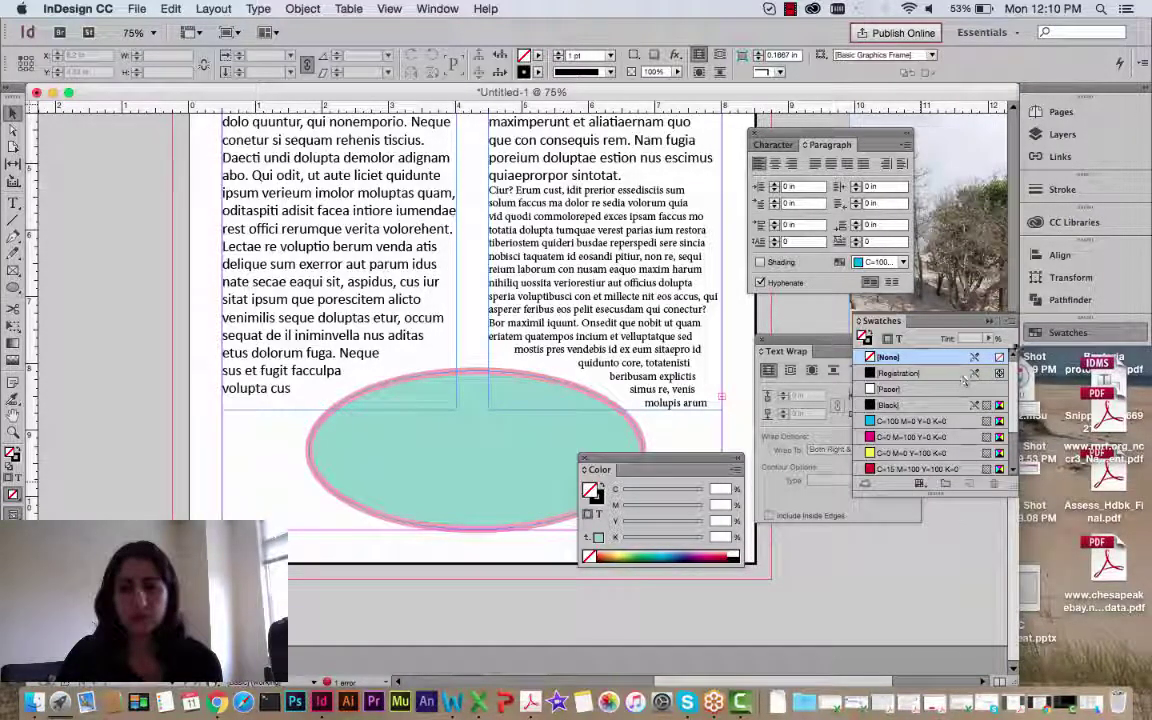
Step: Choose Load Swatches from the Swatches panel menu, then cancel the file dialog
{"action": "left_click", "coordinate": [1008, 321]}
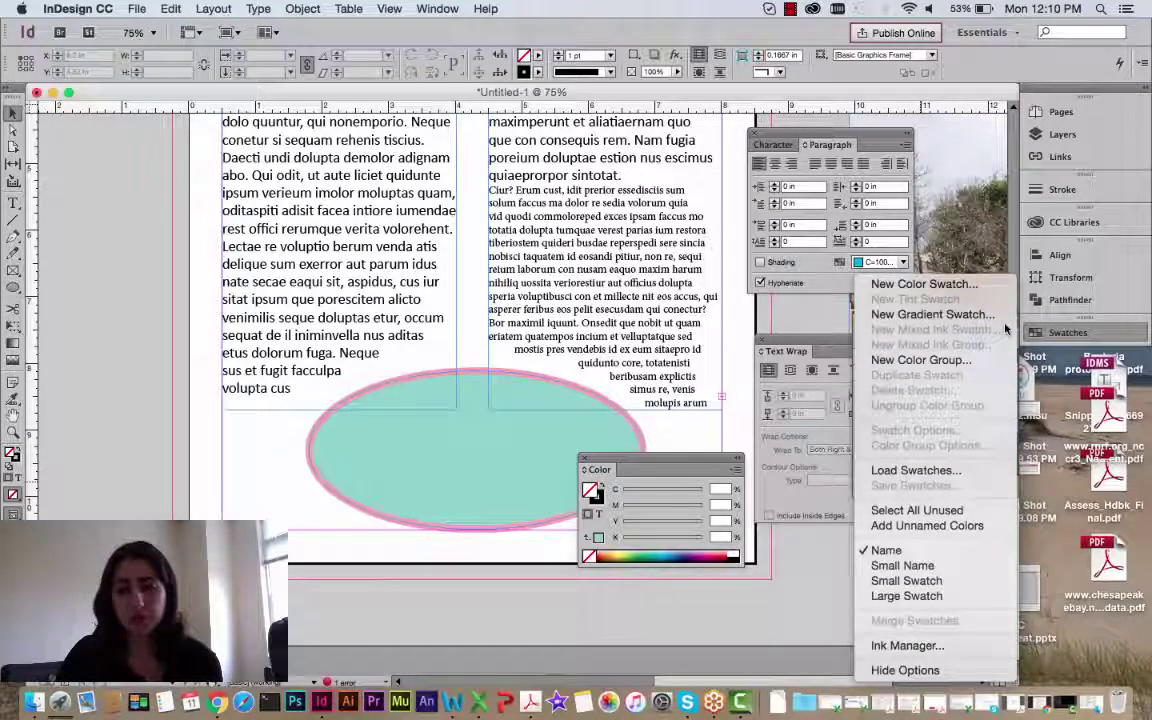
{"action": "left_click", "coordinate": [915, 471]}
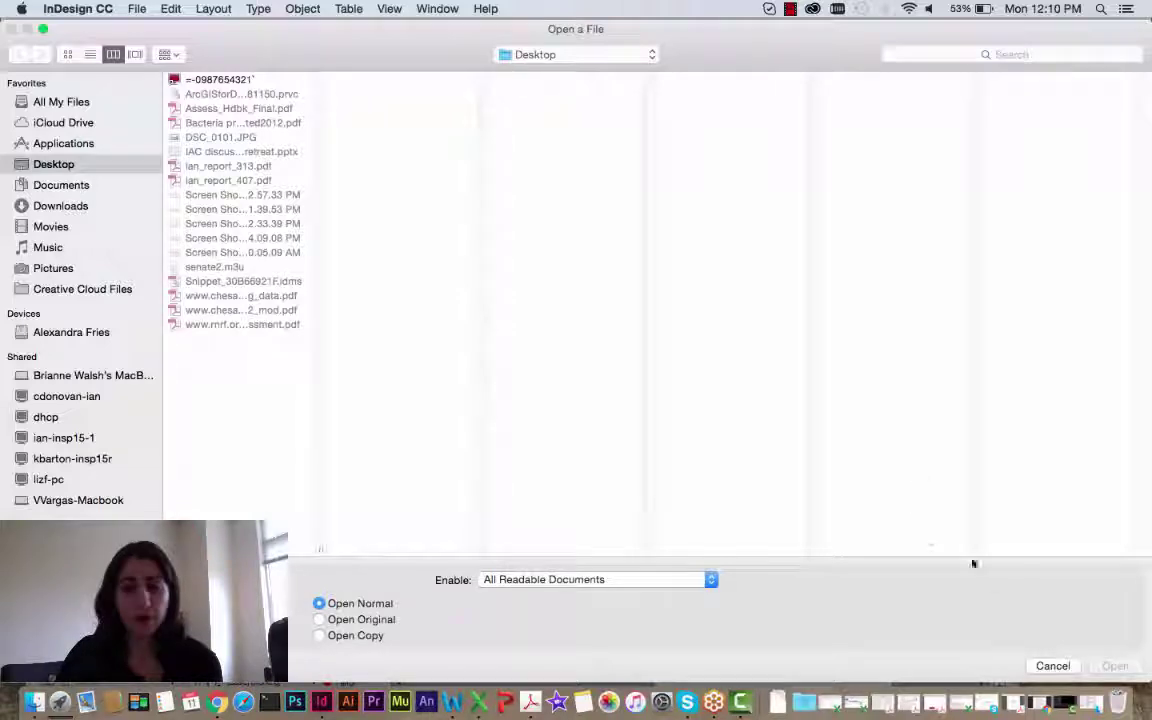
{"action": "left_click", "coordinate": [1052, 665]}
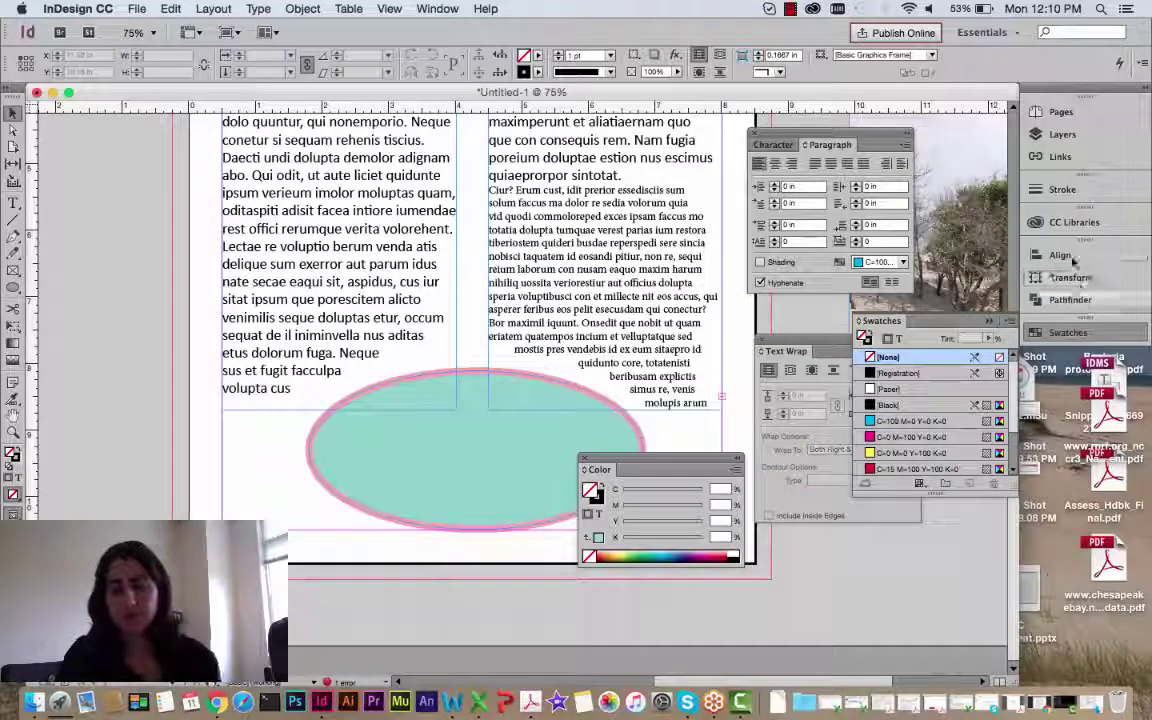
Step: Bring up the Pages panel and add one page via Layout > Pages > Add Page
{"action": "left_click", "coordinate": [1060, 156]}
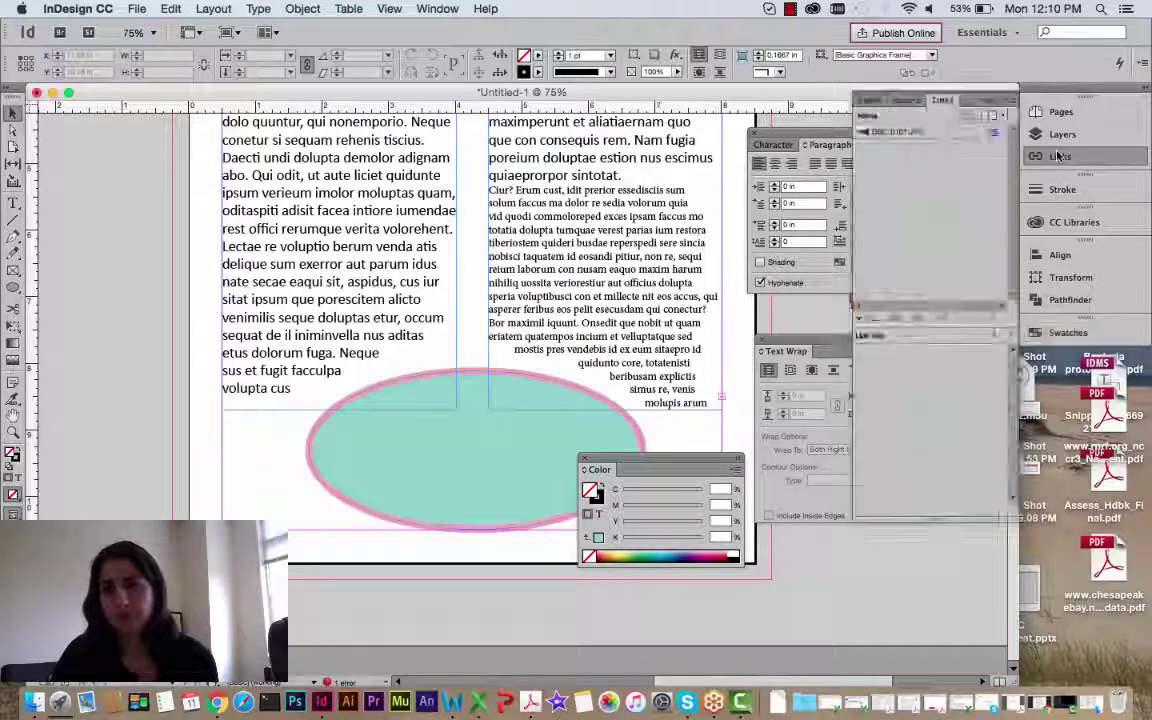
{"action": "left_click", "coordinate": [1055, 135]}
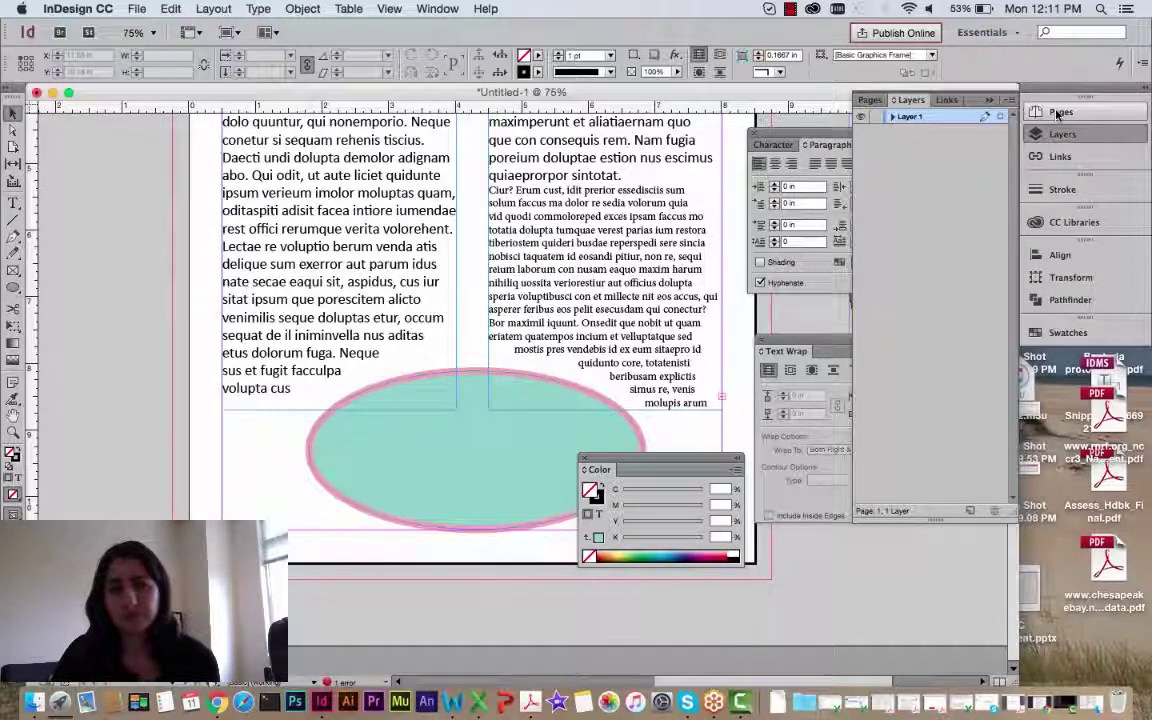
{"action": "left_click", "coordinate": [1058, 115]}
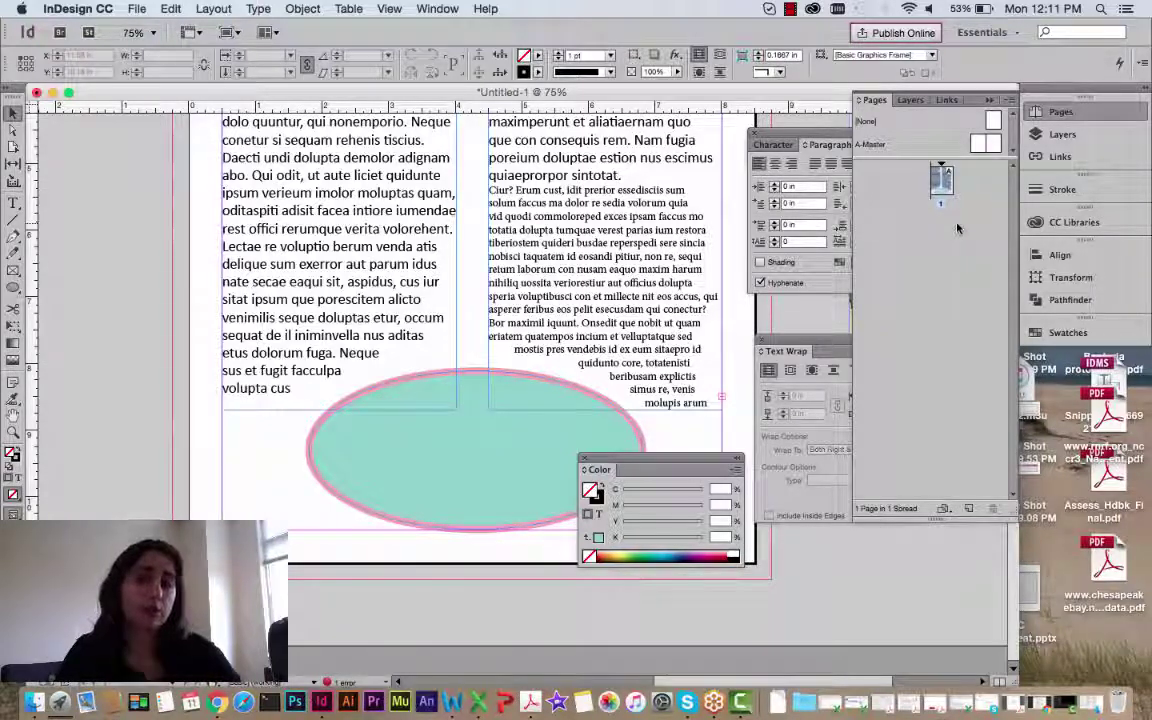
{"action": "left_click", "coordinate": [211, 9]}
{"action": "mouse_move", "coordinate": [220, 28]}
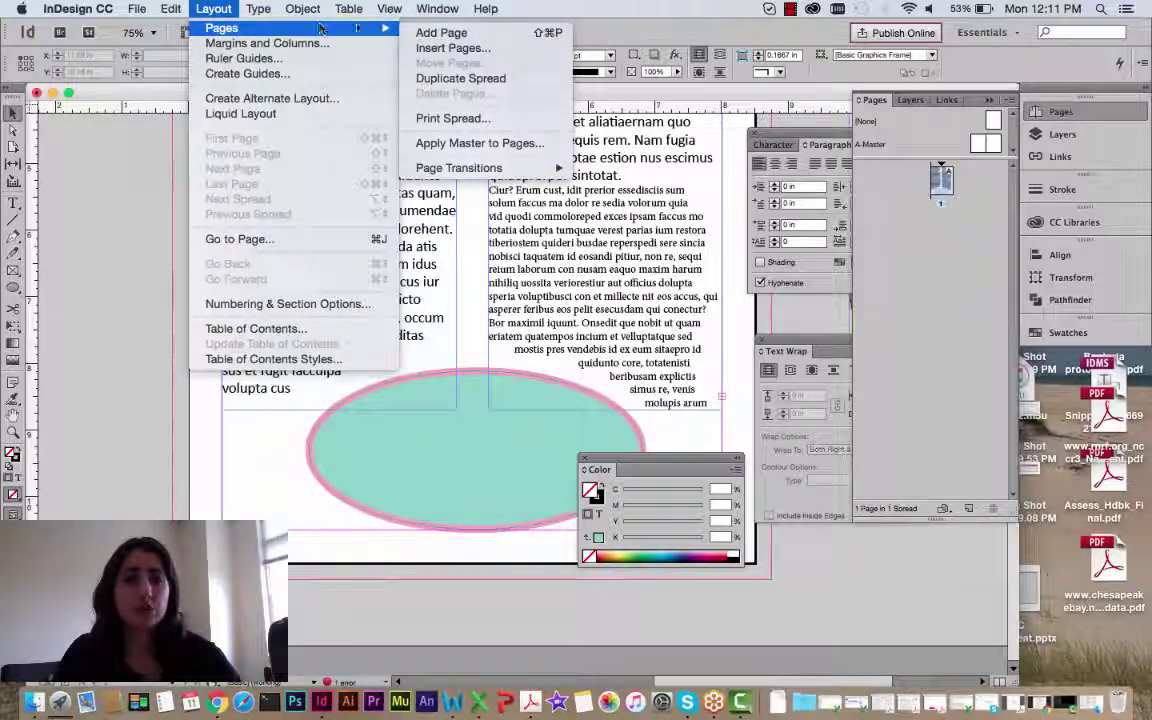
{"action": "left_click", "coordinate": [427, 33]}
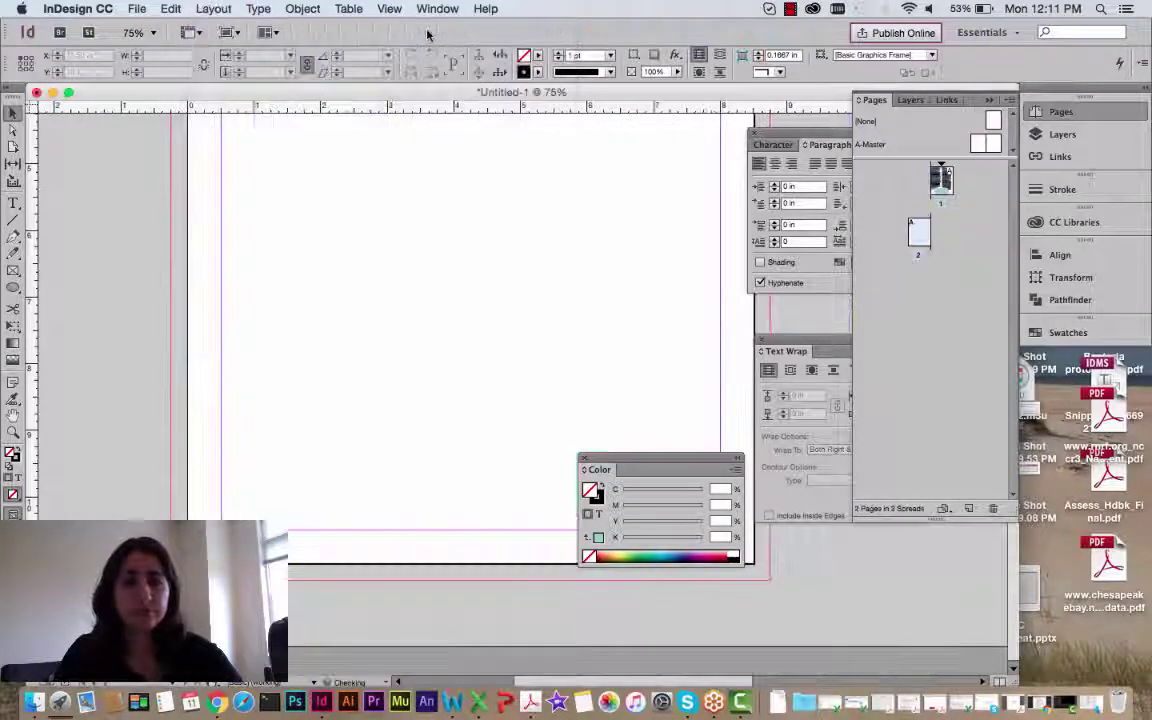
Step: Insert 3 pages after page 2, giving five pages in three spreads
{"action": "left_click", "coordinate": [213, 9]}
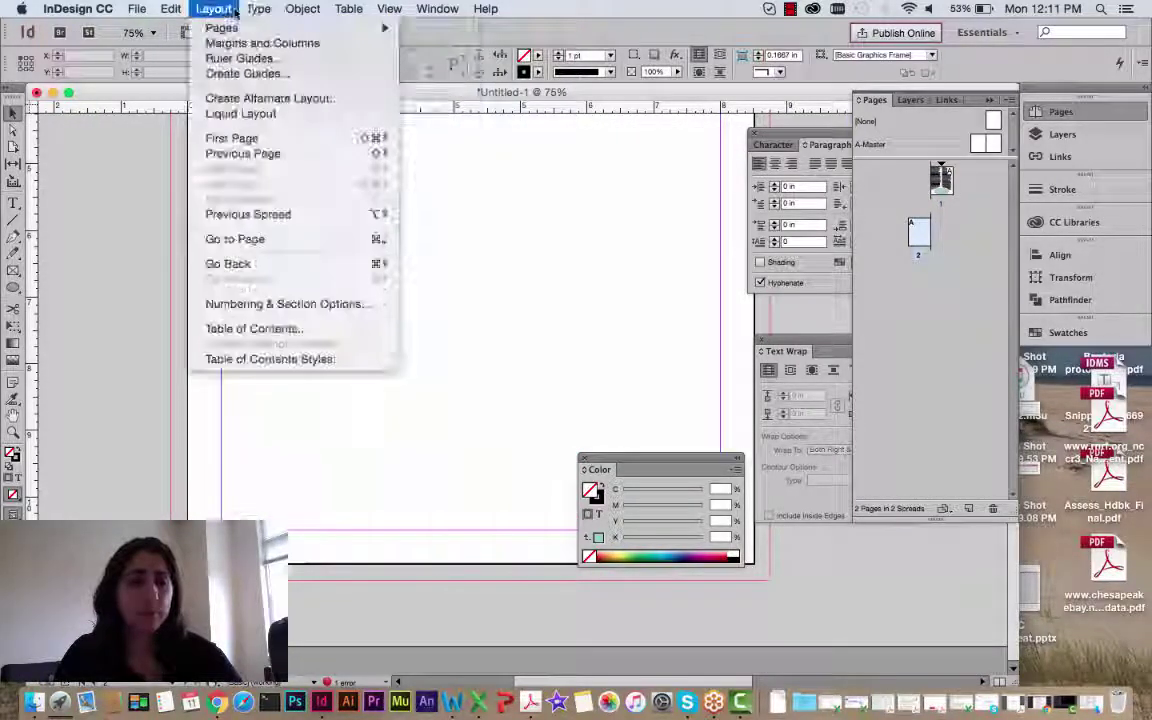
{"action": "mouse_move", "coordinate": [237, 33]}
{"action": "left_click", "coordinate": [449, 48]}
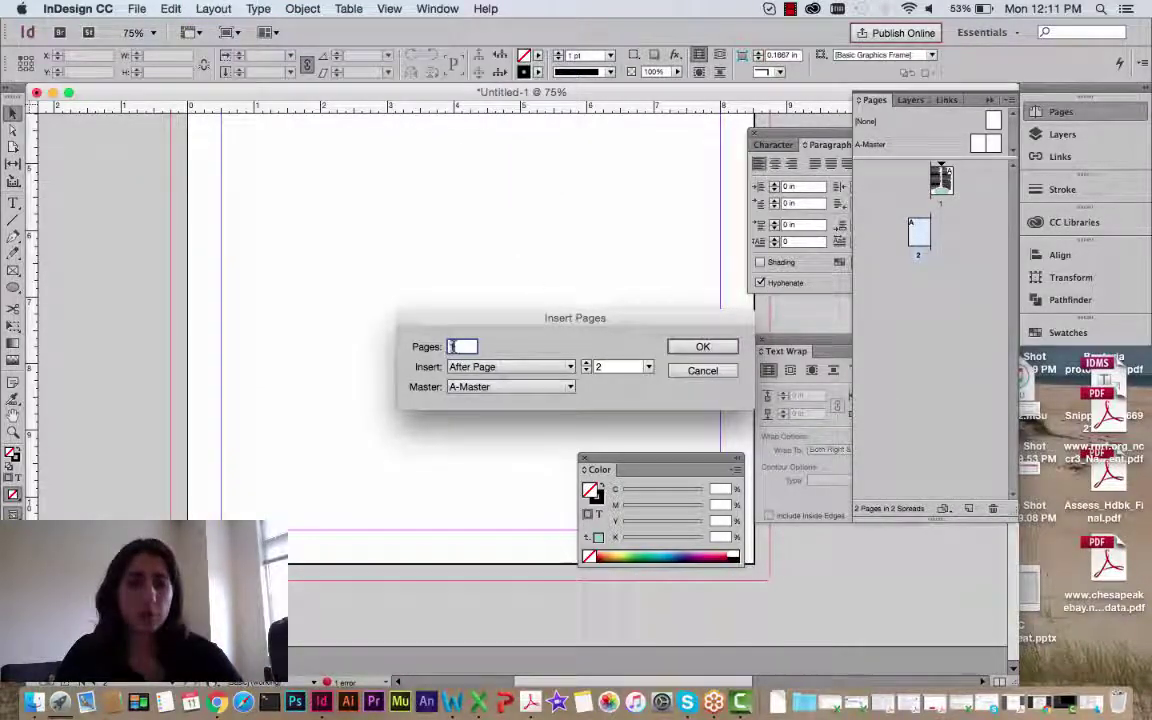
{"action": "type", "text": "3"}
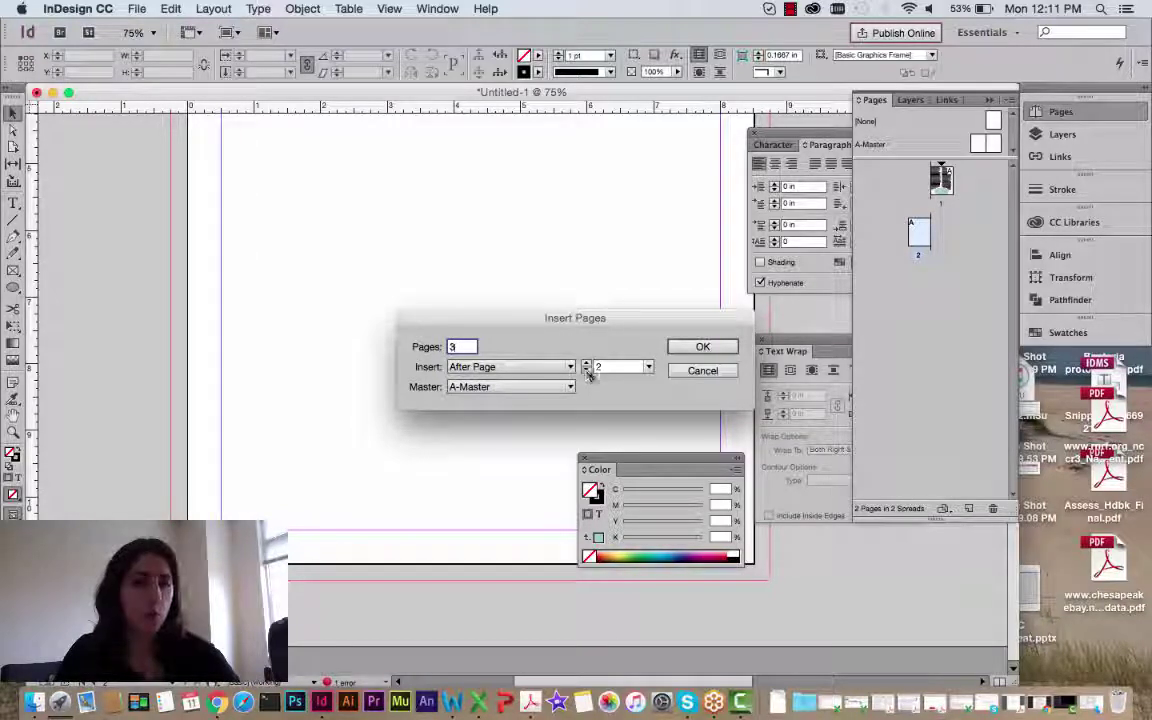
{"action": "left_click", "coordinate": [700, 345]}
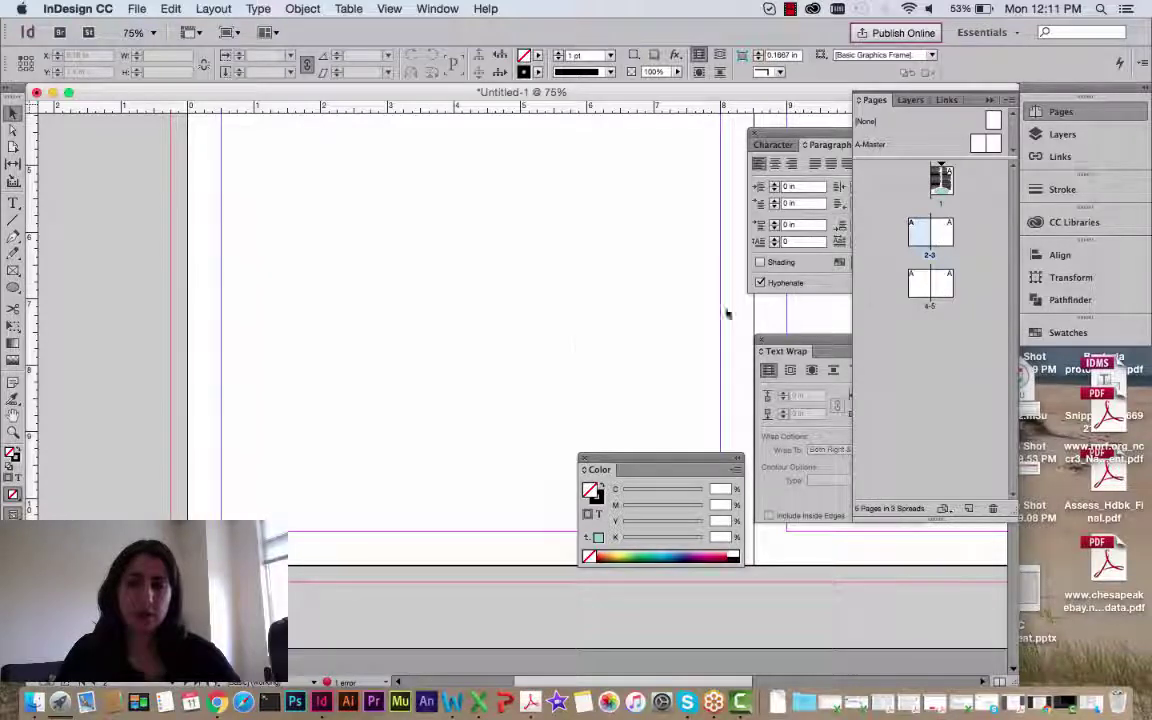
Step: Zoom out to see whole spreads and drag the landscape photo onto page 2
{"action": "scroll", "coordinate": [620, 330], "scroll_direction": "down", "scroll_amount": 5}
{"action": "scroll", "coordinate": [575, 343], "scroll_direction": "down", "scroll_amount": 5}
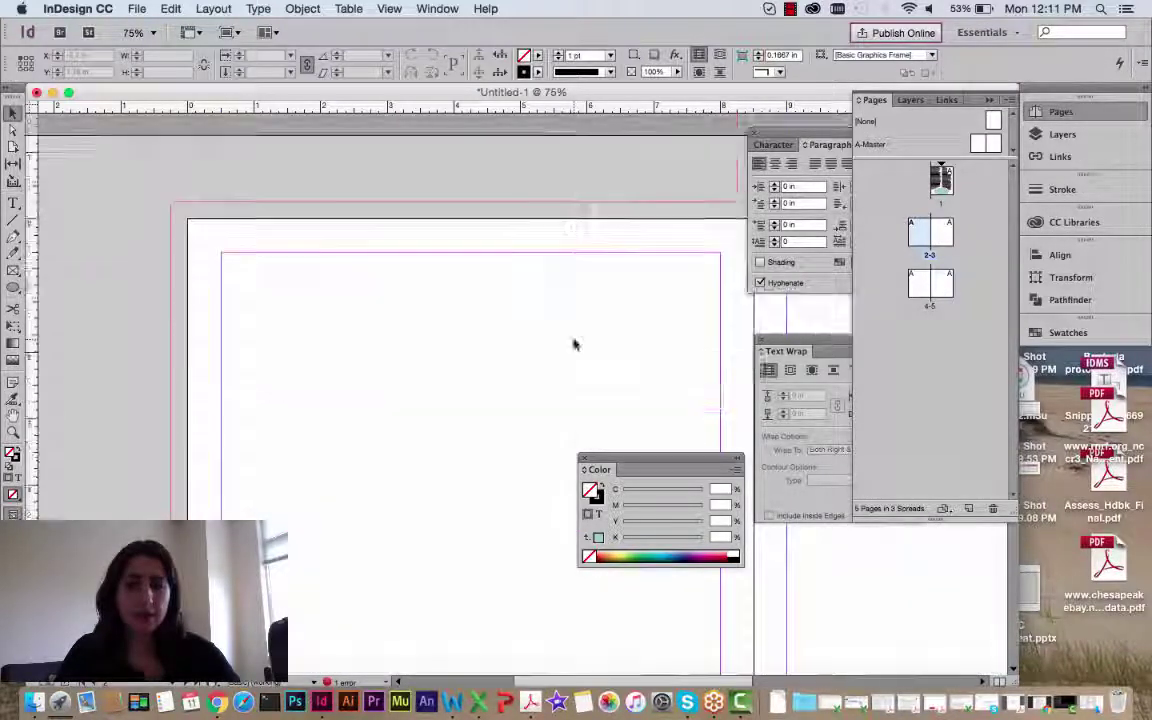
{"action": "scroll", "coordinate": [475, 358], "scroll_direction": "right", "scroll_amount": 5}
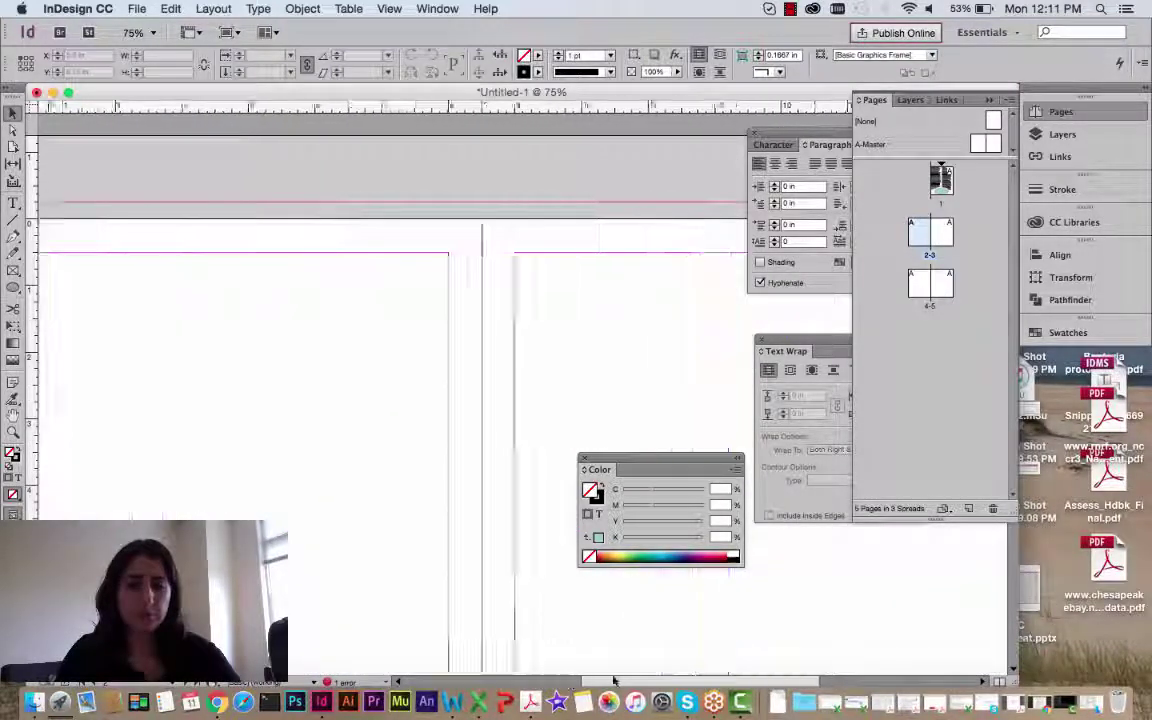
{"action": "key", "text": "super+minus"}
{"action": "key", "text": "super+minus"}
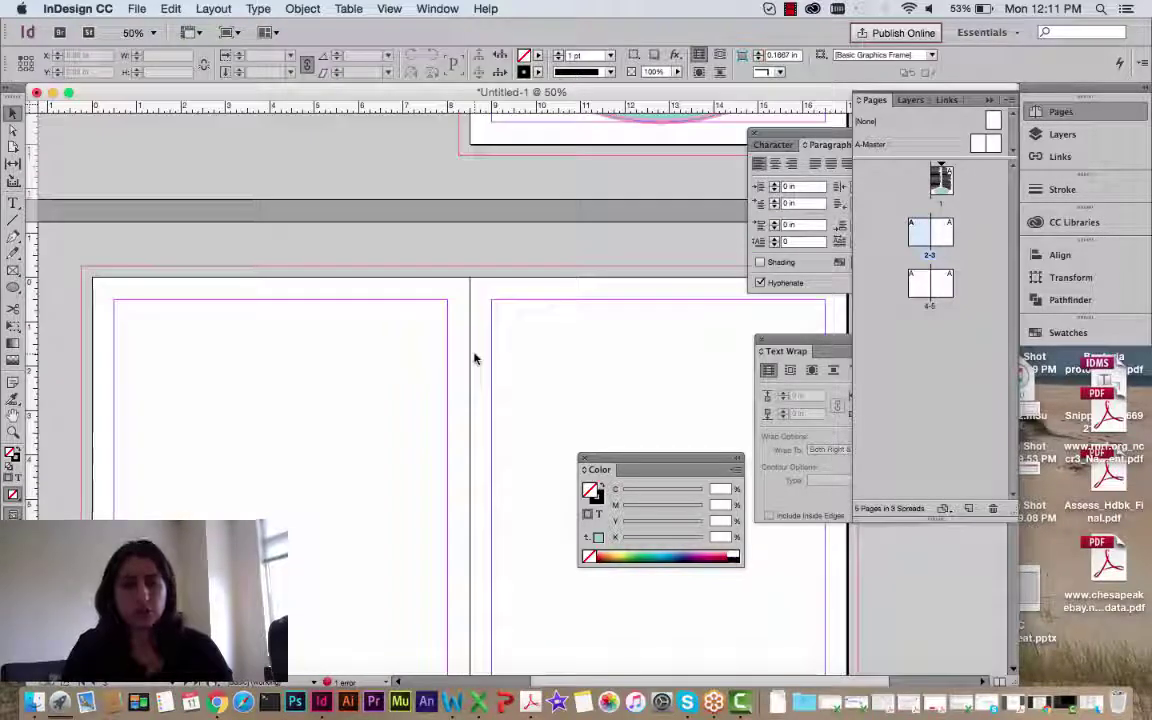
{"action": "scroll", "coordinate": [475, 358], "scroll_direction": "up", "scroll_amount": 3}
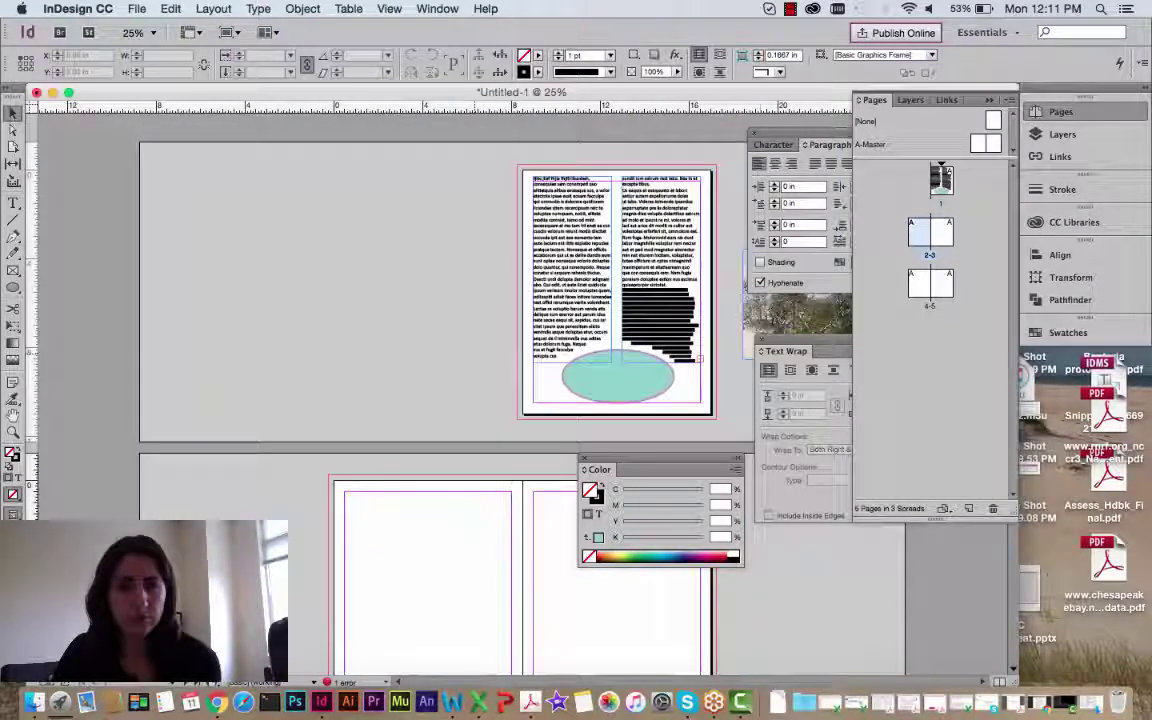
{"action": "left_click_drag", "start_coordinate": [690, 273], "coordinate": [355, 560]}
{"action": "scroll", "coordinate": [352, 405], "scroll_direction": "down", "scroll_amount": 3}
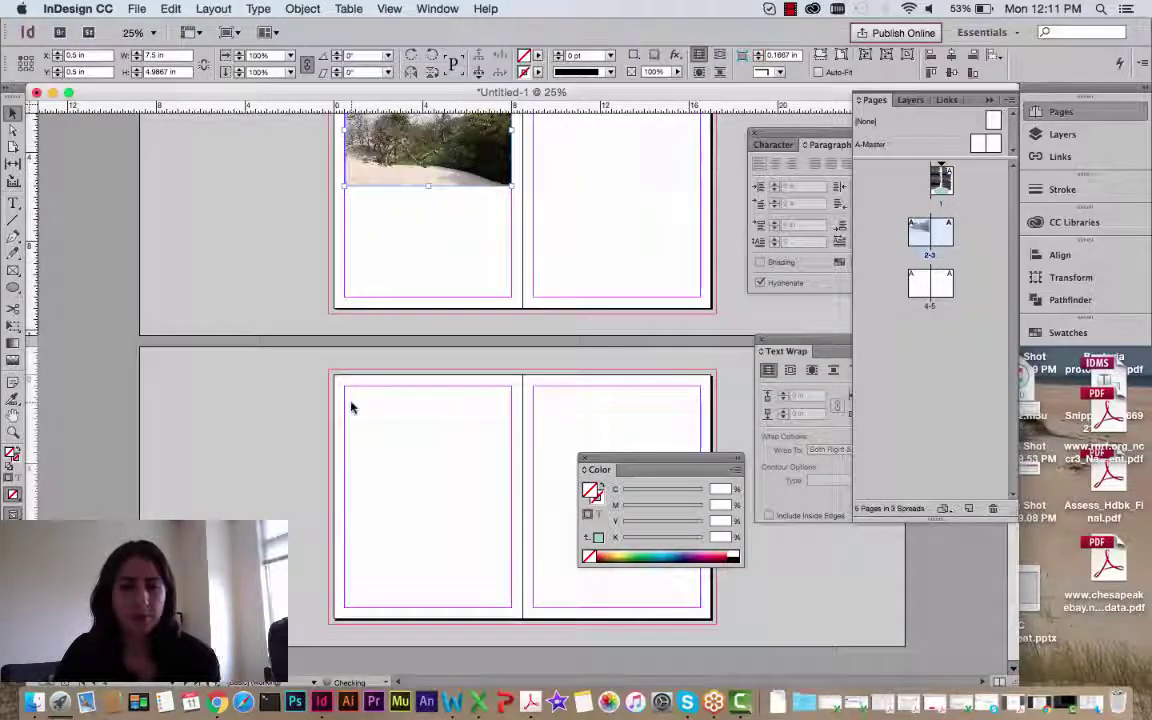
{"action": "scroll", "coordinate": [517, 406], "scroll_direction": "up", "scroll_amount": 3}
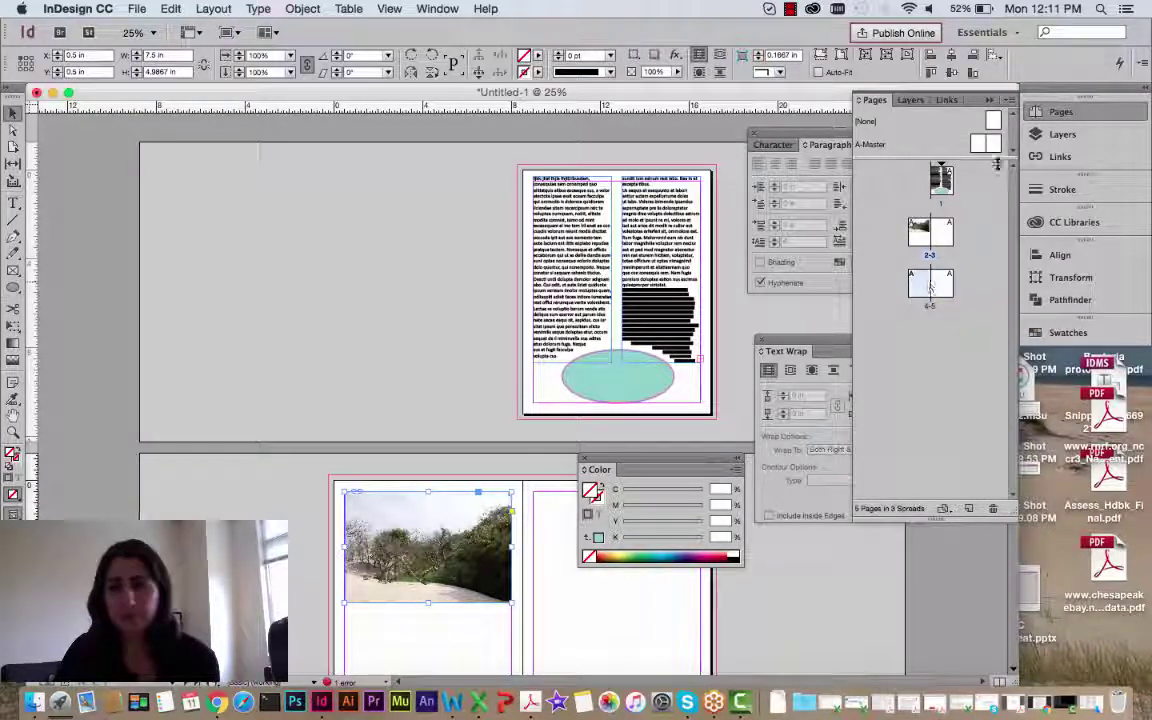
Step: Delete the last page to leave four pages, and nudge page 1's text frame slightly
{"action": "left_click", "coordinate": [1010, 98]}
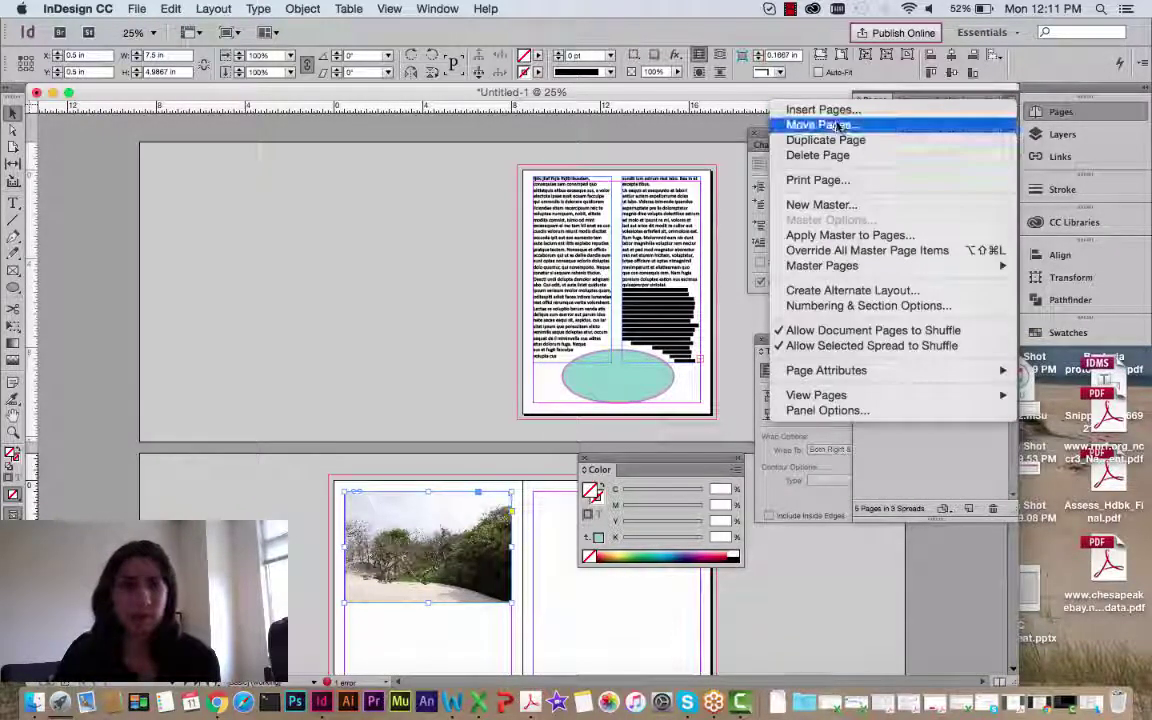
{"action": "left_click", "coordinate": [830, 155]}
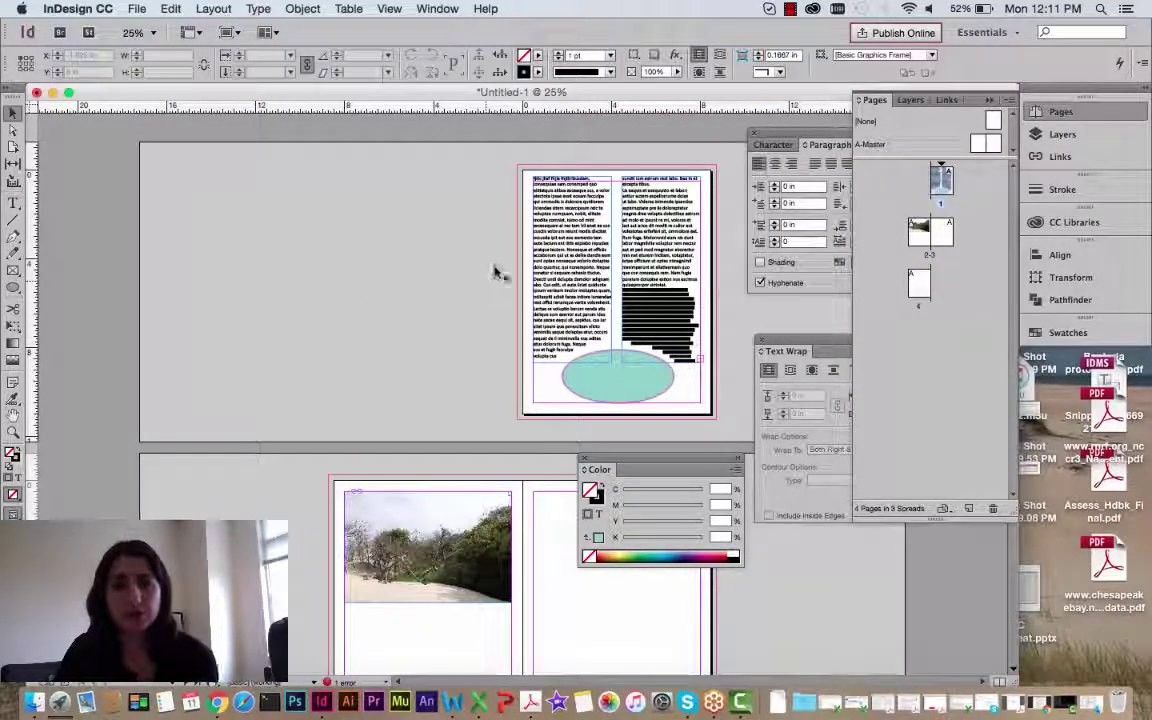
{"action": "left_click_drag", "start_coordinate": [530, 212], "coordinate": [592, 239]}
{"action": "left_click", "coordinate": [415, 337]}
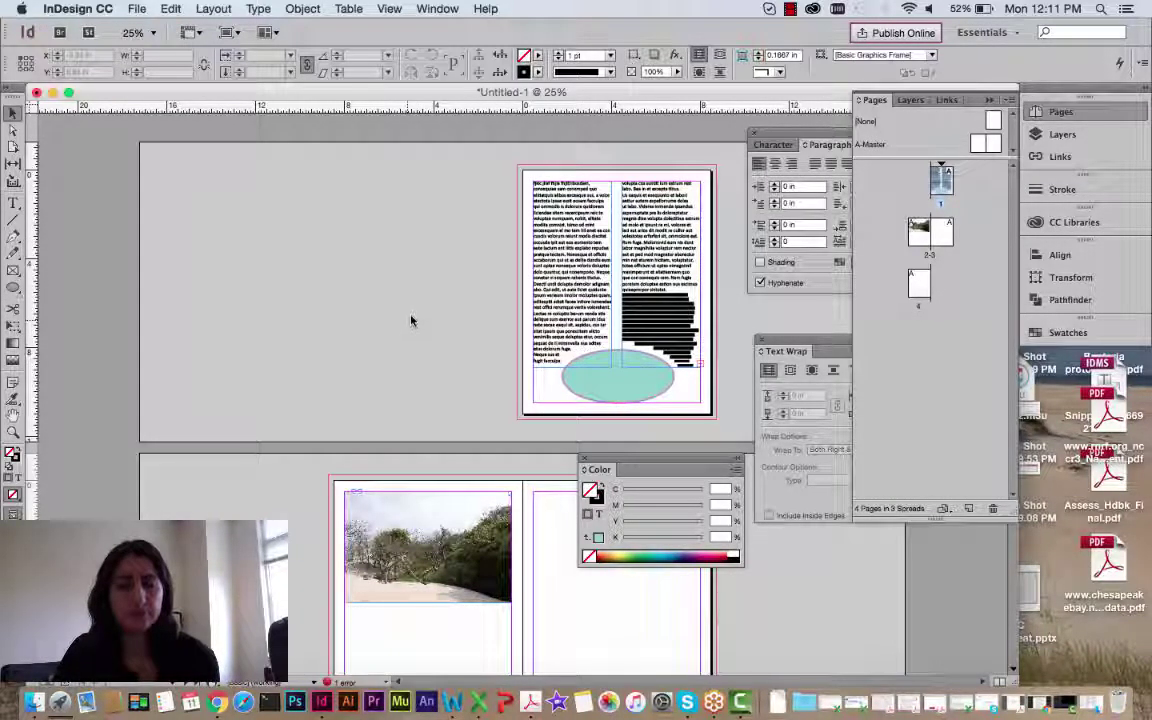